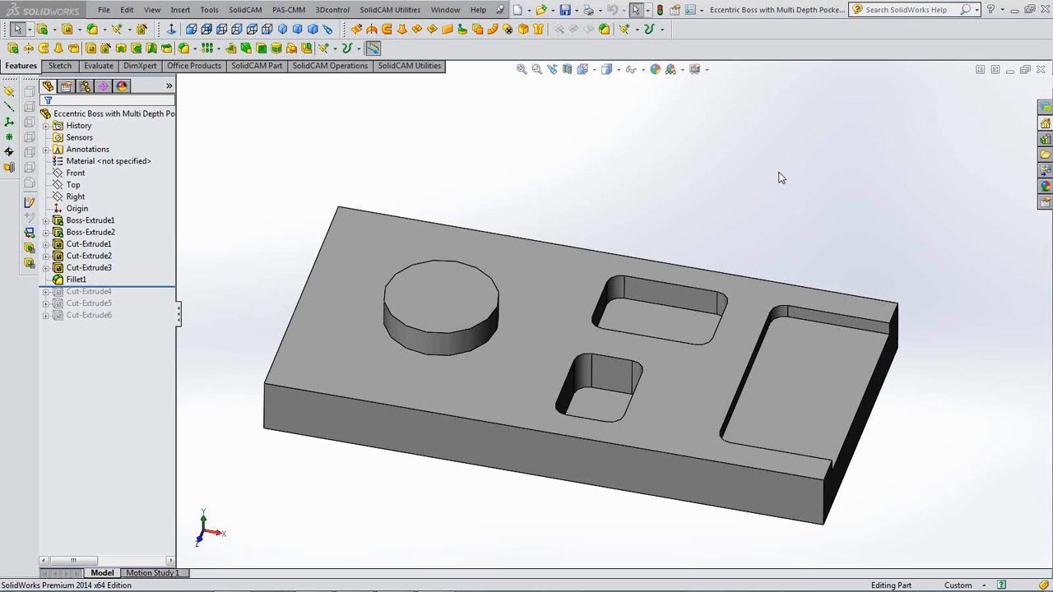
- Create a new External, Metric milling CAM-Part for the Eccentric Boss model
middle_drag(766, 194, 766, 193)
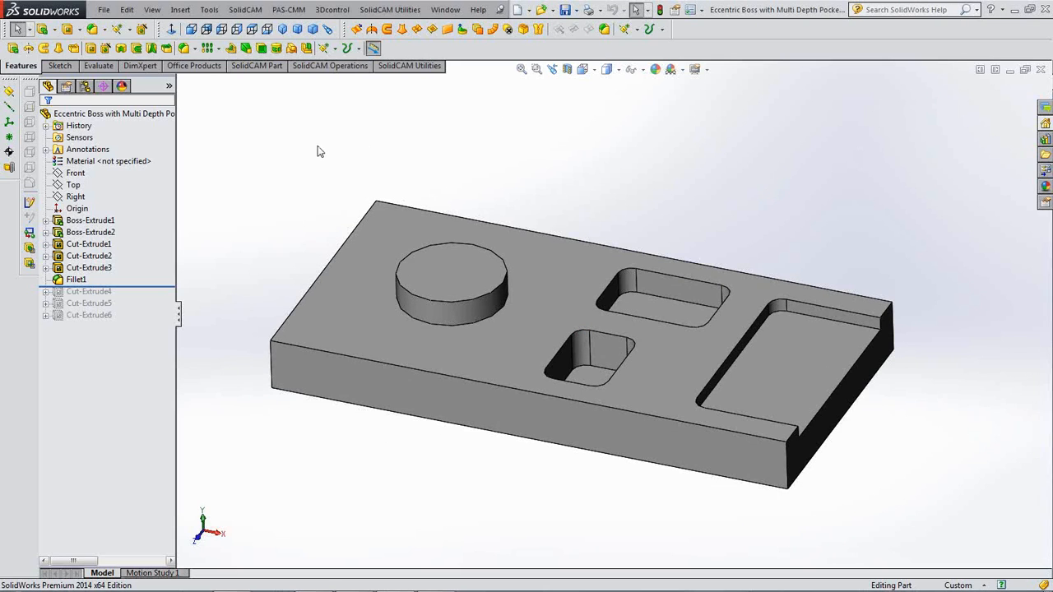
click(254, 11)
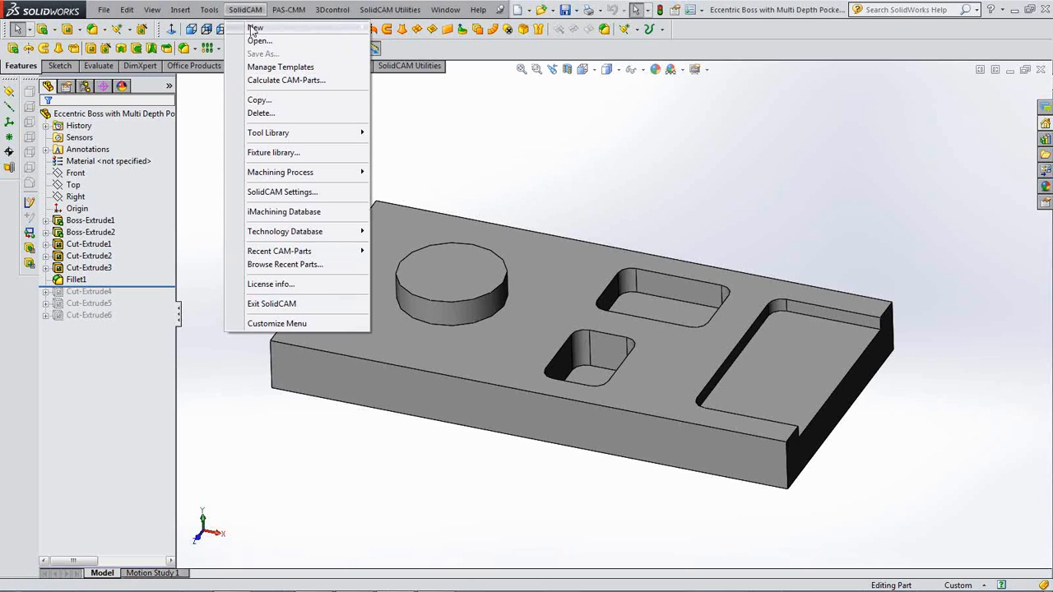
mouse_move(257, 28)
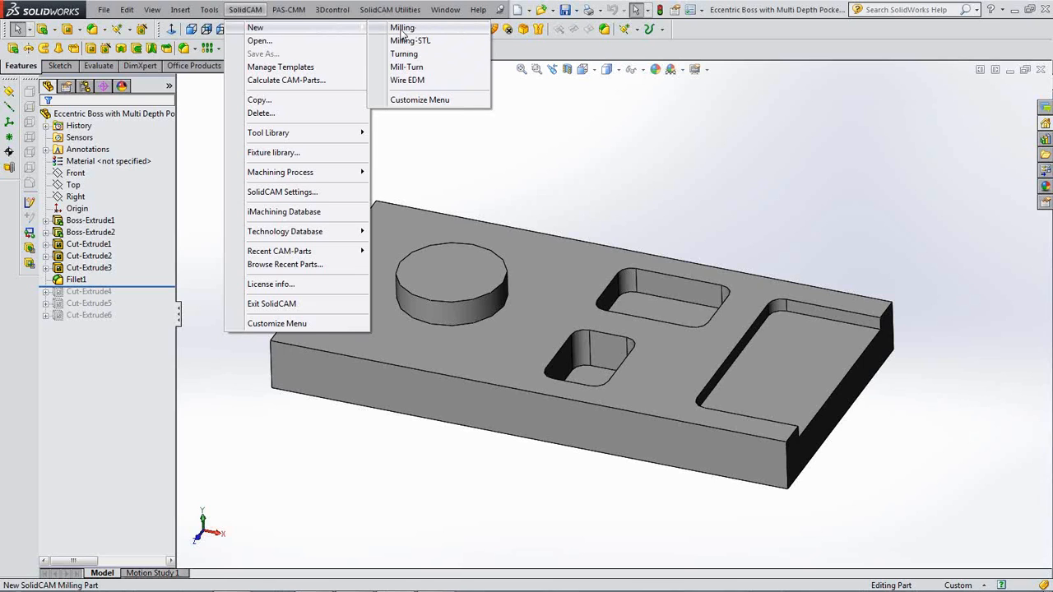
click(404, 29)
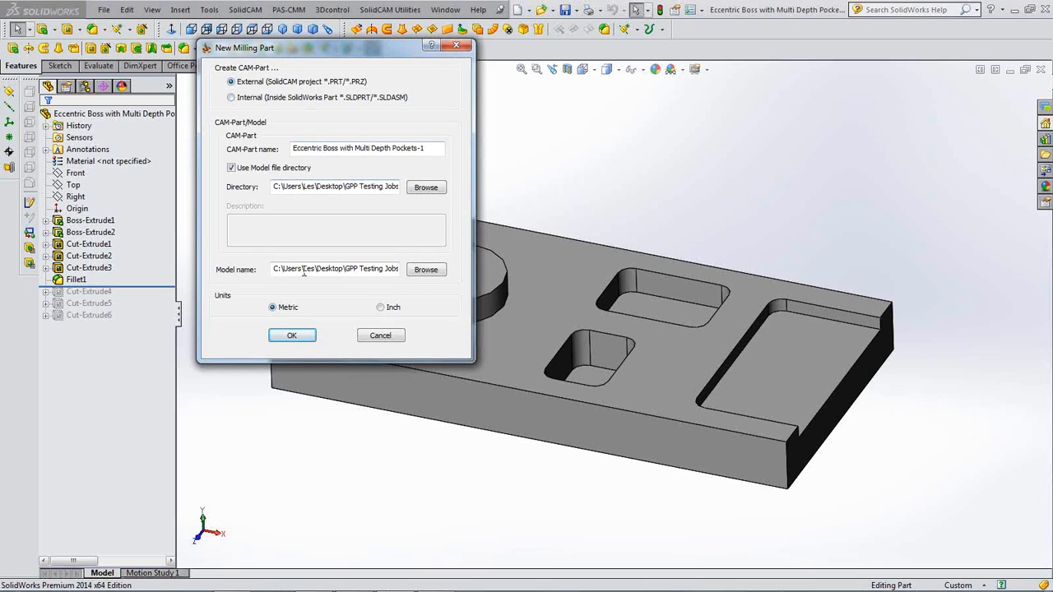
click(288, 336)
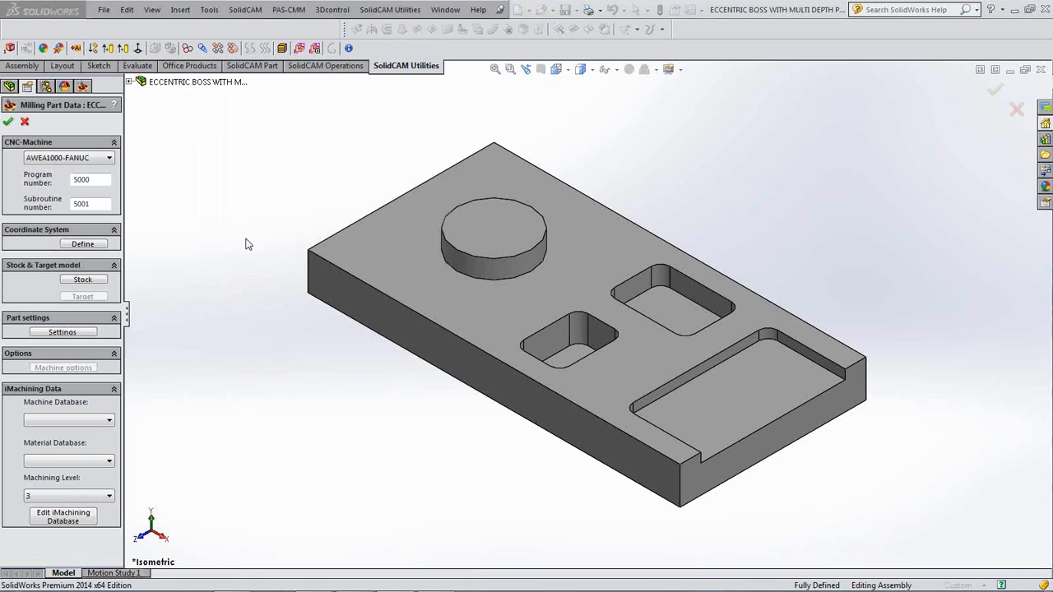
- Keep the AWEA1000-FANUC machine and place the coordinate system at the top face's model-box centre
click(101, 164)
click(69, 170)
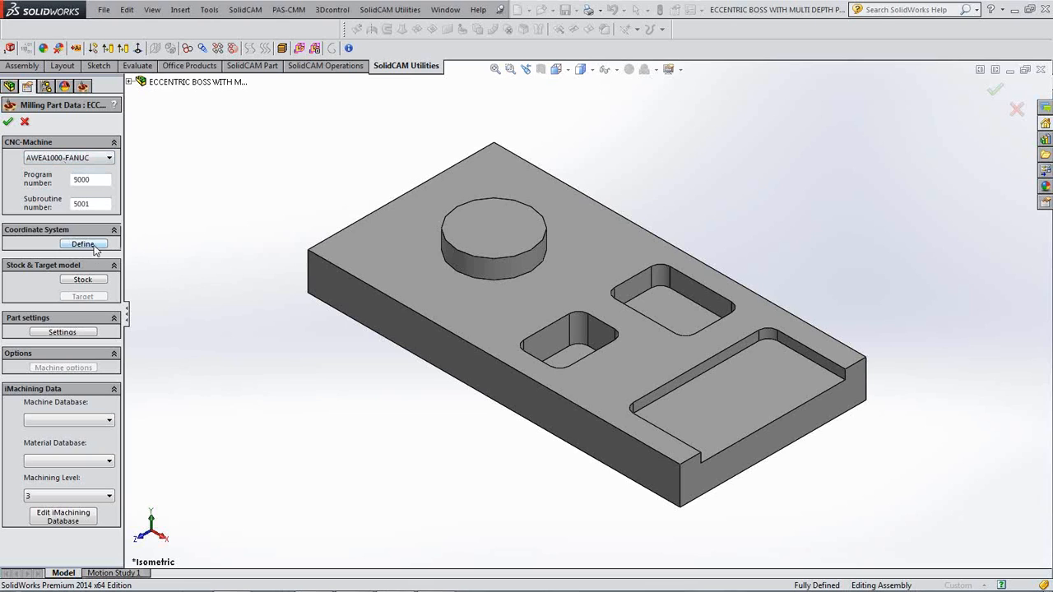
click(94, 245)
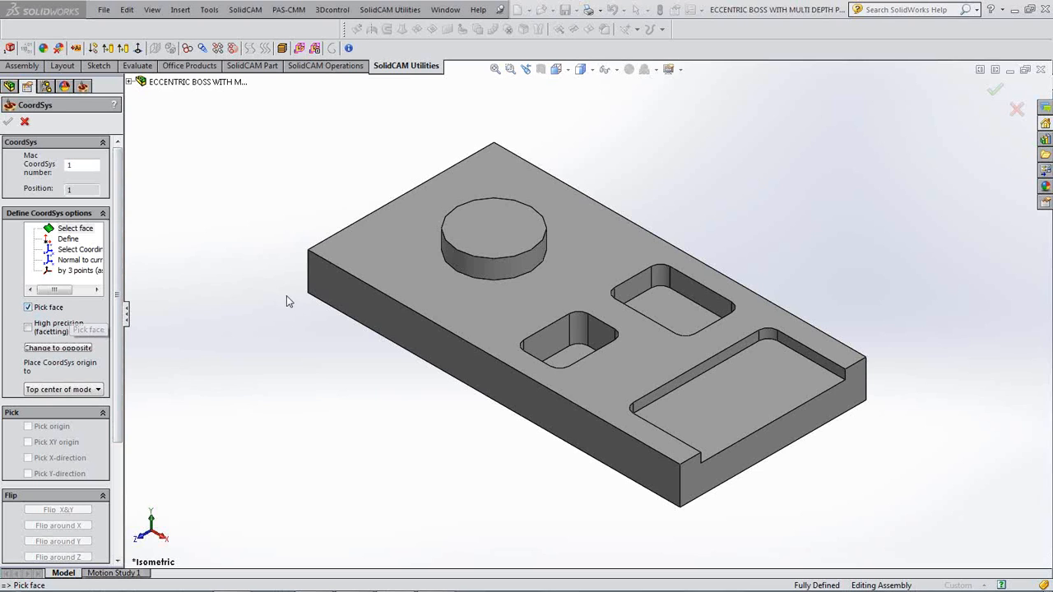
click(493, 234)
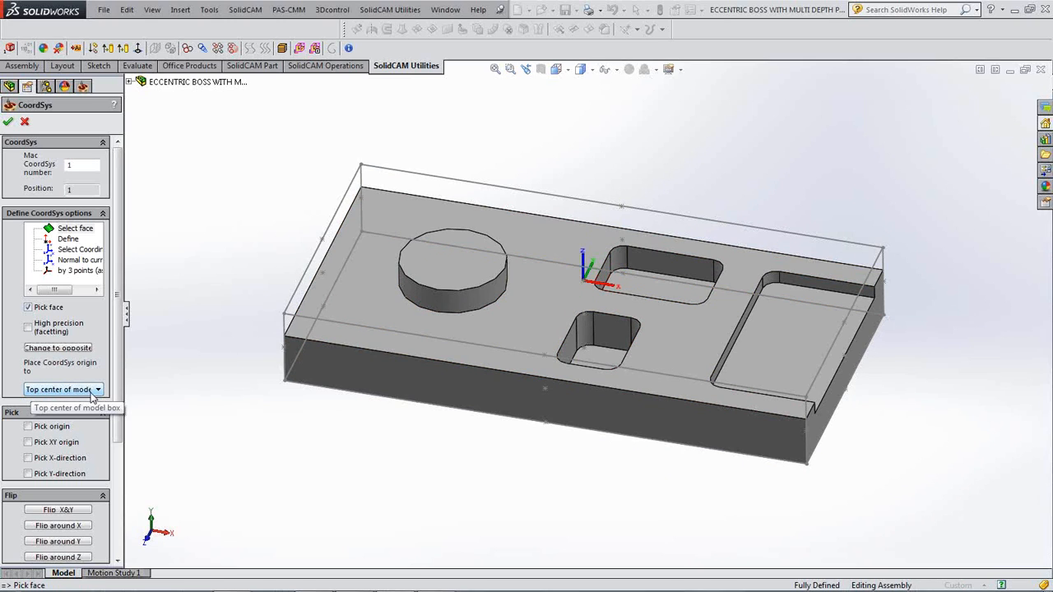
middle_drag(546, 329, 586, 292)
click(586, 293)
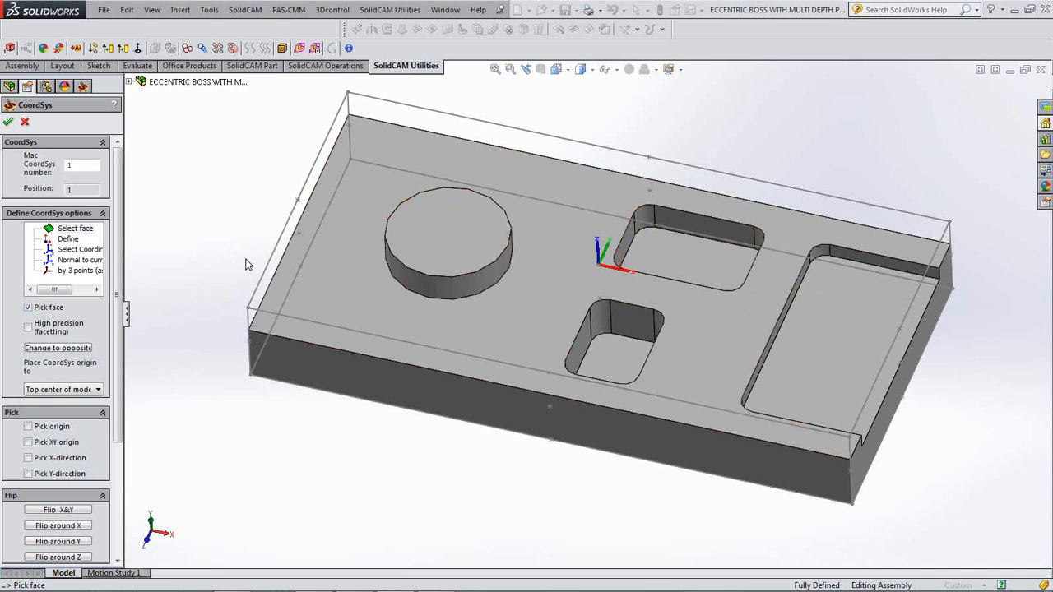
click(8, 123)
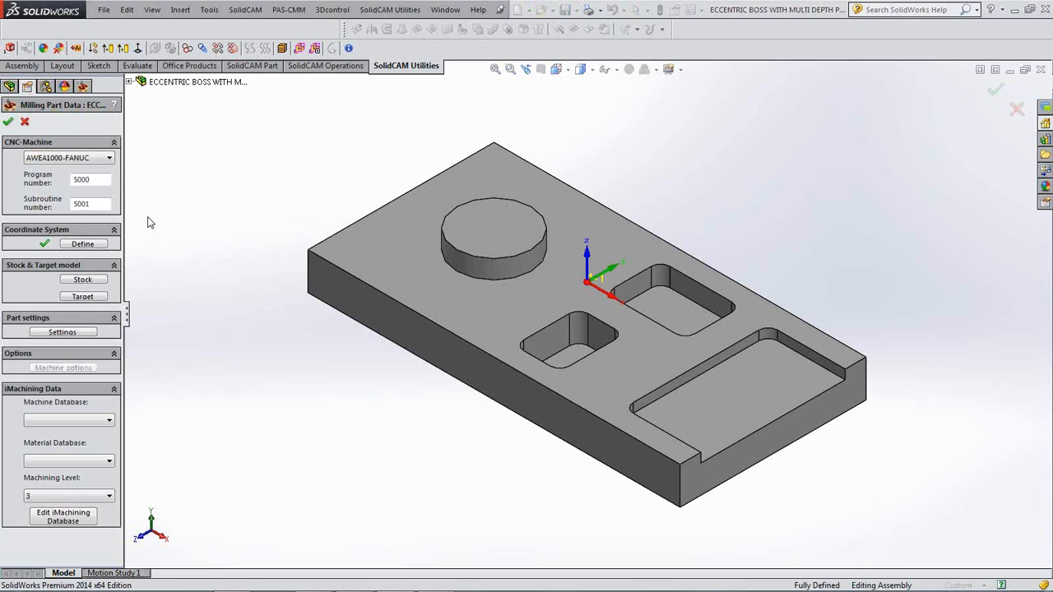
- Define a Box stock, relative to model, enclosing the solid part
click(92, 280)
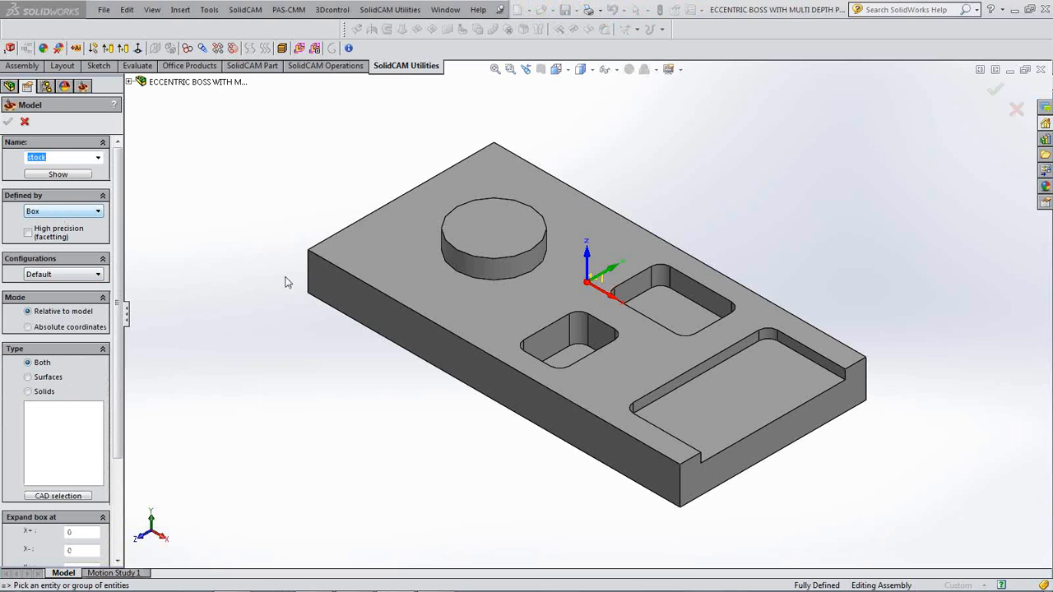
click(393, 258)
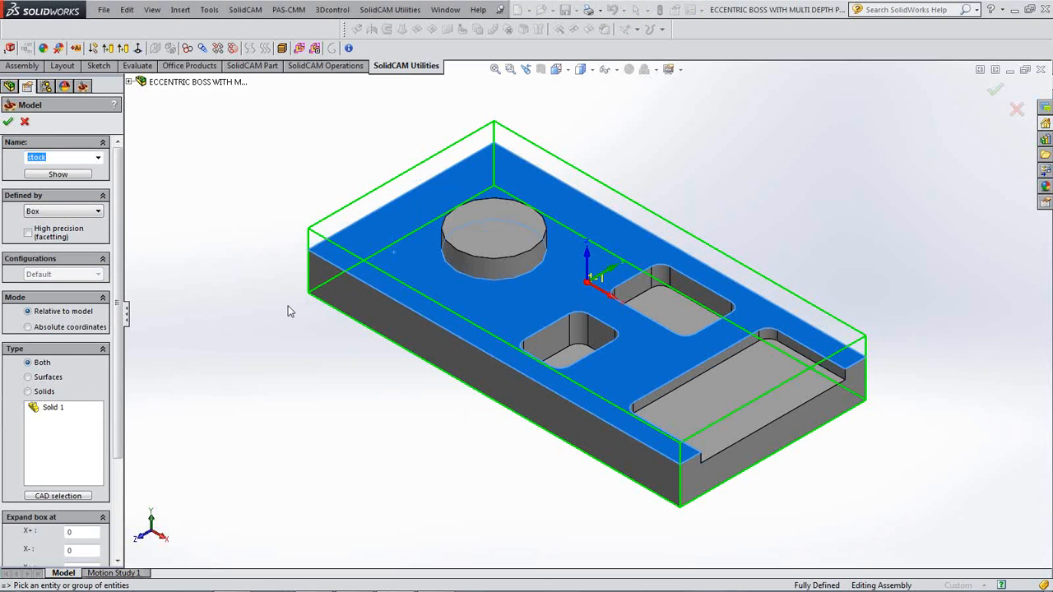
middle_drag(273, 315, 279, 309)
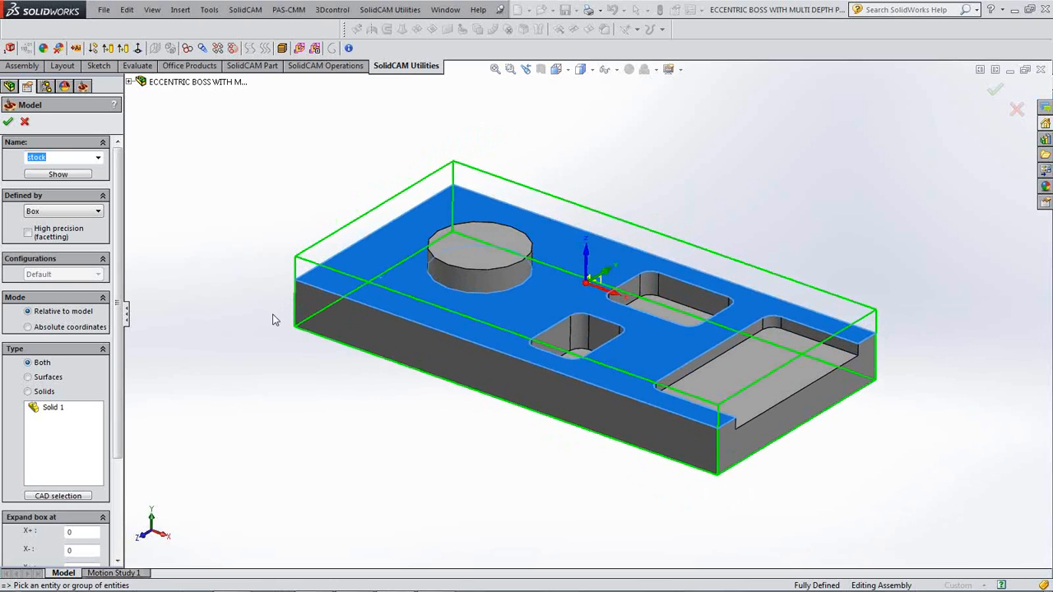
click(8, 123)
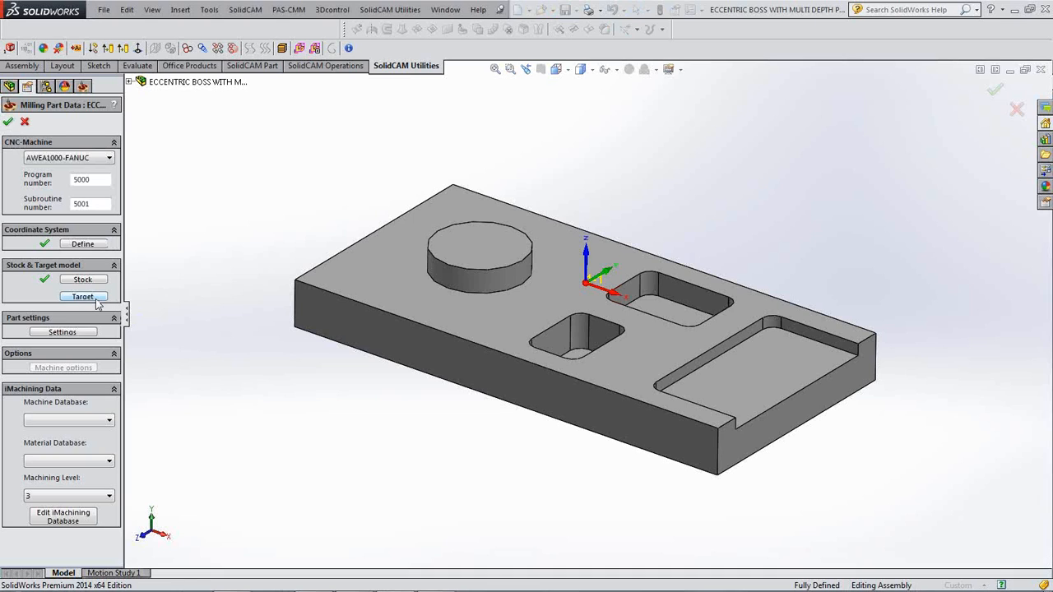
- Set the solid as the target model and confirm the Milling Part Data
click(97, 298)
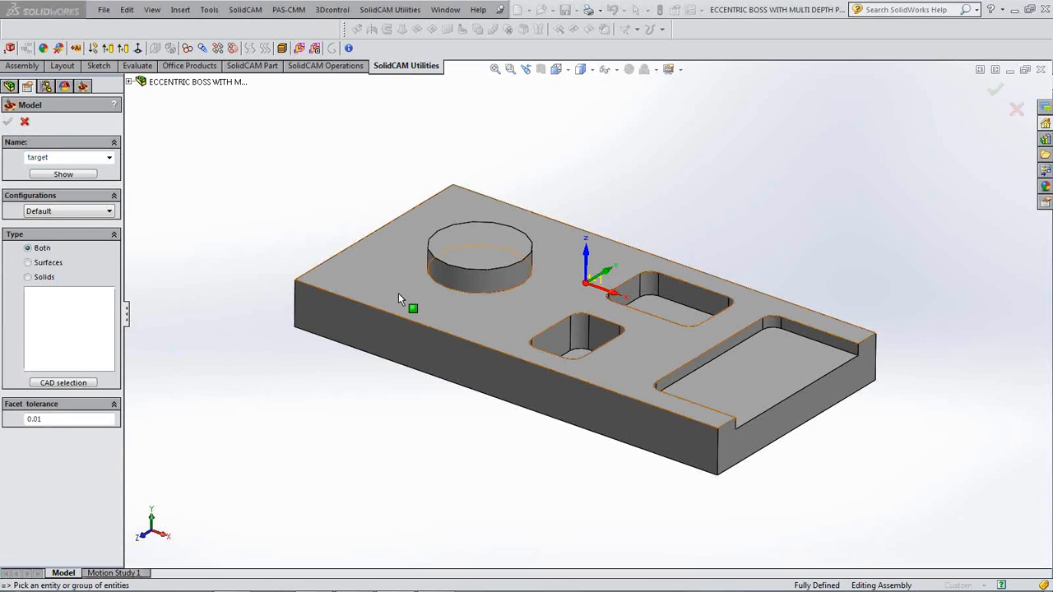
click(398, 292)
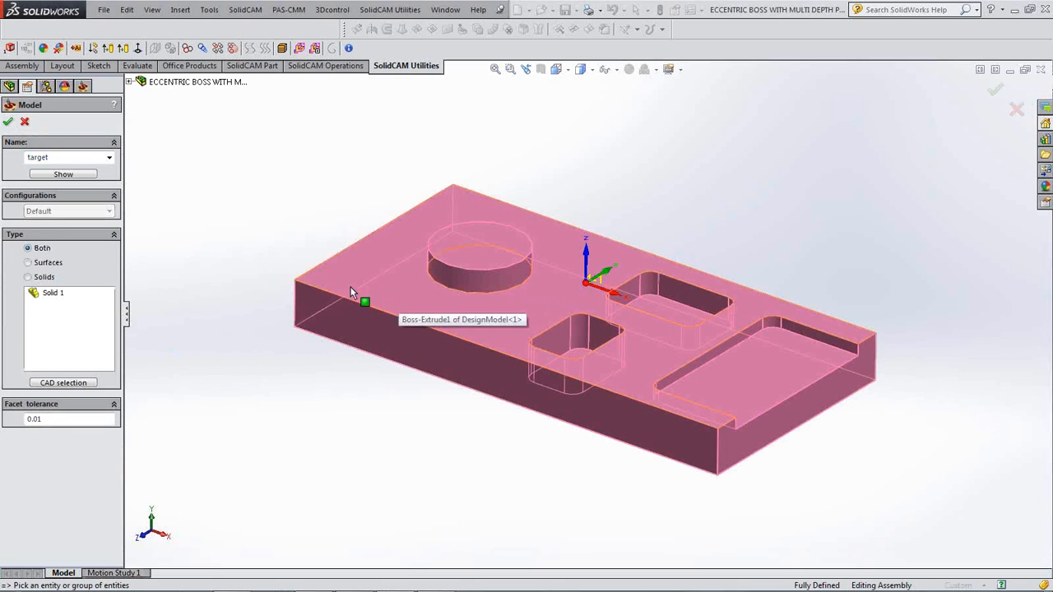
click(7, 121)
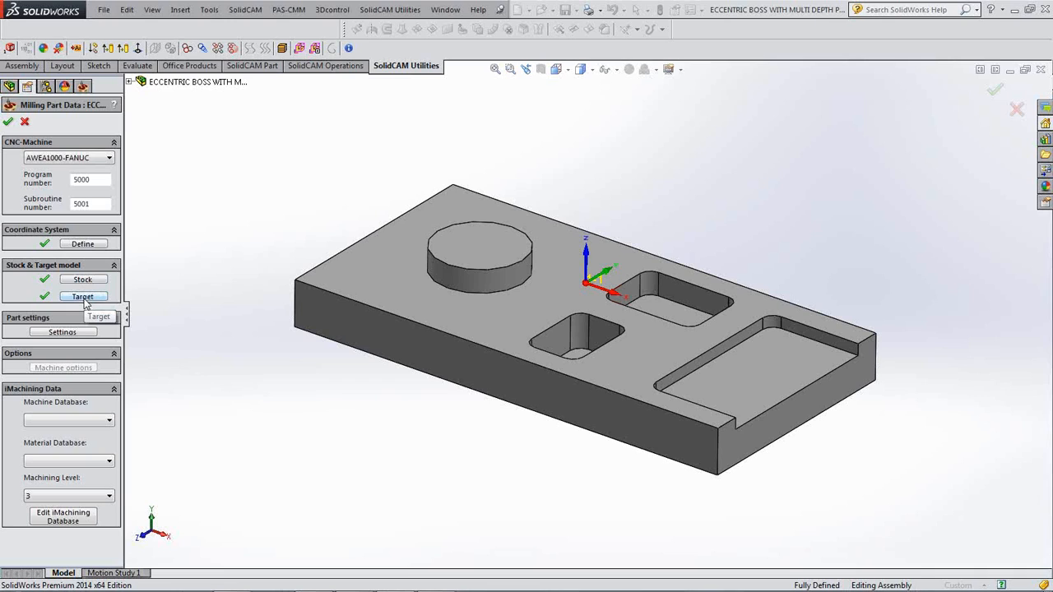
click(8, 122)
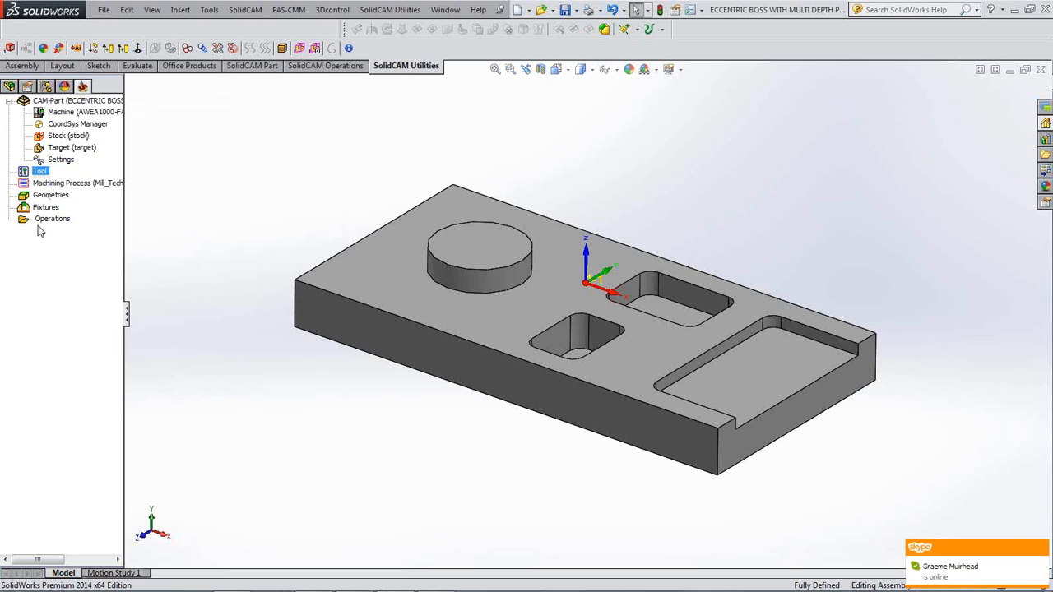
click(9, 87)
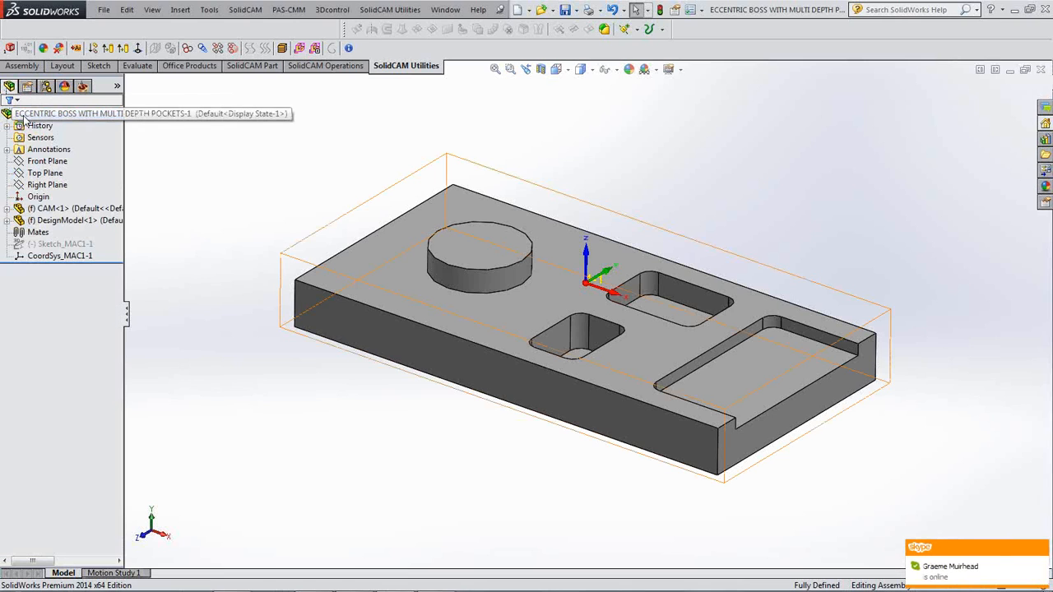
click(27, 198)
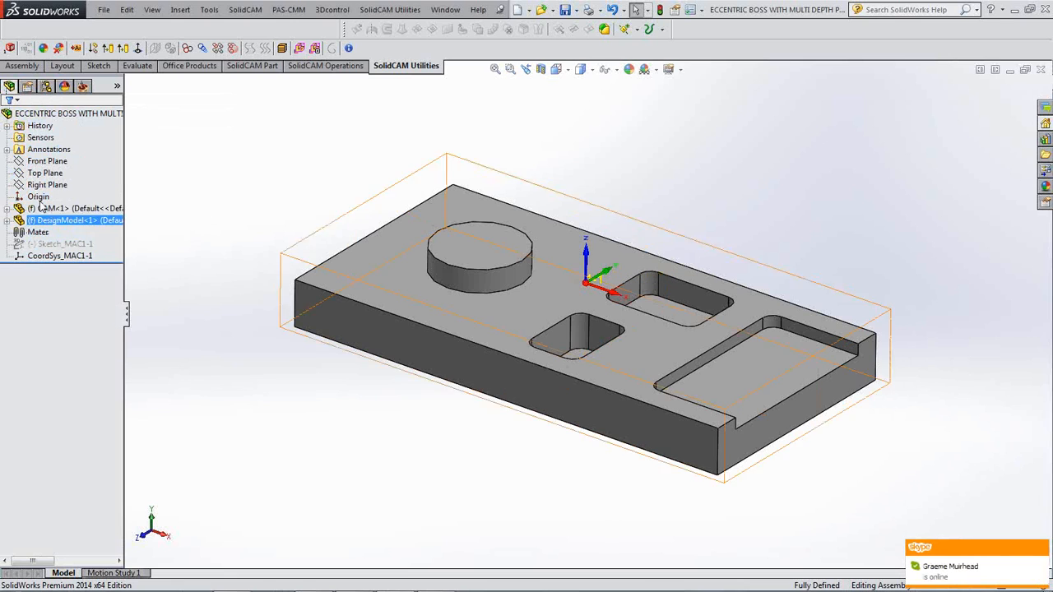
click(82, 86)
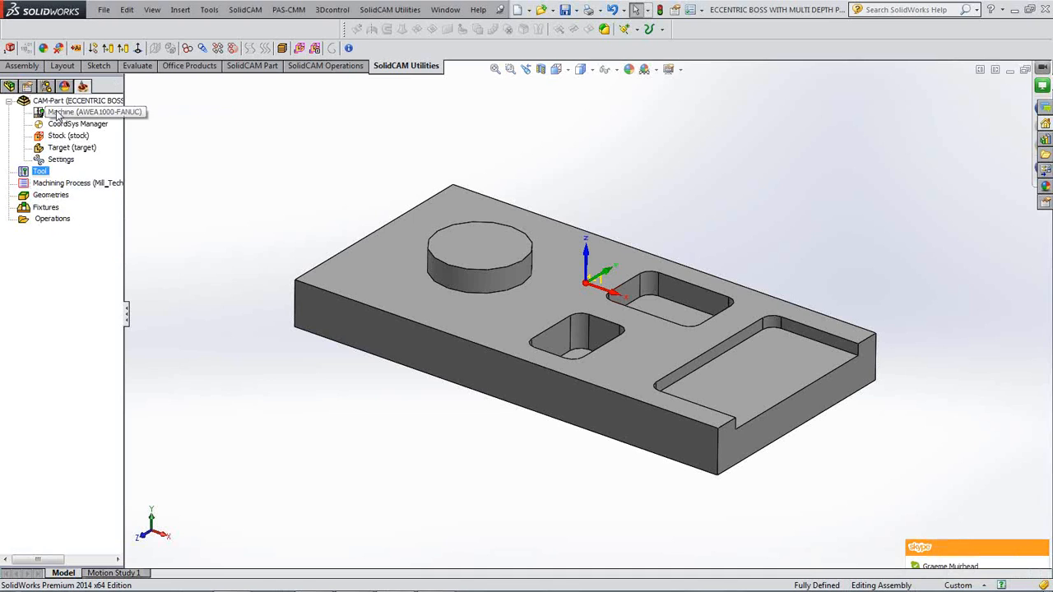
click(53, 220)
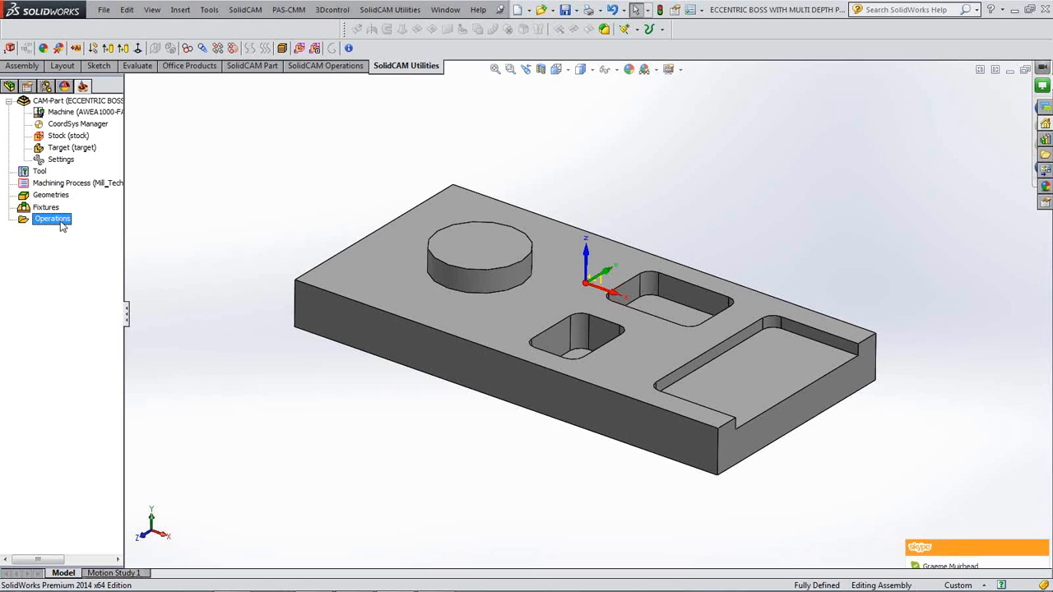
middle_drag(247, 279, 256, 287)
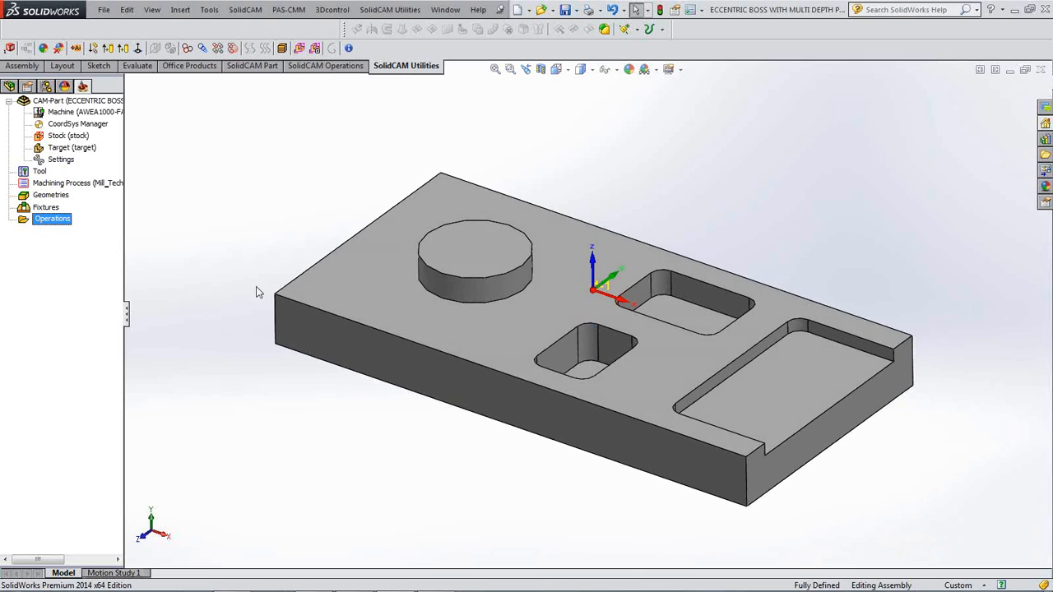
click(326, 288)
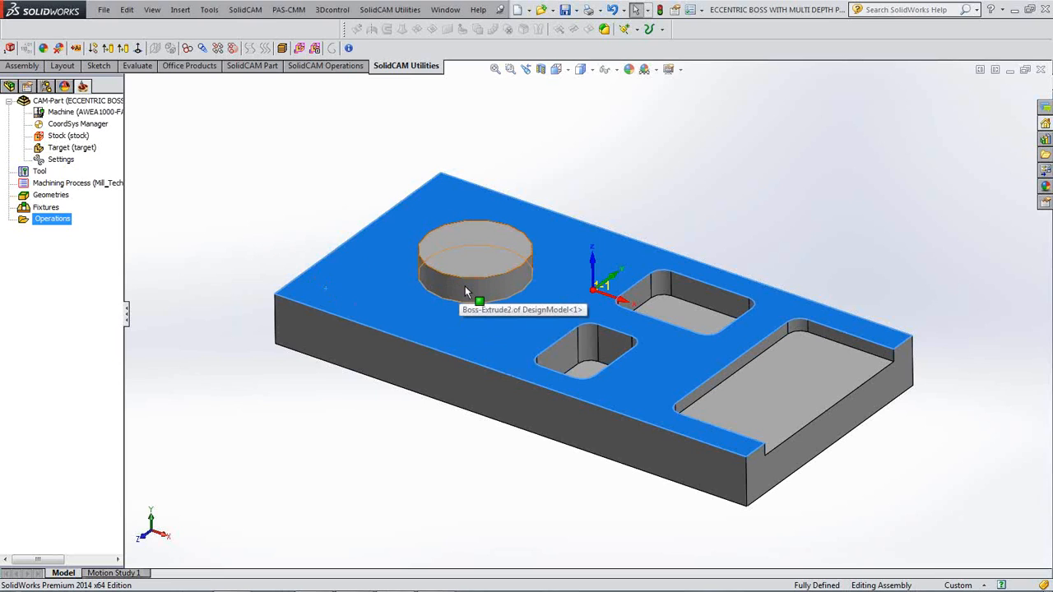
click(258, 242)
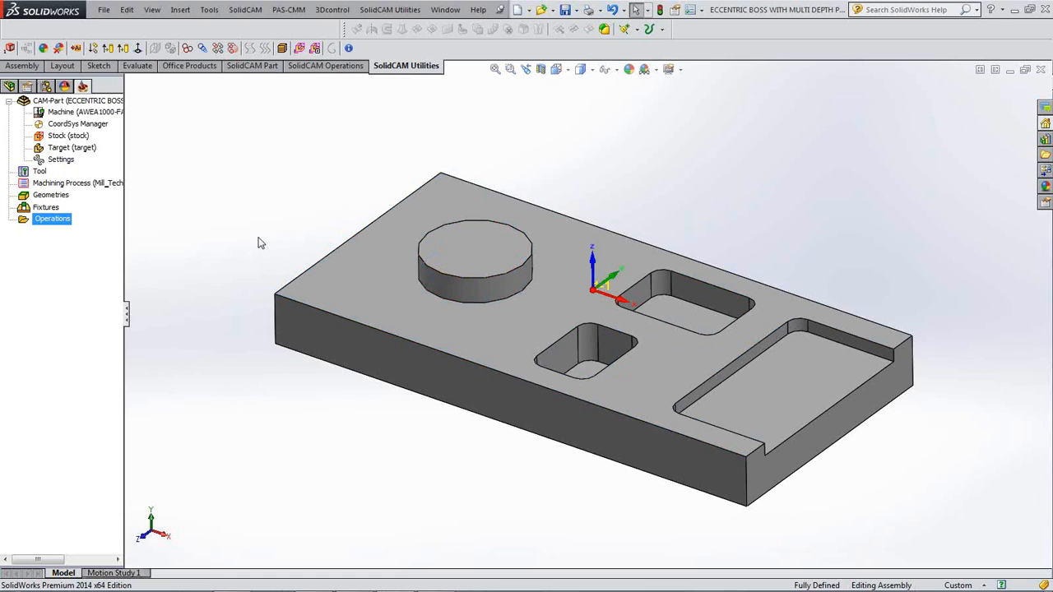
middle_drag(251, 278, 250, 278)
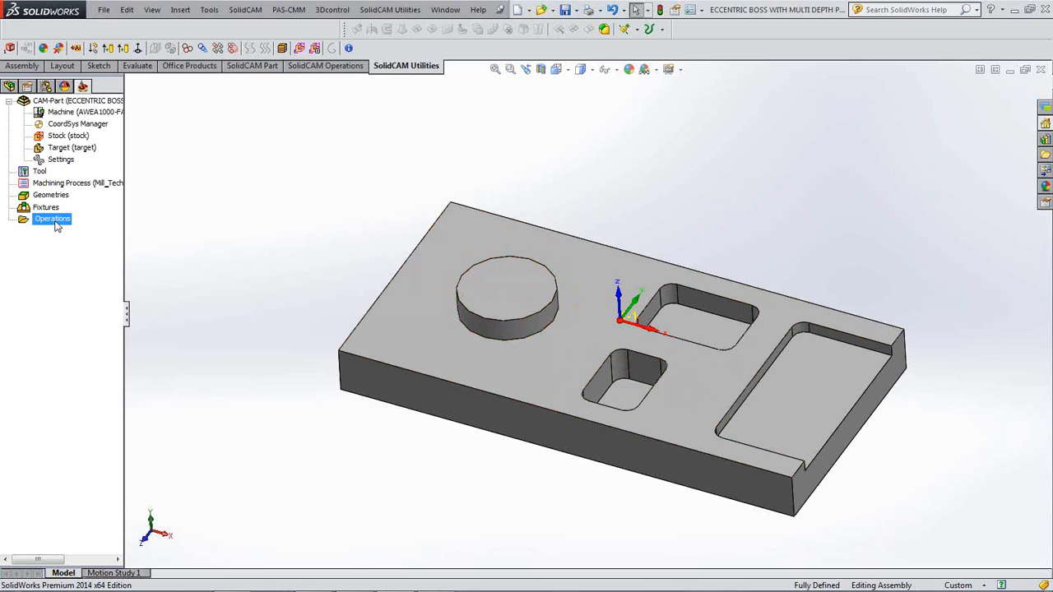
- Add a new Profile milling operation under Operations
right_click(56, 225)
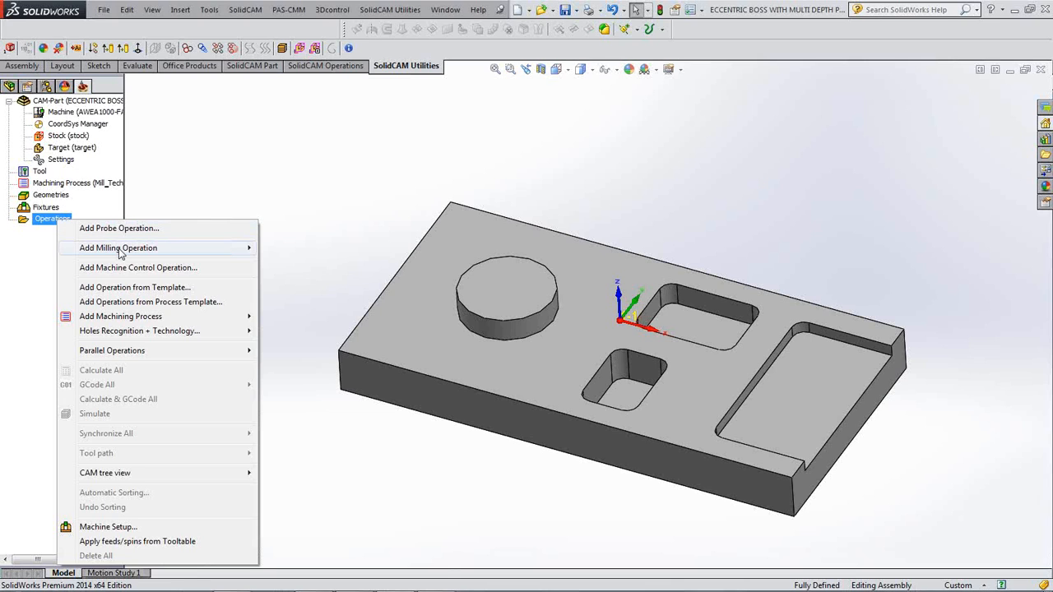
mouse_move(107, 249)
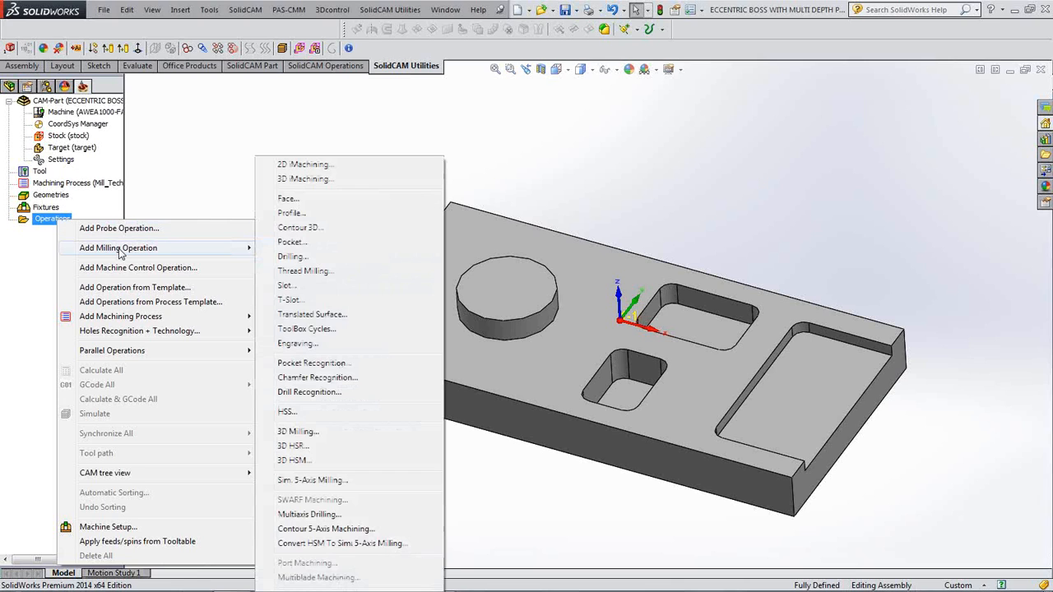
click(313, 215)
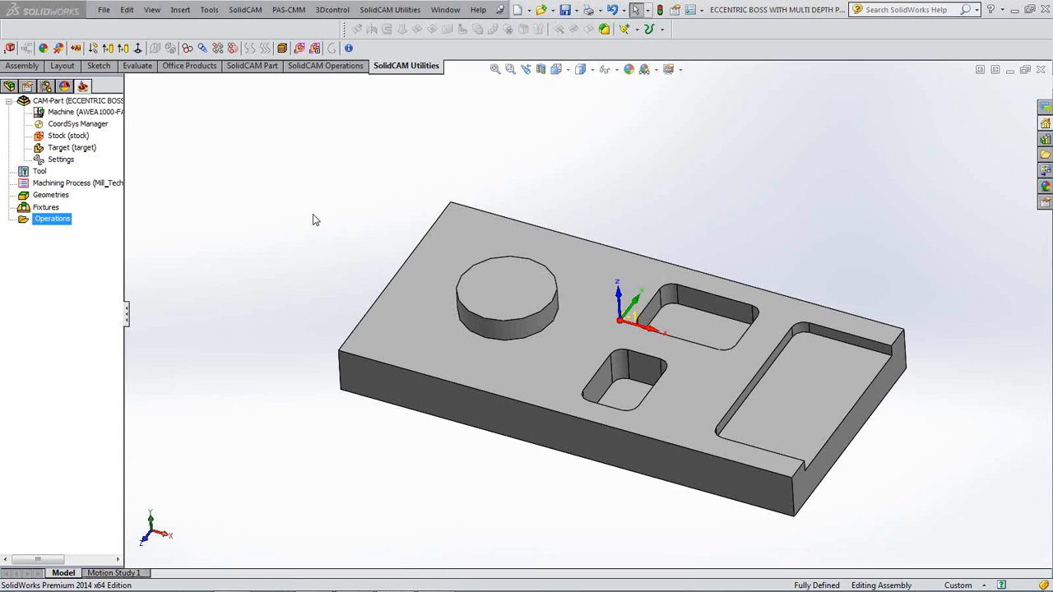
- Chain the boss's 40 mm circular edge as the contour geometry and accept it
click(207, 175)
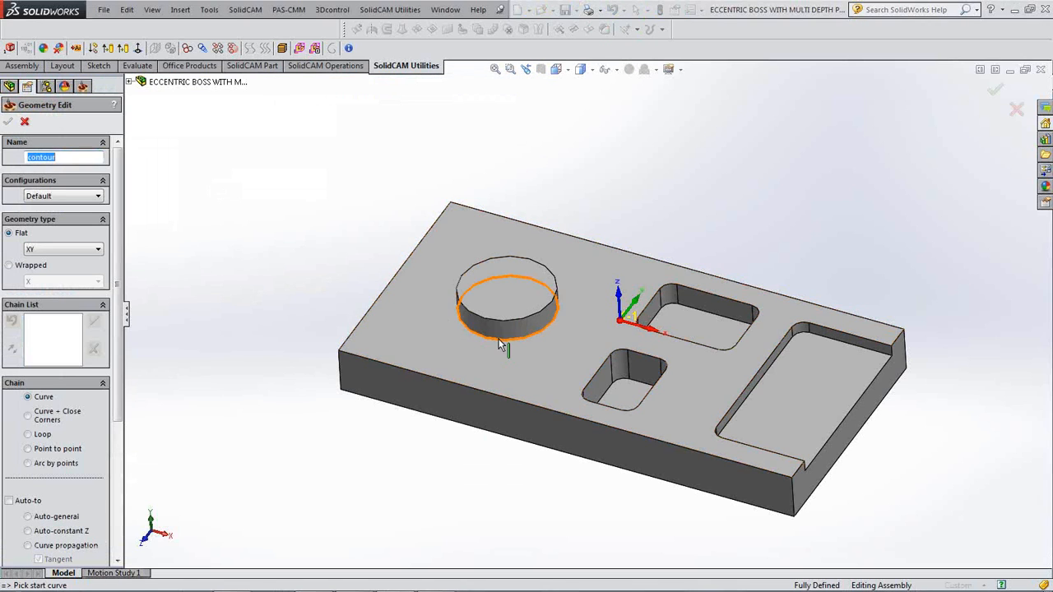
click(499, 345)
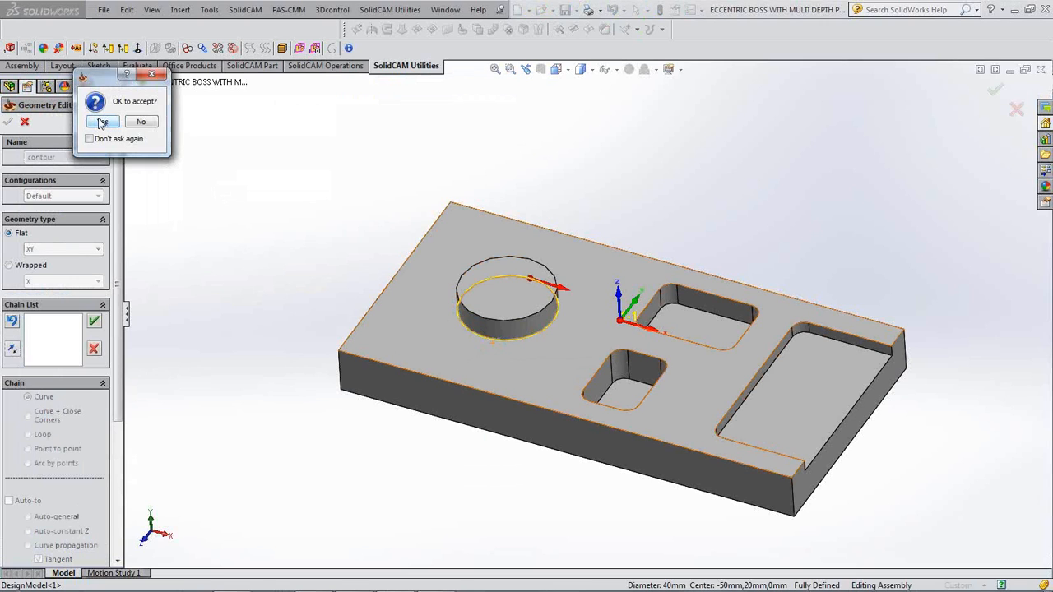
click(102, 122)
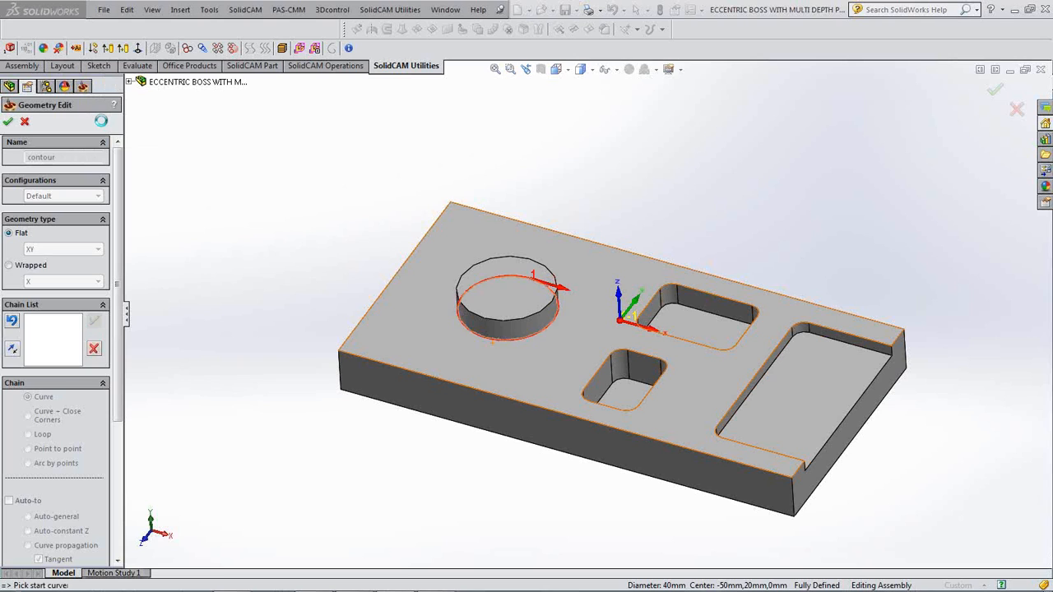
click(9, 123)
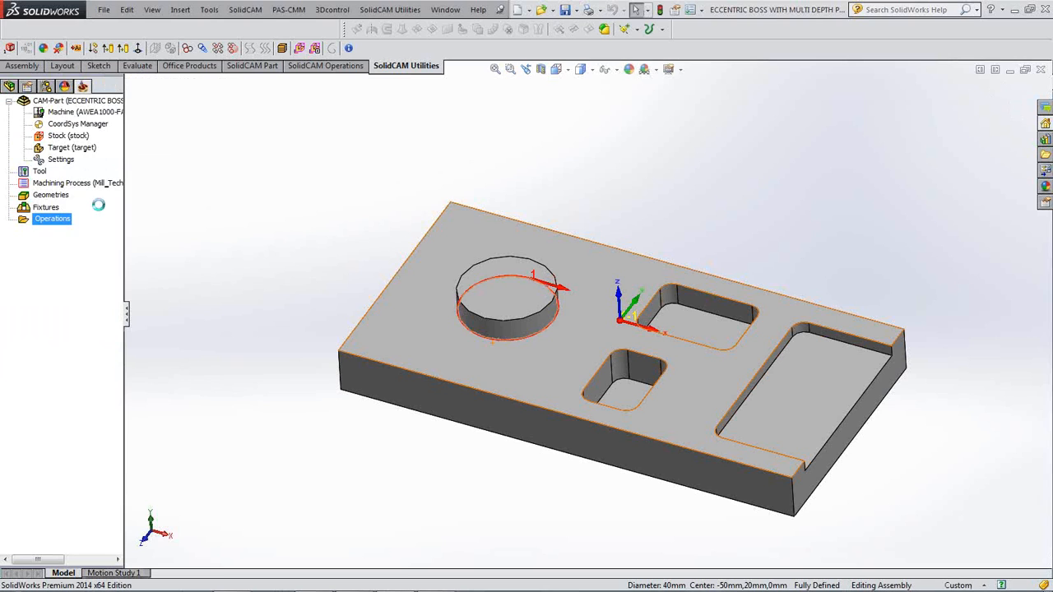
- Assign a new 20 mm diameter end mill to the F_contour profile operation
click(78, 154)
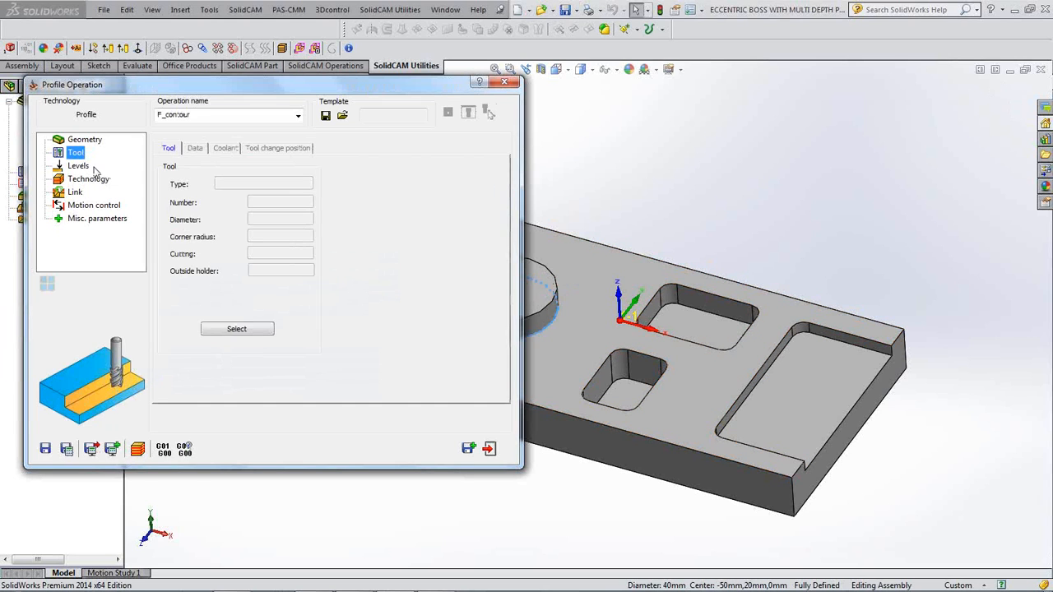
click(236, 329)
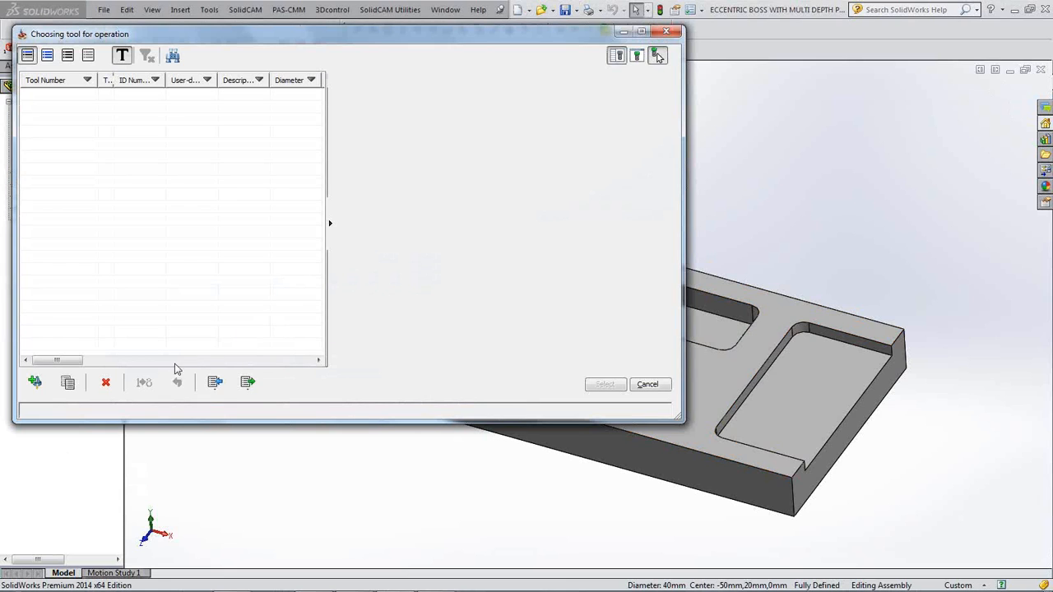
click(35, 381)
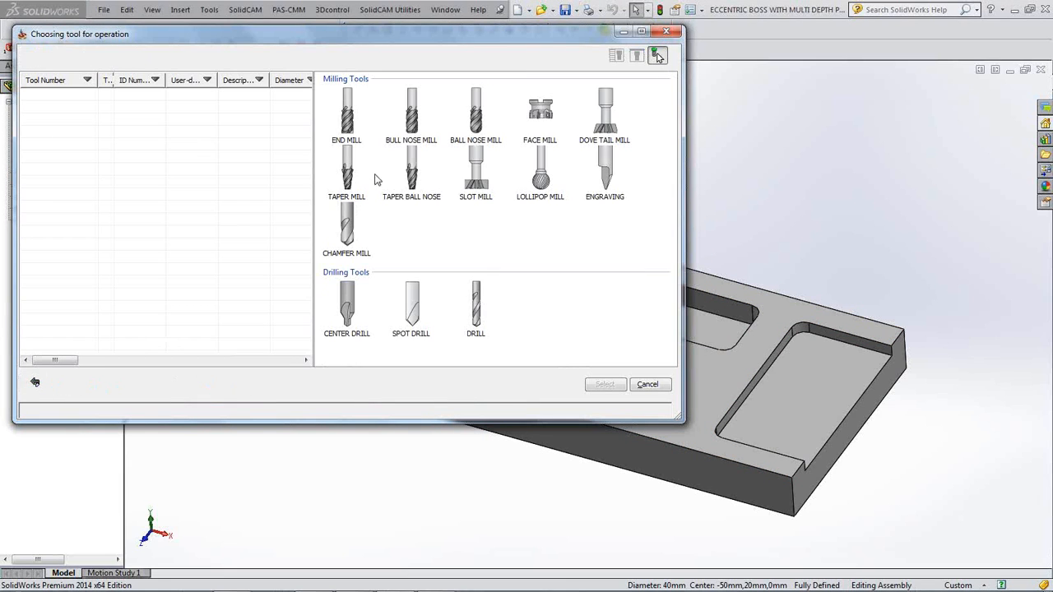
click(346, 115)
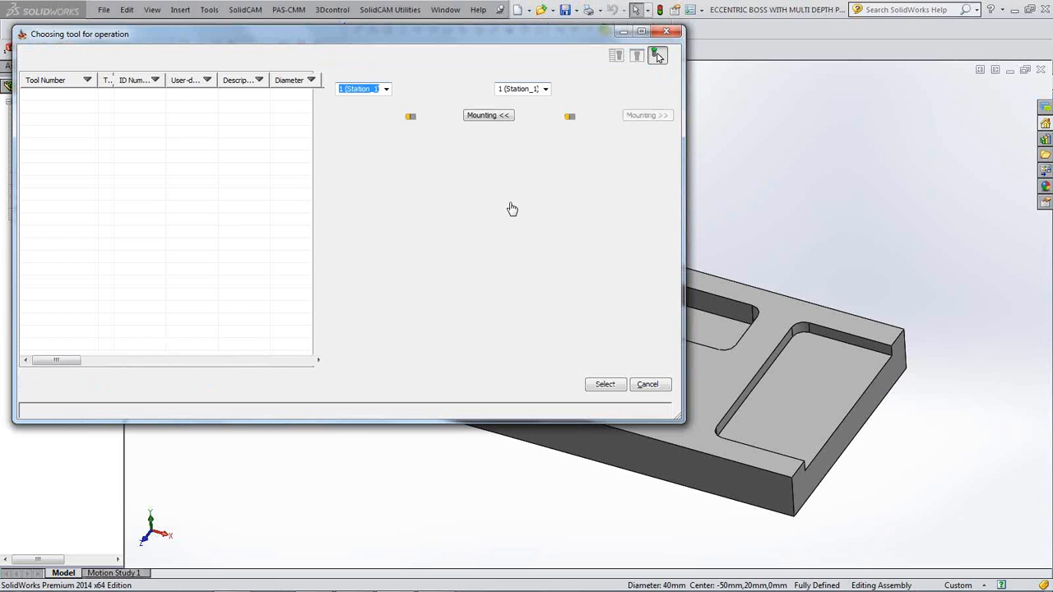
click(509, 180)
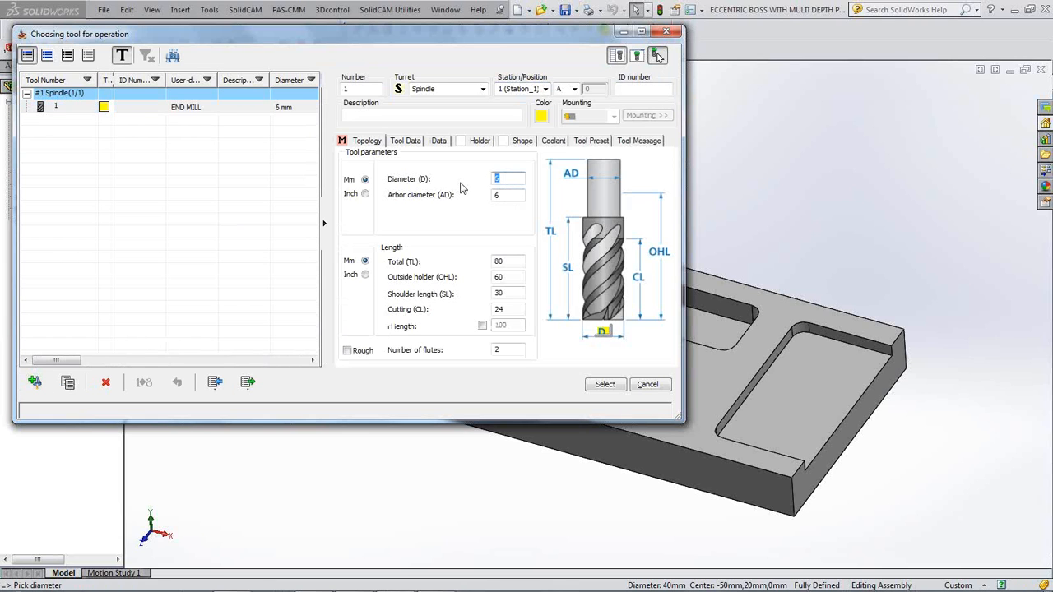
click(519, 194)
click(605, 384)
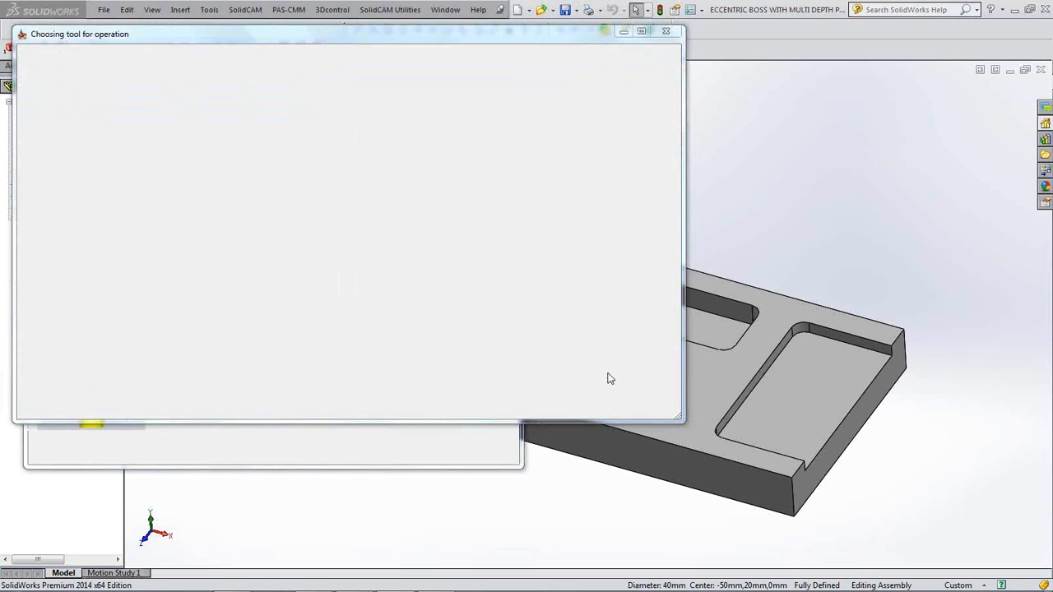
click(81, 166)
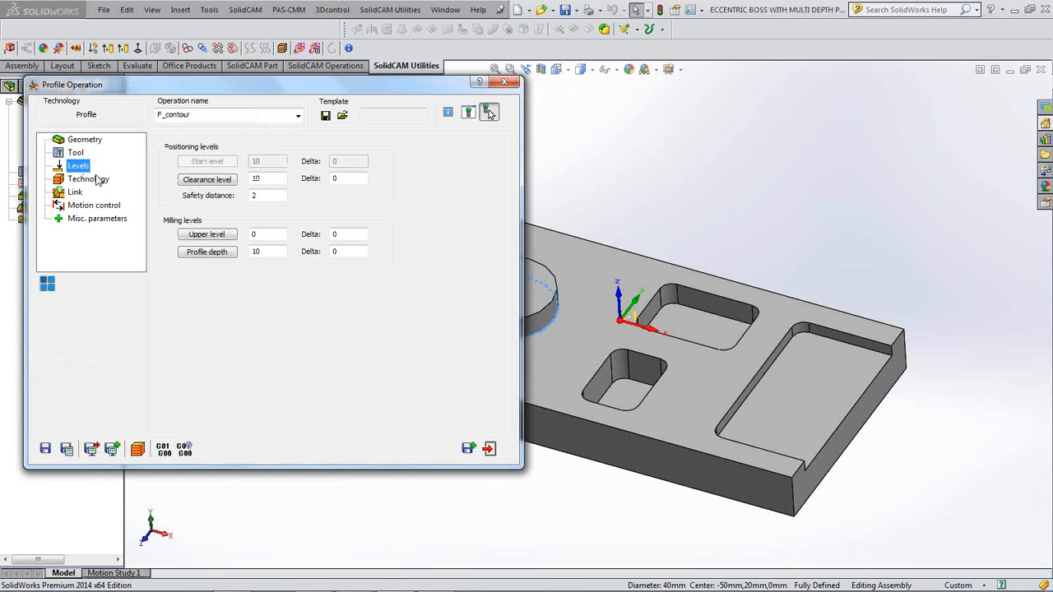
click(207, 234)
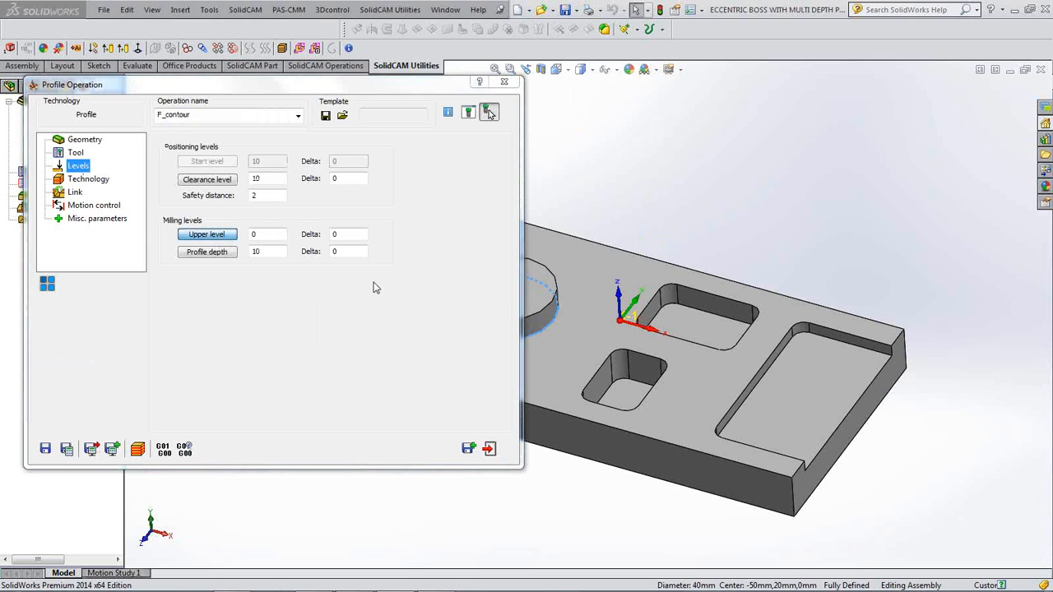
- Set the upper level at the boss top face and profile depth at the plate's top face (10 deep)
click(499, 291)
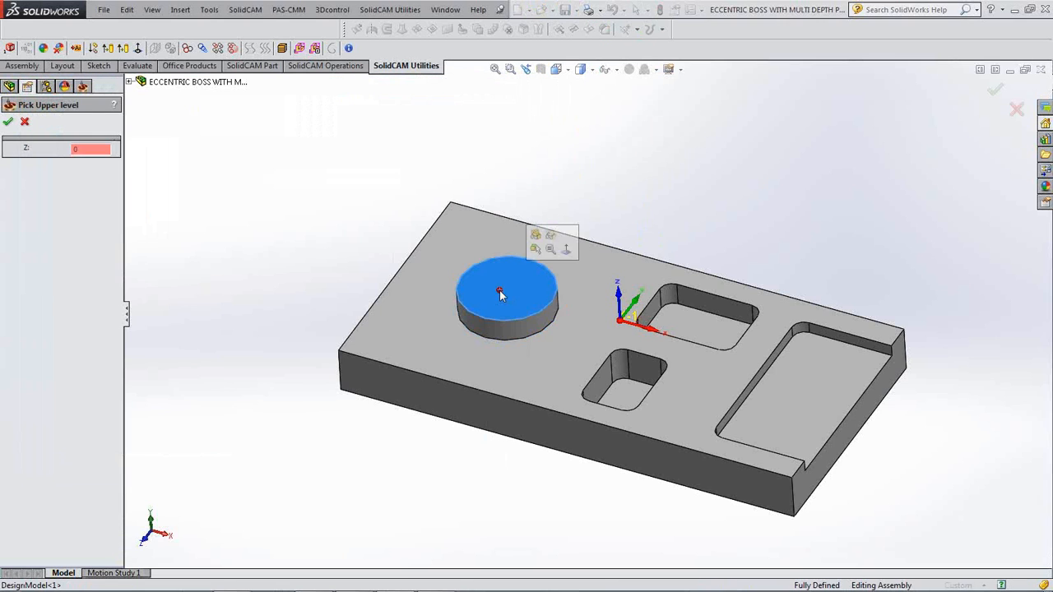
click(8, 121)
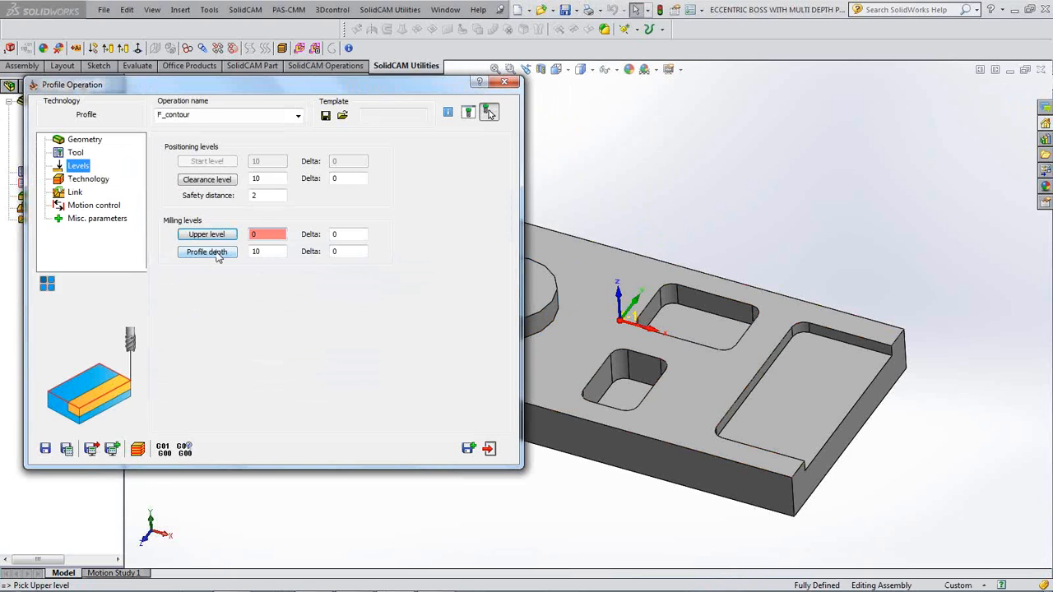
click(215, 253)
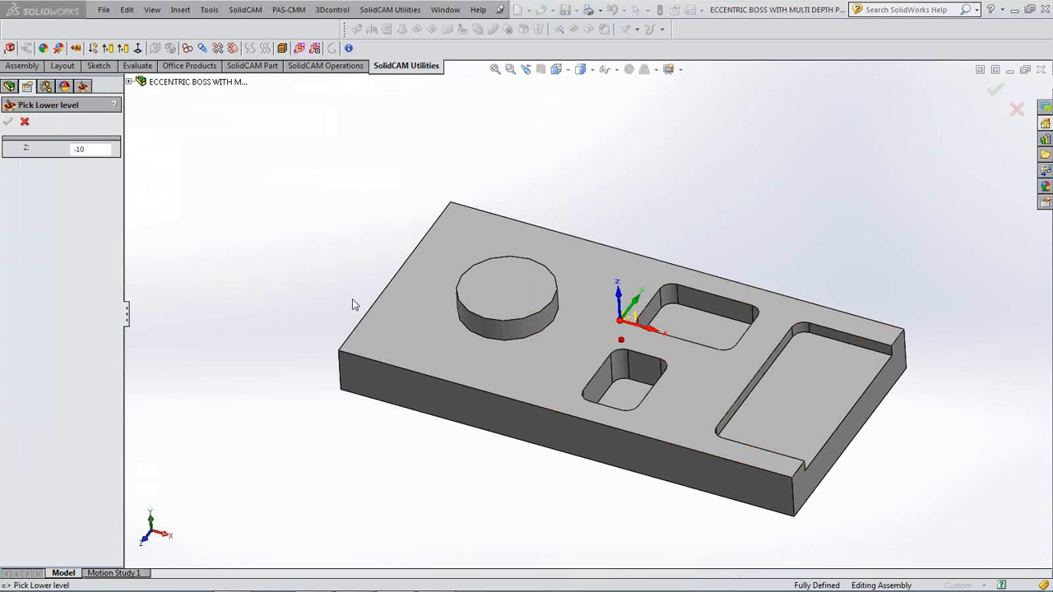
click(417, 325)
click(8, 122)
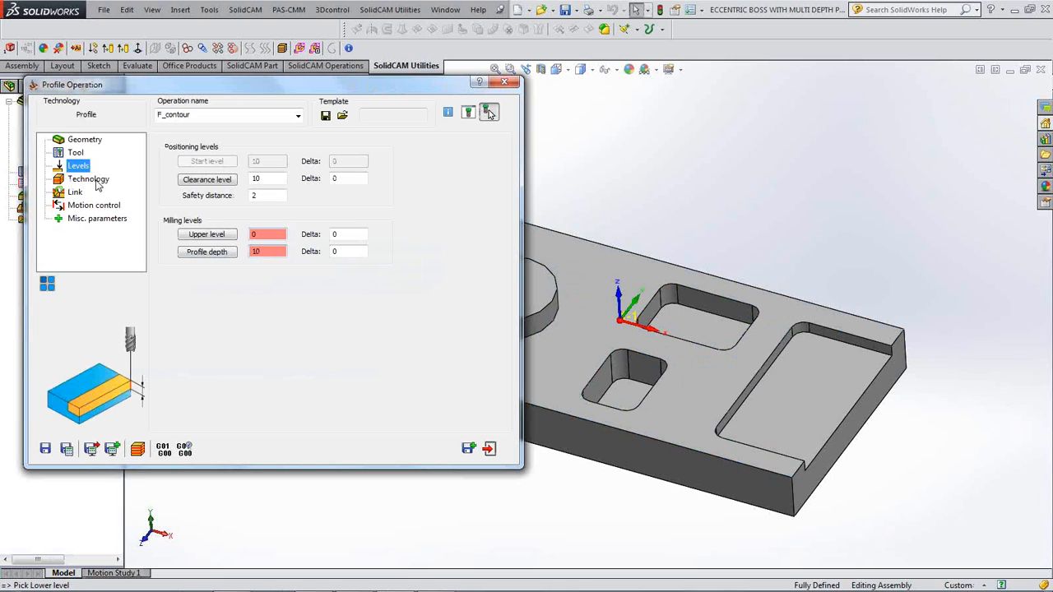
click(88, 179)
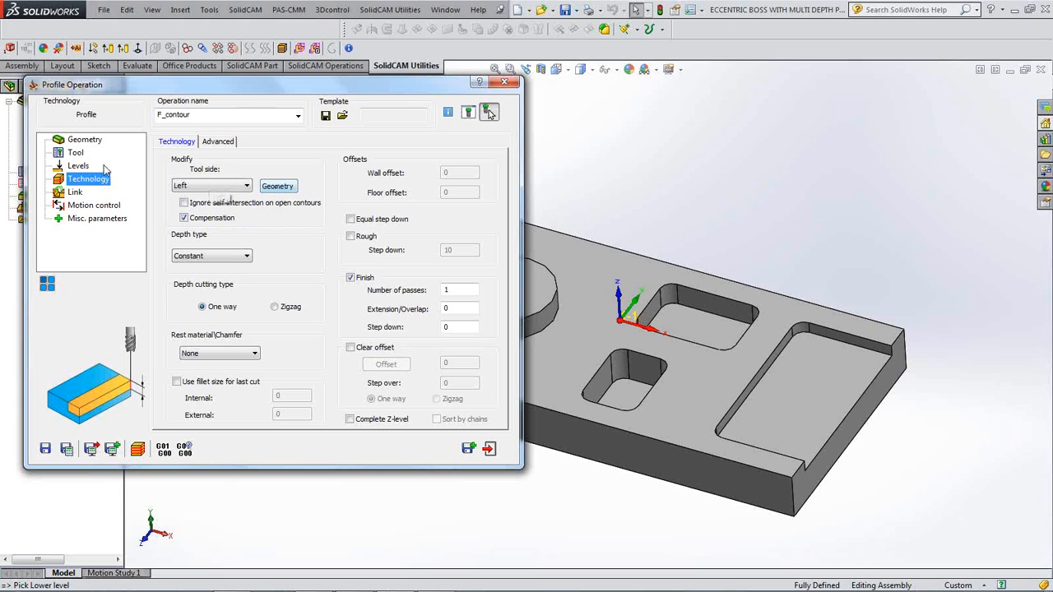
- Keep the contour geometry, use an Arc lead-in with identical lead-out, then save and simulate
click(276, 187)
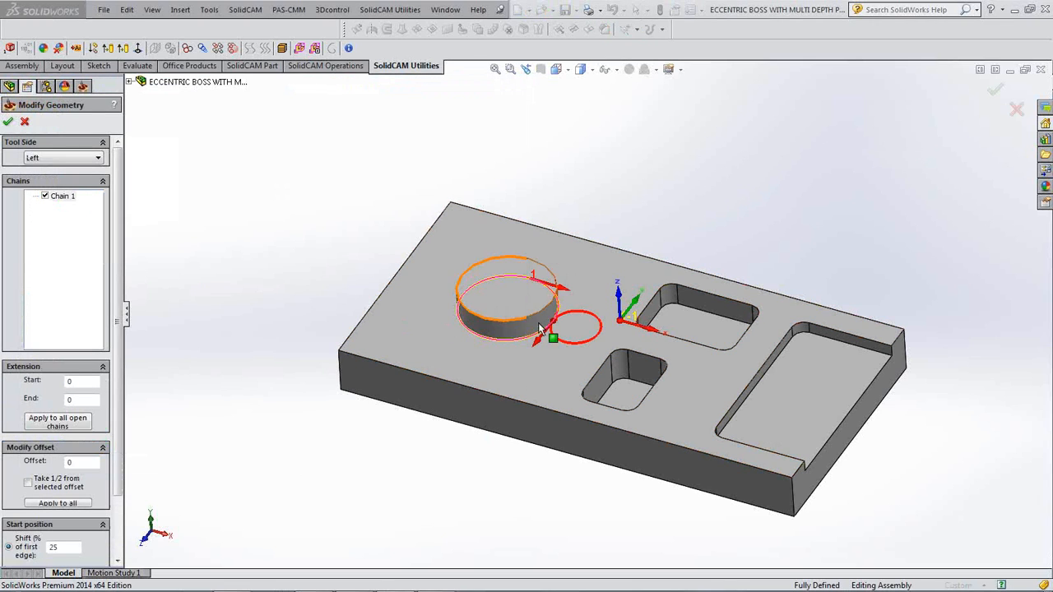
click(9, 122)
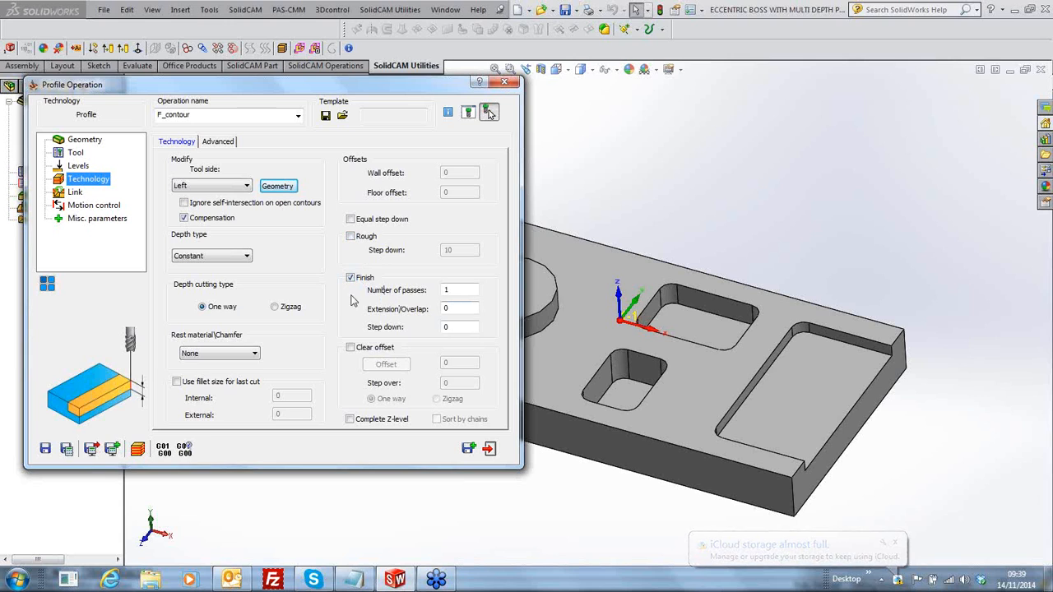
click(75, 192)
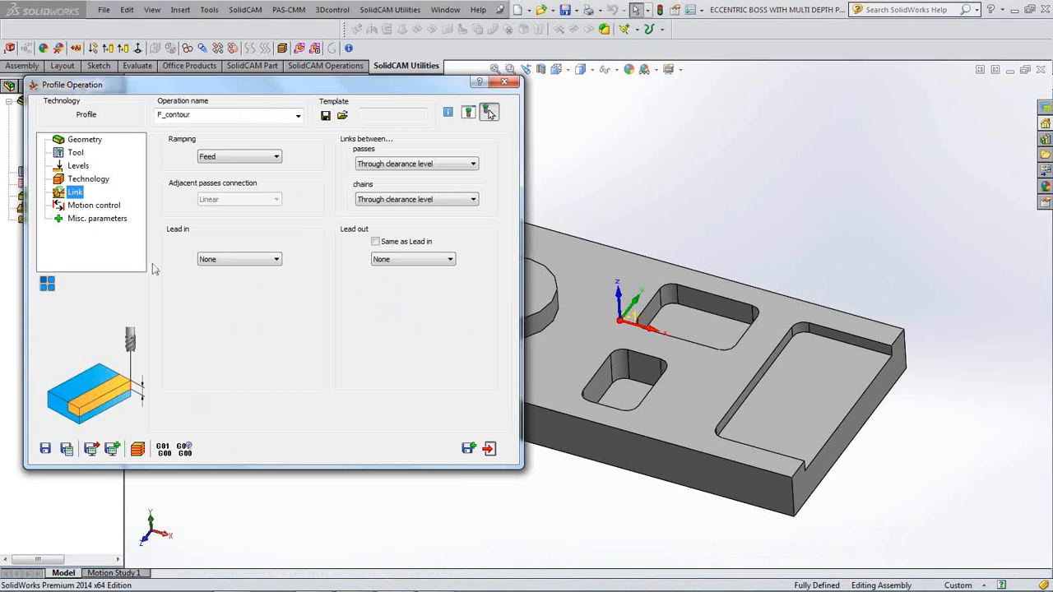
click(271, 262)
click(246, 287)
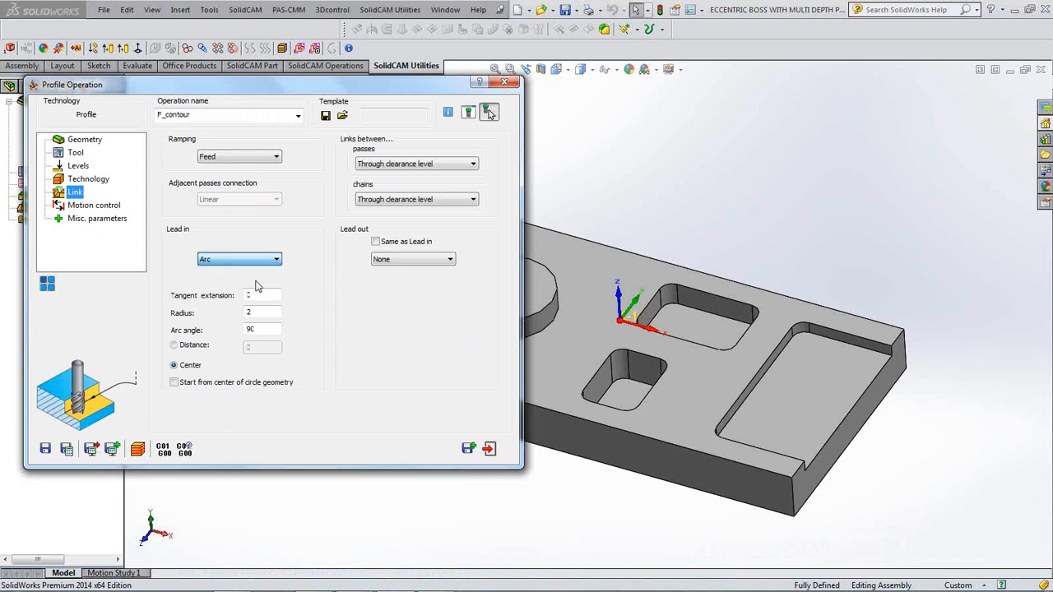
click(375, 242)
click(67, 449)
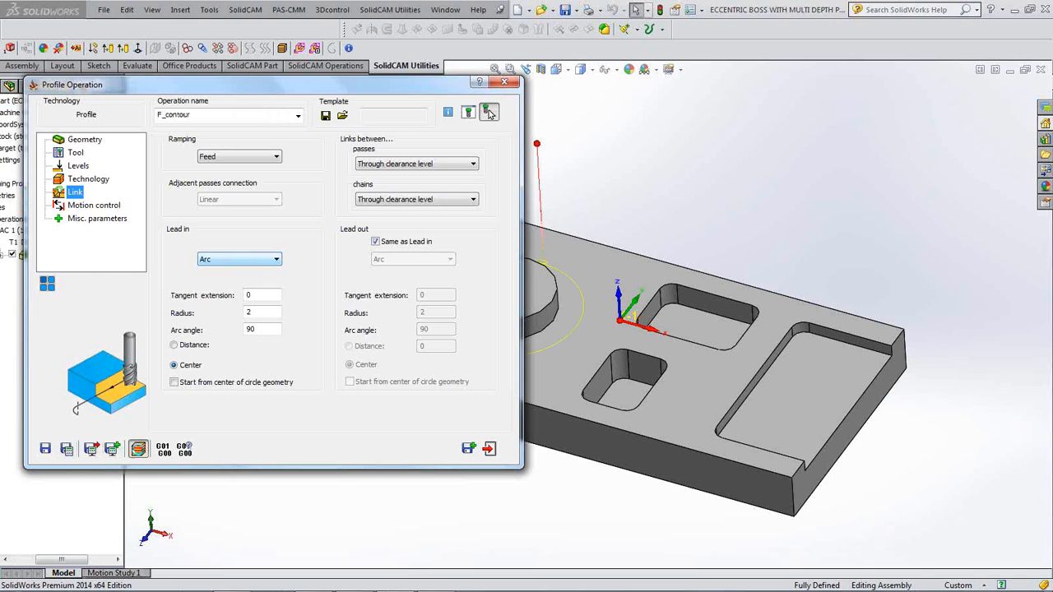
click(137, 450)
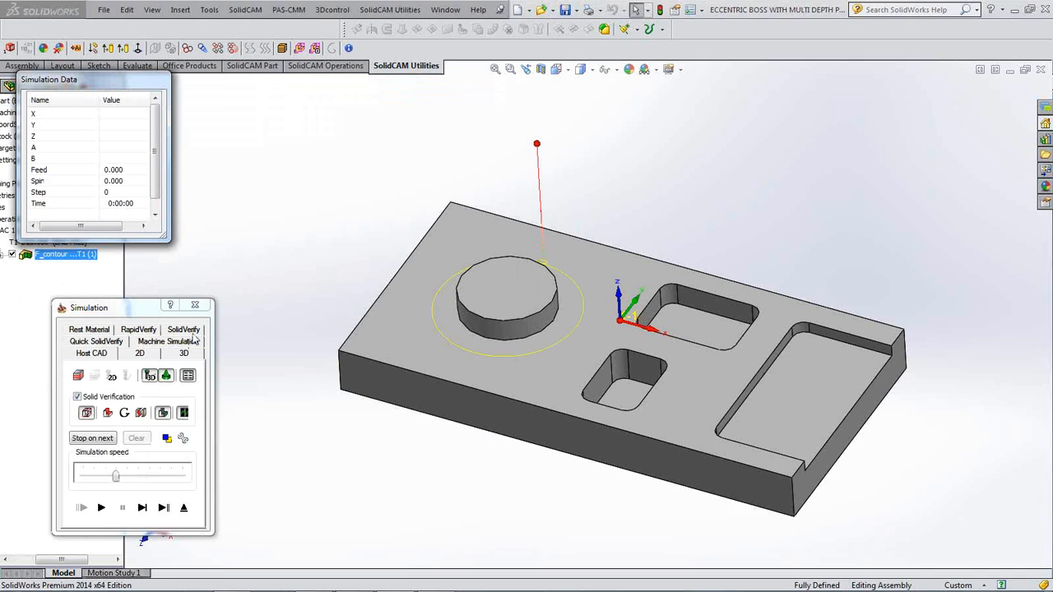
- Step a SolidVerify simulation until the ring around the boss is cut, then close it
click(196, 331)
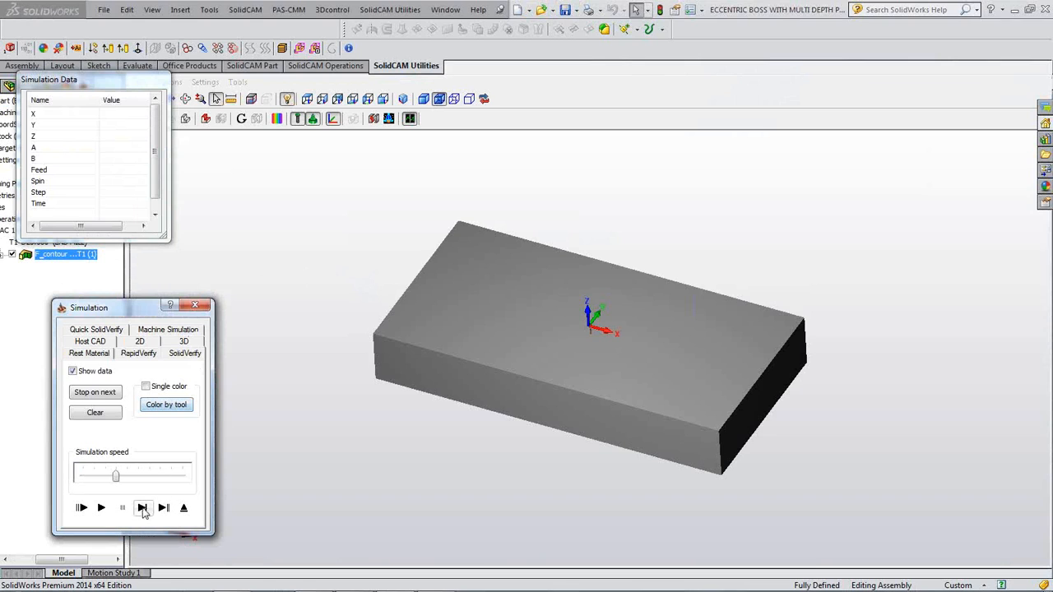
click(142, 508)
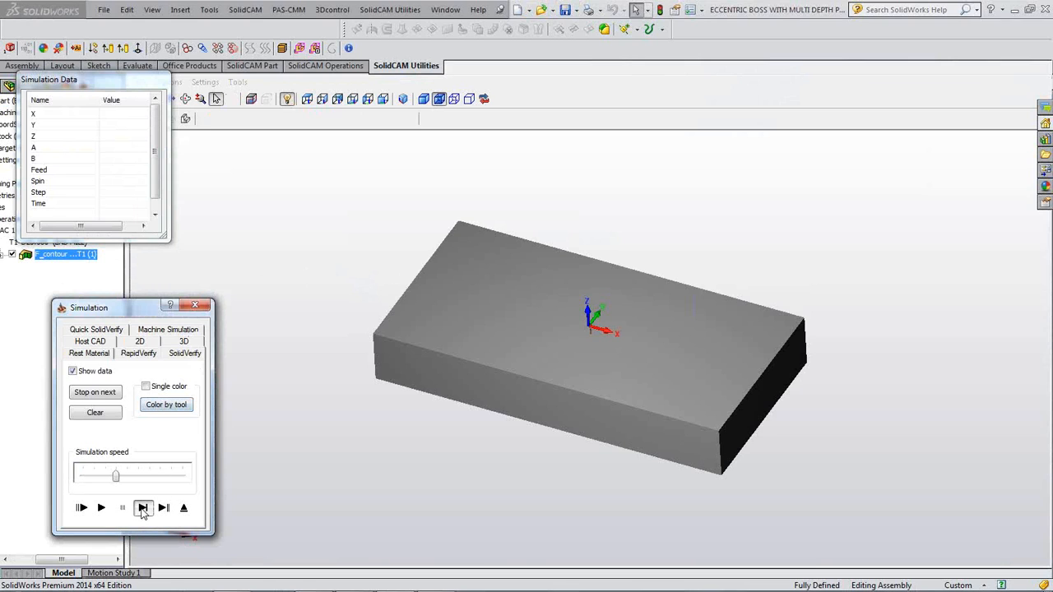
click(142, 508)
click(142, 508)
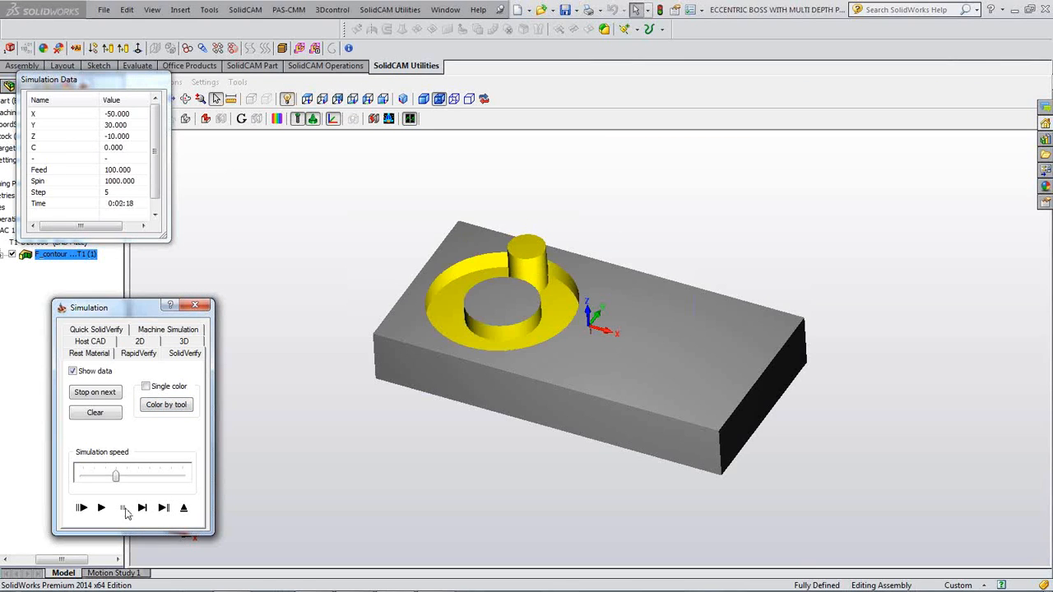
click(203, 308)
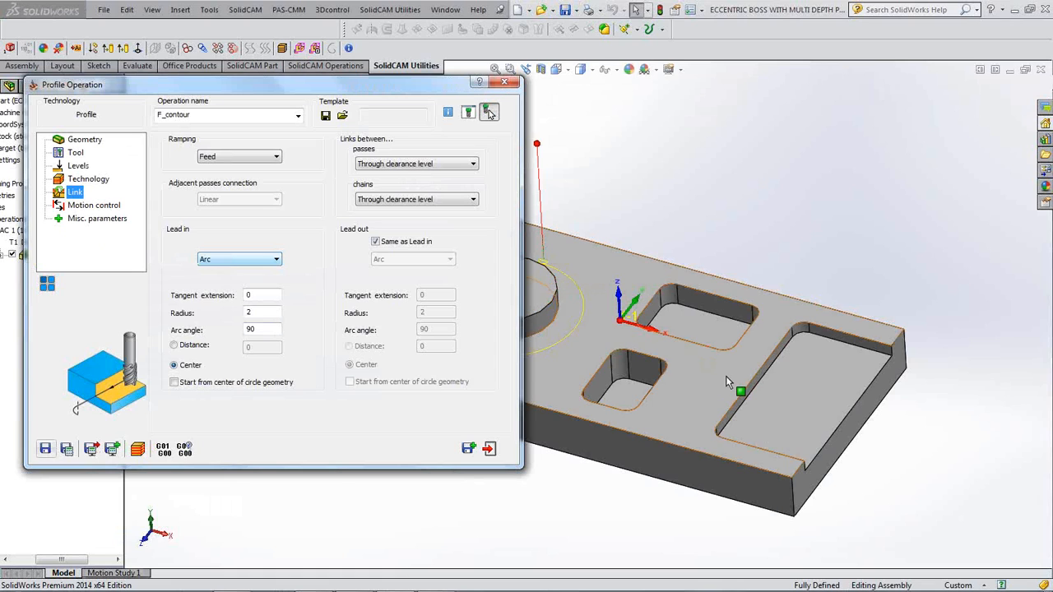
- Enable a clear offset of 125 and set the step over to 10
click(85, 179)
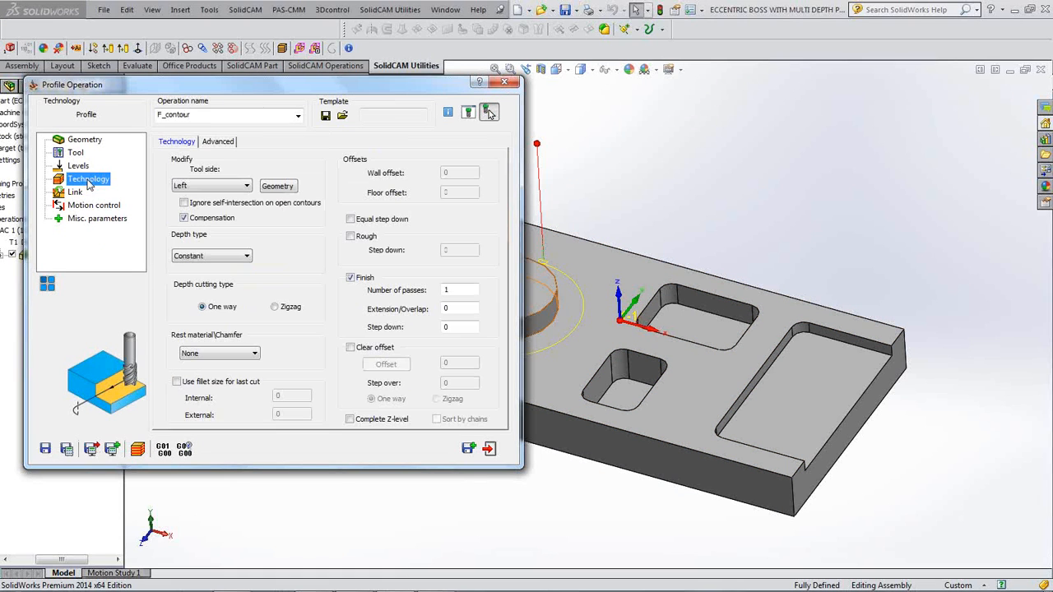
click(352, 349)
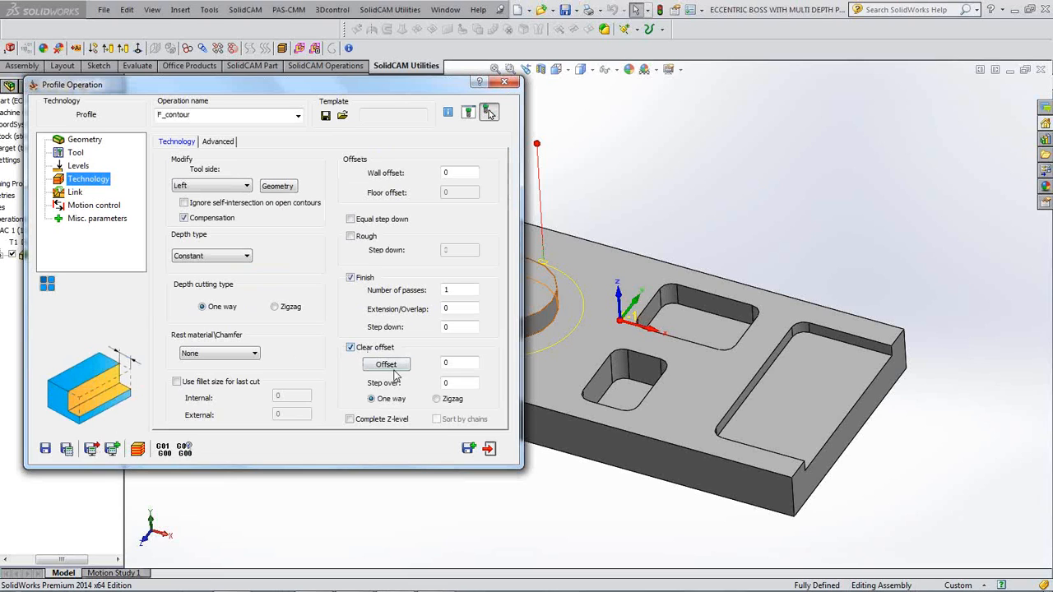
double_click(463, 364)
click(401, 366)
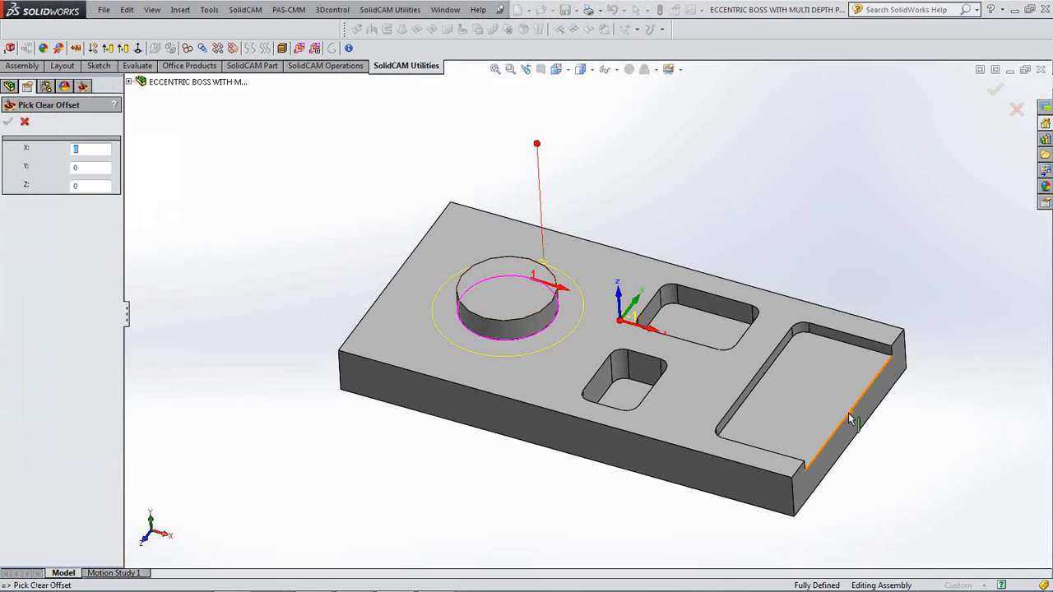
click(855, 403)
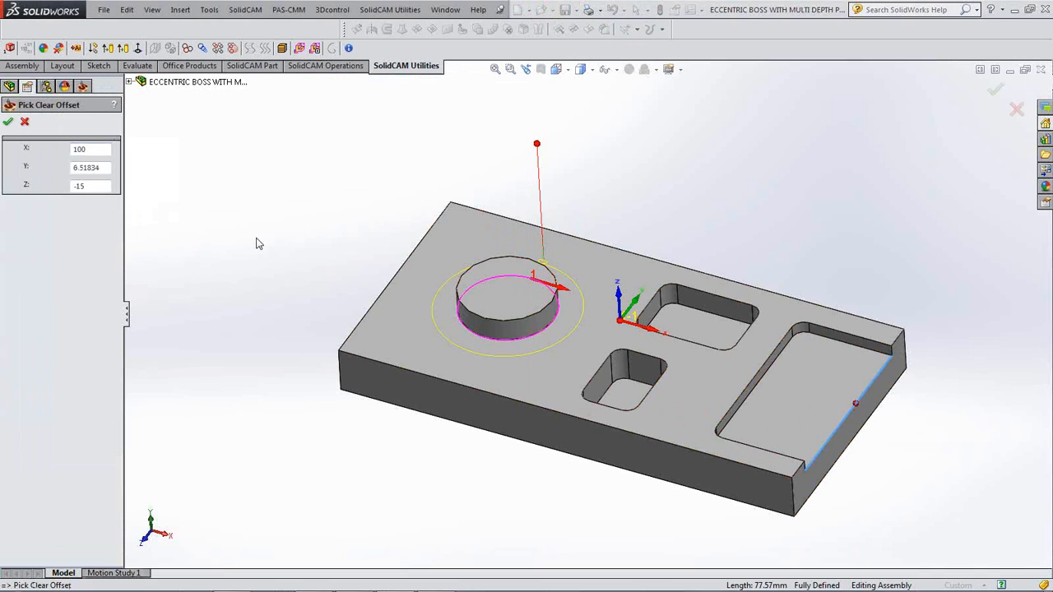
click(8, 121)
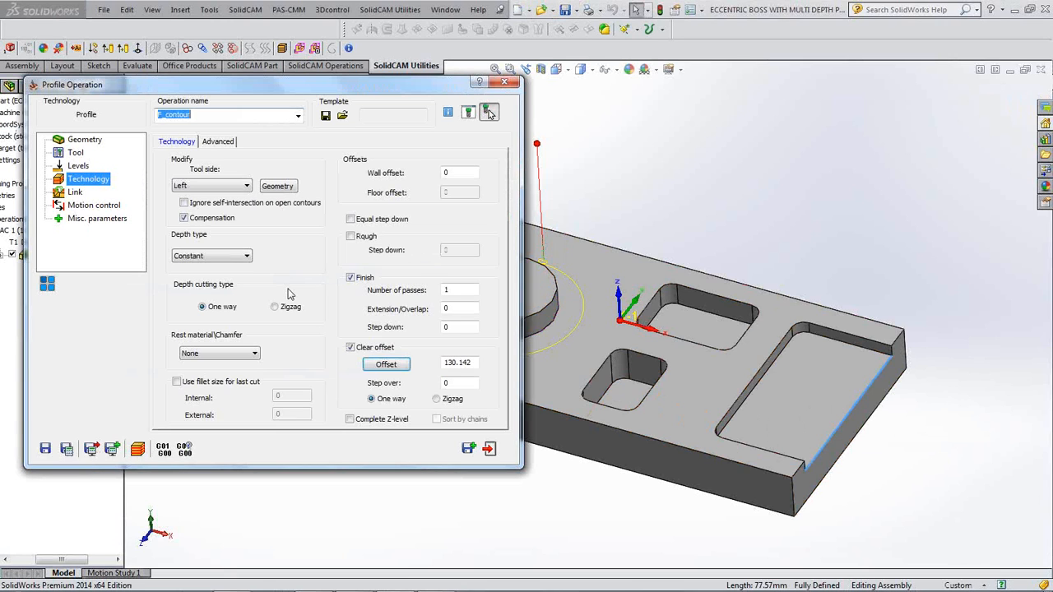
click(473, 363)
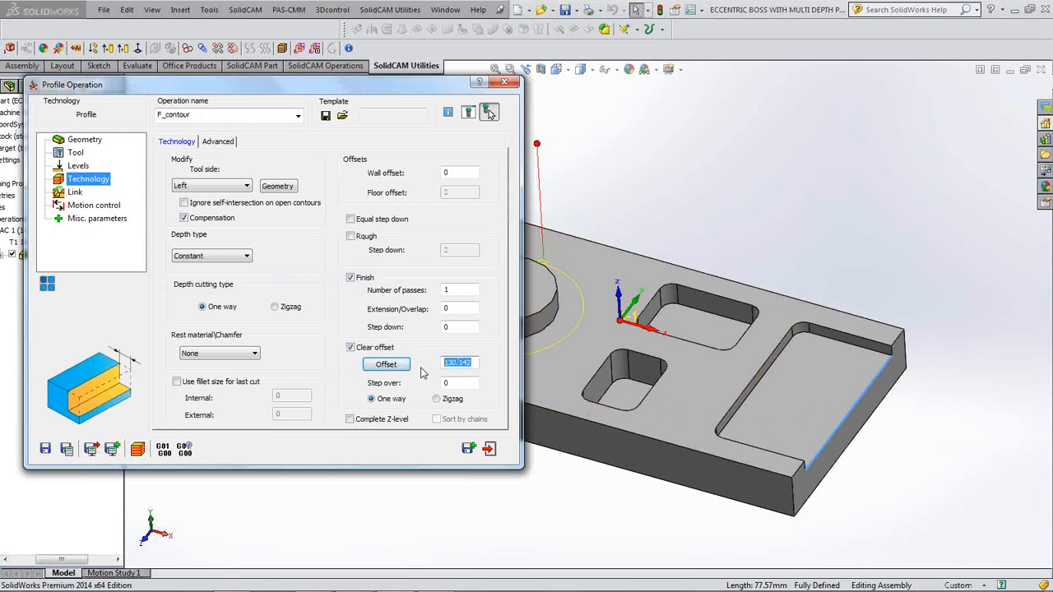
text(125)
click(467, 383)
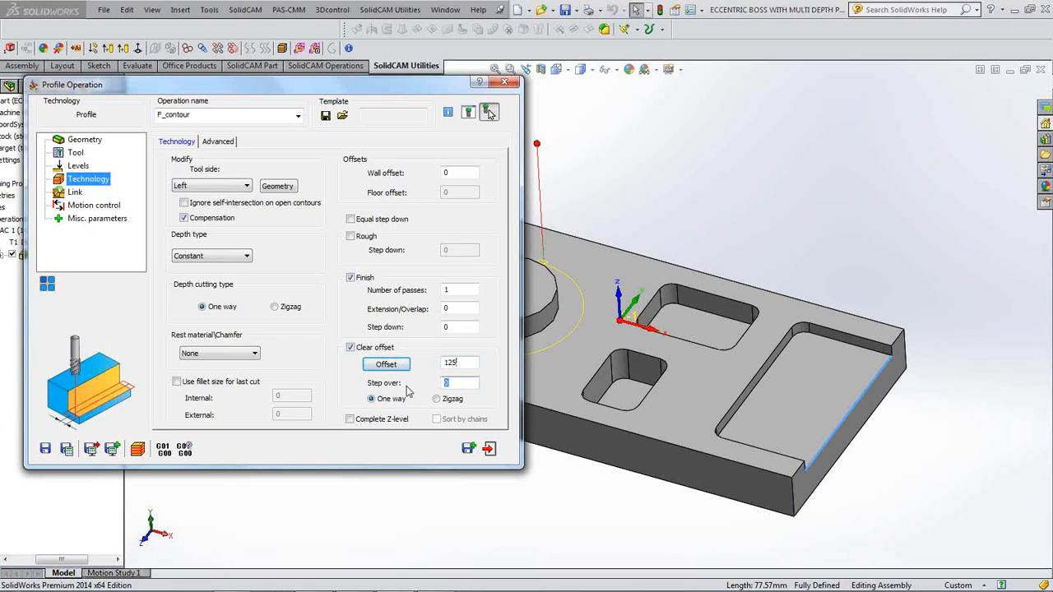
text(10)
- Recalculate the toolpath and rotate the view to inspect the concentric rings
click(66, 449)
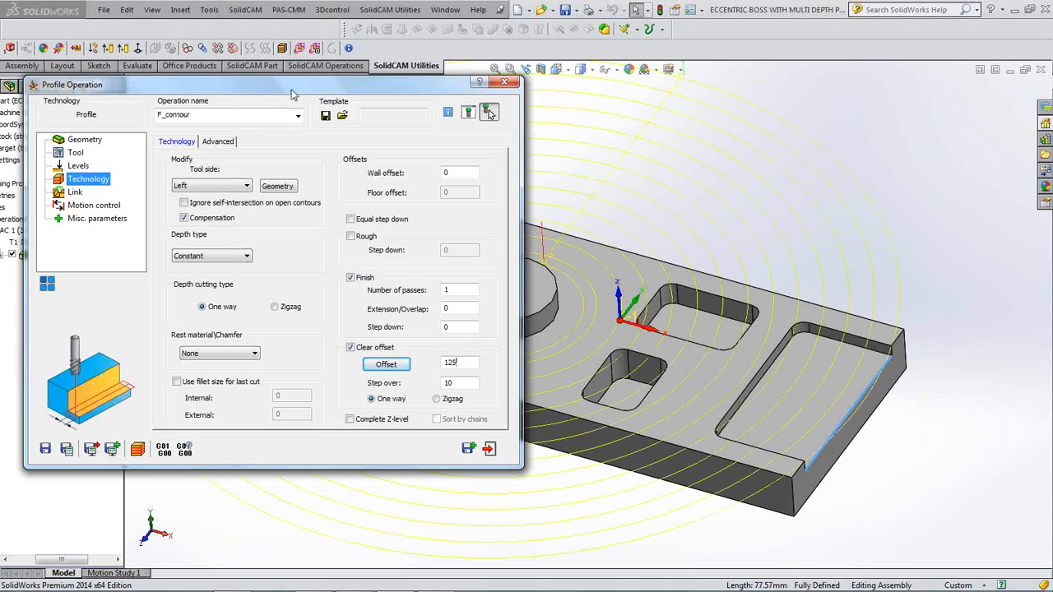
click(282, 352)
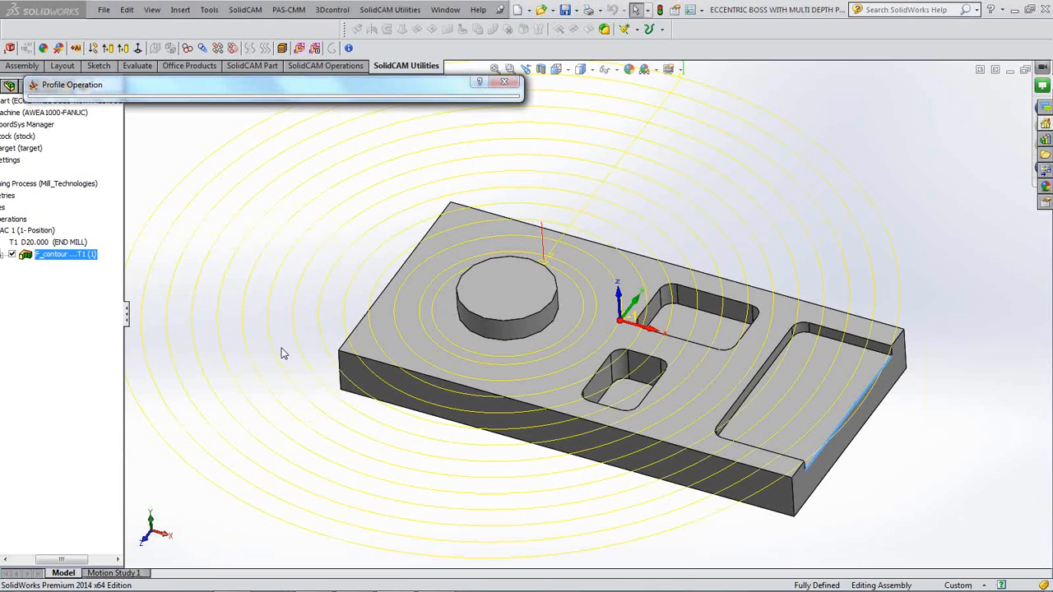
key(ctrl+5)
middle_drag(282, 352, 282, 353)
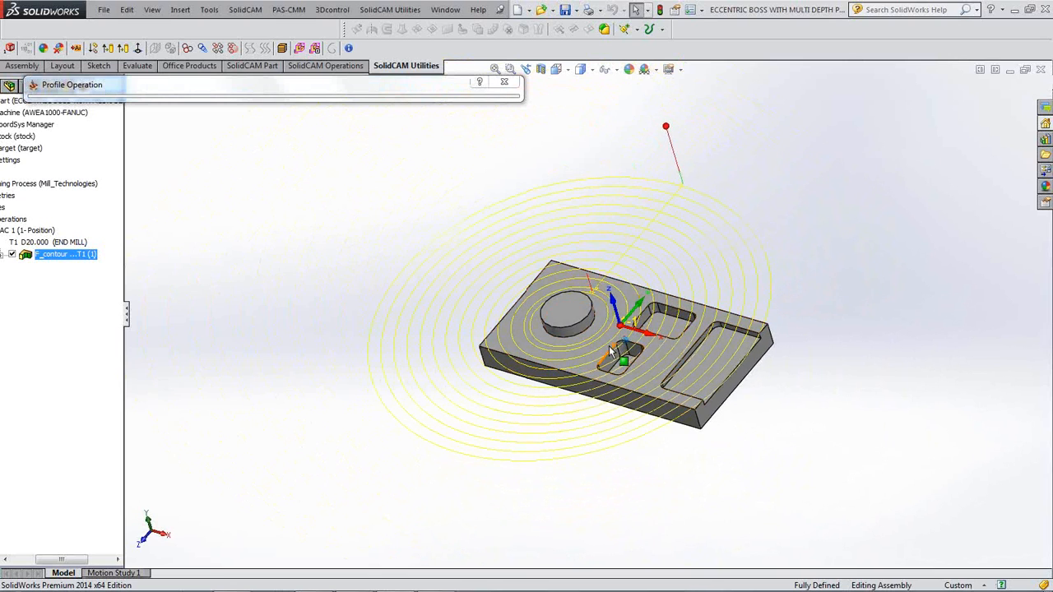
middle_drag(608, 345, 615, 346)
- Change the 20 mm end mill's display colour from yellow to blue
click(295, 87)
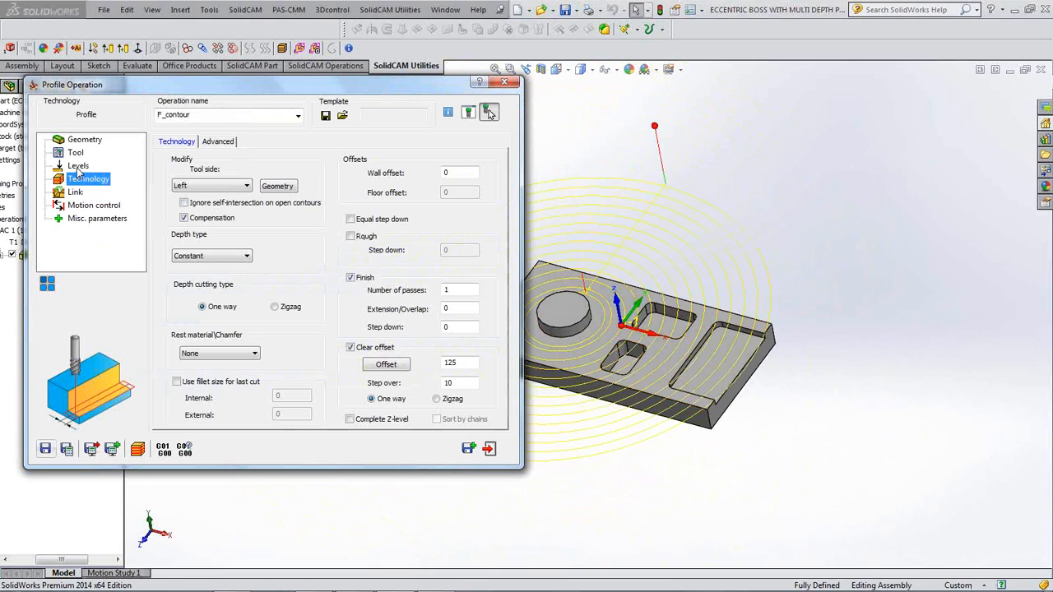
click(75, 153)
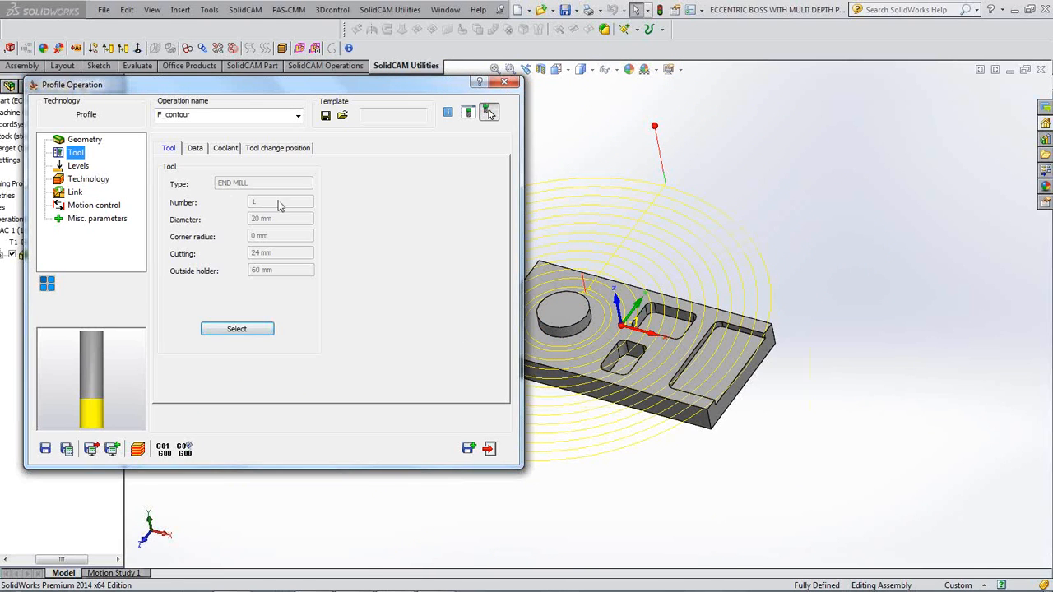
click(237, 329)
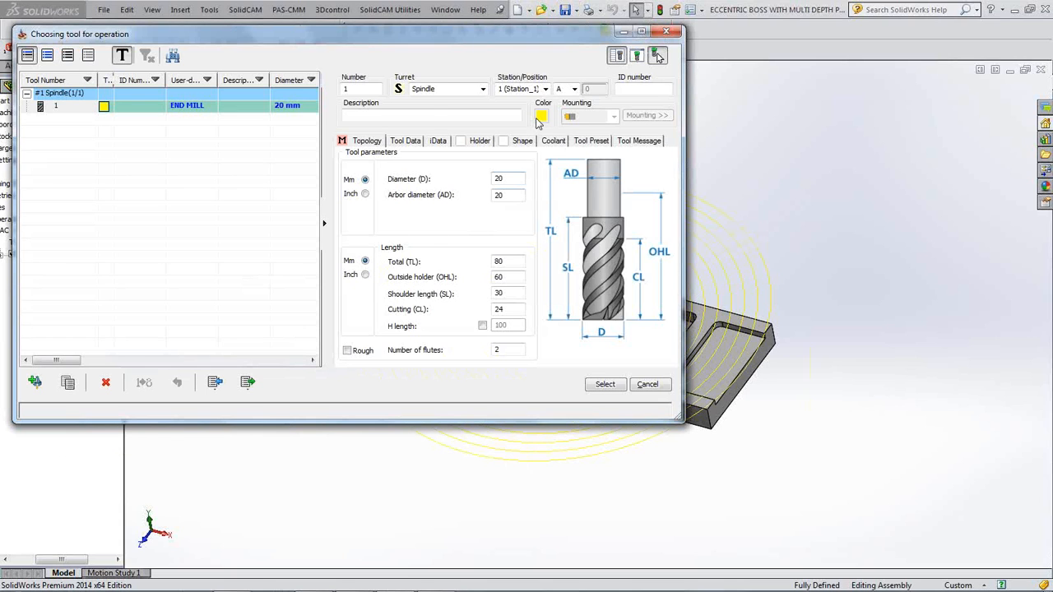
click(539, 117)
click(373, 157)
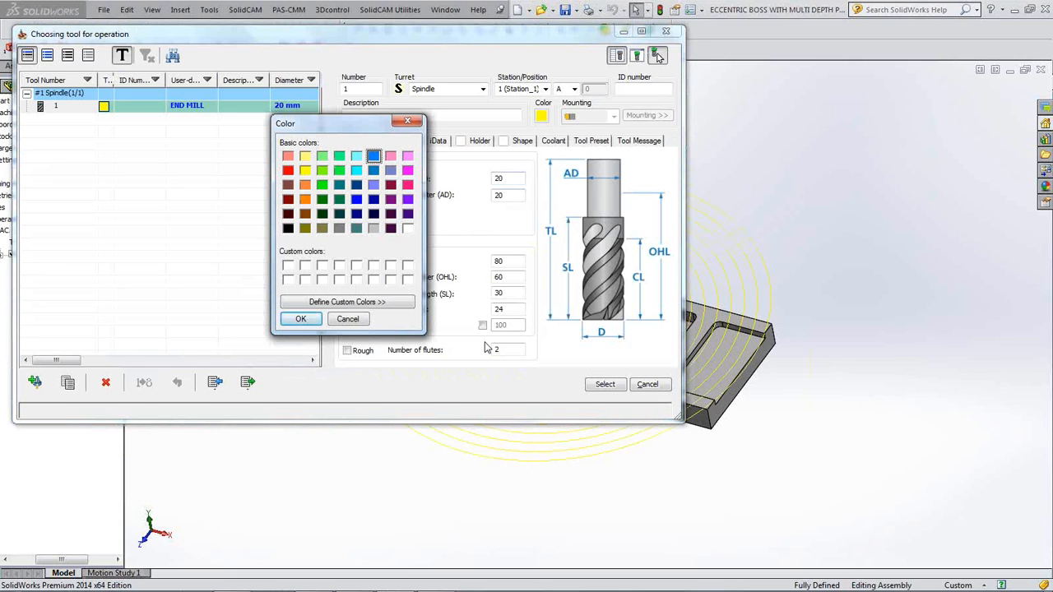
click(300, 319)
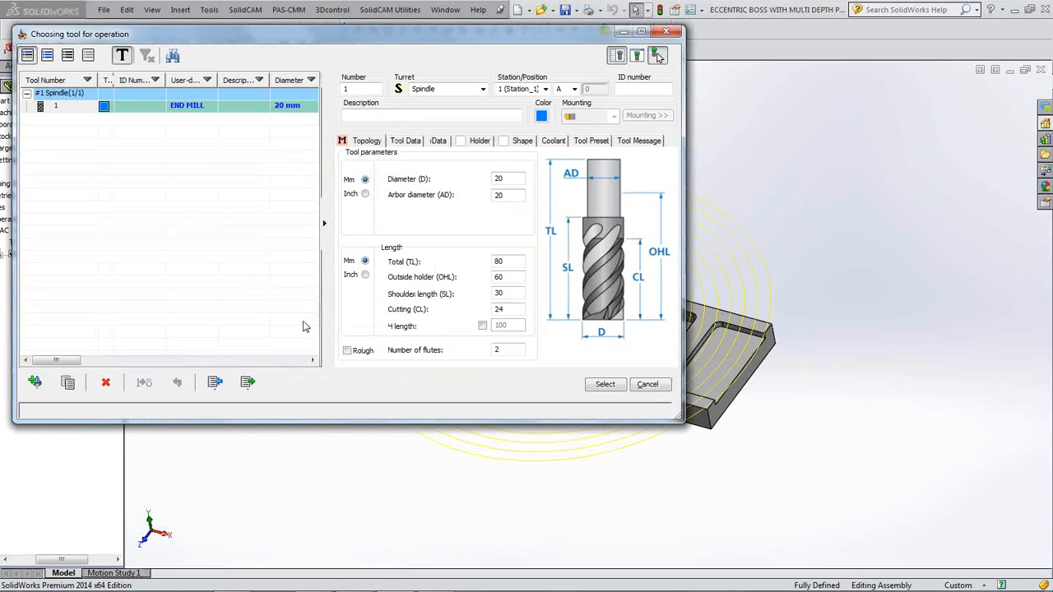
click(604, 384)
- Save and recalculate F_contour, then reopen its settings
click(69, 451)
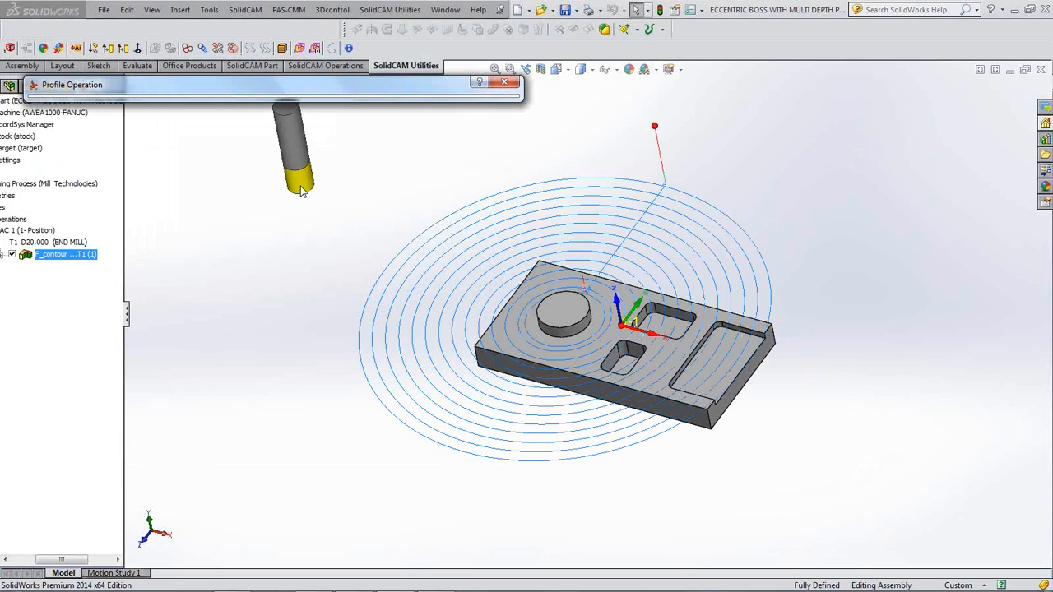
middle_drag(301, 191, 319, 206)
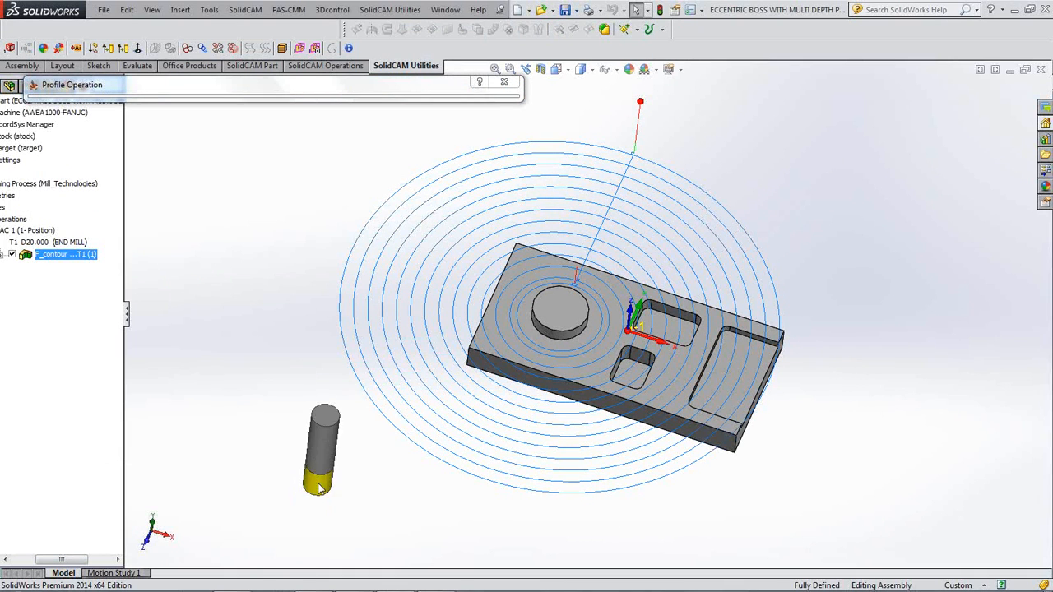
click(288, 94)
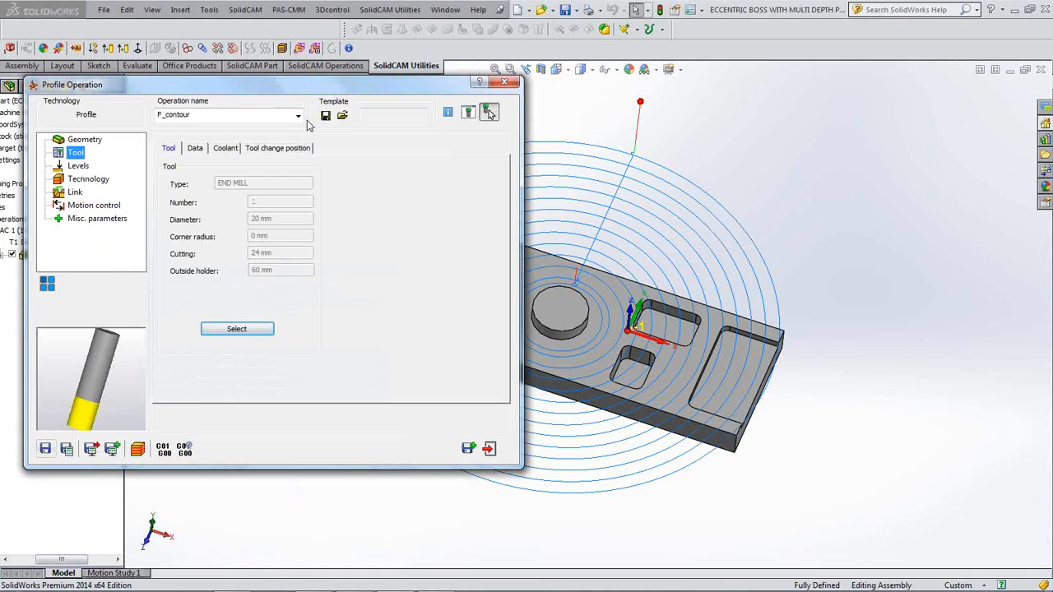
- Simulate F_contour in SolidVerify, stepping through a few moves and then playing it
click(138, 449)
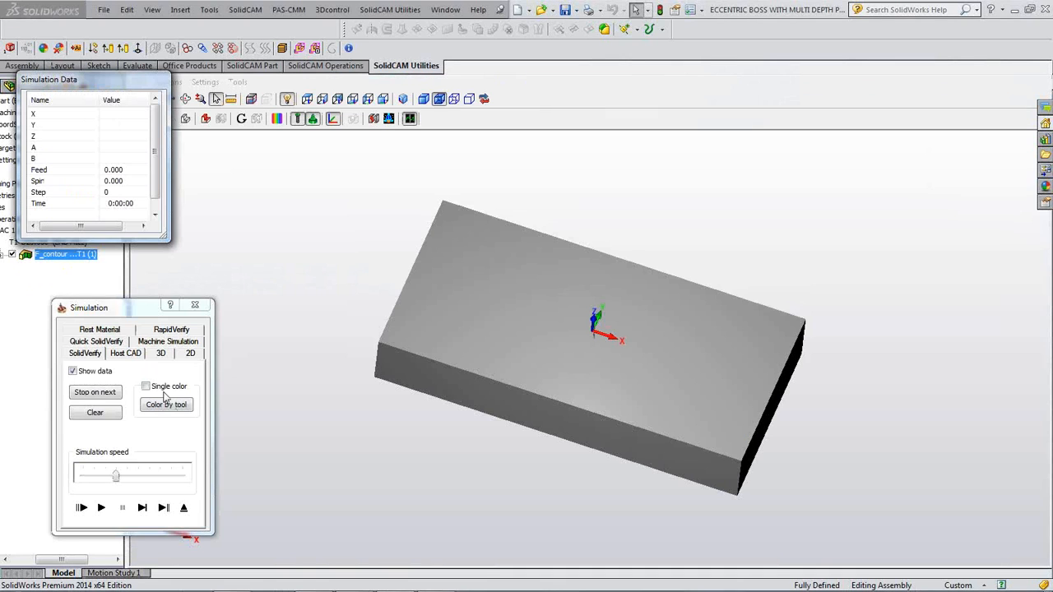
click(142, 507)
click(144, 511)
click(144, 511)
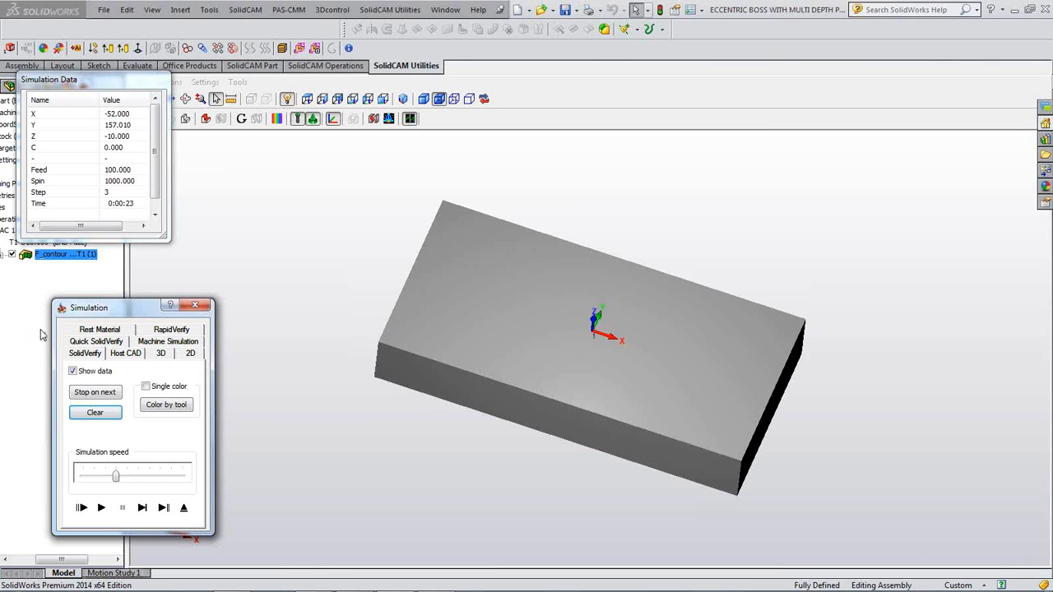
click(142, 509)
click(142, 509)
click(142, 509)
click(101, 507)
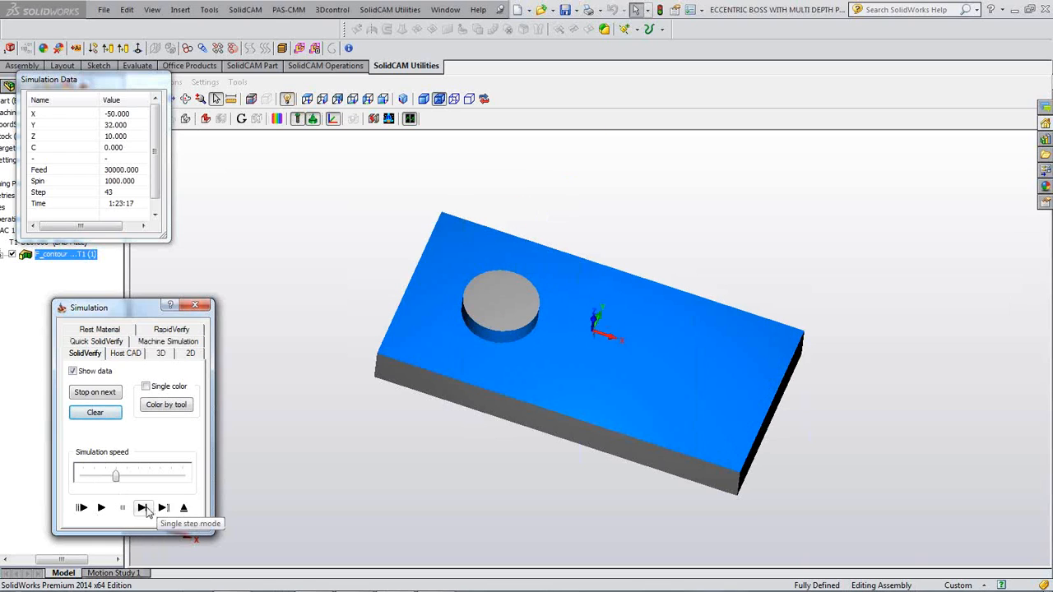
- Reset the stock and replay the simulation at minimum speed
click(143, 509)
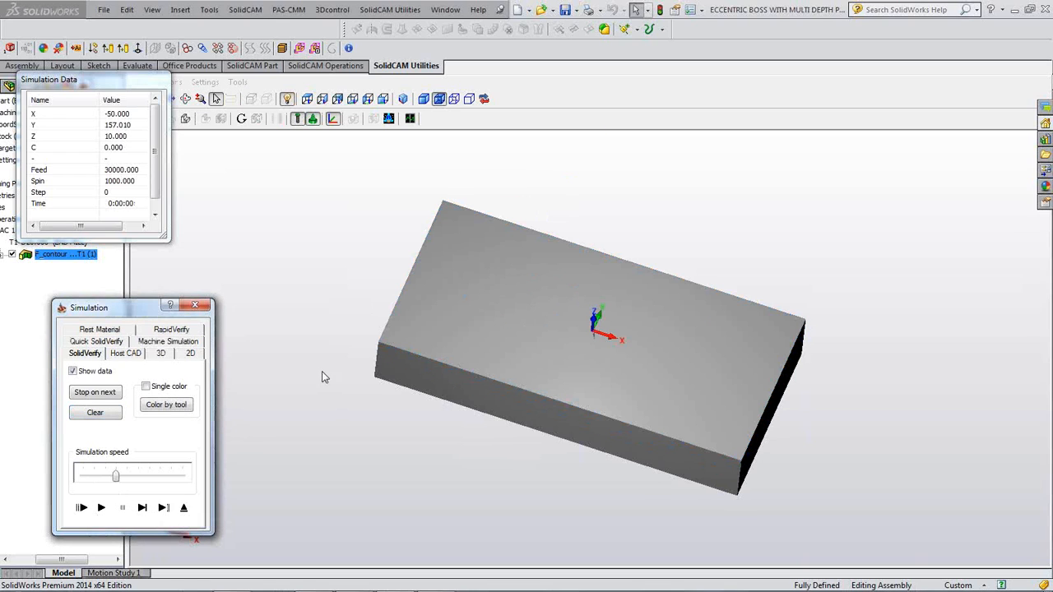
click(101, 508)
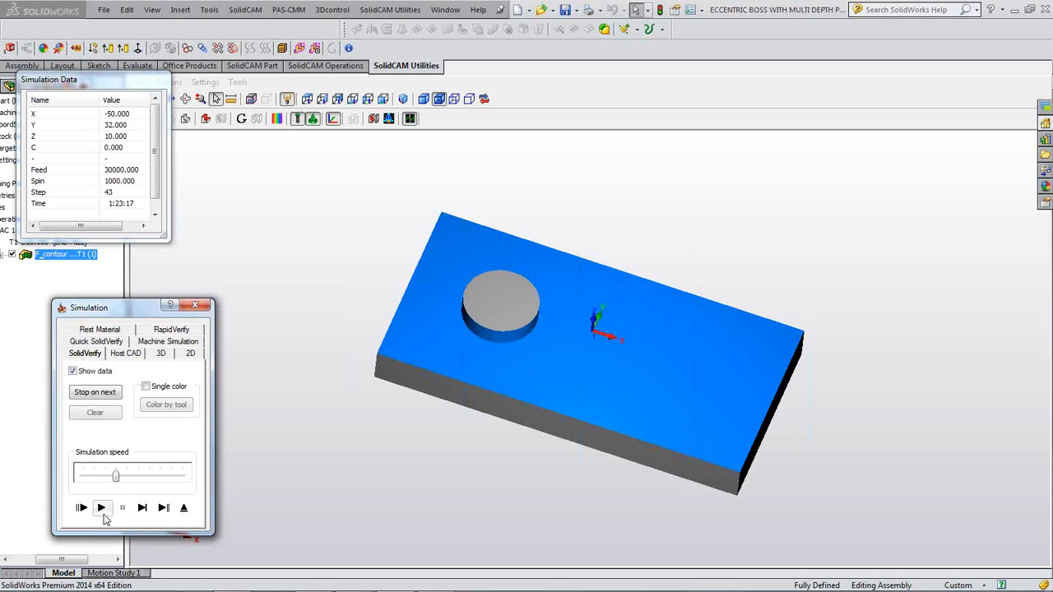
drag(114, 479, 82, 477)
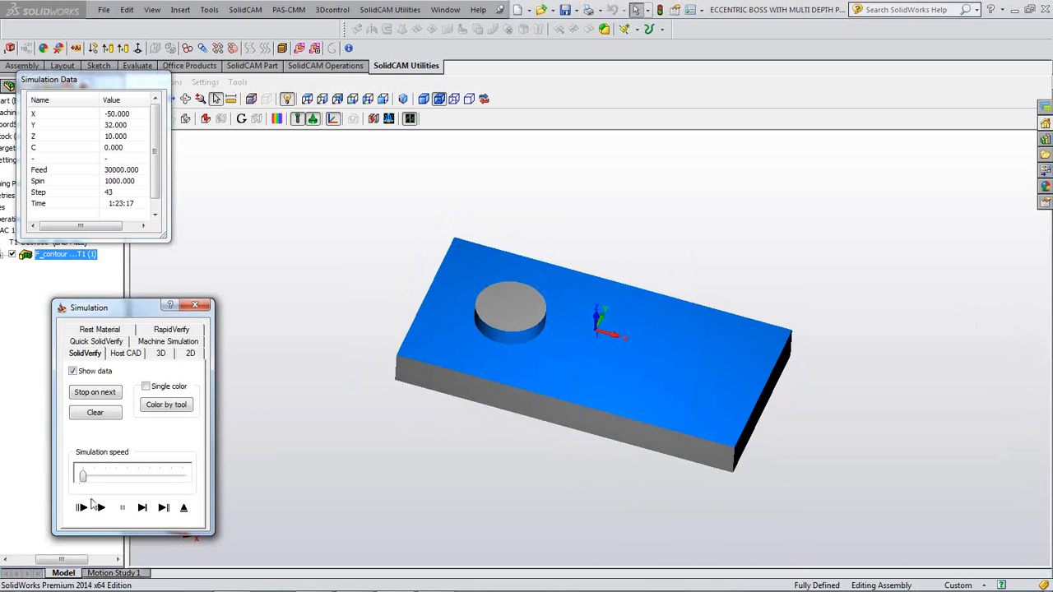
click(101, 507)
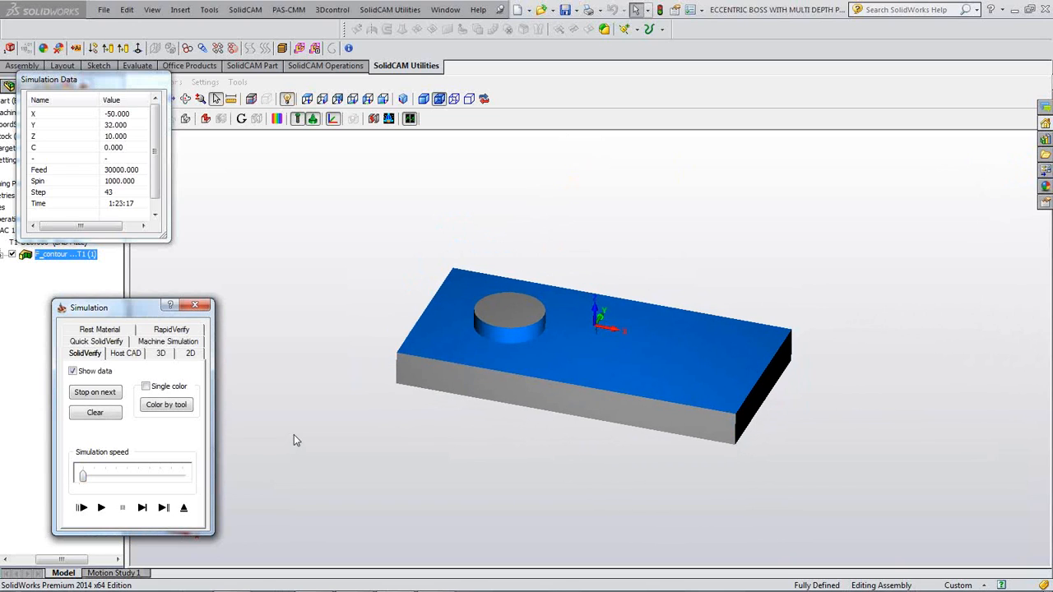
- Close the simulation and the Profile Operation dialog
click(196, 306)
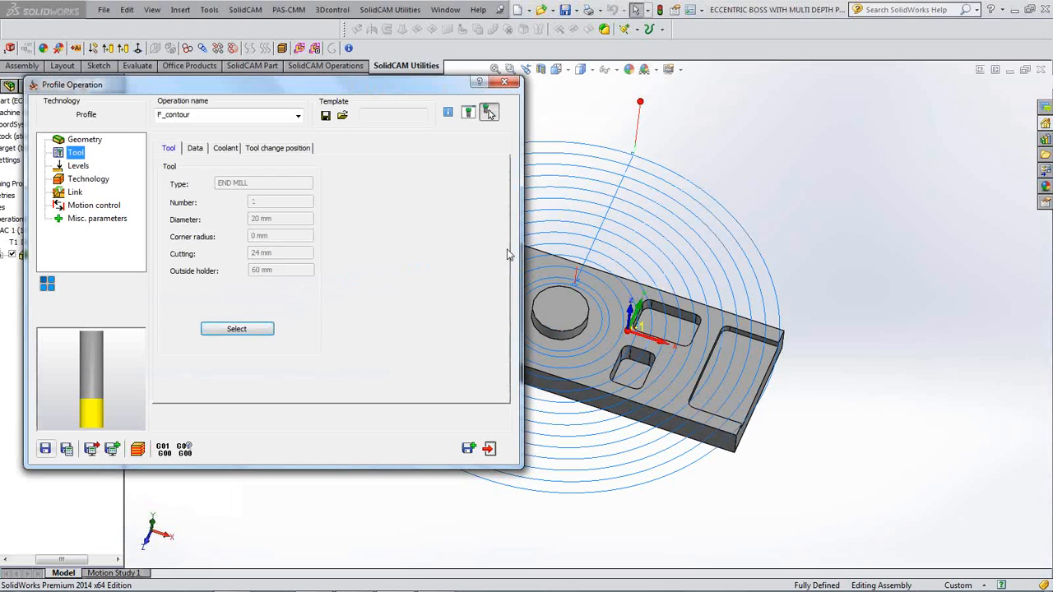
double_click(419, 91)
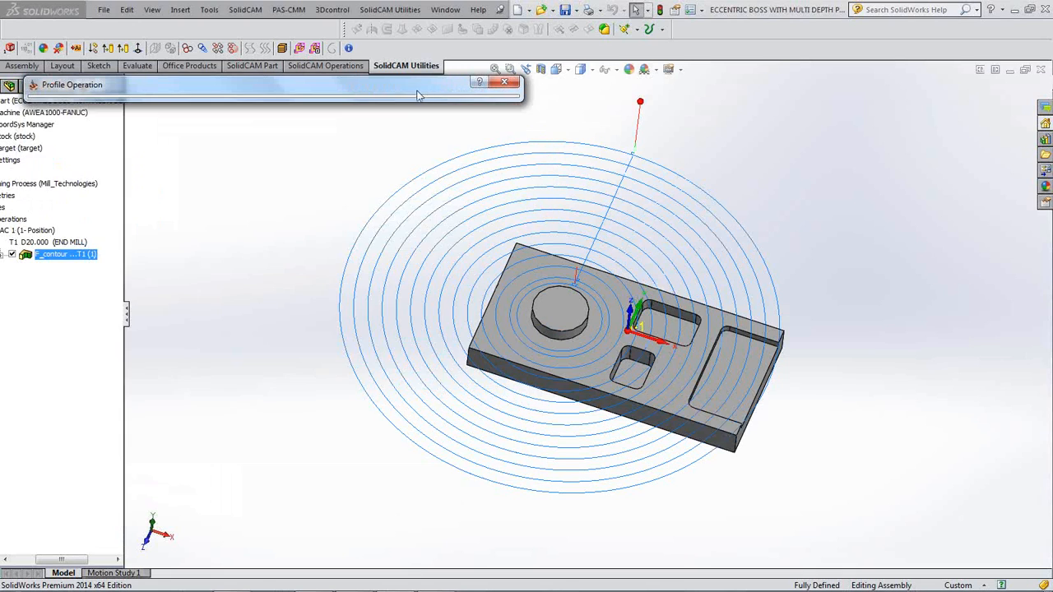
click(504, 83)
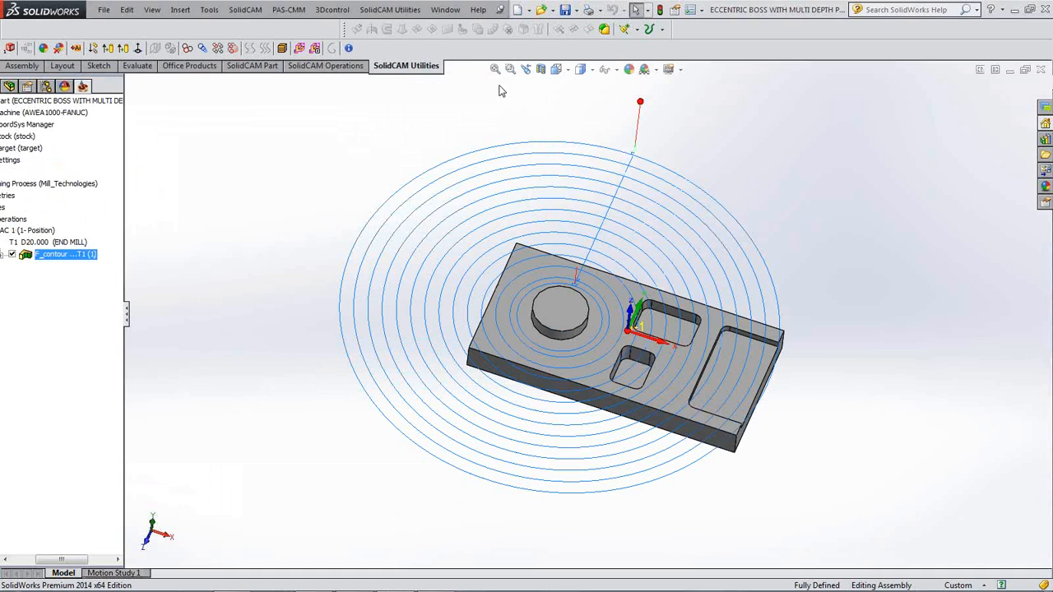
right_click(71, 259)
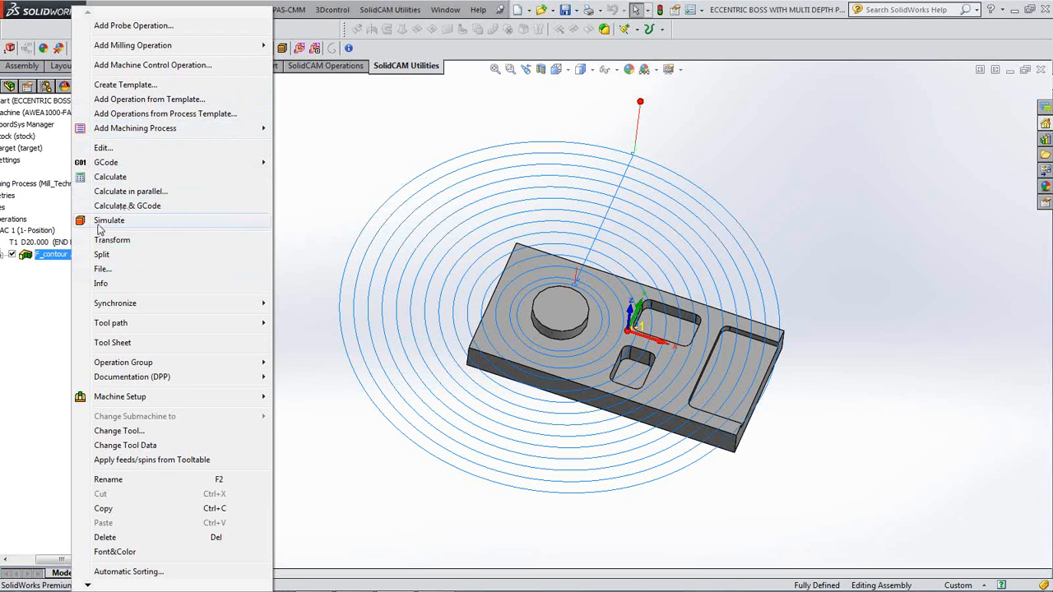
click(298, 241)
right_click(84, 258)
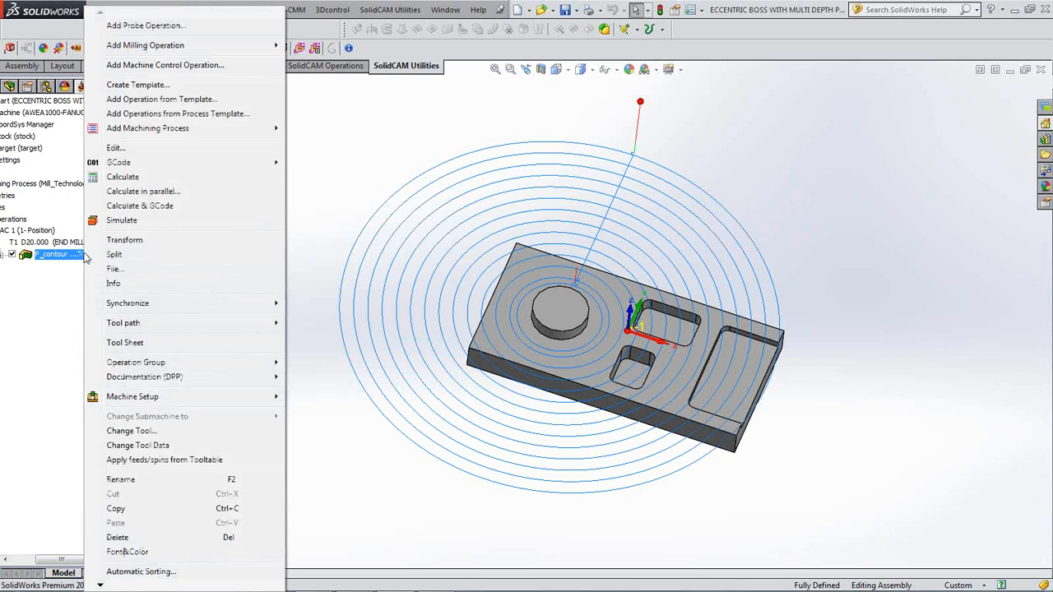
click(117, 539)
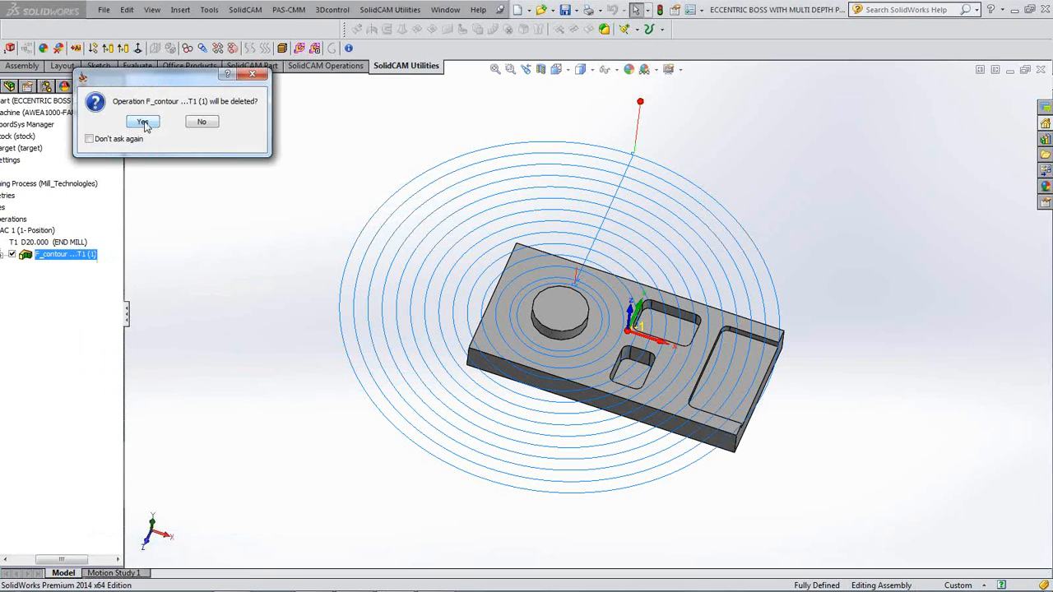
click(142, 126)
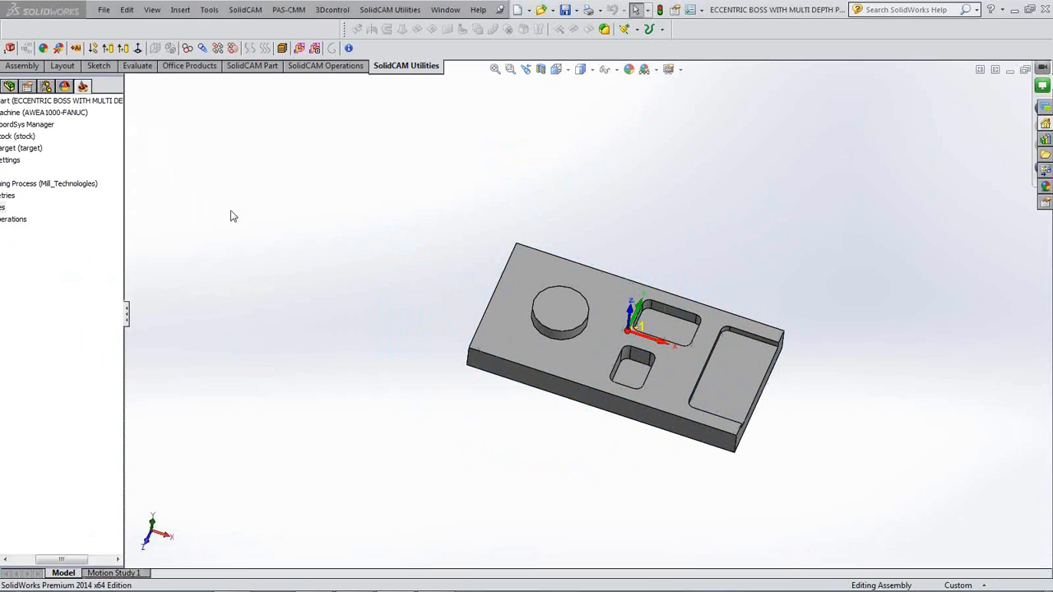
middle_drag(644, 396, 631, 392)
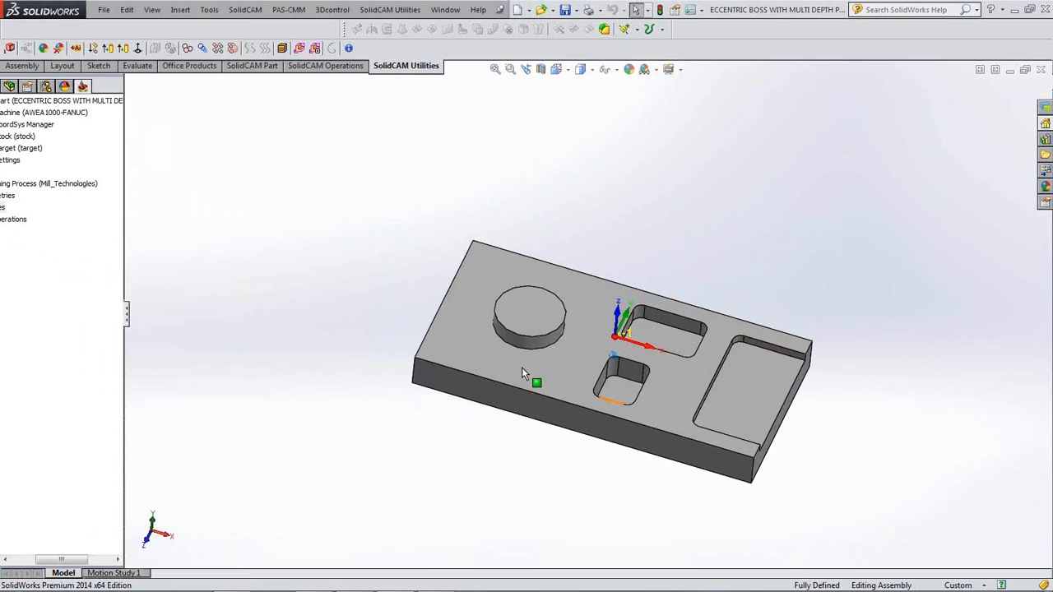
click(523, 376)
scroll(368, 386, up, 1)
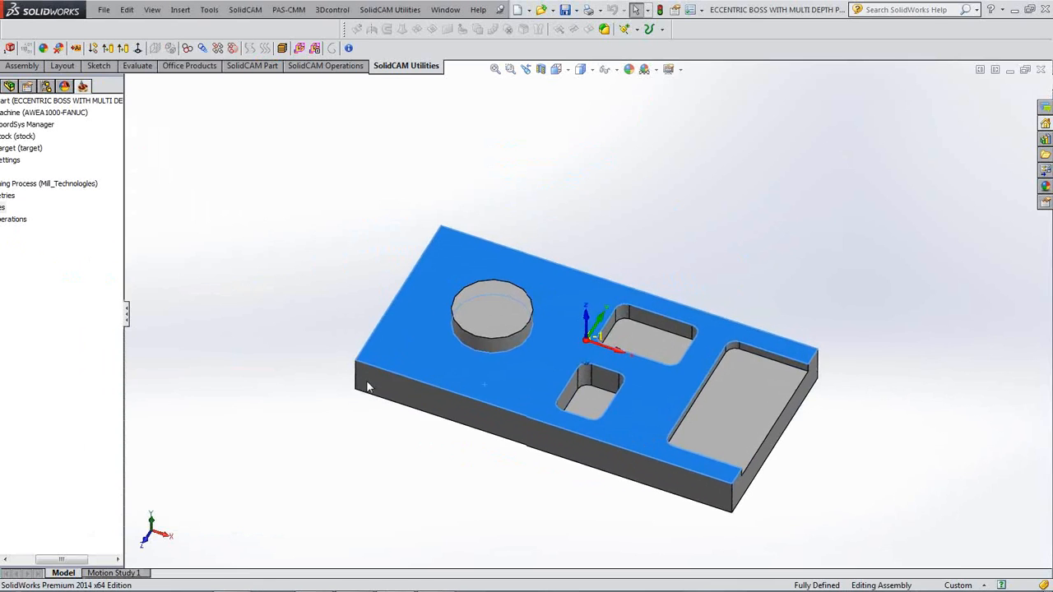
click(485, 335)
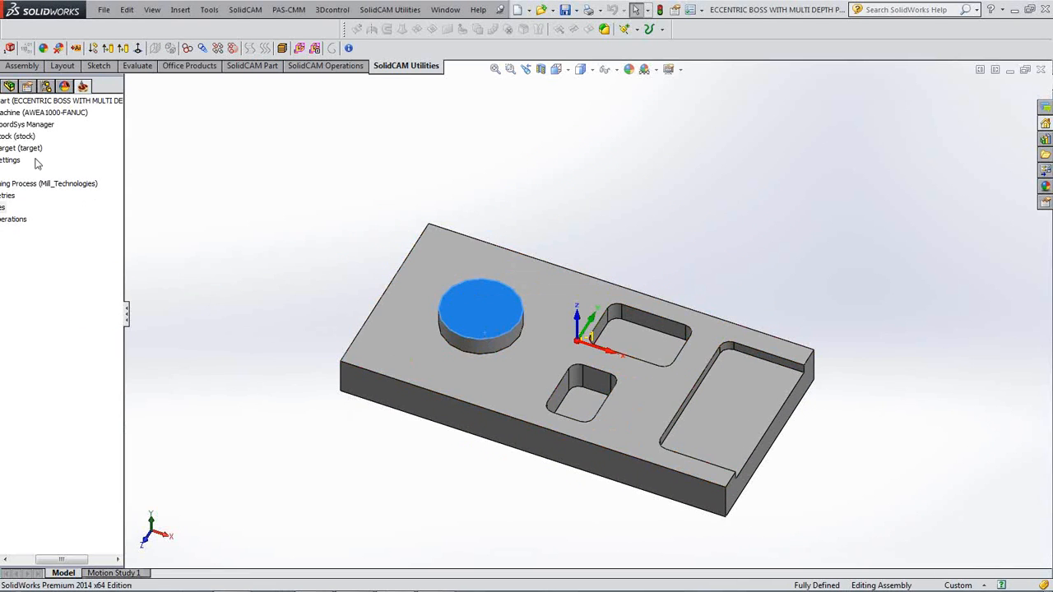
drag(64, 559, 38, 560)
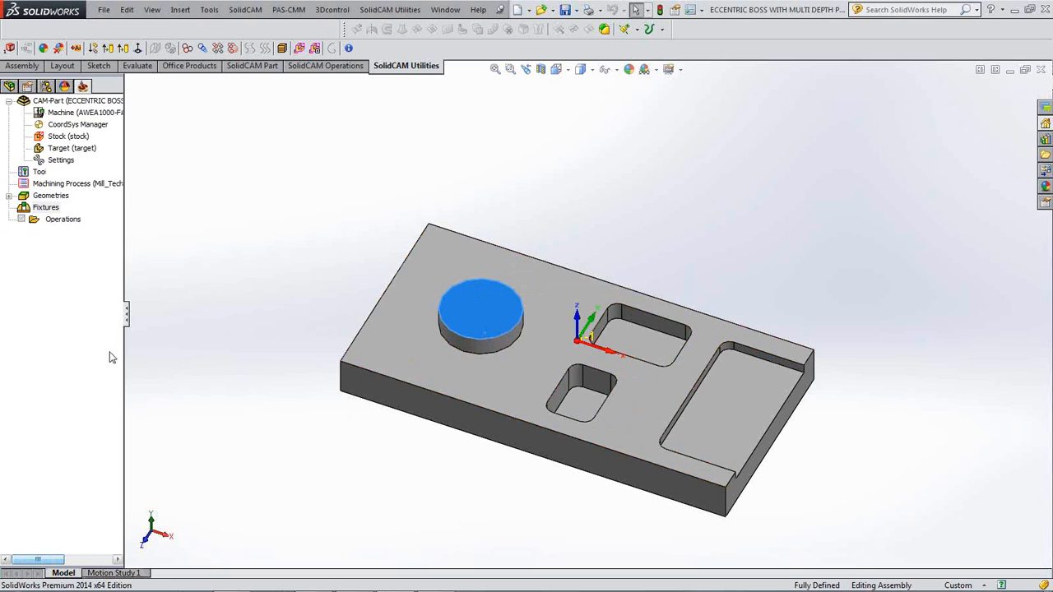
- Add a Pocket milling operation under Operations and begin a new geometry, contour1
right_click(65, 222)
mouse_move(132, 245)
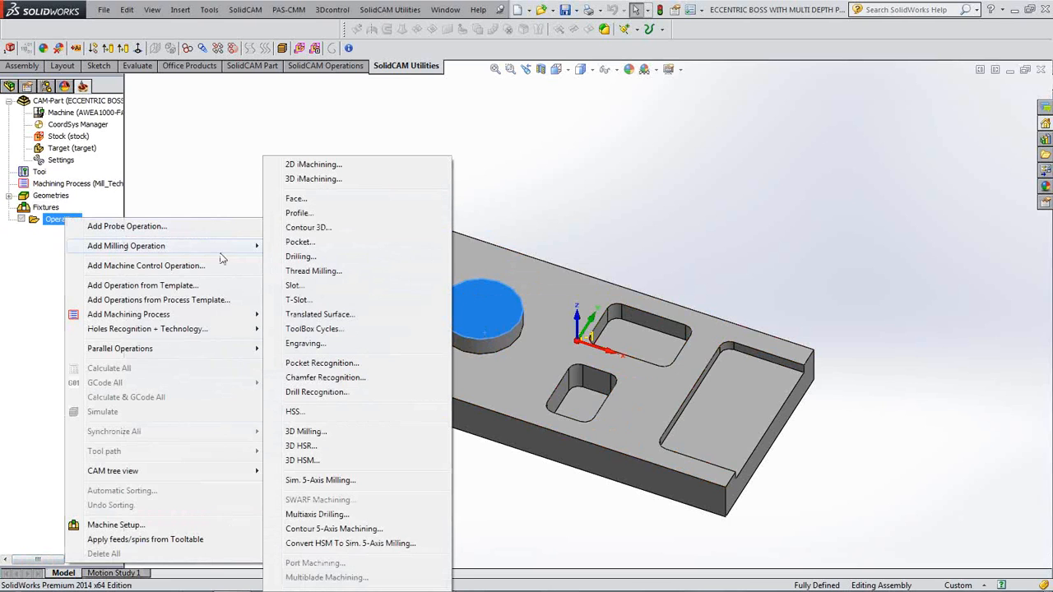
click(299, 241)
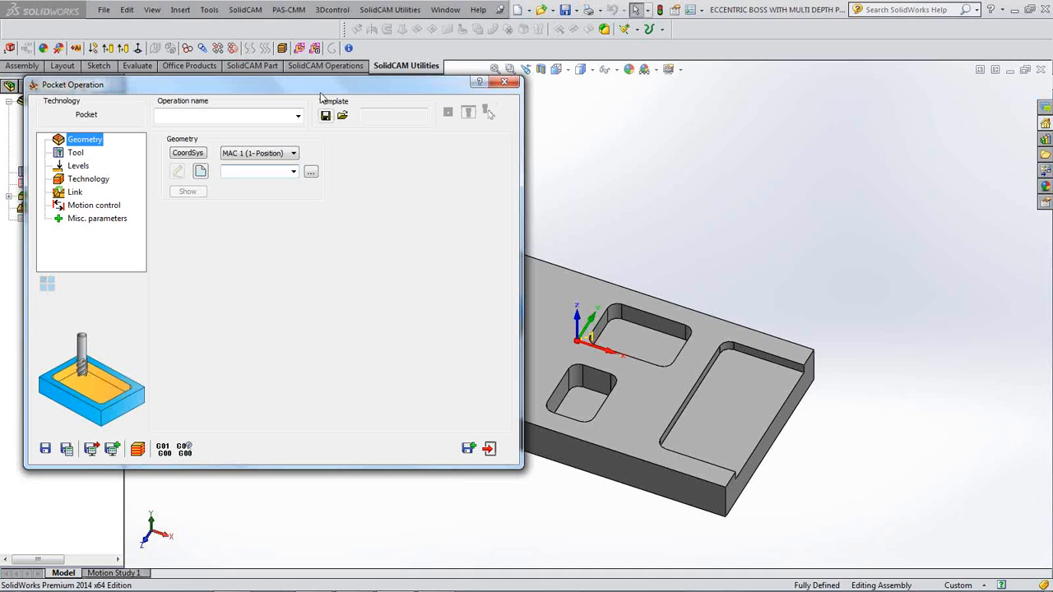
drag(305, 92, 382, 53)
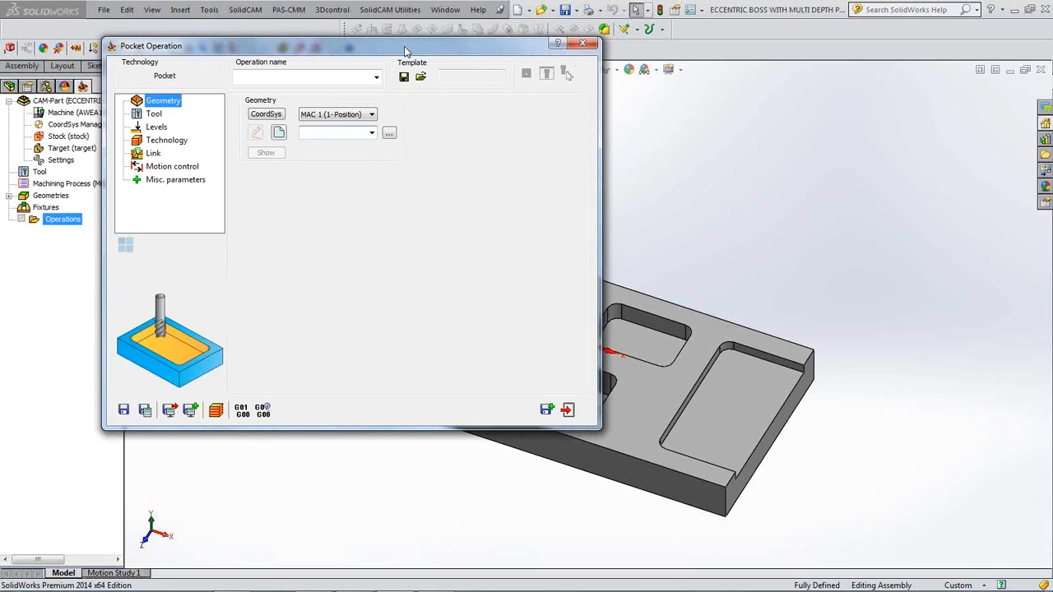
click(280, 134)
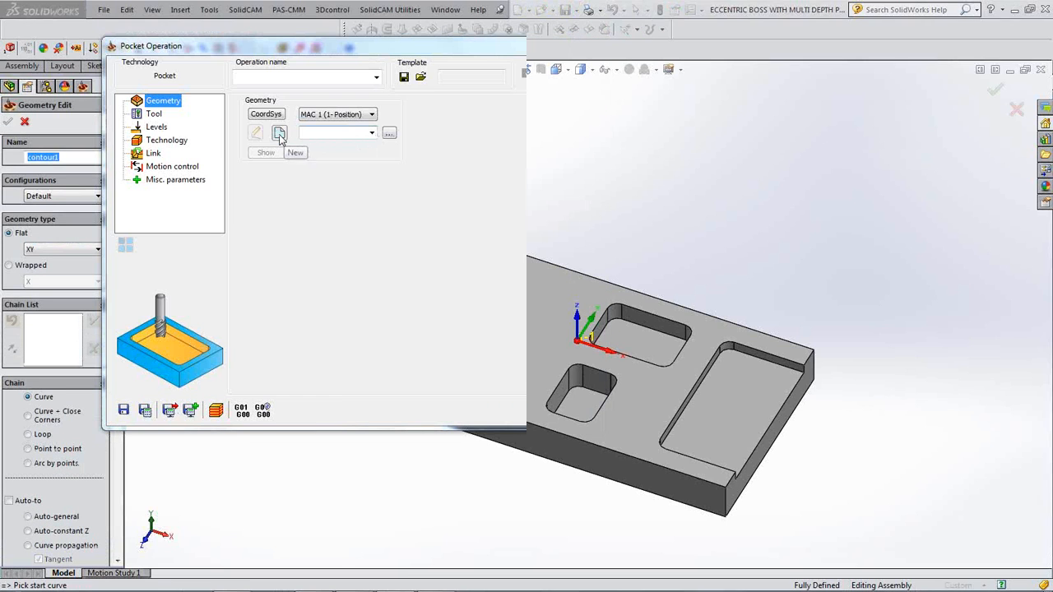
- Chain the plate's outer boundary with Auto-constant Z, add the boss circle chain, and accept contour1
click(309, 252)
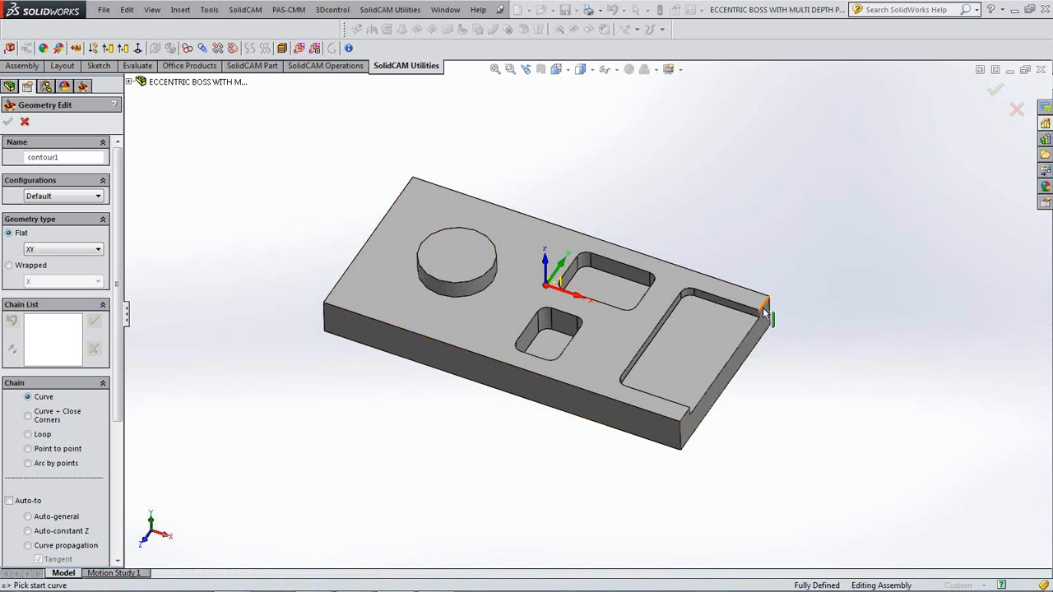
click(620, 437)
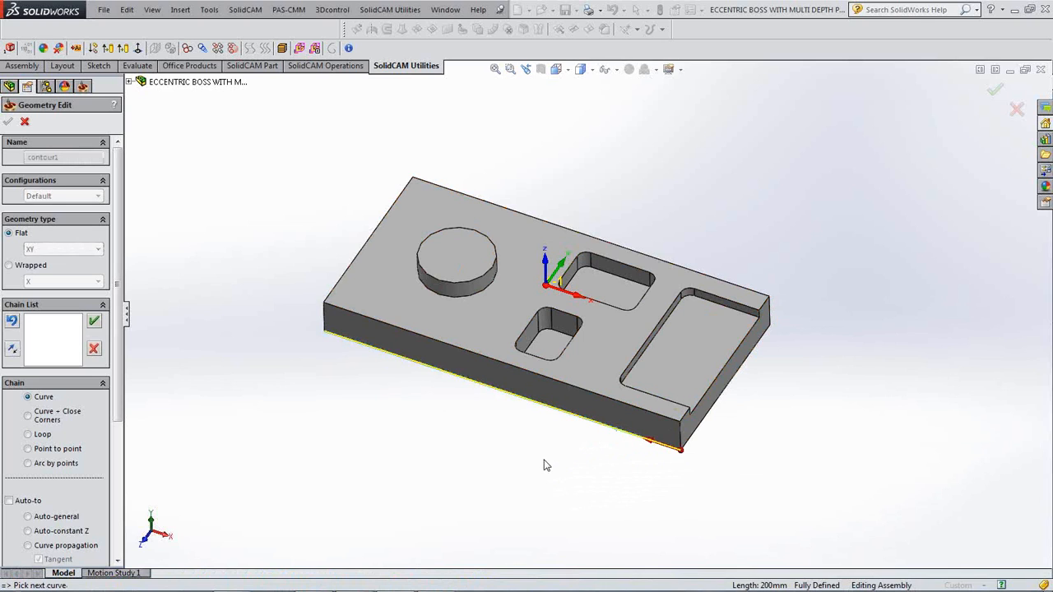
scroll(122, 399, down, 3)
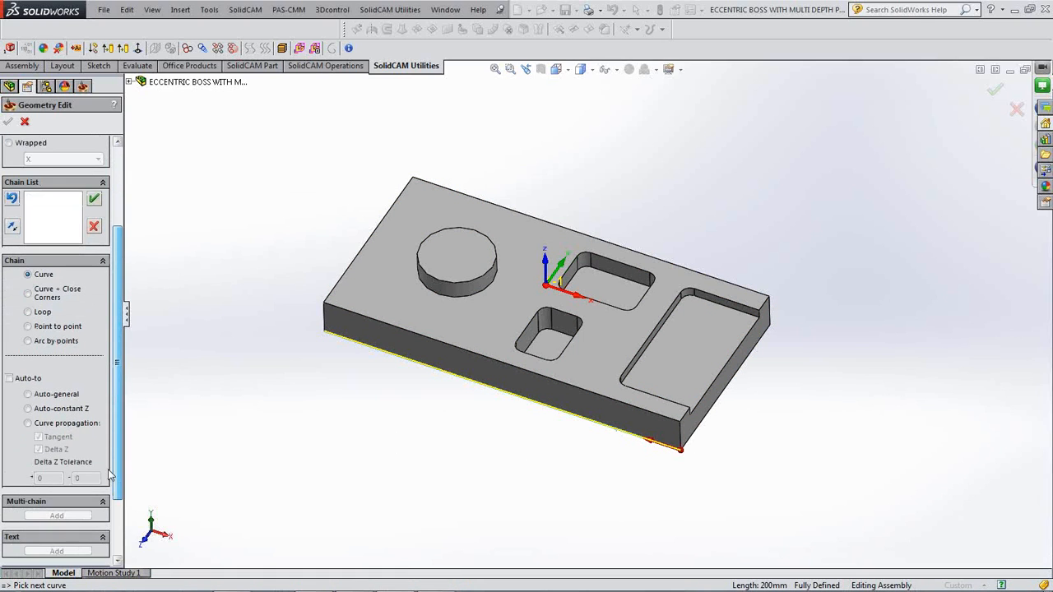
click(28, 410)
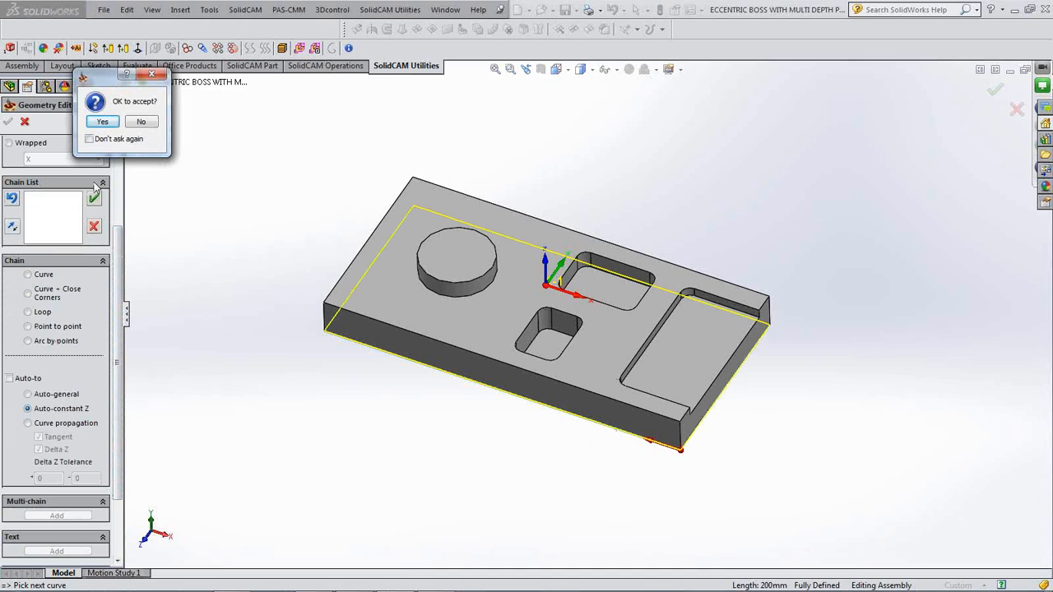
click(102, 121)
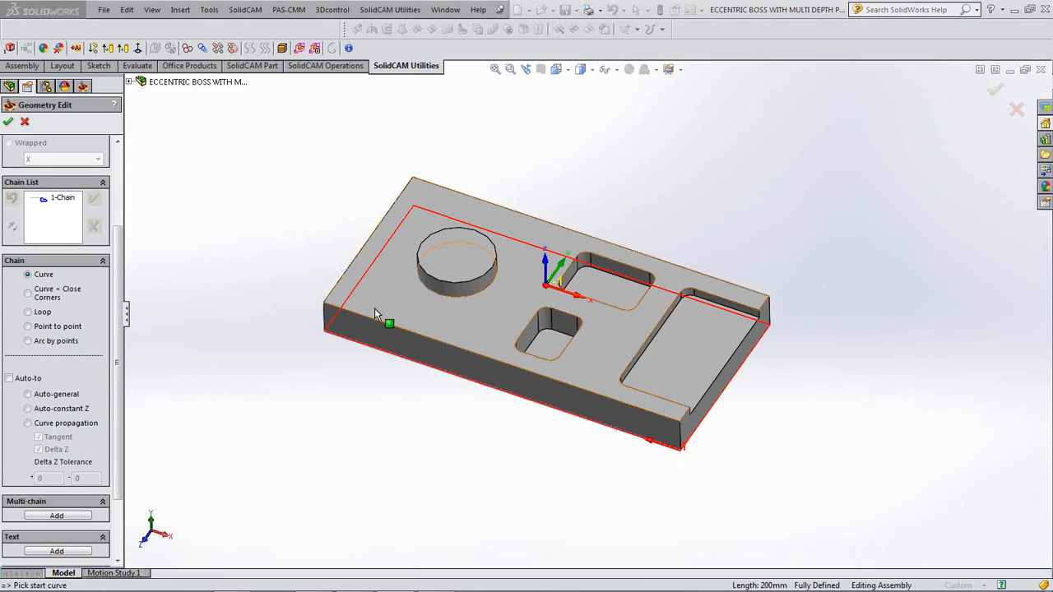
click(461, 301)
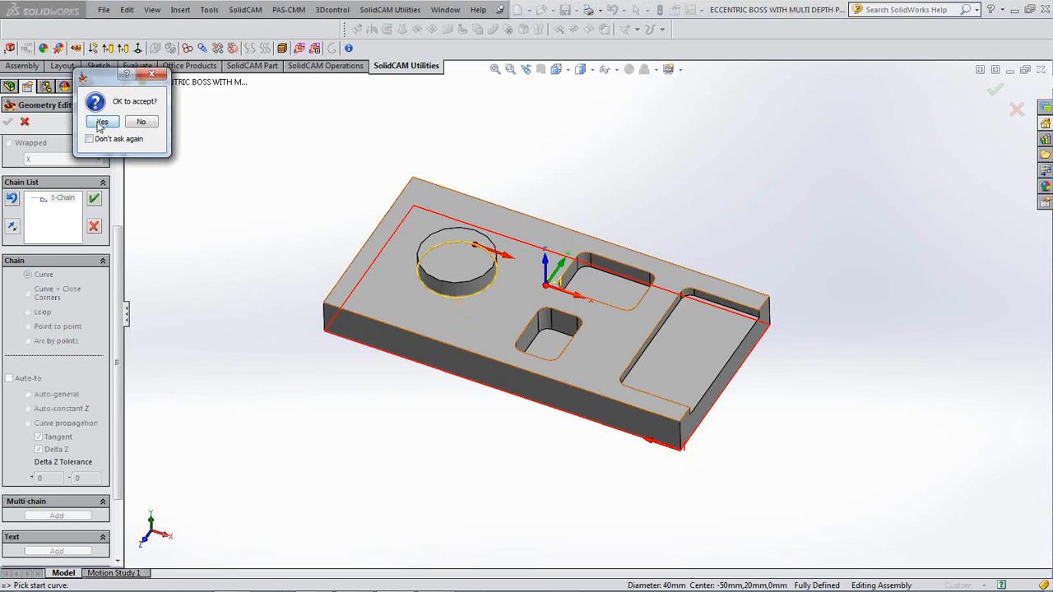
click(101, 122)
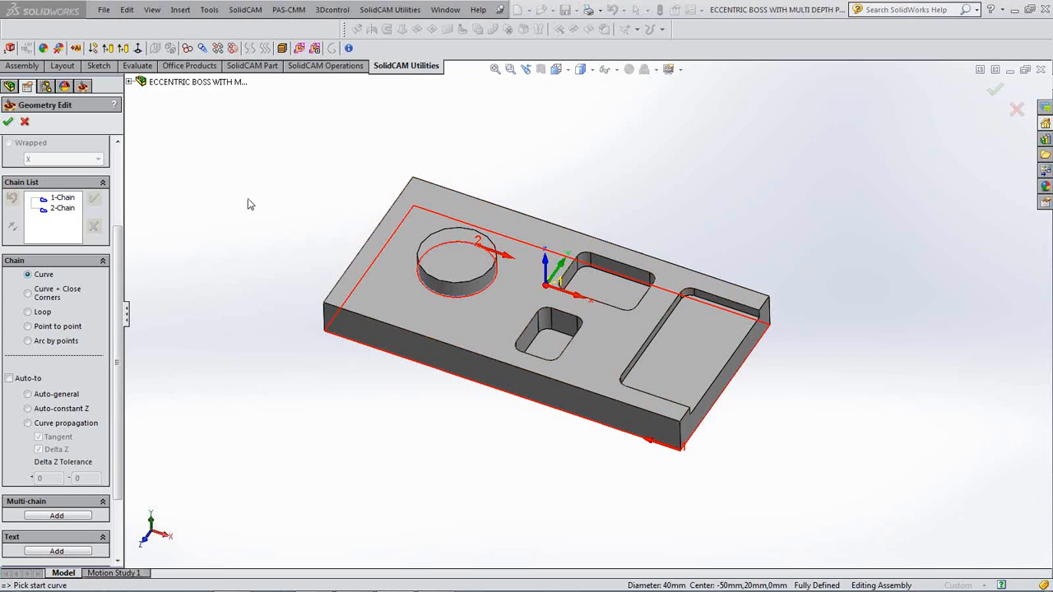
click(8, 121)
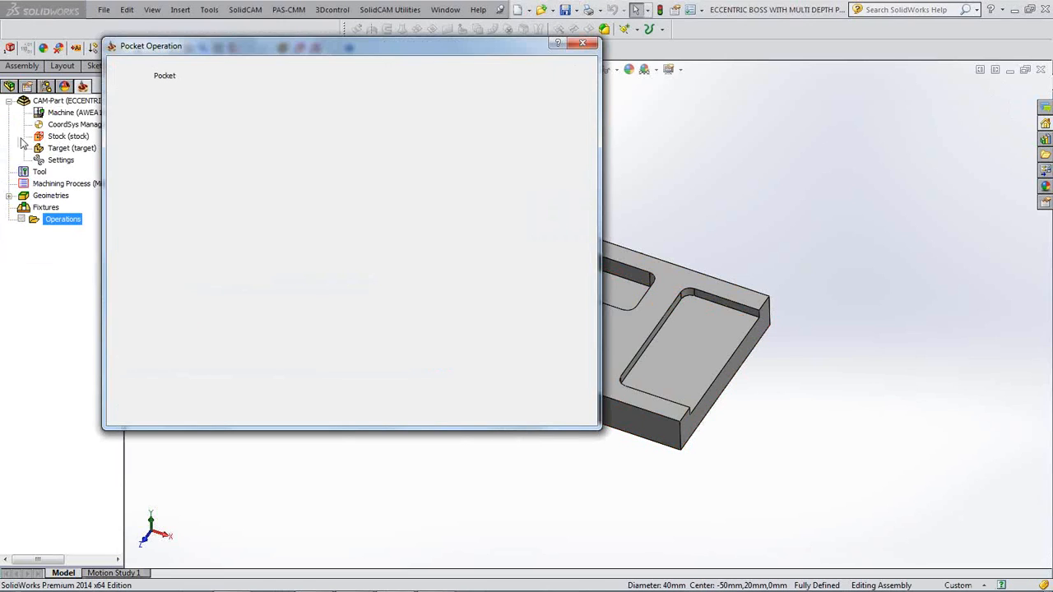
- Assign the 20 mm END MILL to P_contour1 and start picking its upper level
click(153, 114)
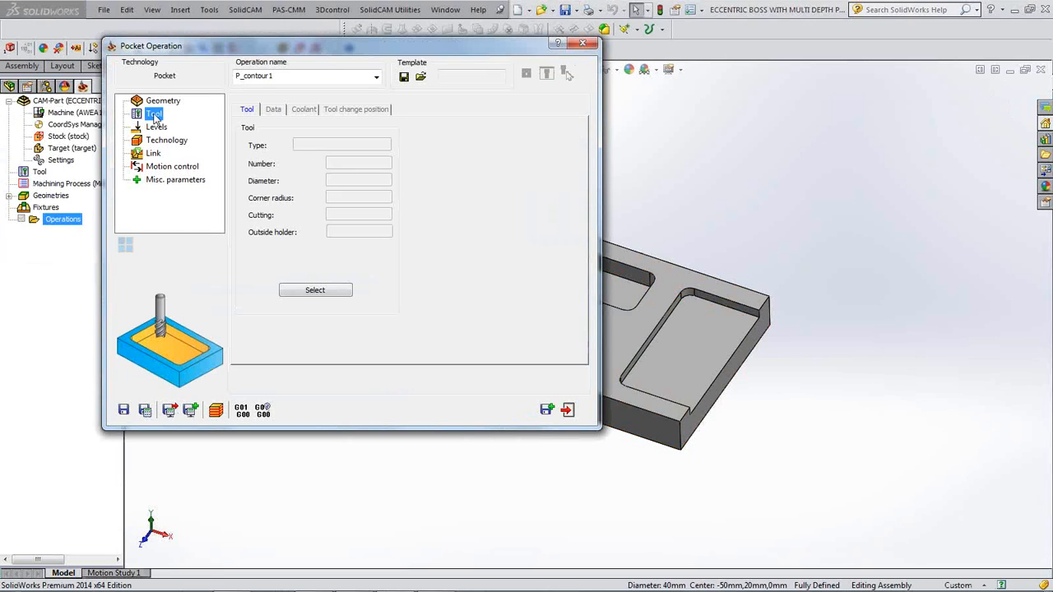
click(339, 293)
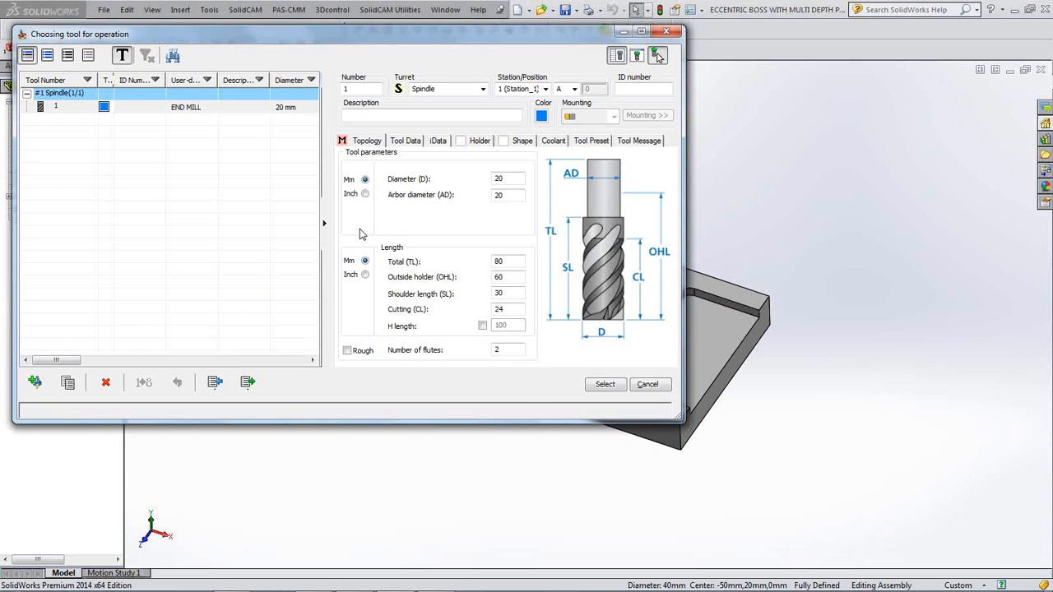
click(603, 386)
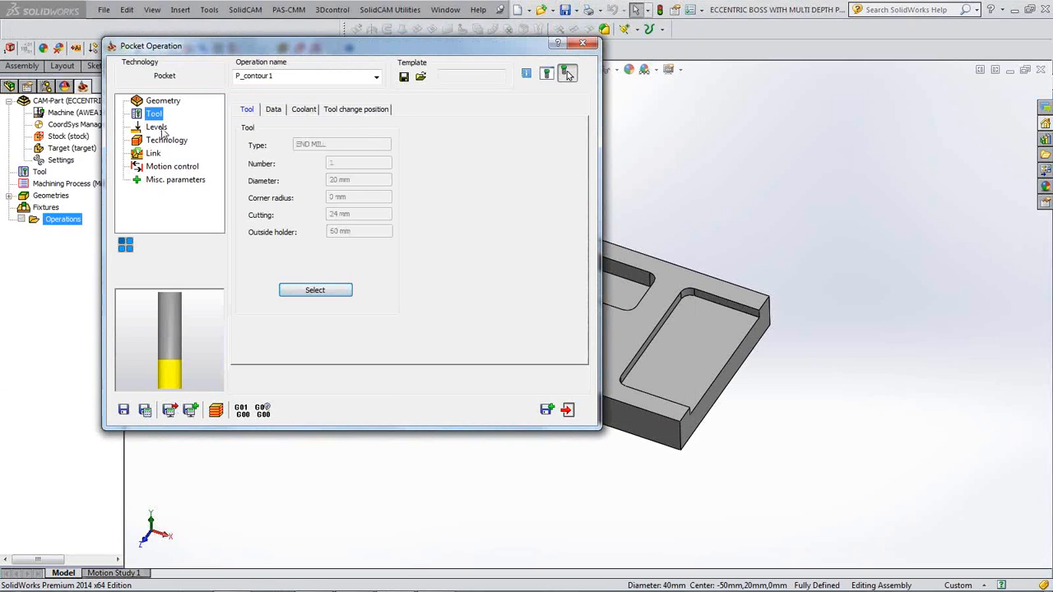
click(156, 127)
click(283, 194)
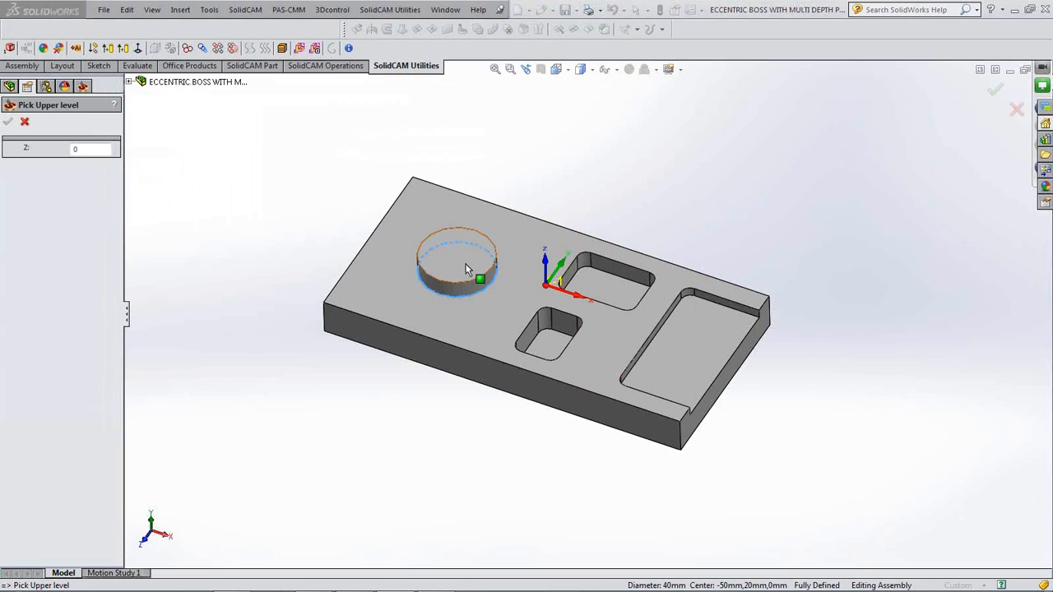
- Set the pocket's upper level to 0 from the boss top and depth to -10 from the top face
click(465, 264)
click(8, 120)
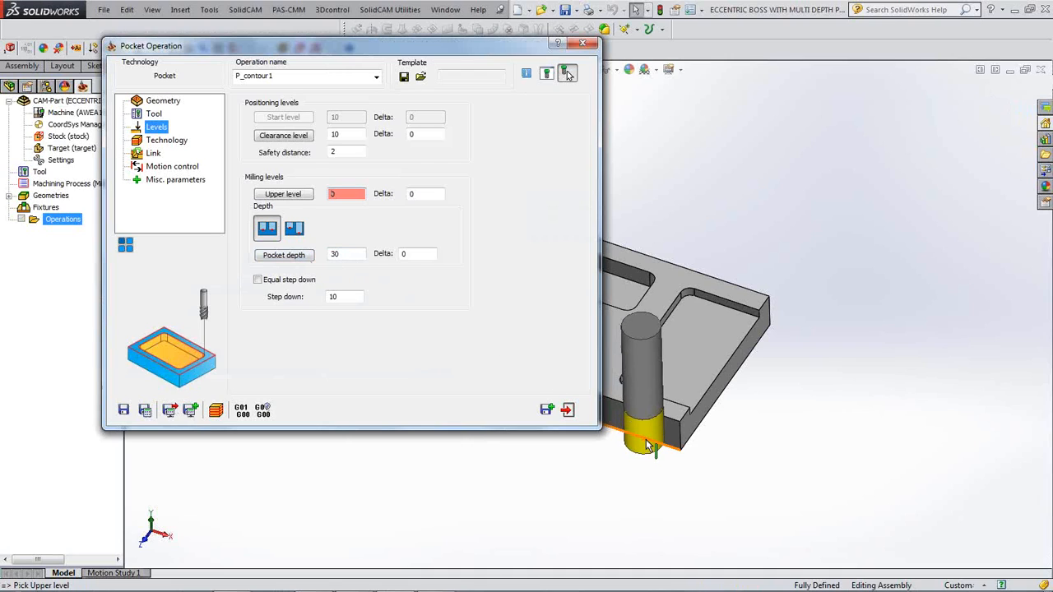
click(283, 255)
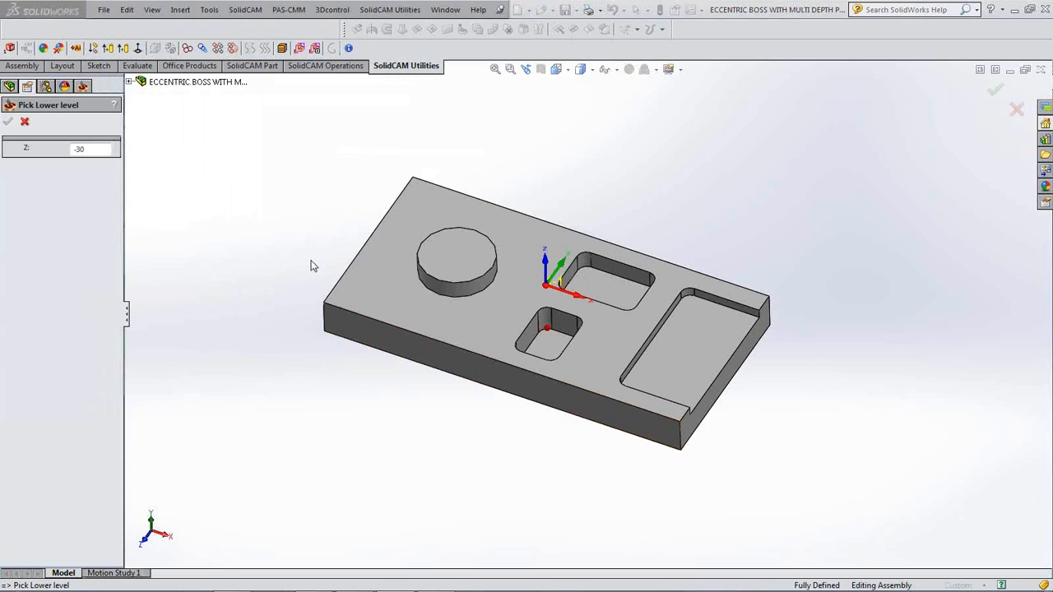
click(372, 293)
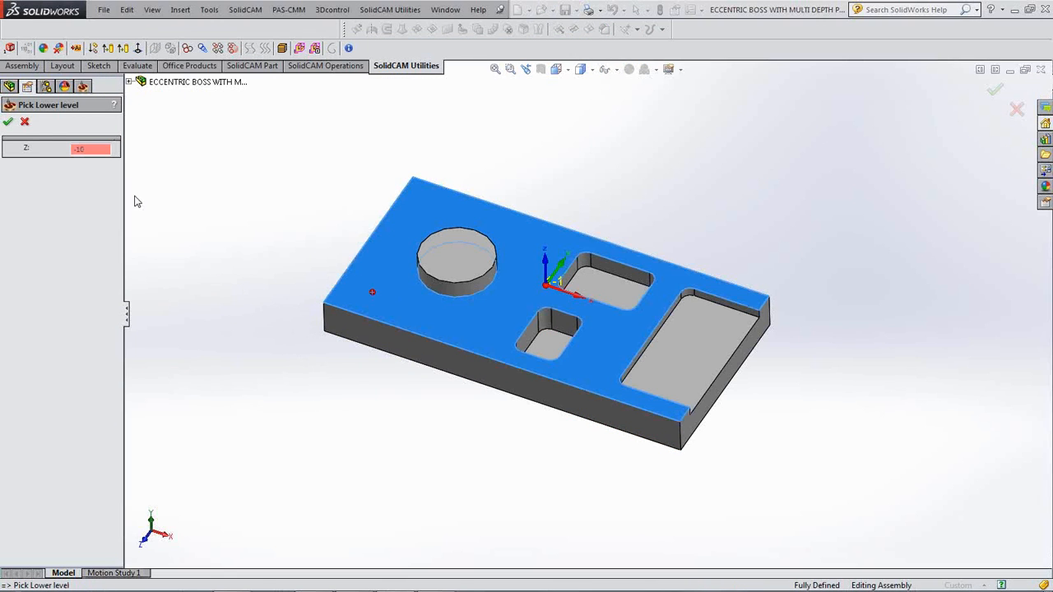
click(9, 122)
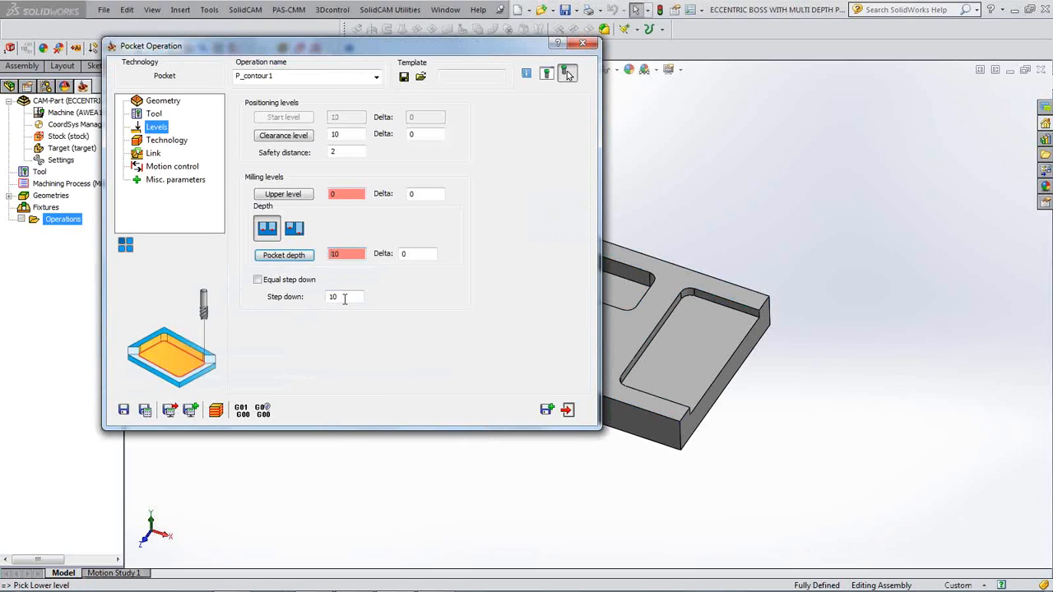
click(180, 141)
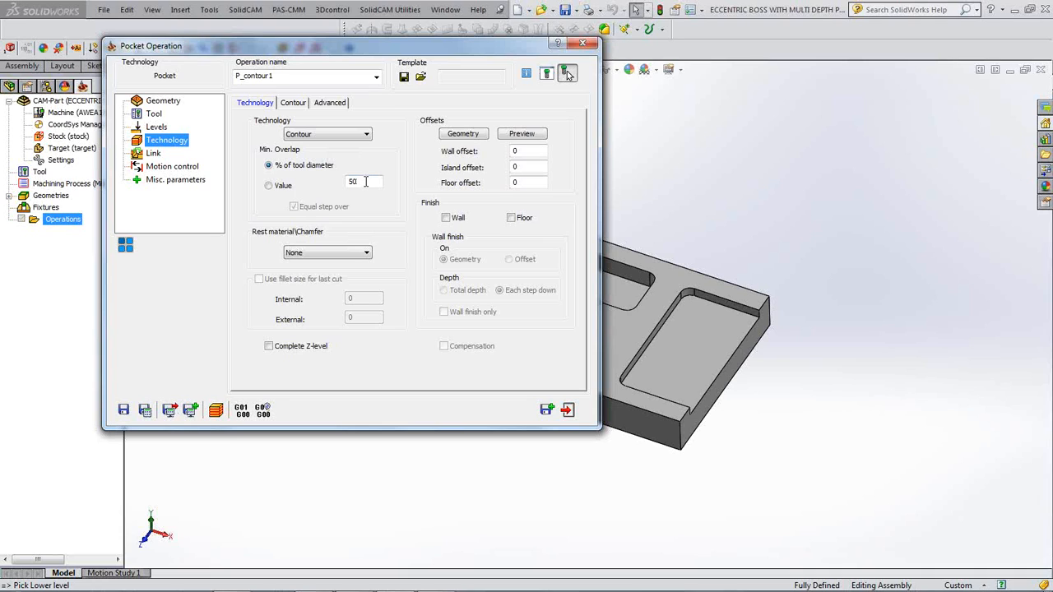
- Set Helical ramping and an Arc lead-out, then save and calculate P_contour1
click(157, 155)
click(346, 138)
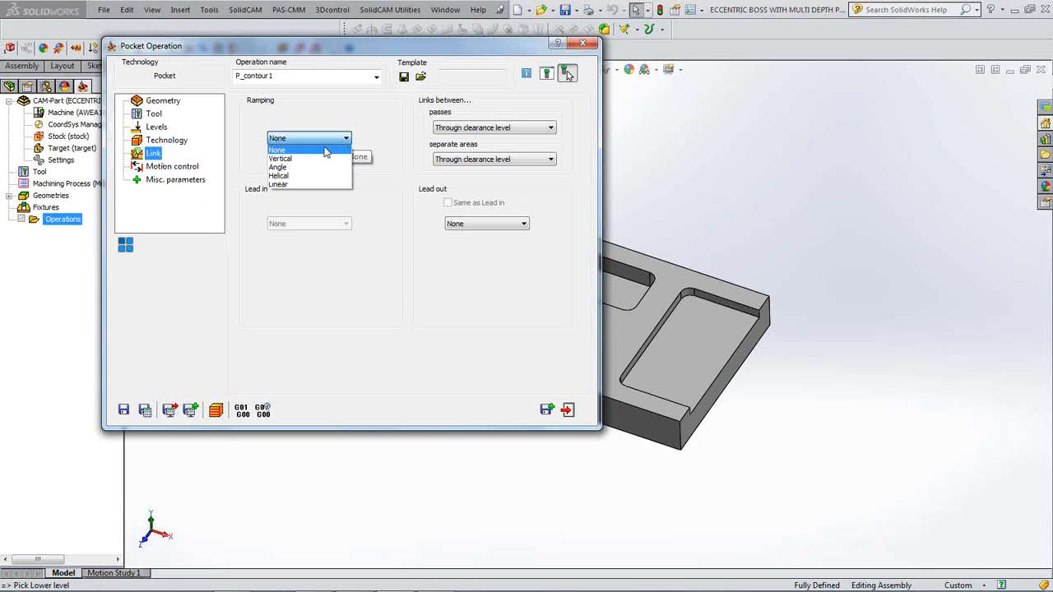
click(280, 176)
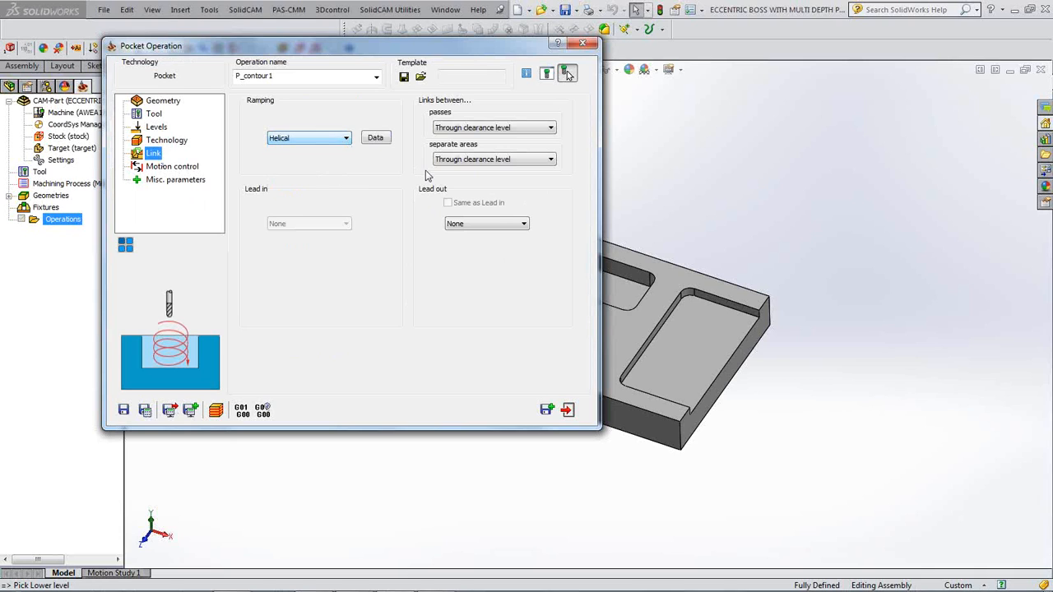
click(523, 224)
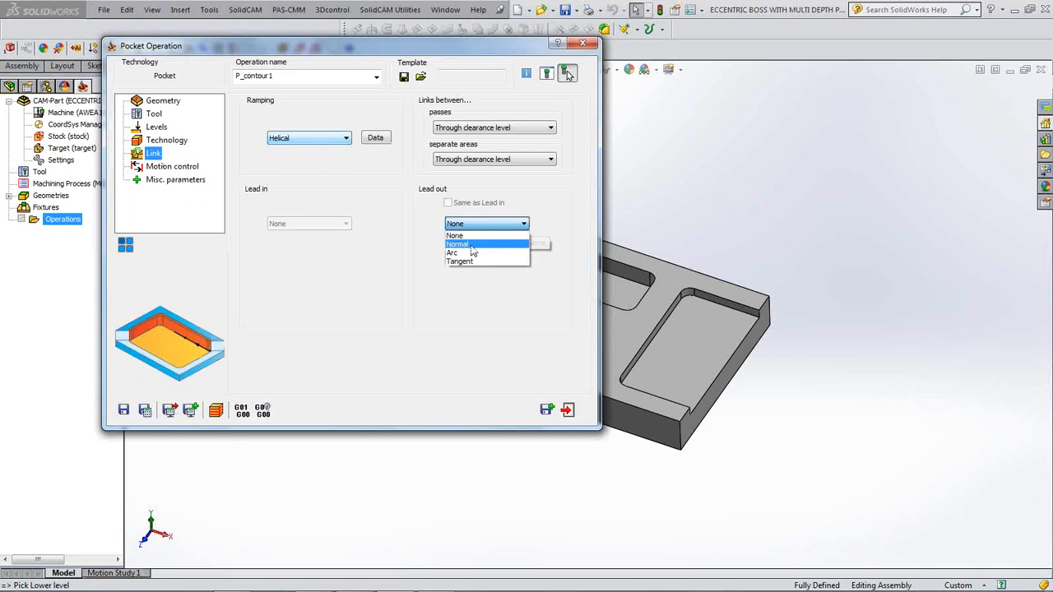
click(472, 252)
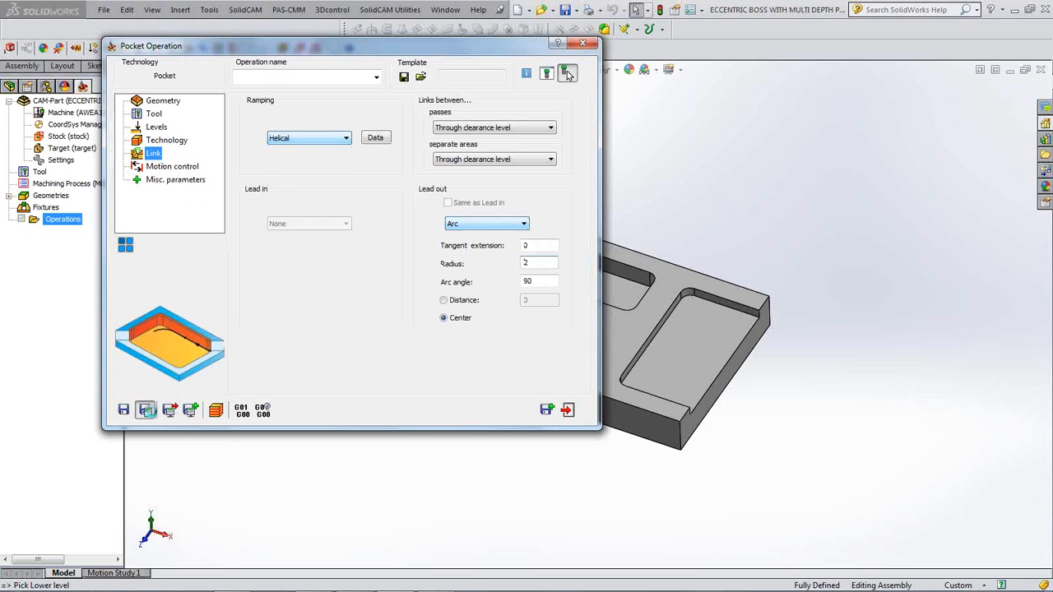
click(146, 409)
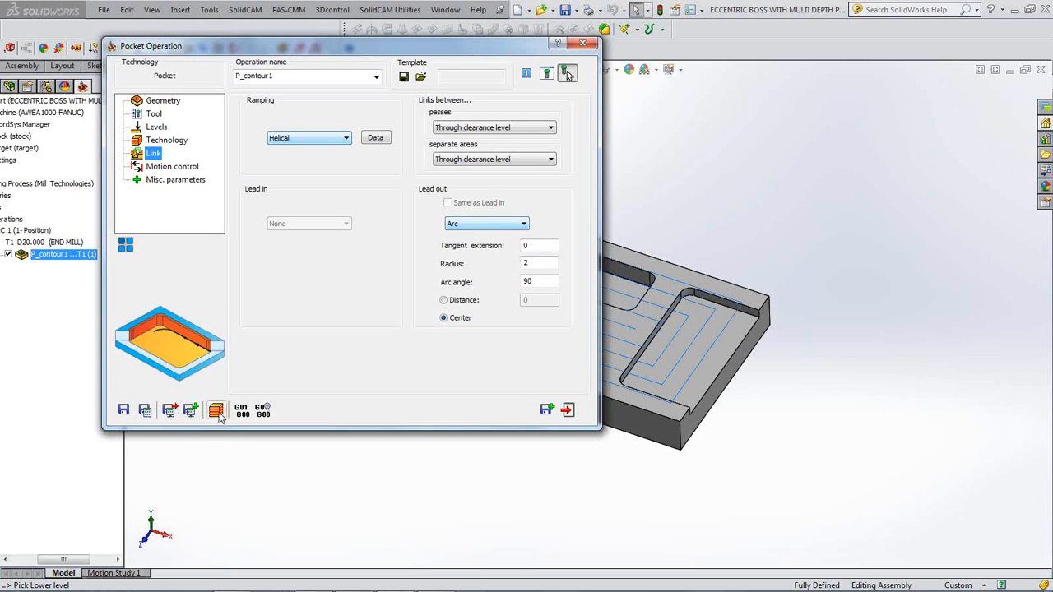
- Inspect the calculated pocket toolpath on the part from above
double_click(356, 46)
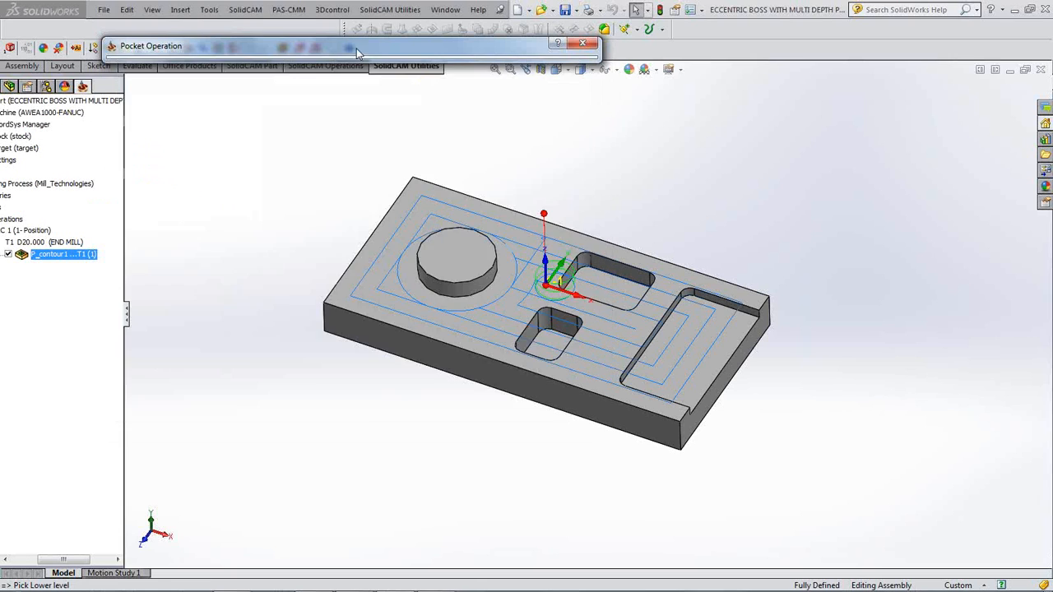
click(258, 358)
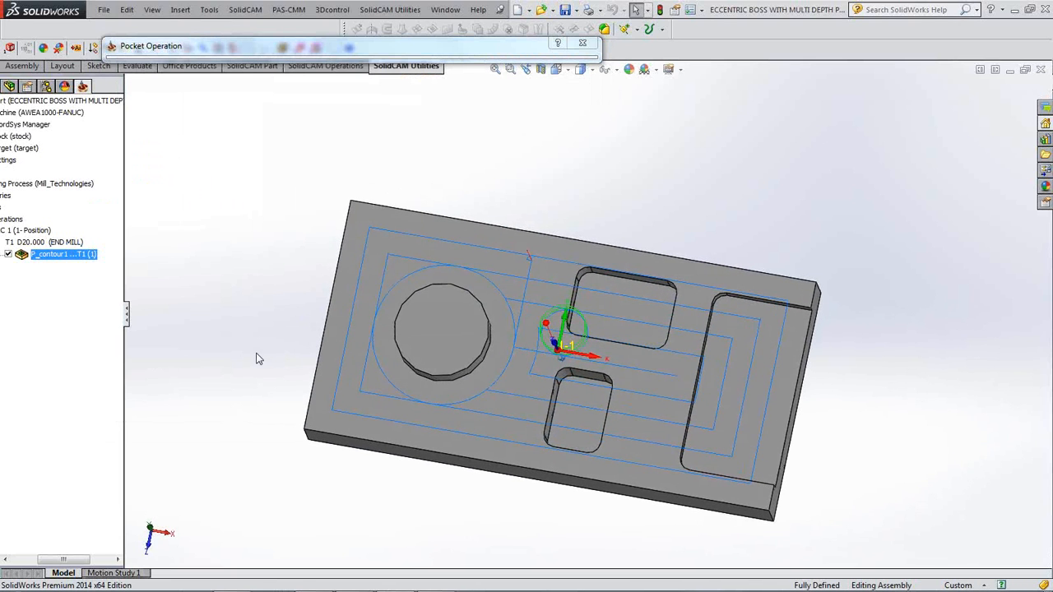
click(354, 47)
- Run the P_contour1 SolidVerify simulation at increased speed to completion, then close it
click(216, 410)
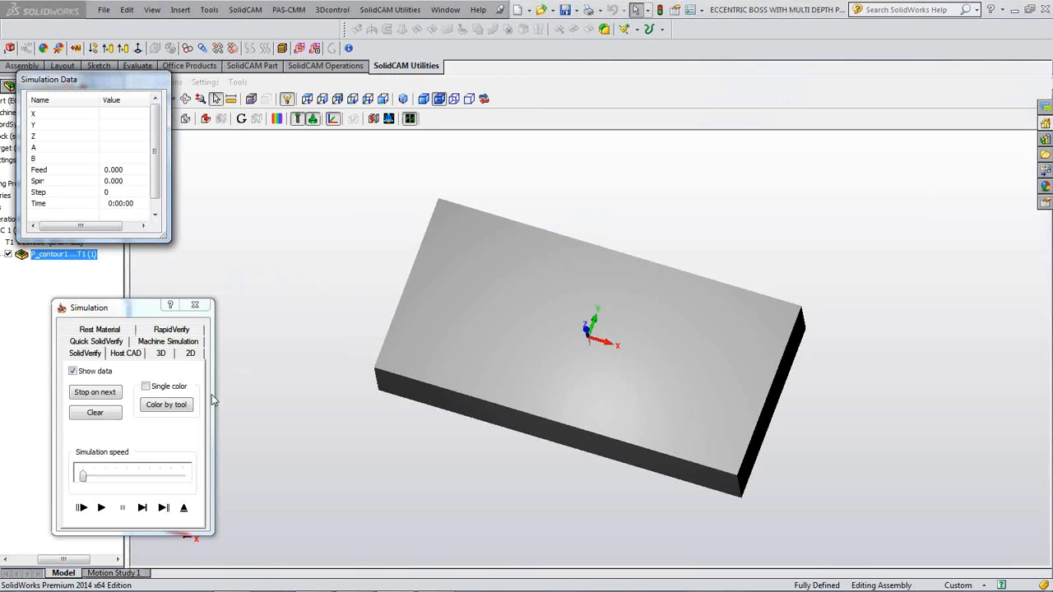
click(142, 507)
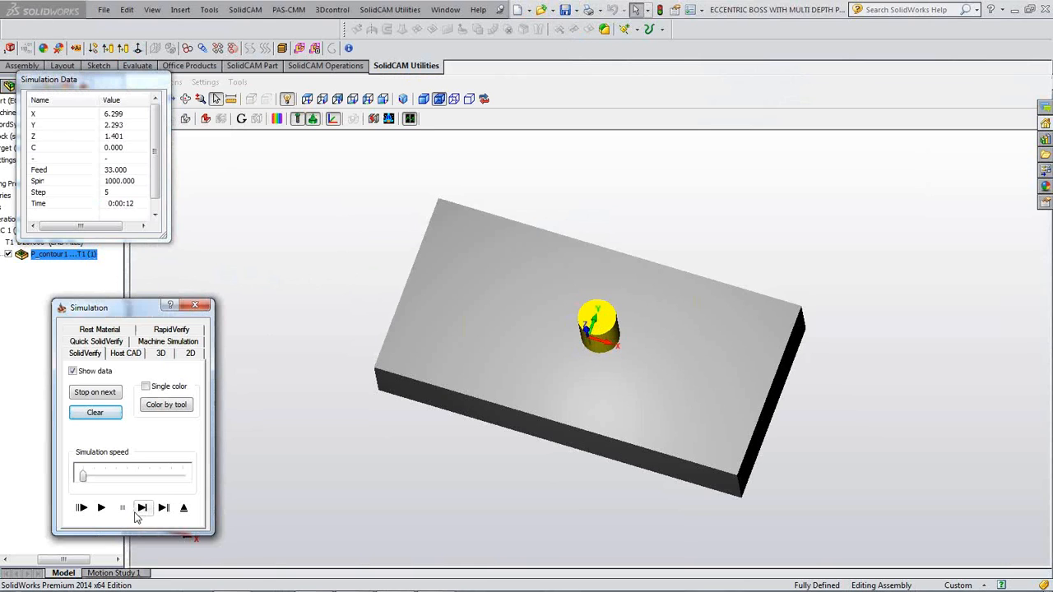
click(101, 508)
click(114, 475)
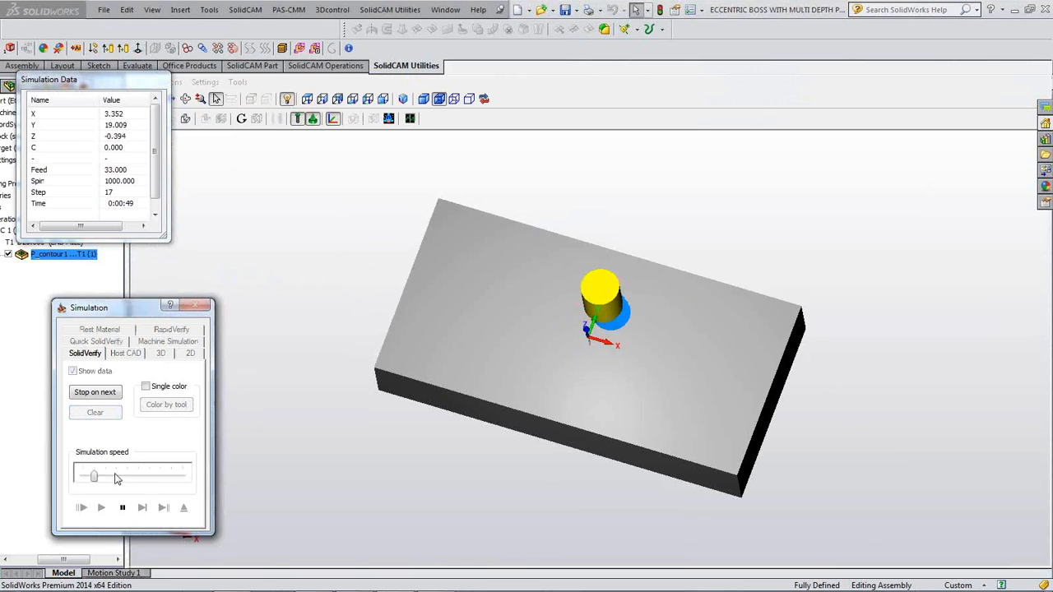
click(113, 474)
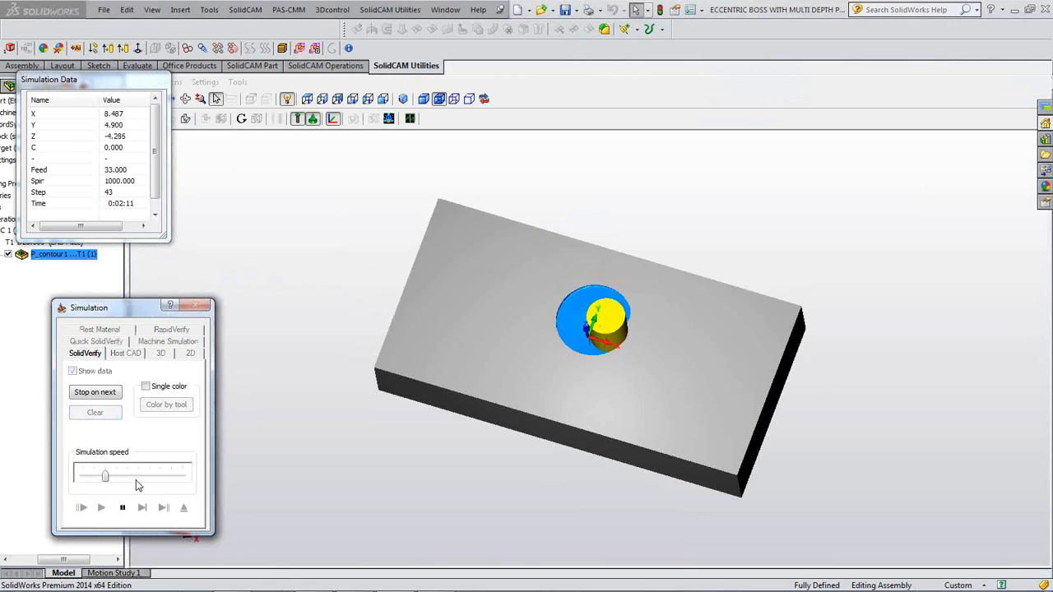
click(138, 483)
click(138, 482)
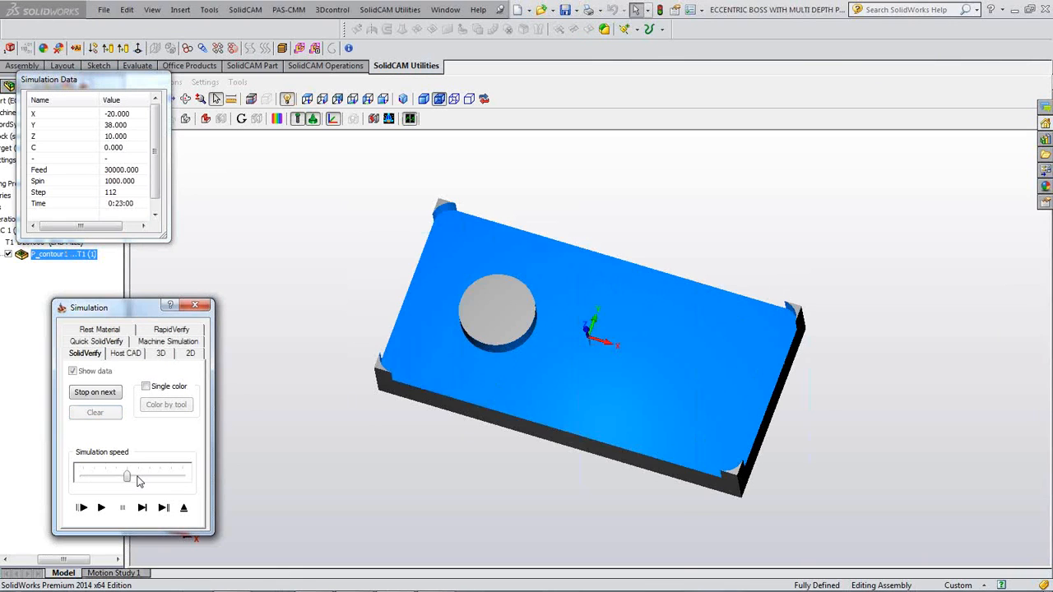
middle_drag(400, 344, 401, 346)
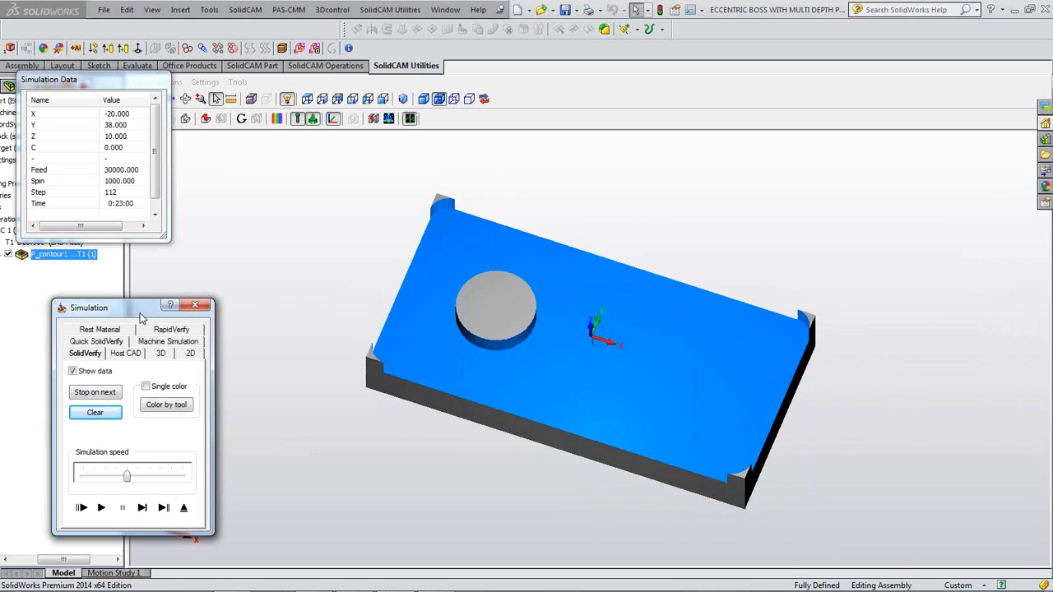
click(197, 308)
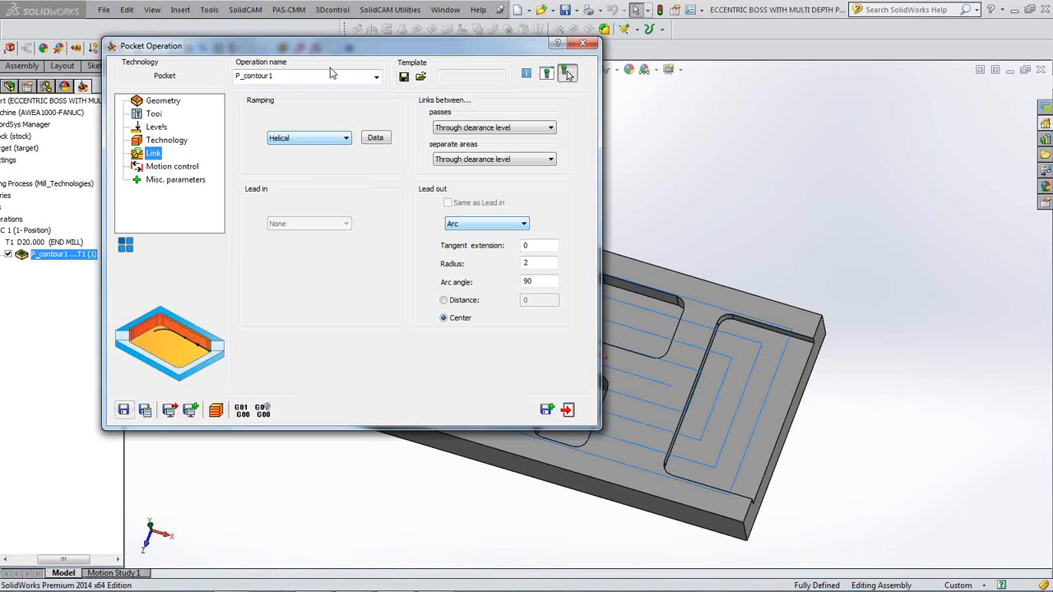
- Open the pocket's Geometry settings and edit the contour1 geometry
drag(394, 47, 457, 43)
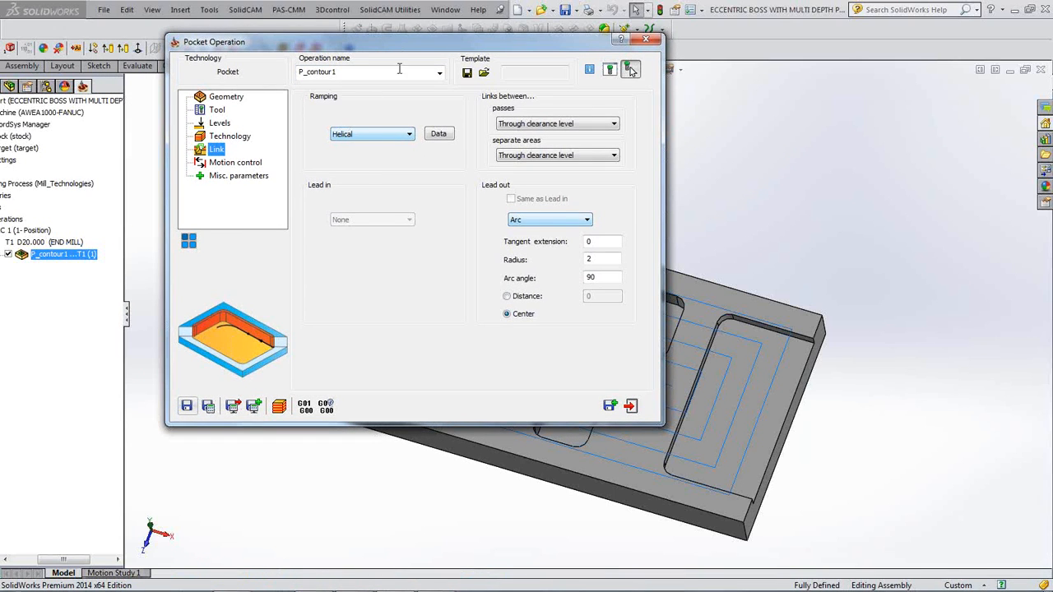
click(230, 99)
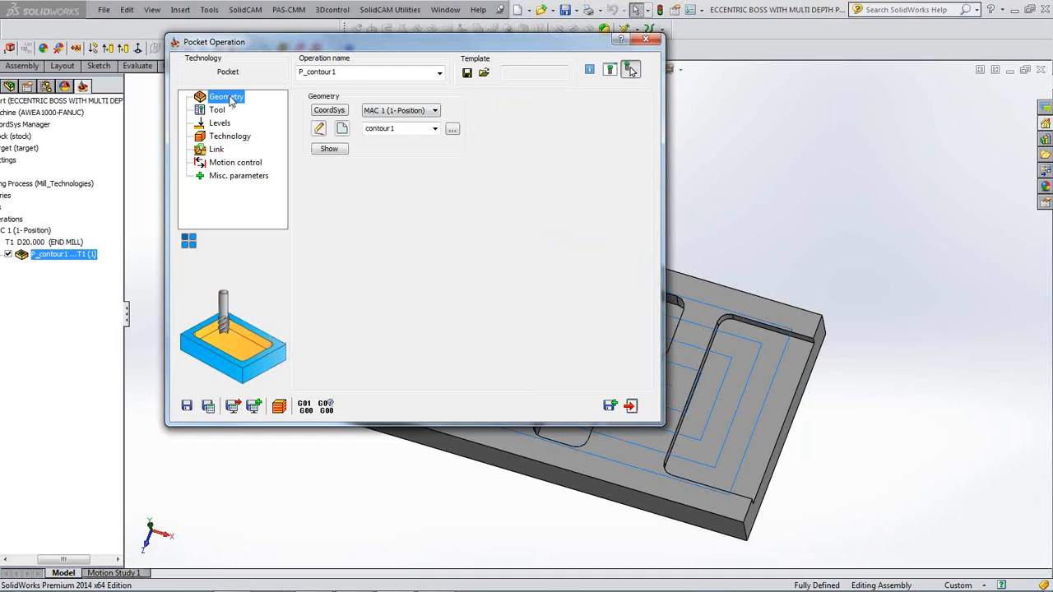
click(318, 130)
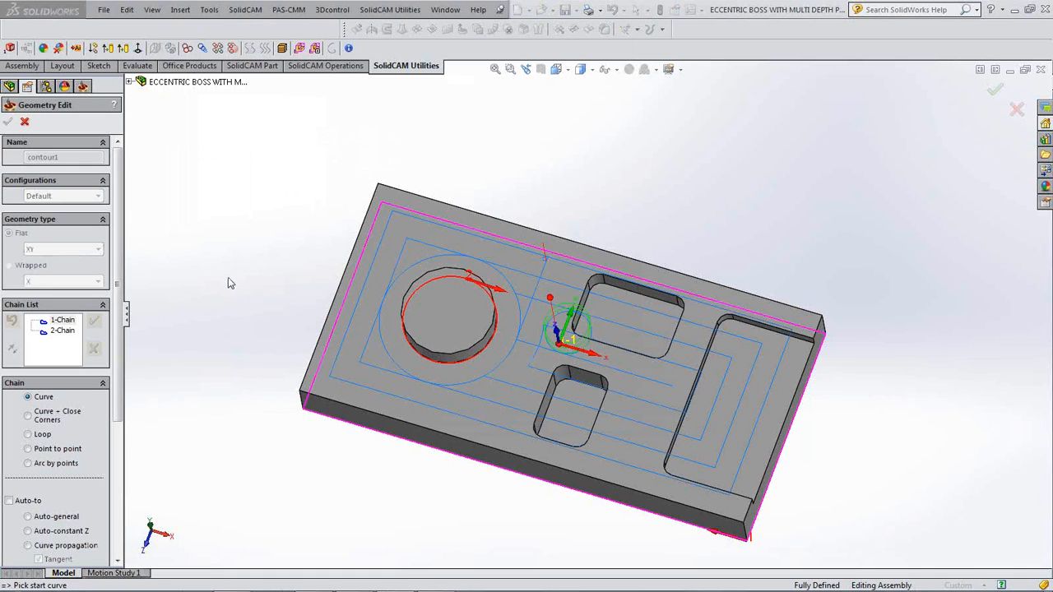
- Mark chain 1, the outer rectangle, as open and confirm the contour1 geometry
middle_drag(231, 283, 245, 331)
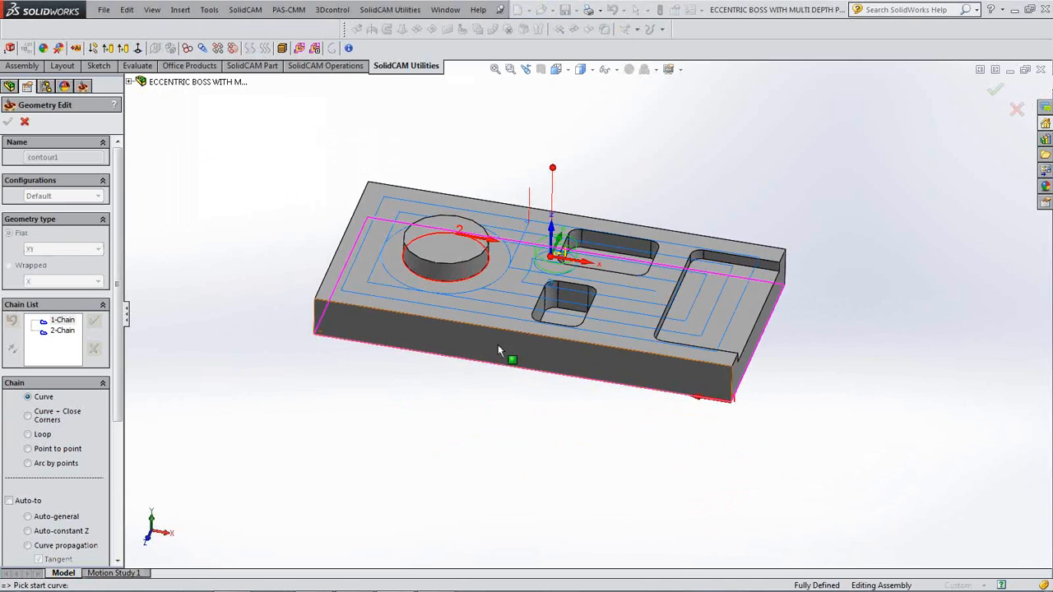
middle_drag(578, 375, 577, 379)
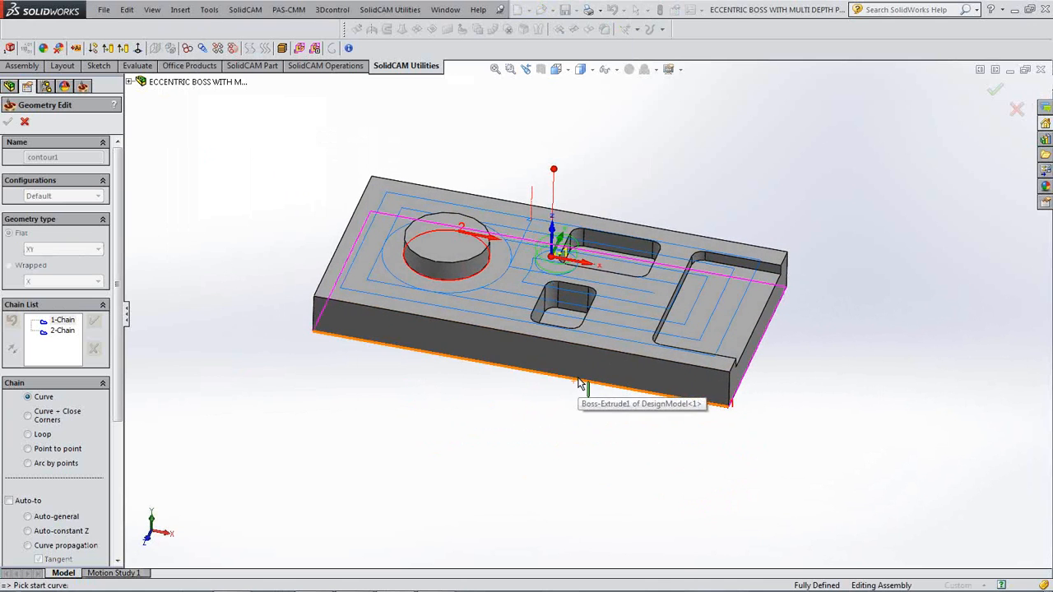
right_click(64, 327)
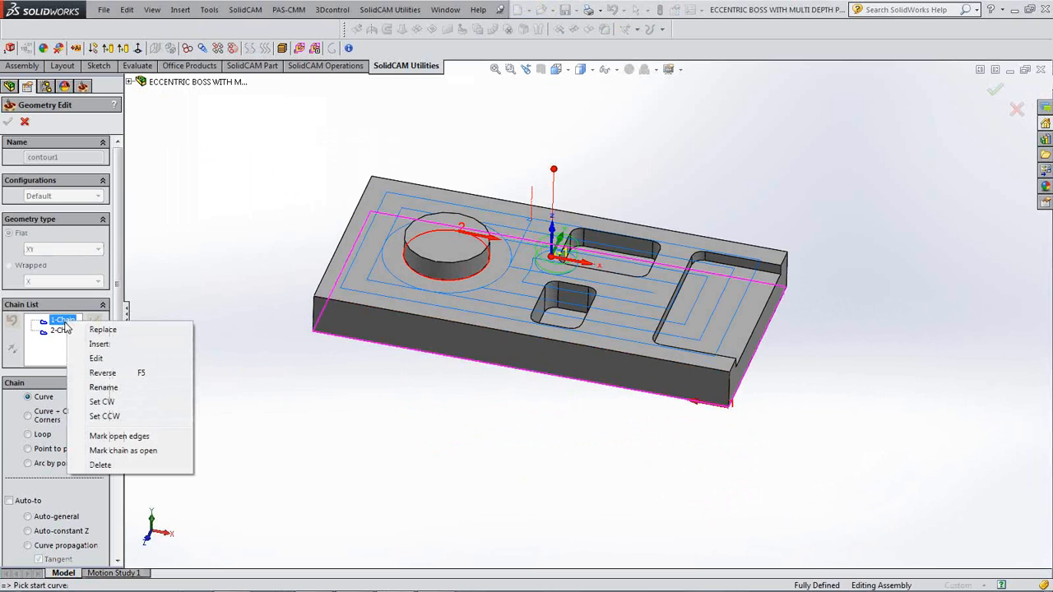
click(129, 453)
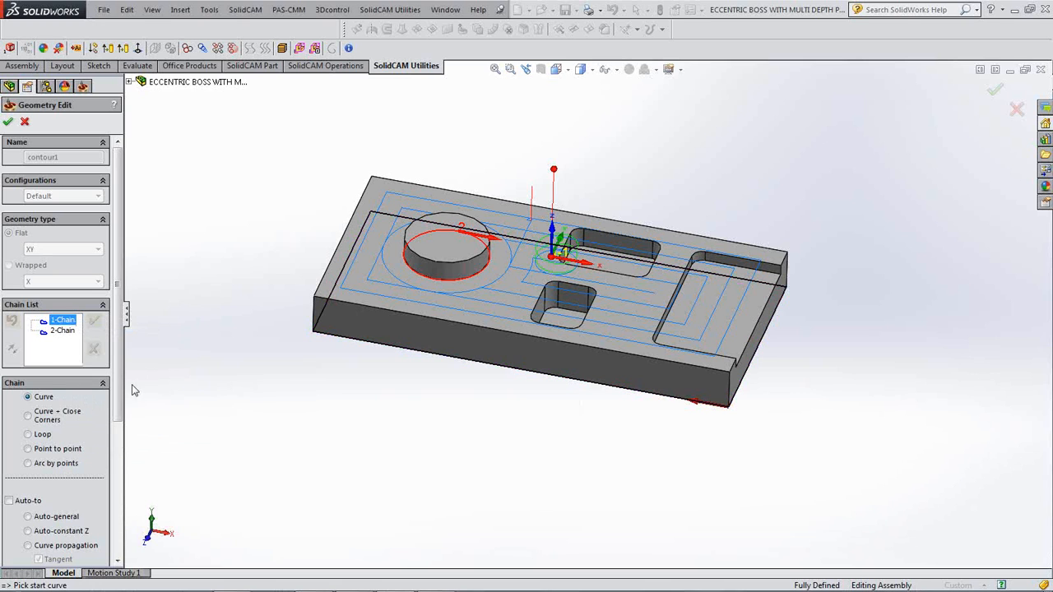
middle_drag(284, 374, 351, 313)
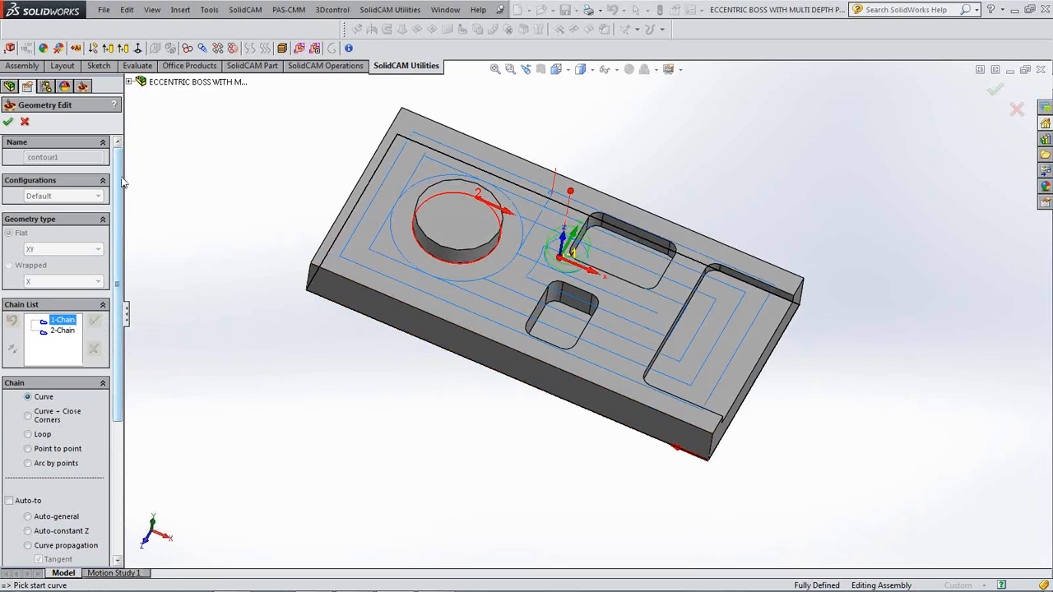
click(8, 124)
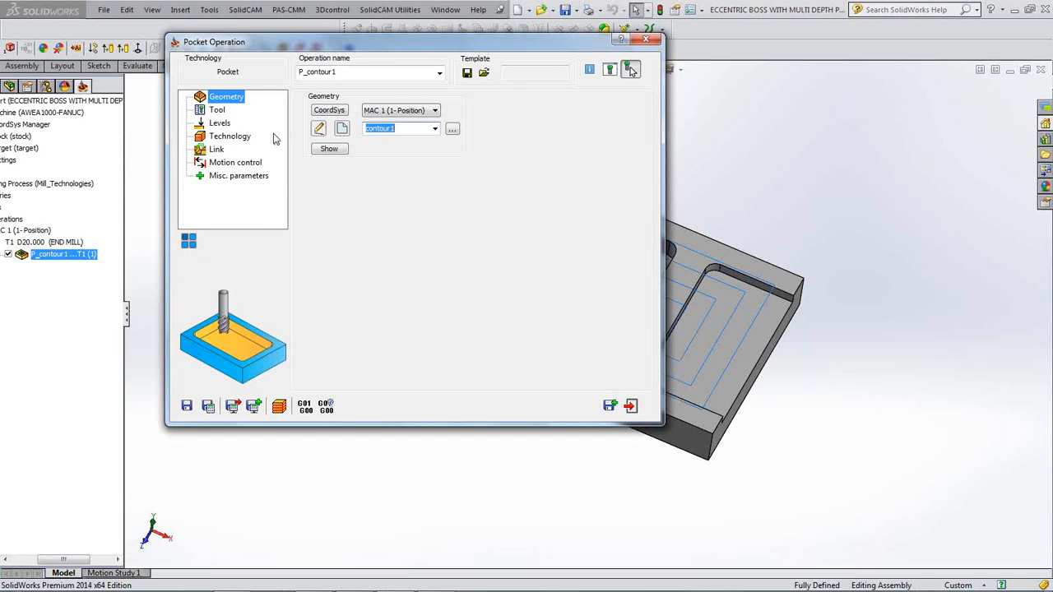
- Turn on Use profile strategy and Approach from outside for P_contour1's open pocket, then save and recalculate
click(241, 140)
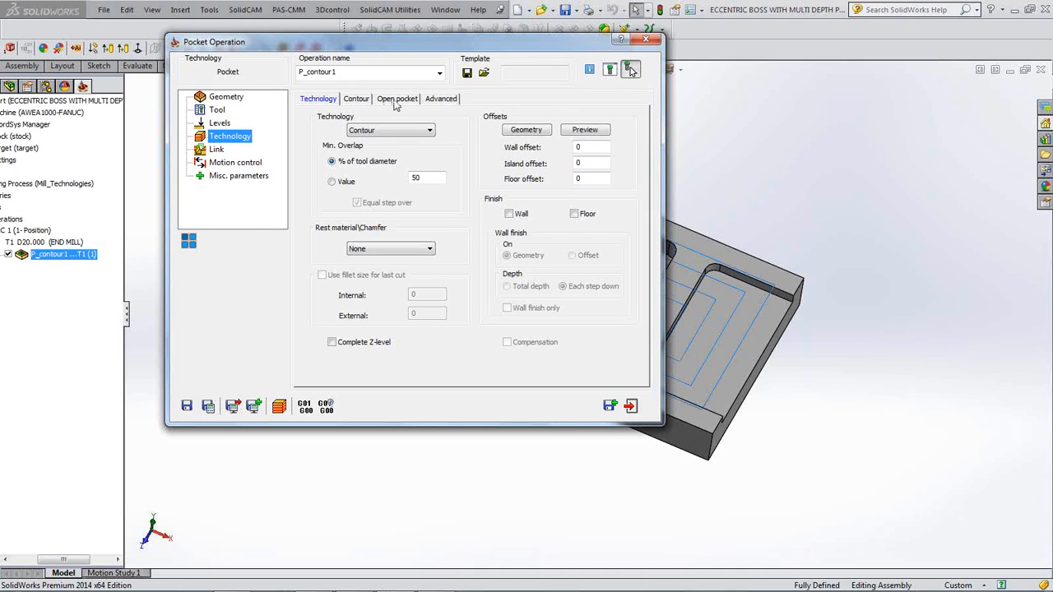
click(400, 99)
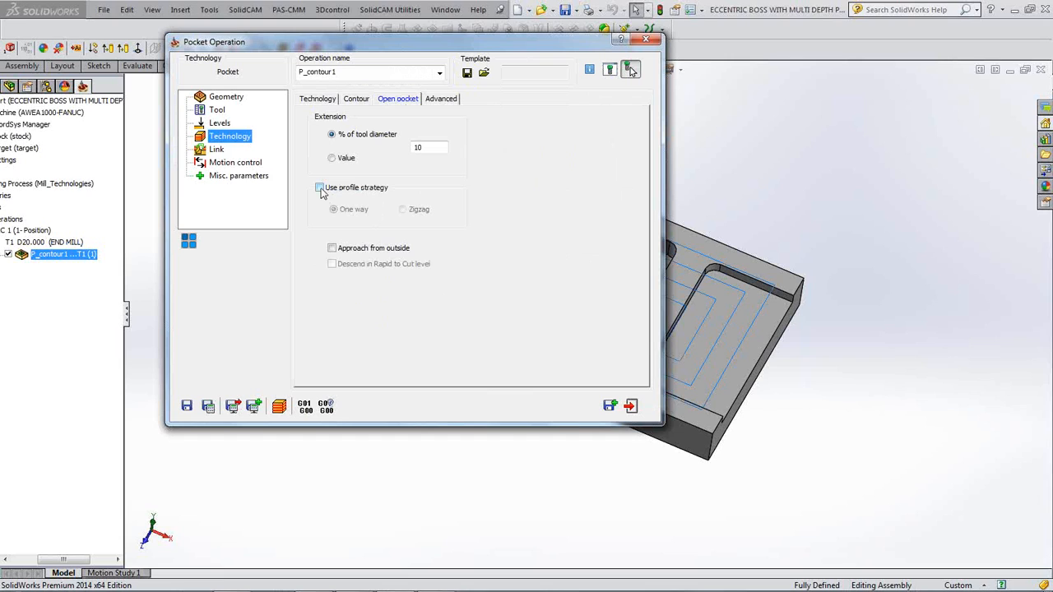
click(320, 188)
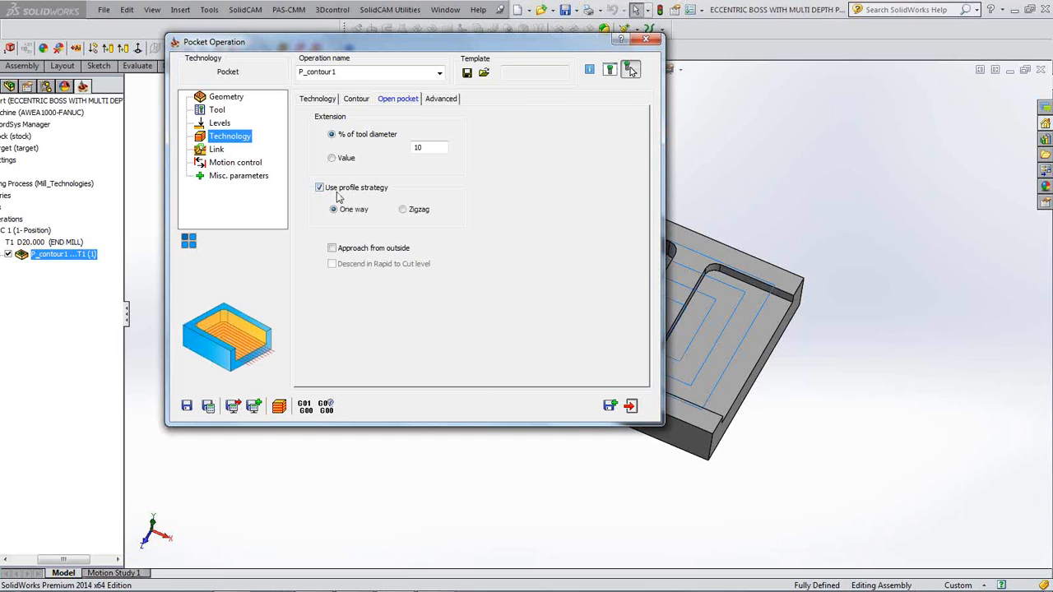
click(332, 249)
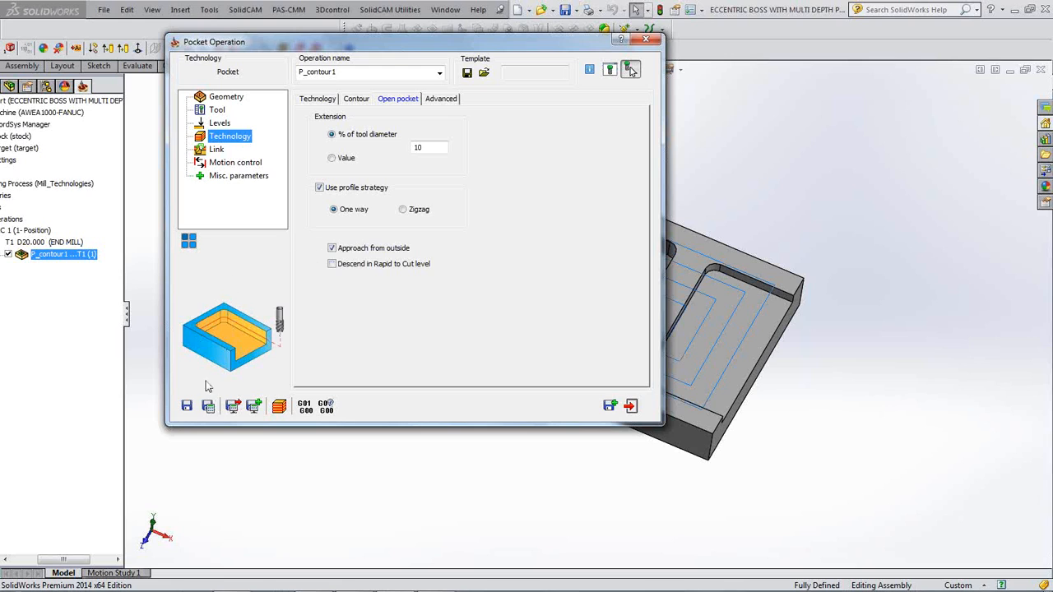
click(209, 408)
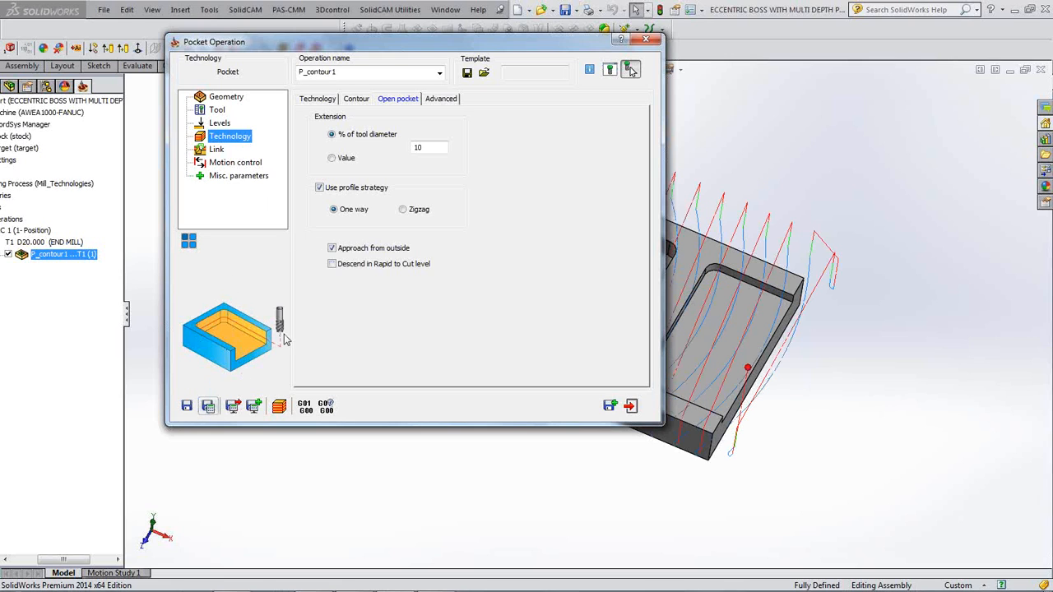
- Inspect P_contour1's recalculated outside-entry toolpath on the plate, then start its SolidVerify simulation
double_click(415, 43)
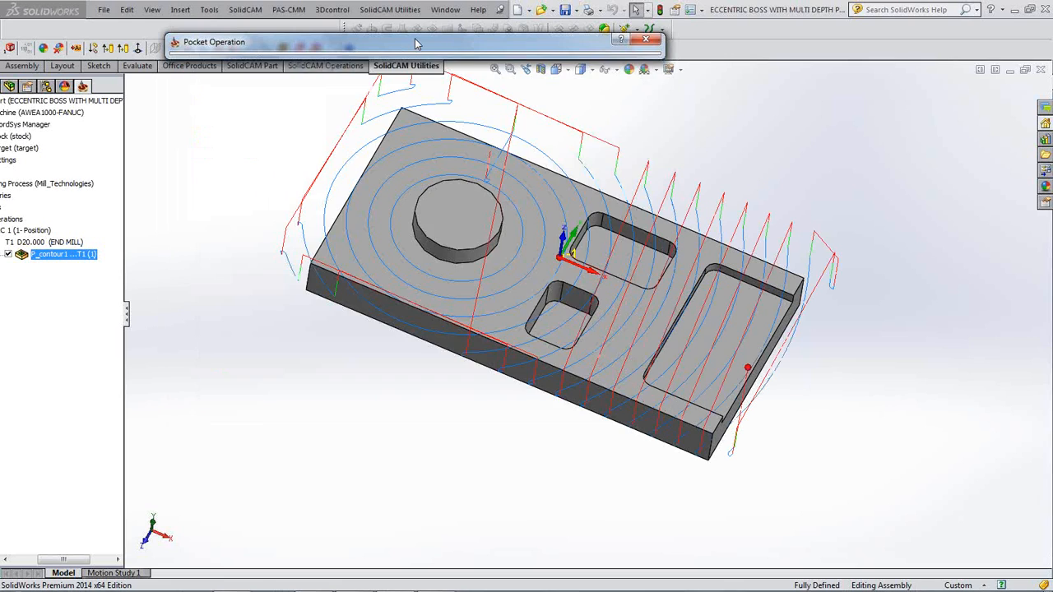
click(211, 314)
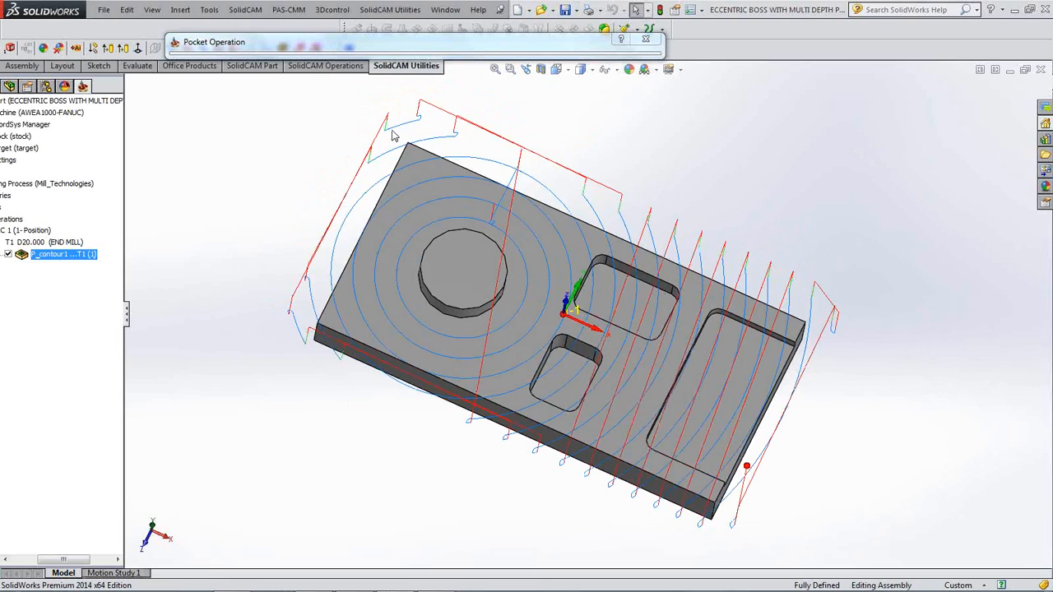
click(382, 44)
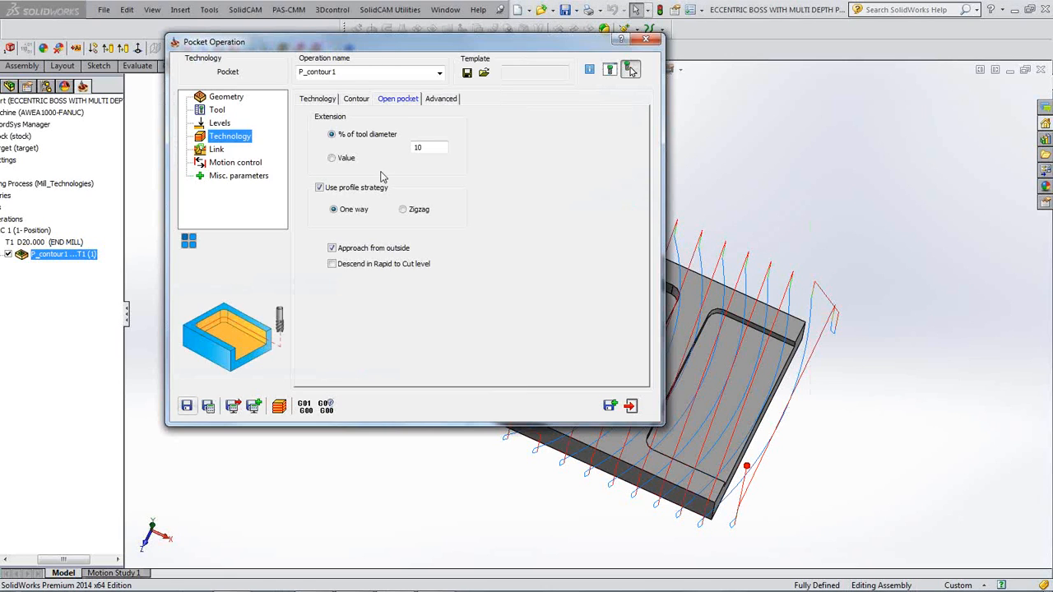
click(280, 407)
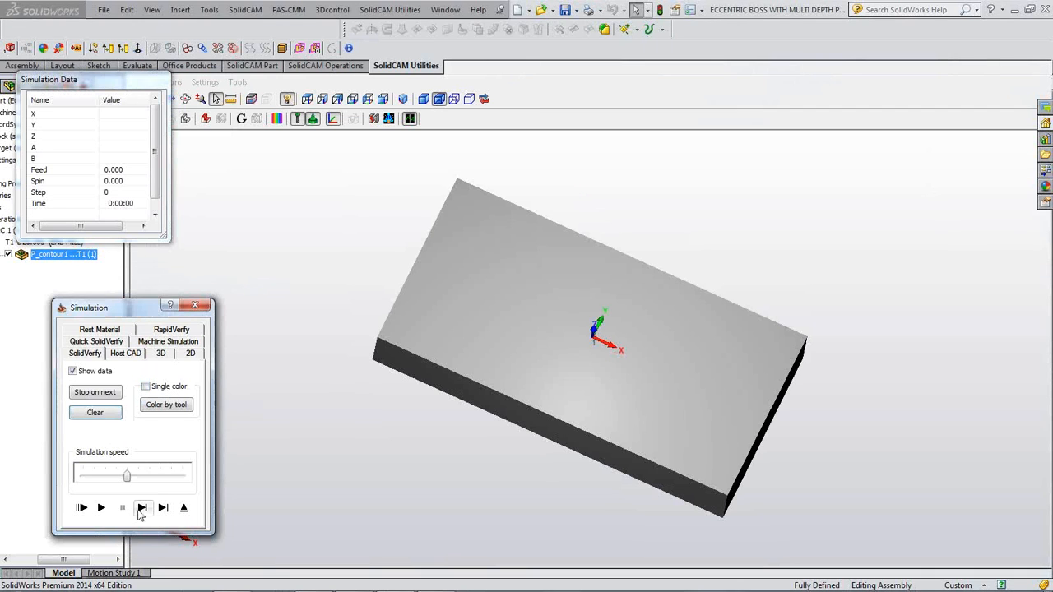
- Single-step the tool along the stock edge in SolidVerify, then close back to the P_contour1 settings
click(142, 508)
click(146, 510)
click(146, 510)
click(145, 510)
click(146, 510)
click(143, 508)
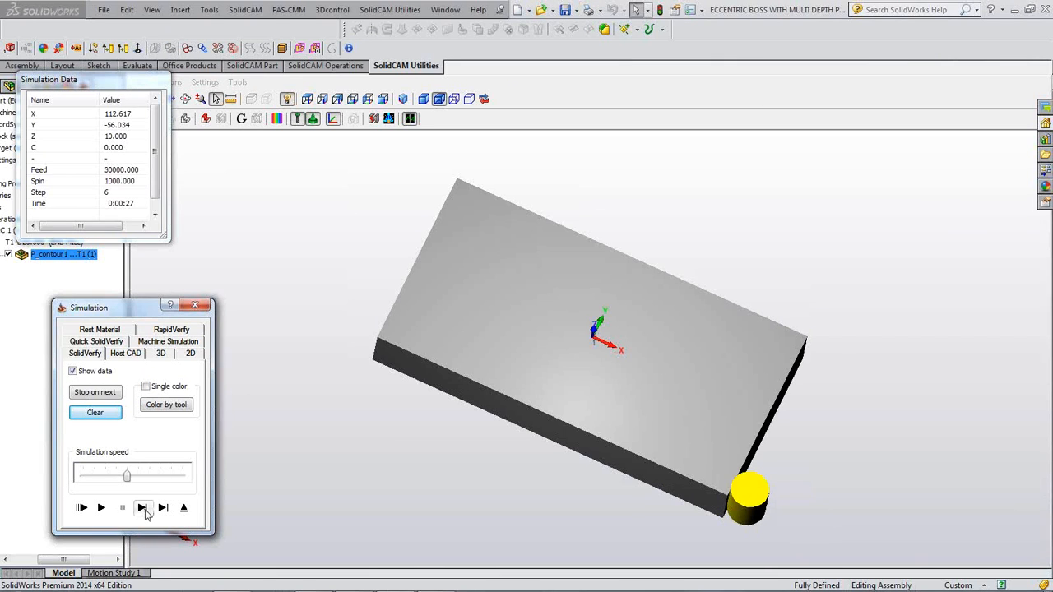
click(142, 508)
click(142, 508)
click(142, 508)
click(144, 510)
click(144, 510)
click(144, 510)
click(144, 510)
click(144, 510)
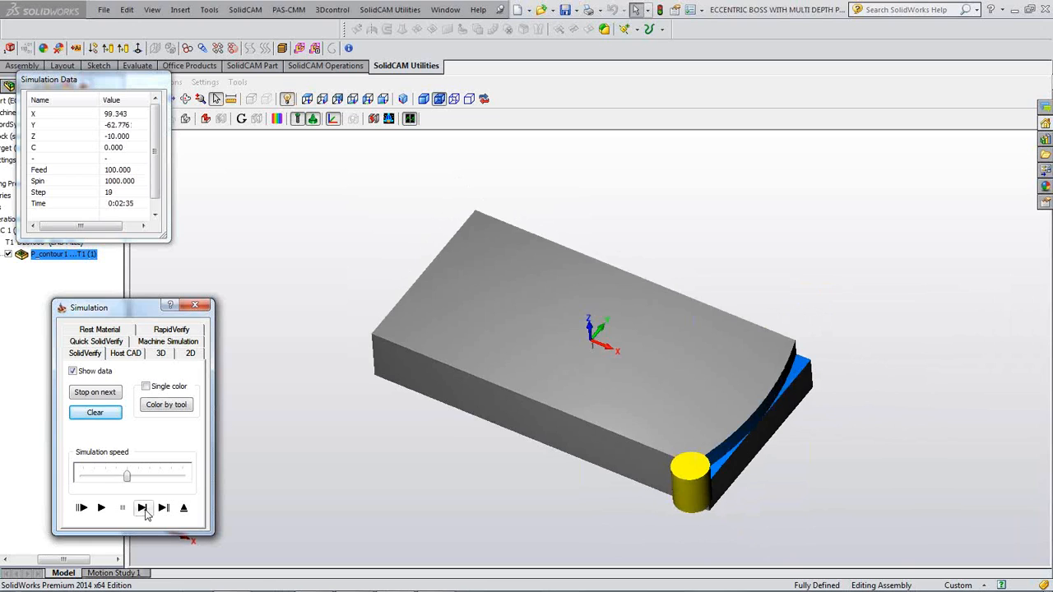
click(203, 307)
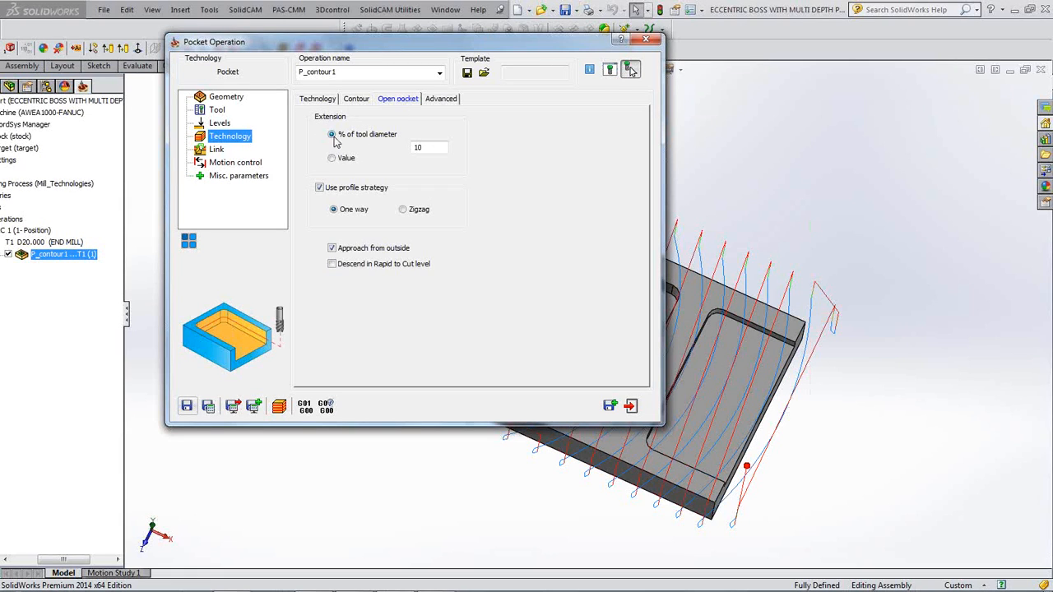
- Change the open-pocket extension from 10% to 0% of tool diameter and recalculate
click(424, 147)
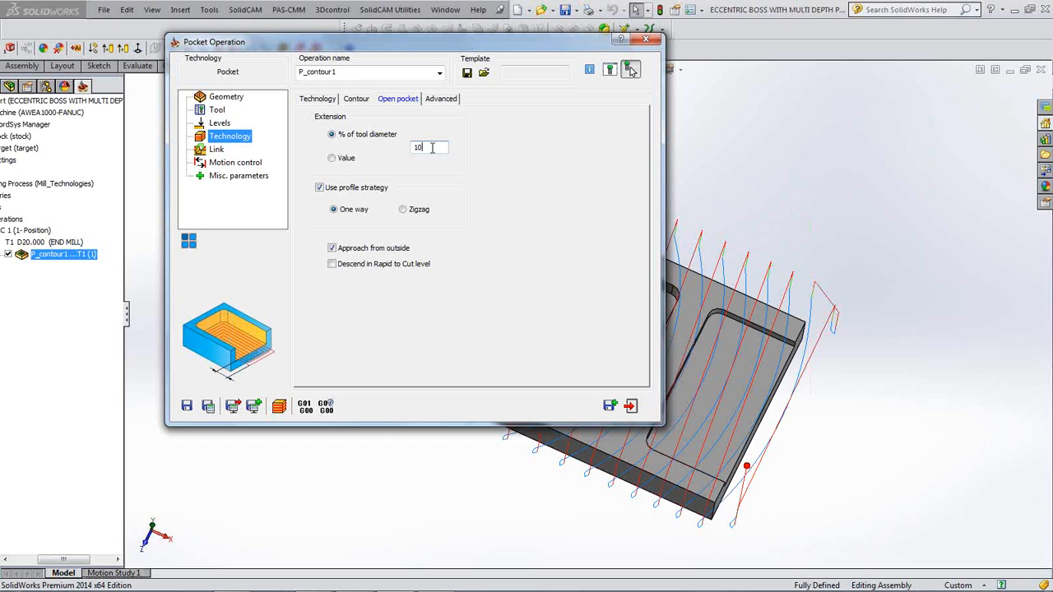
drag(431, 147, 367, 155)
text(0)
click(209, 407)
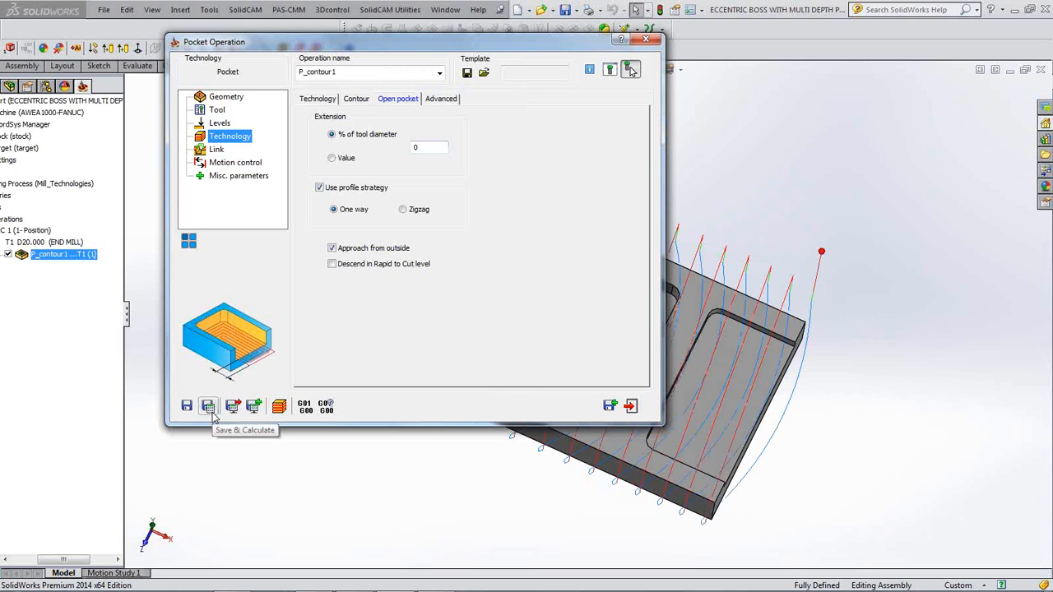
- Preview the updated toolpath and begin single-stepping its SolidVerify simulation
double_click(468, 41)
double_click(444, 44)
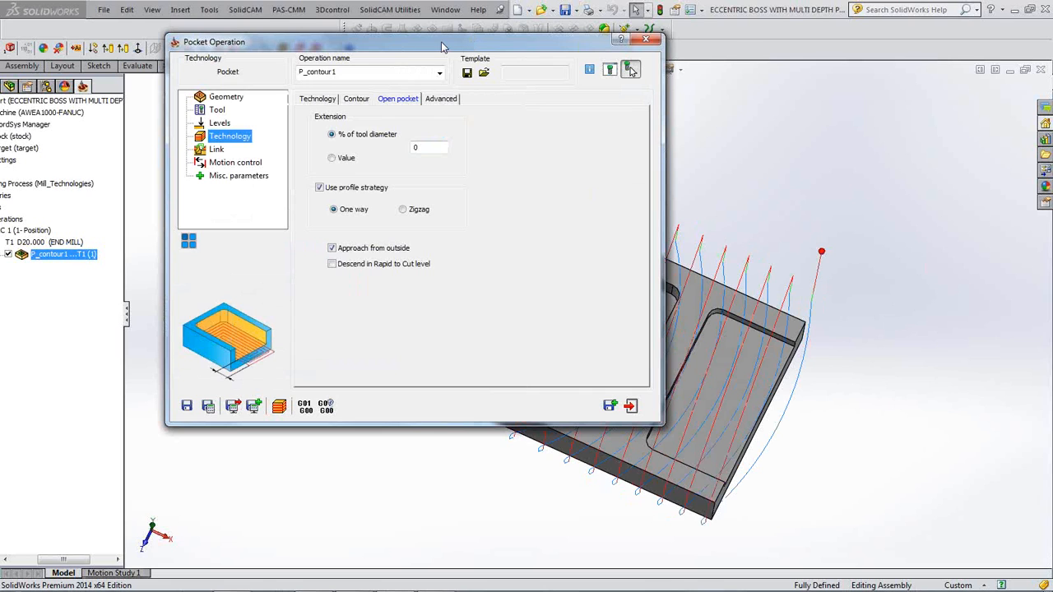
click(278, 407)
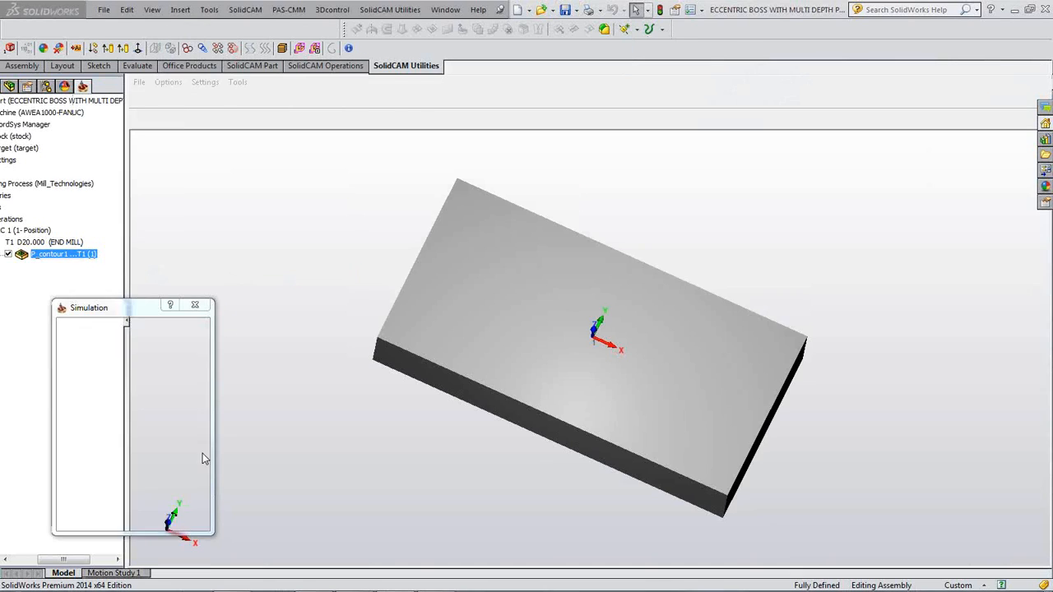
click(142, 507)
click(142, 508)
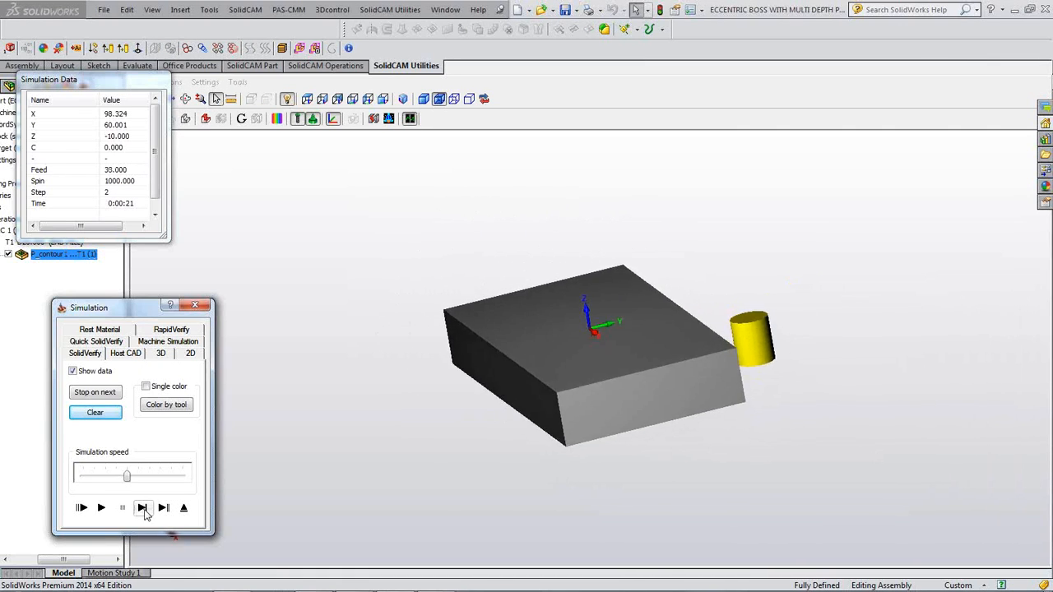
- Play the 0% extension simulation to the end at reduced speed, clearing the plate top around the boss, then close it
click(142, 507)
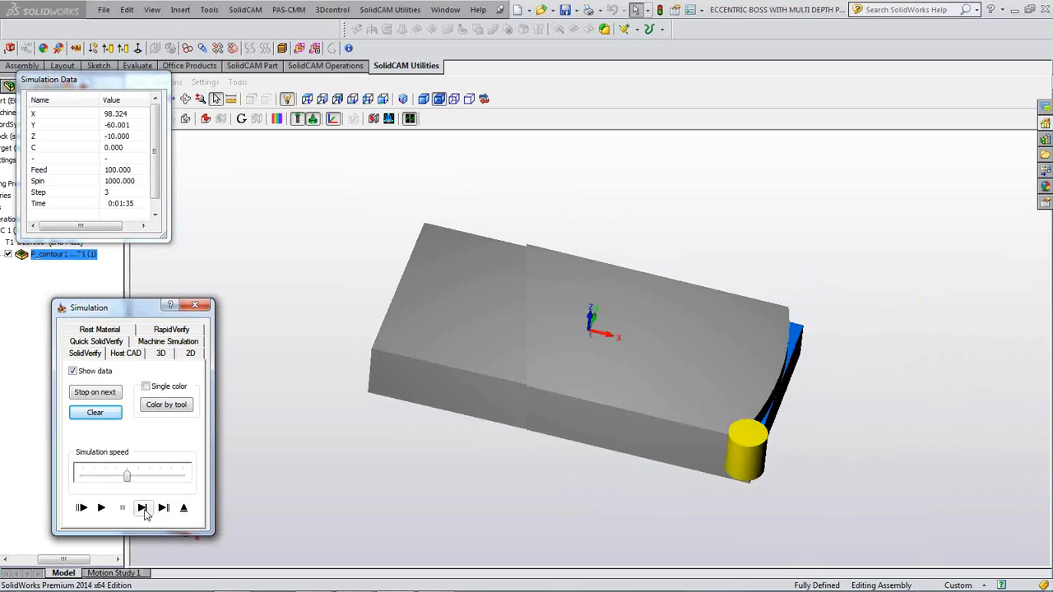
click(143, 507)
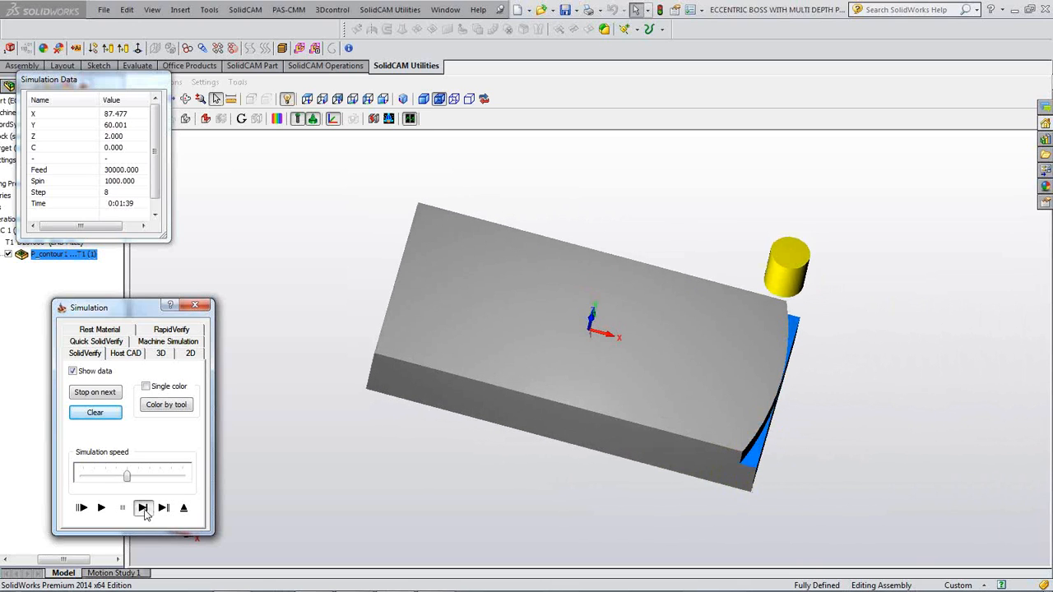
click(143, 508)
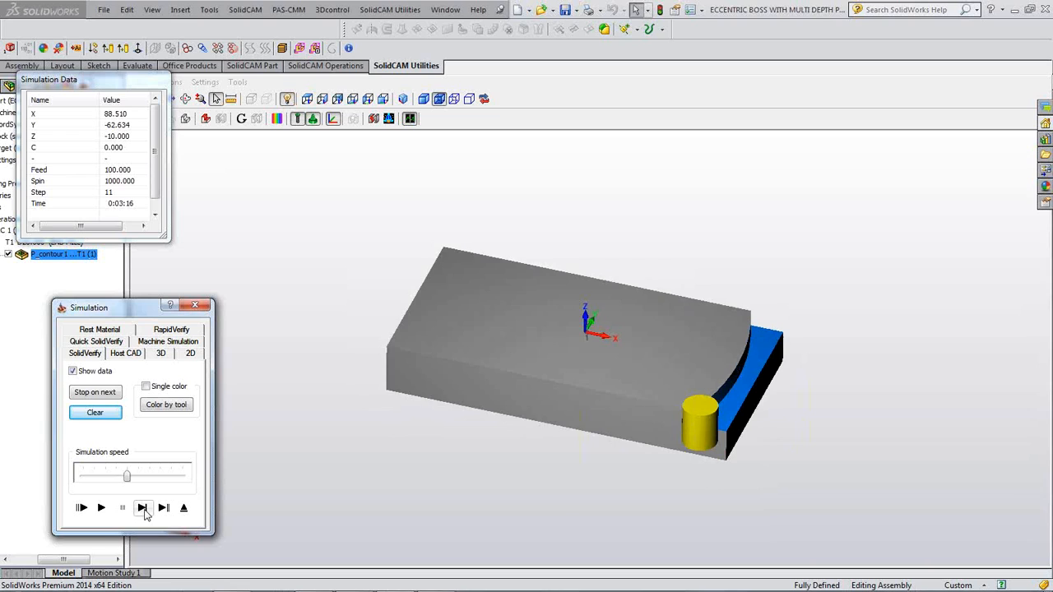
drag(127, 476, 105, 476)
click(101, 508)
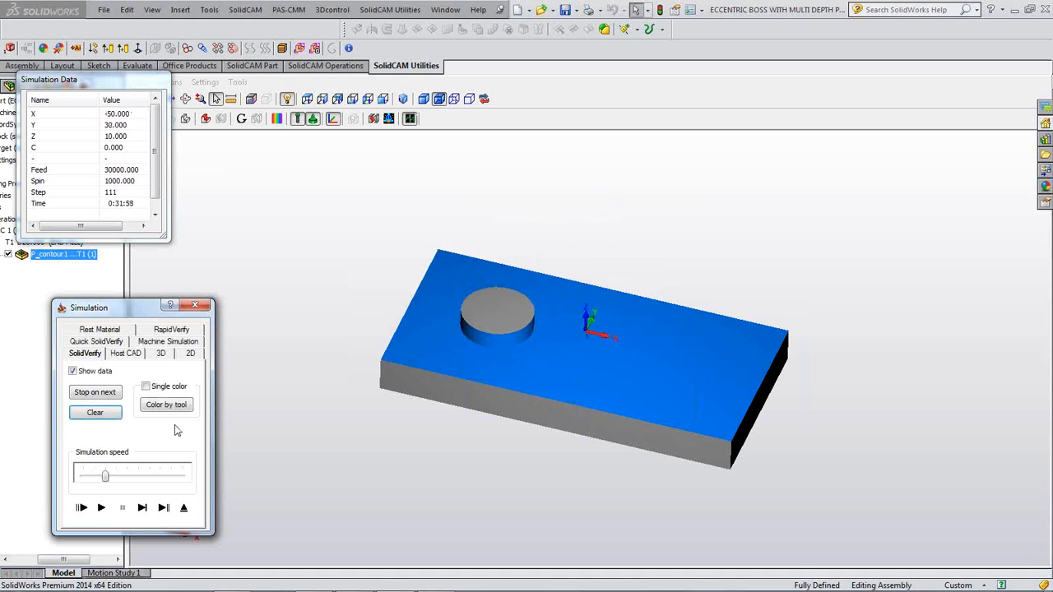
click(196, 306)
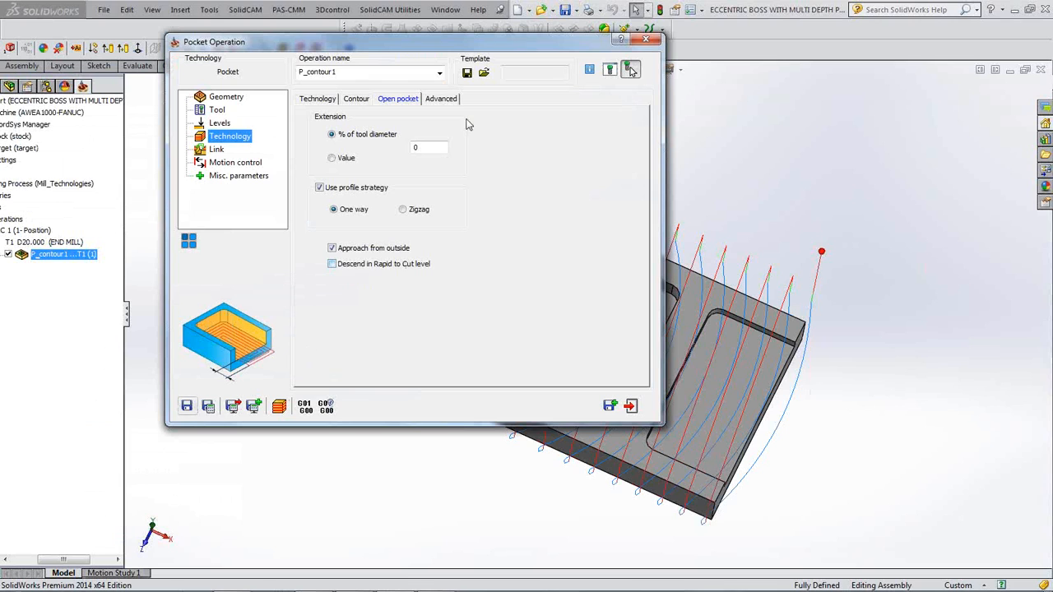
- Inspect P_contour1's toolpath side-on, close the Pocket Operation dialog, and hide its toolpath
double_click(429, 45)
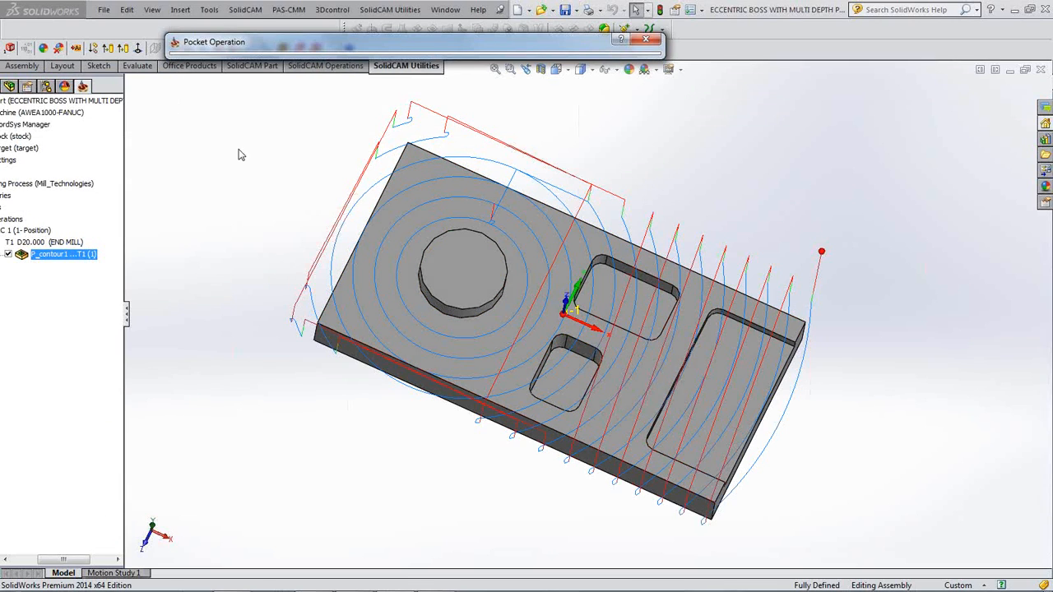
middle_drag(458, 215, 431, 156)
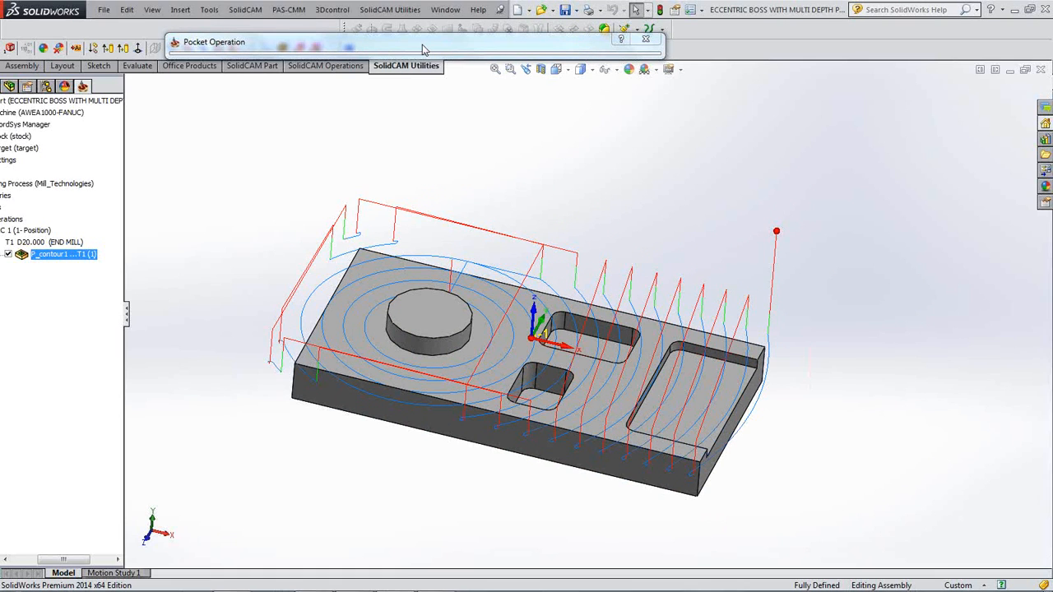
click(422, 45)
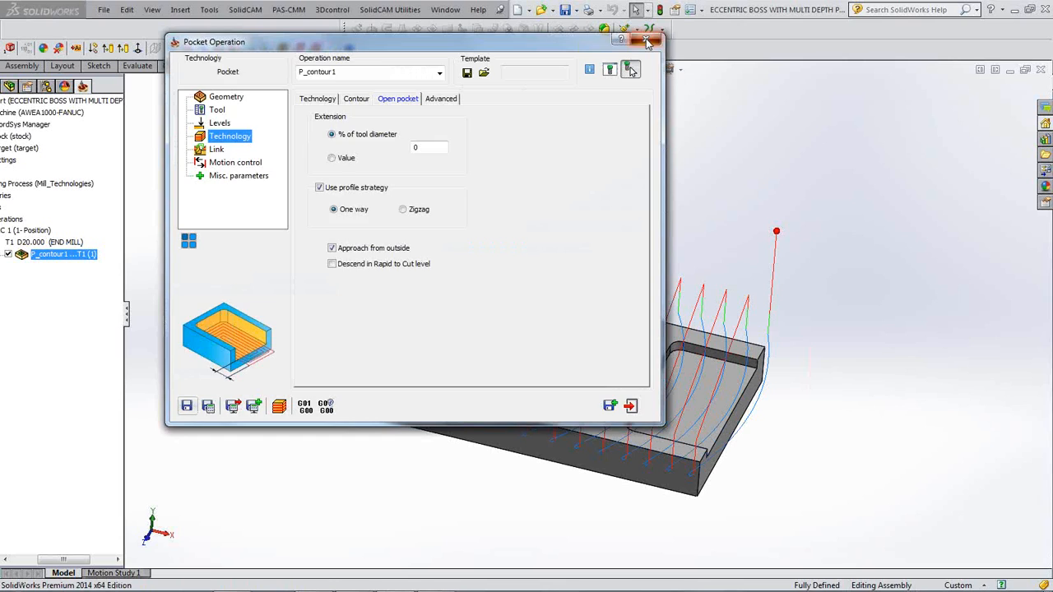
click(645, 40)
click(7, 255)
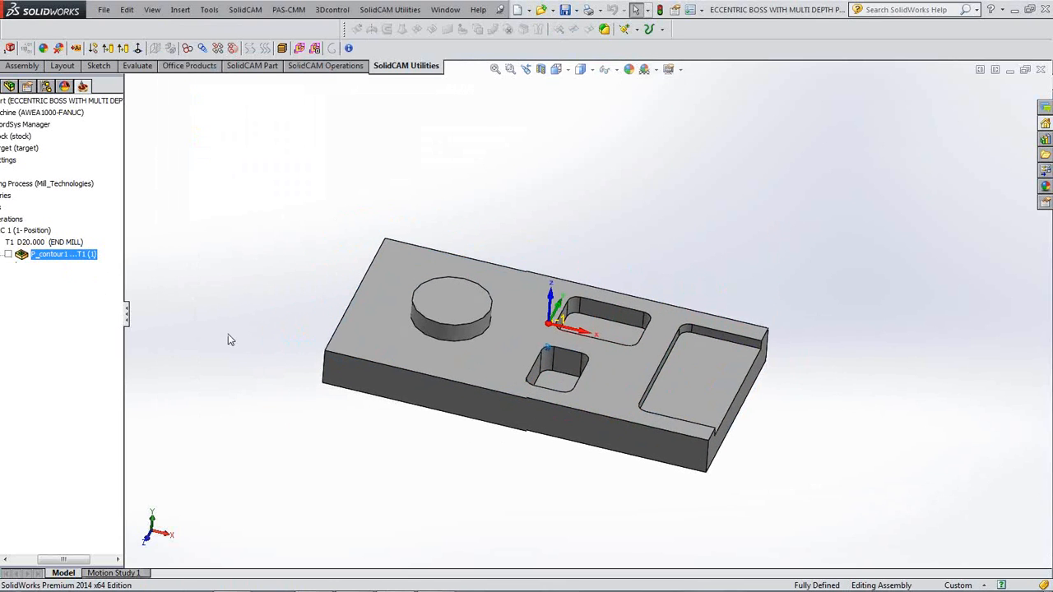
- Show the context menu for the P_contour1 operation in the CAM tree
drag(73, 560, 49, 560)
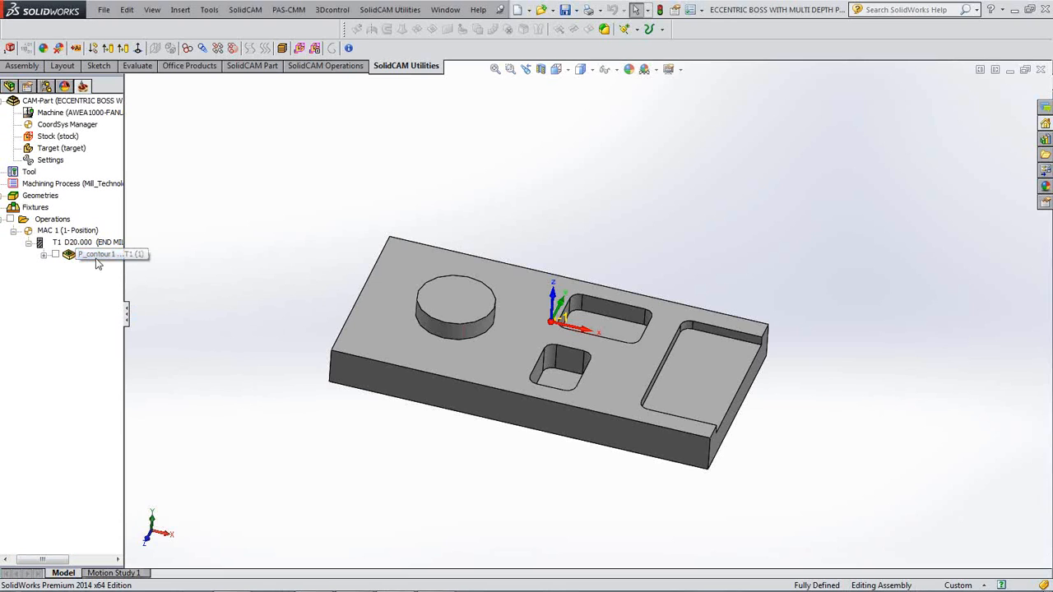
right_click(99, 260)
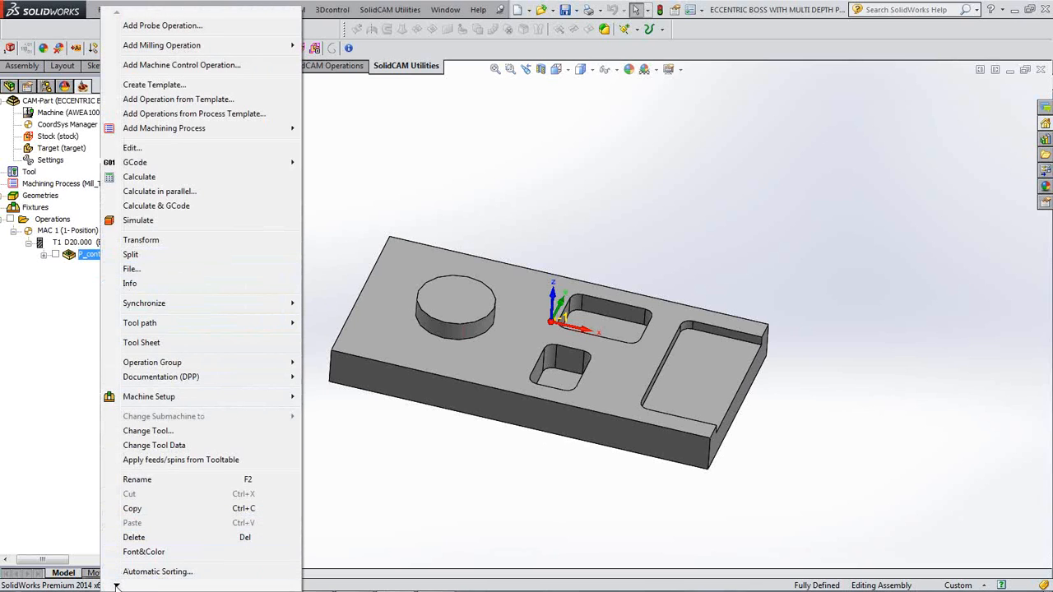
- Delete the P_contour1 pocket operation and confirm, emptying the Operations folder
mouse_move(116, 586)
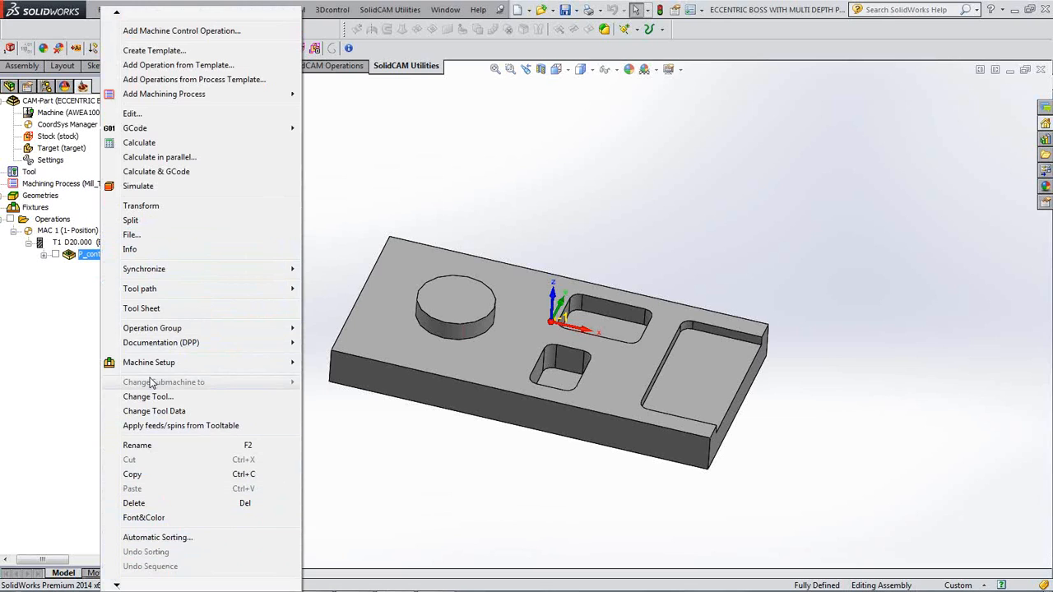
click(134, 503)
click(148, 123)
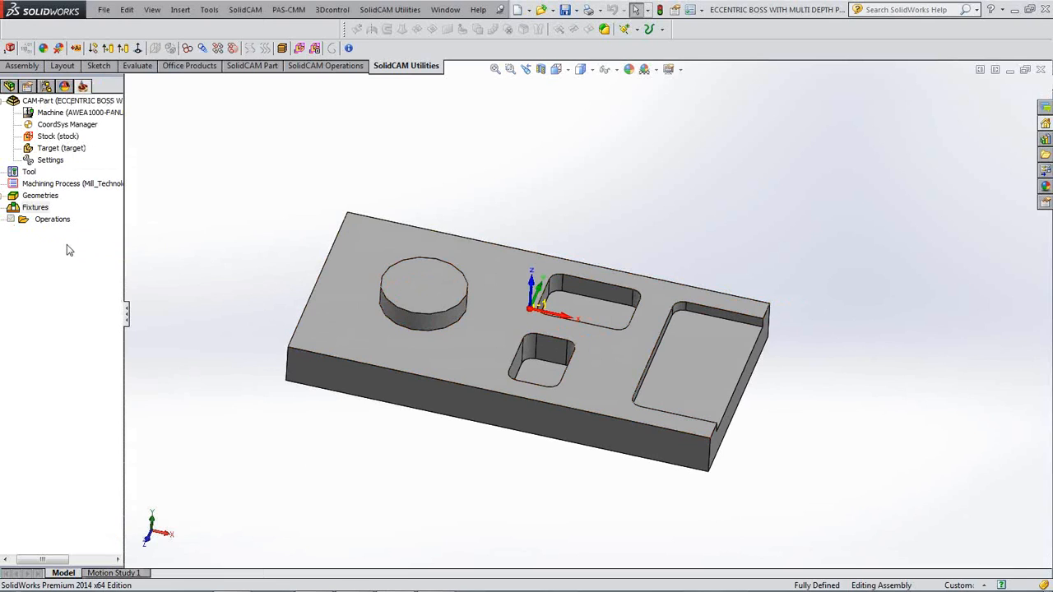
- Add a ToolBox Cycles milling operation from the Operations context menu
right_click(56, 222)
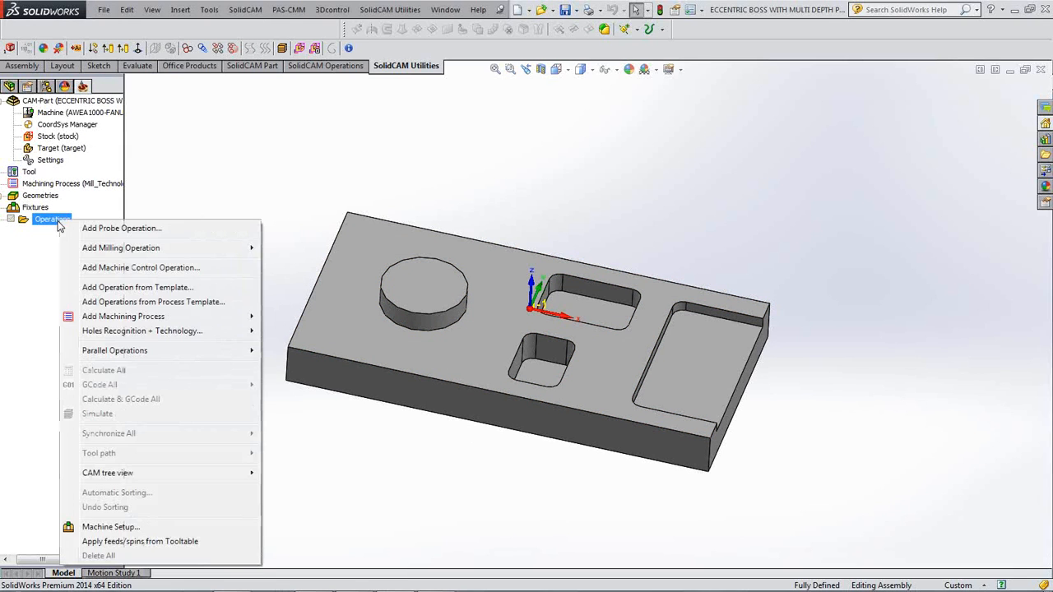
mouse_move(121, 249)
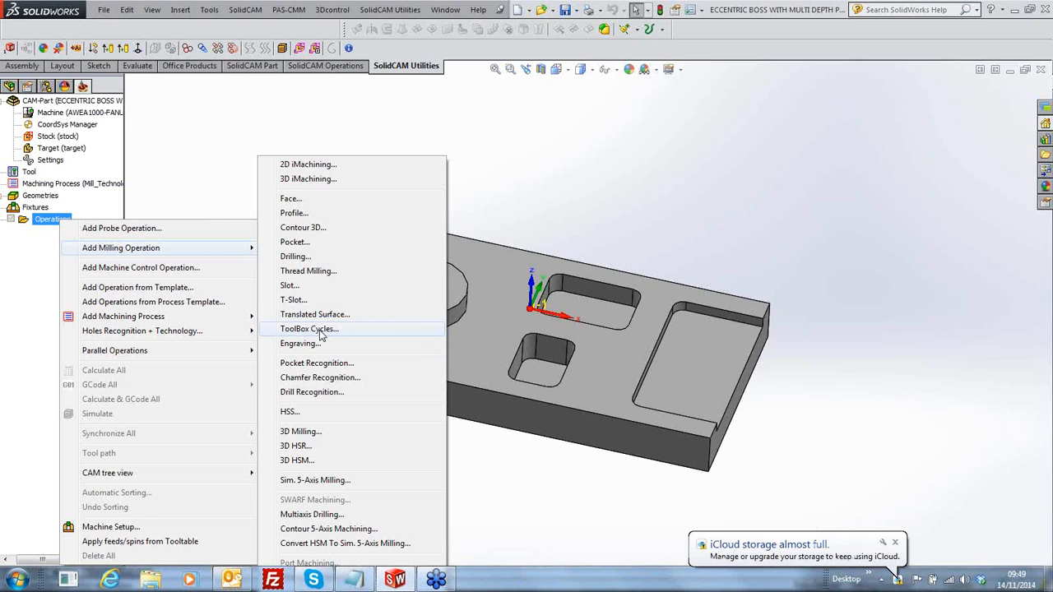
click(309, 329)
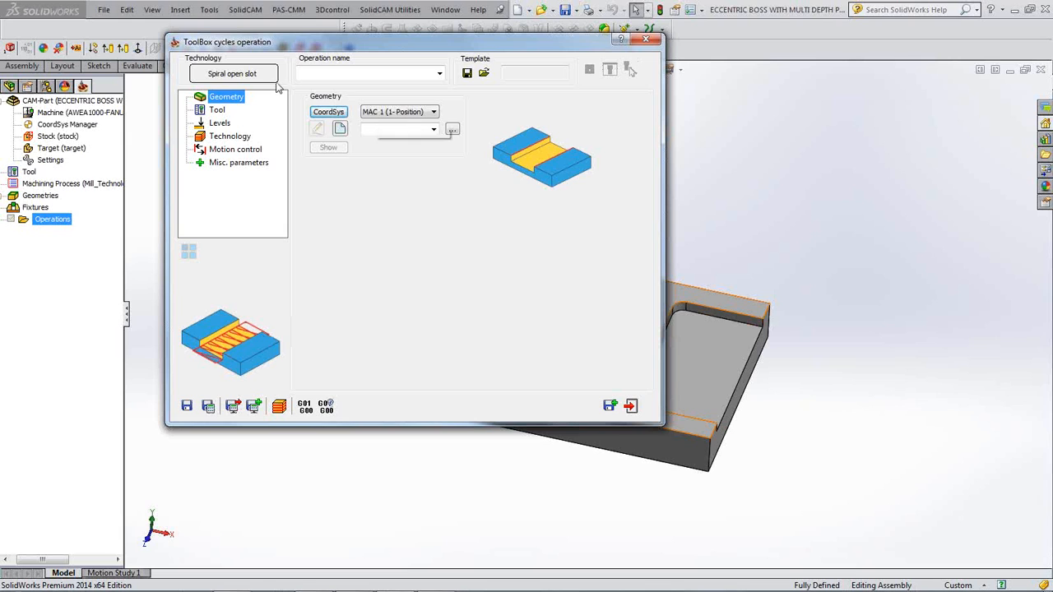
- Choose the Simple Boss cycle and start new geometry contour2 for the operation
click(249, 77)
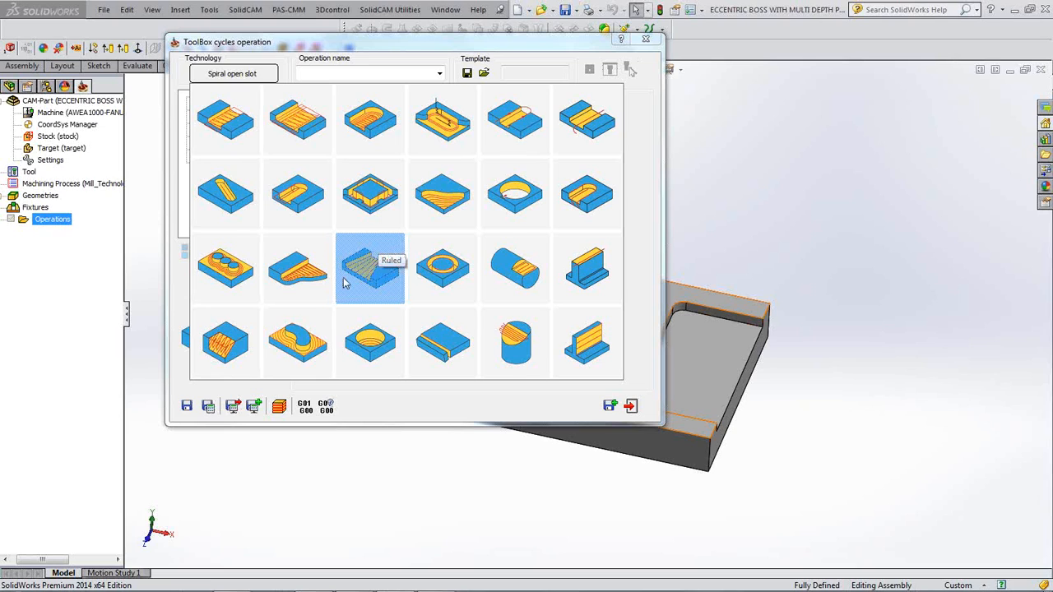
click(300, 344)
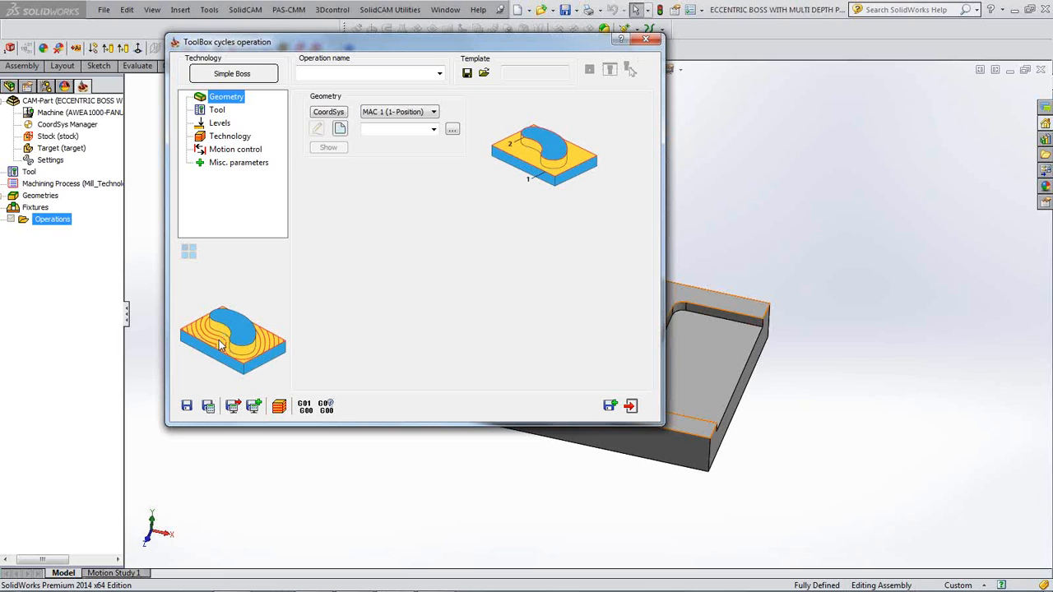
click(340, 129)
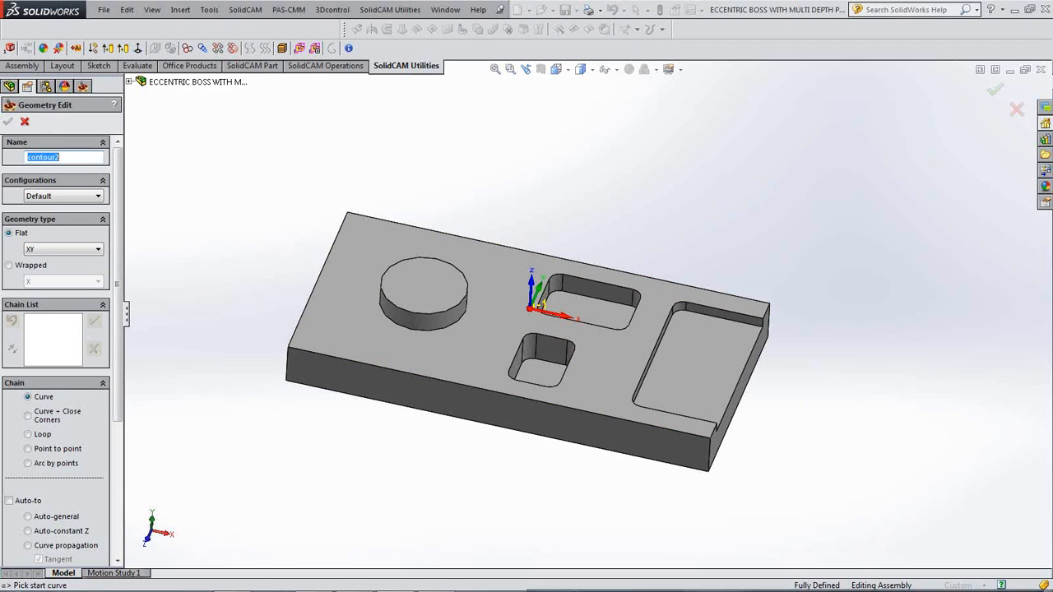
- Chain the block's outer top edges, finishing point to point, as contour2's first chain
middle_drag(393, 456, 393, 457)
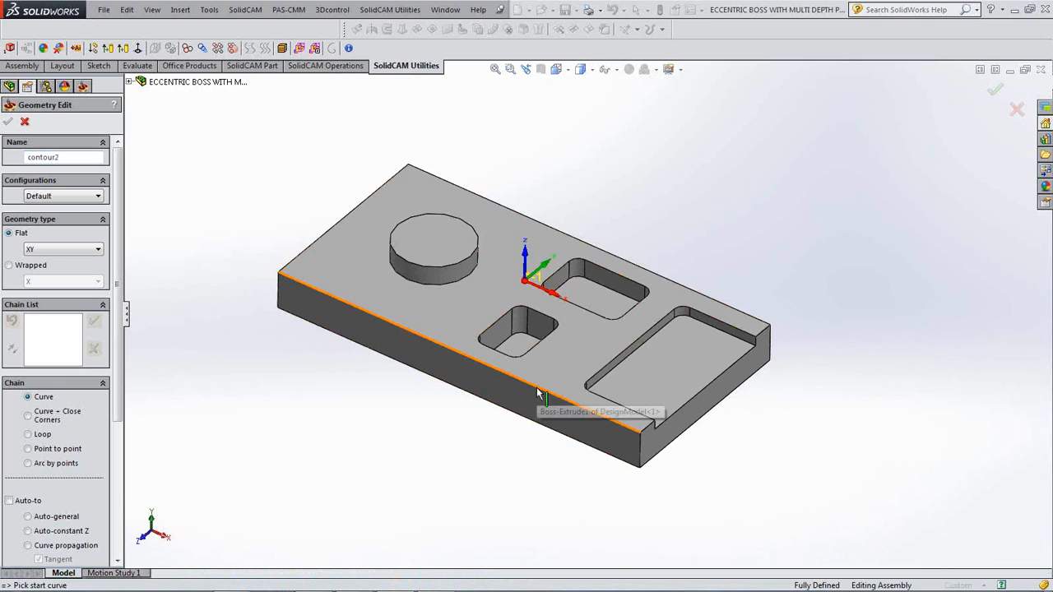
click(618, 429)
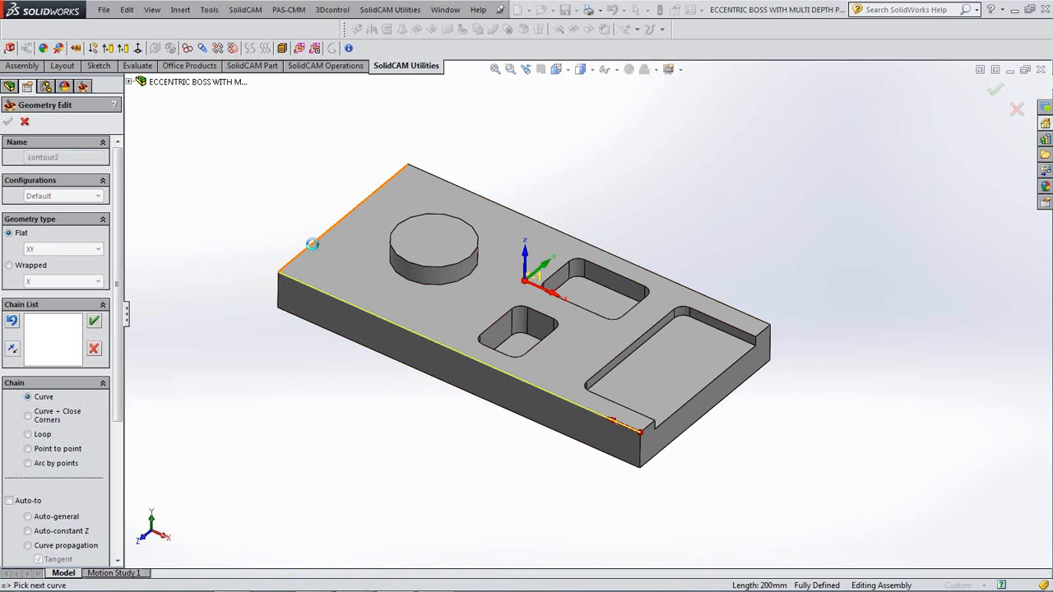
click(645, 276)
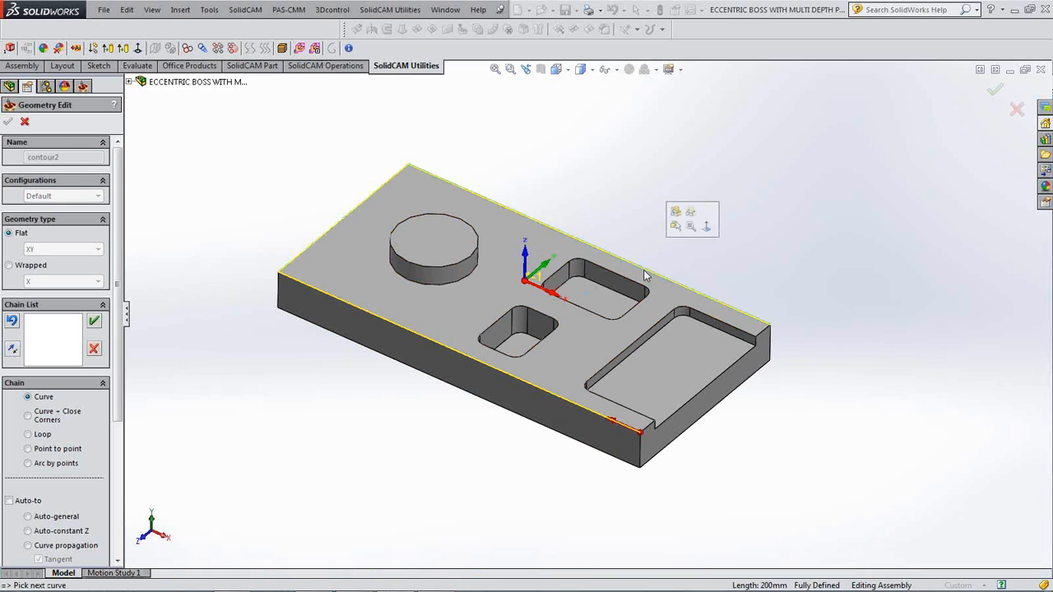
click(28, 449)
click(767, 327)
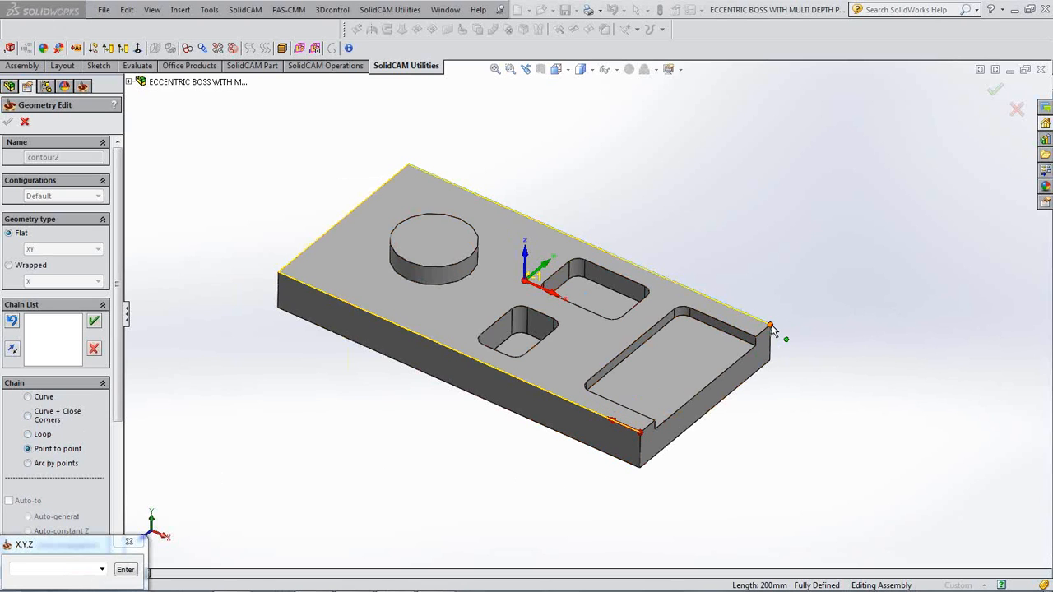
click(640, 433)
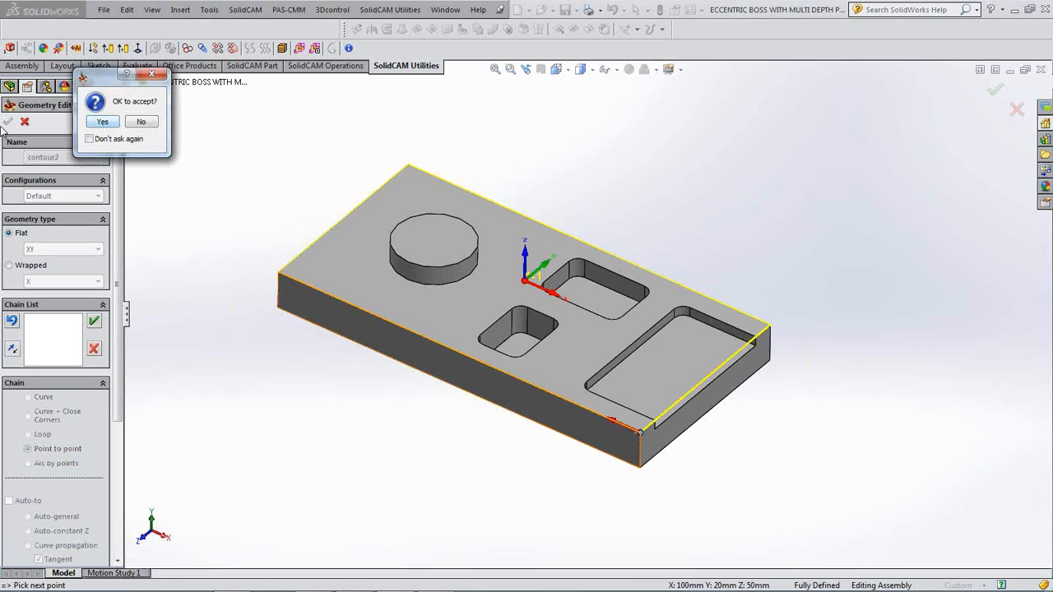
click(99, 121)
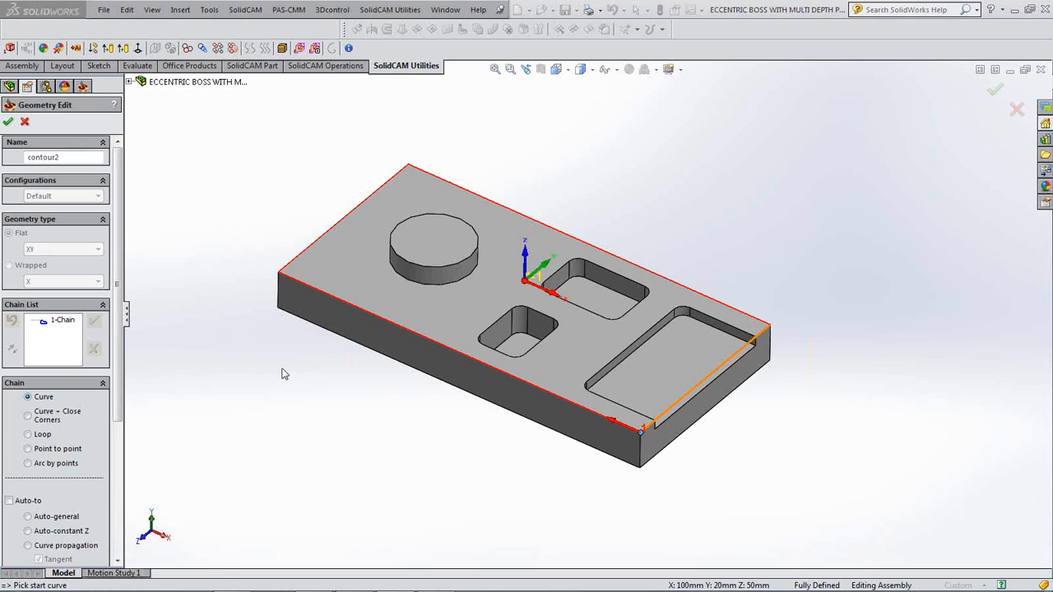
- Add the boss's base circle as the second chain and accept contour2
click(449, 284)
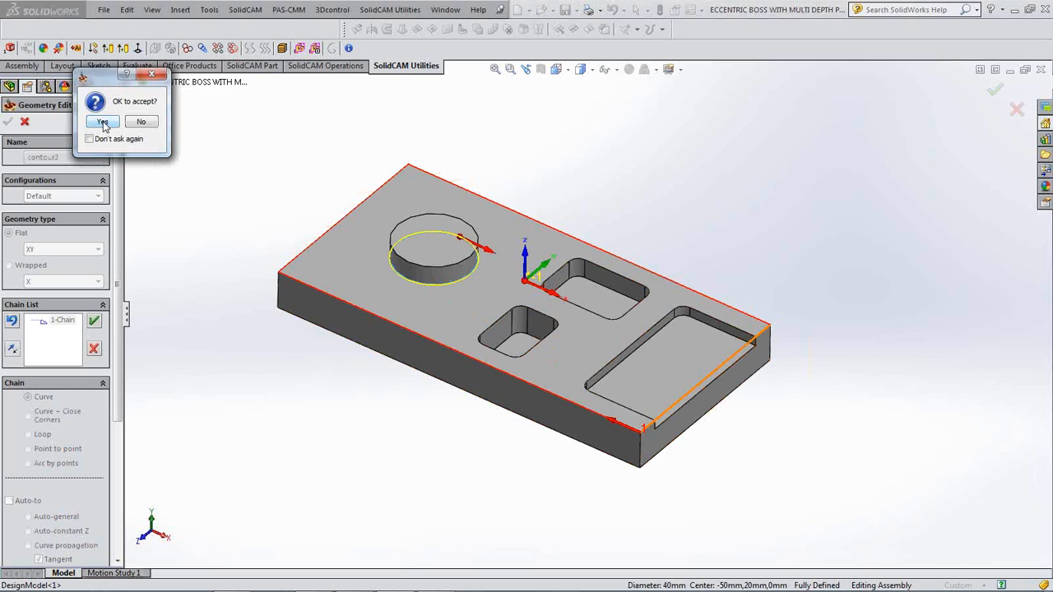
click(103, 121)
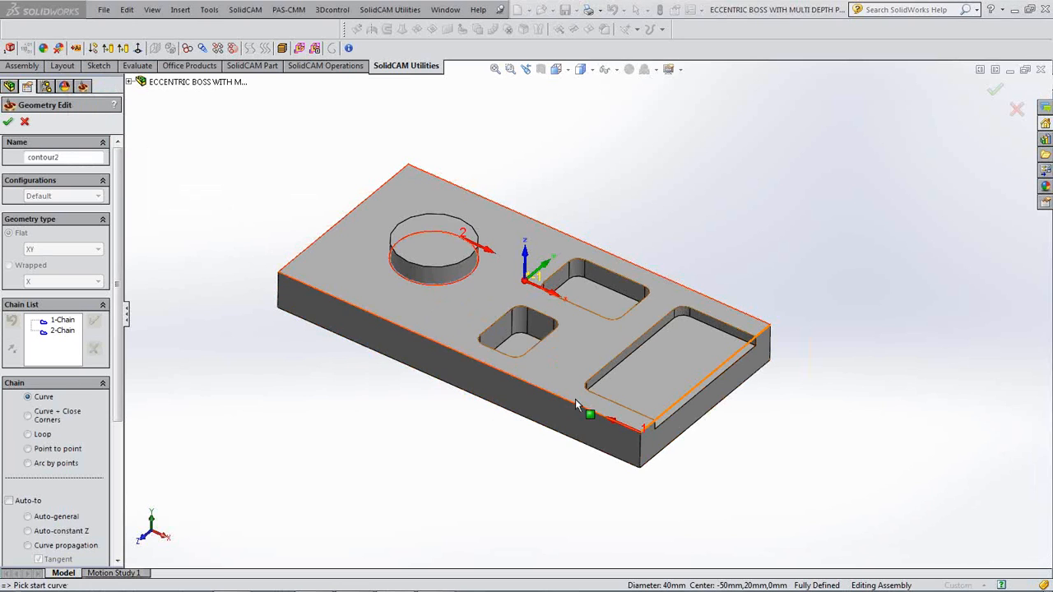
click(8, 122)
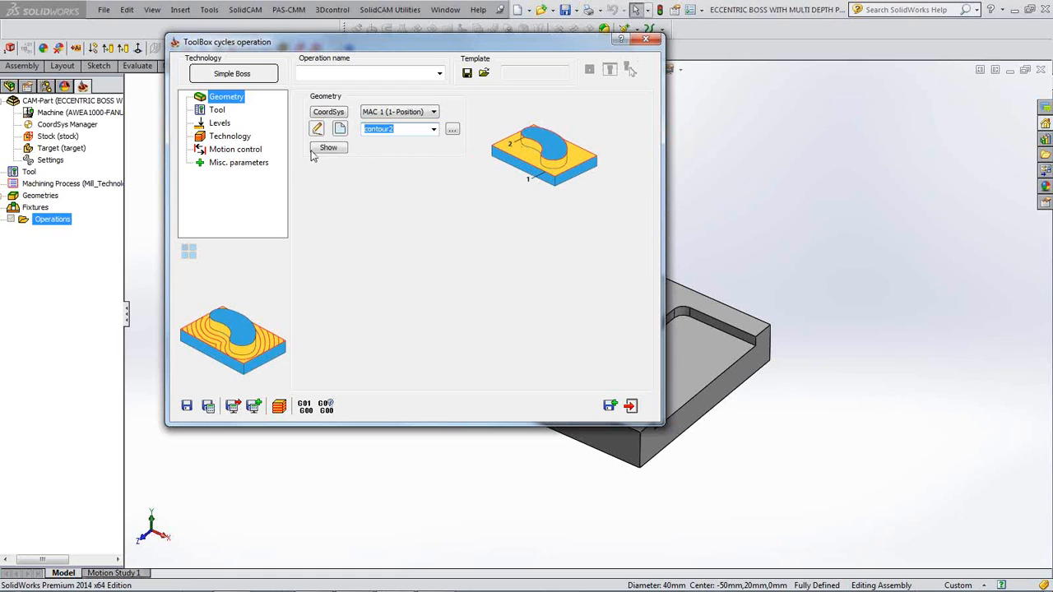
- Assign the 20 mm end mill to the Simple Boss operation
click(220, 111)
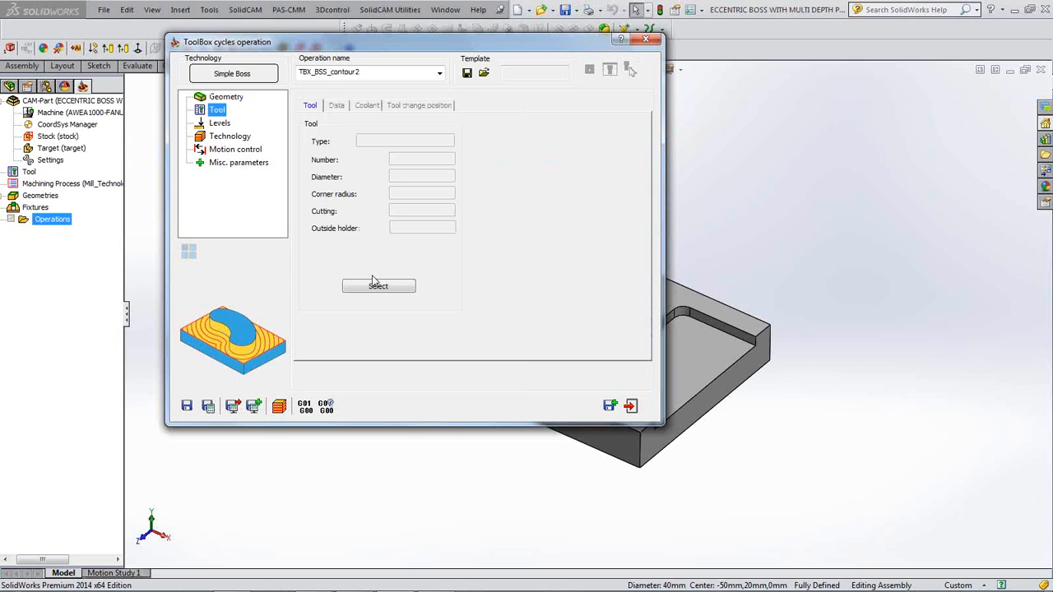
click(400, 285)
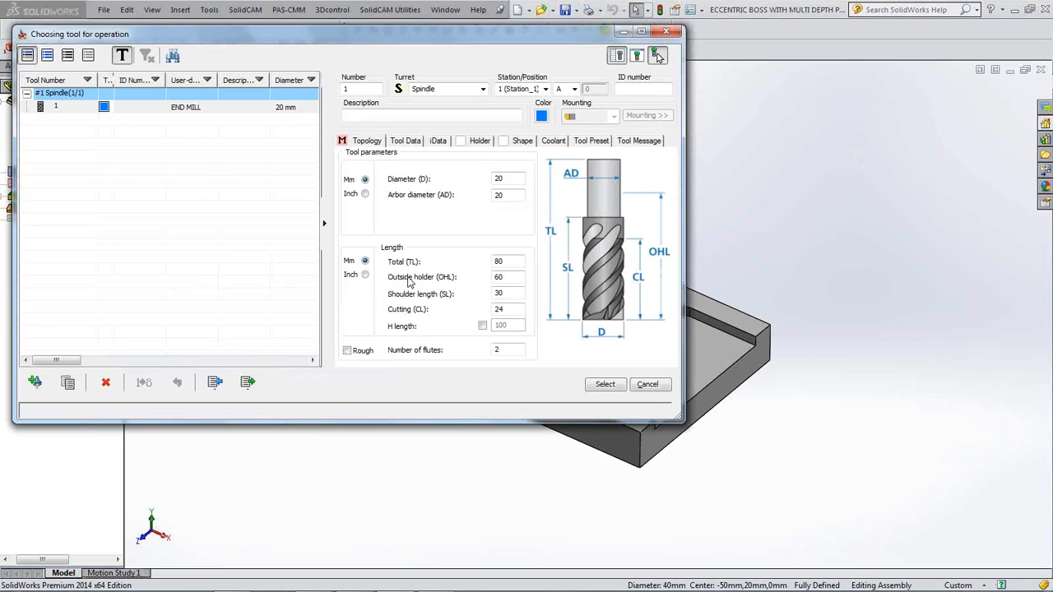
click(604, 384)
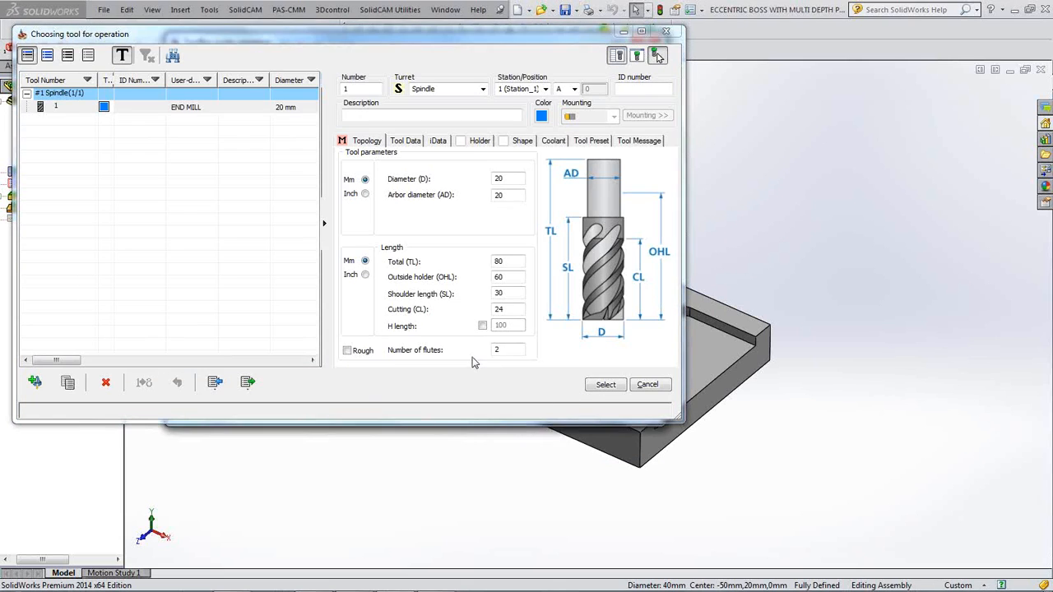
- Set the upper level 0 from the boss top and depth 10 from the part's top face
click(223, 125)
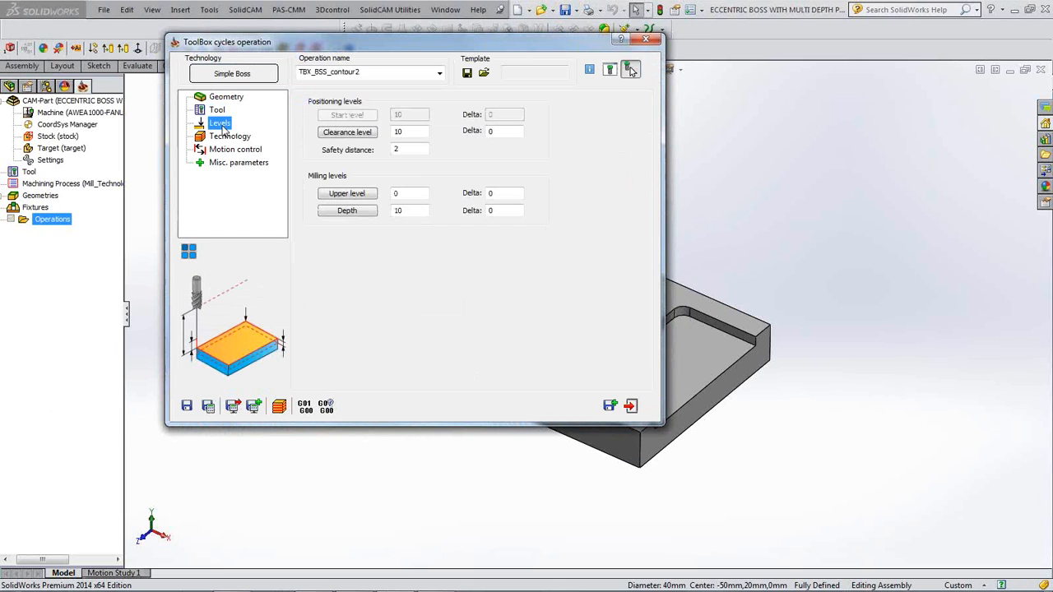
click(355, 194)
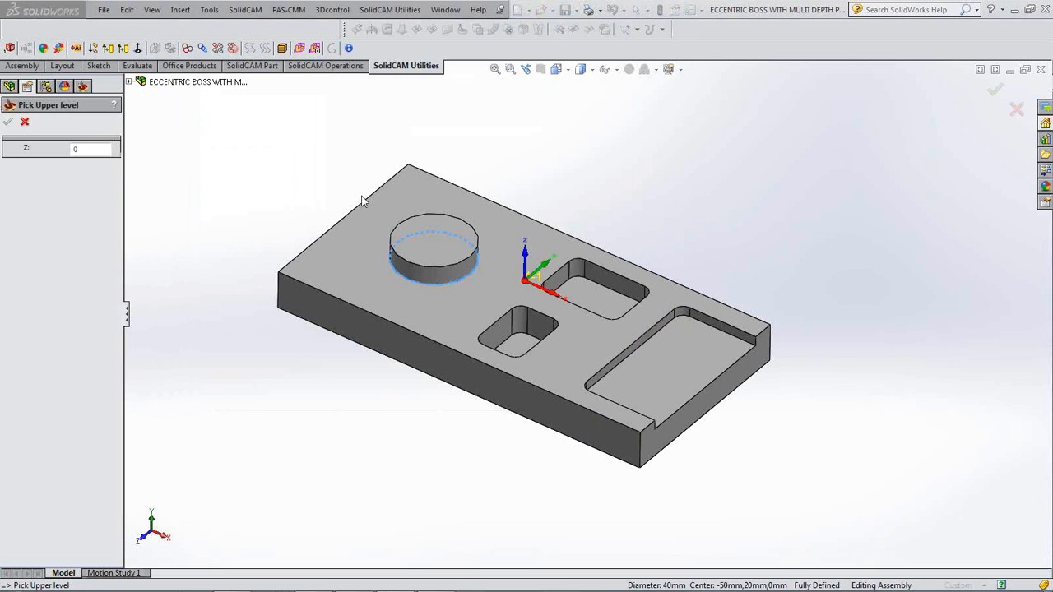
click(398, 232)
click(7, 120)
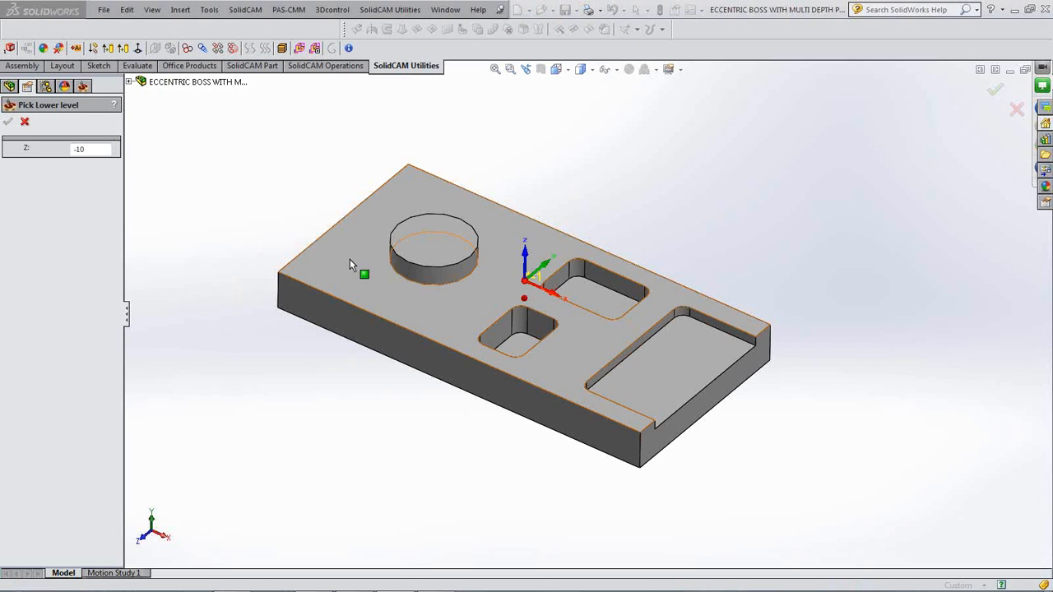
click(349, 259)
click(8, 121)
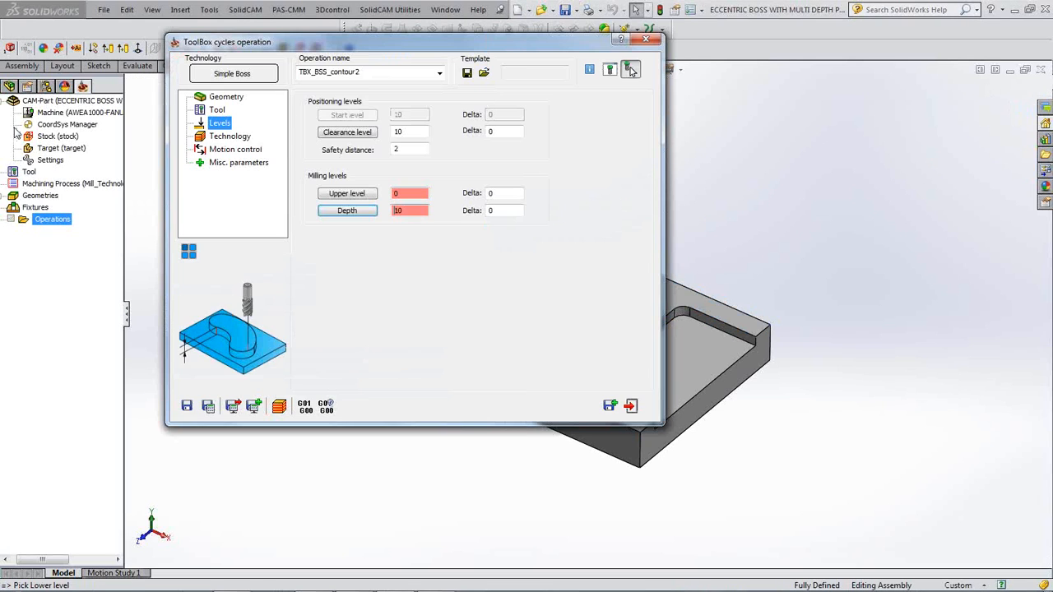
click(230, 138)
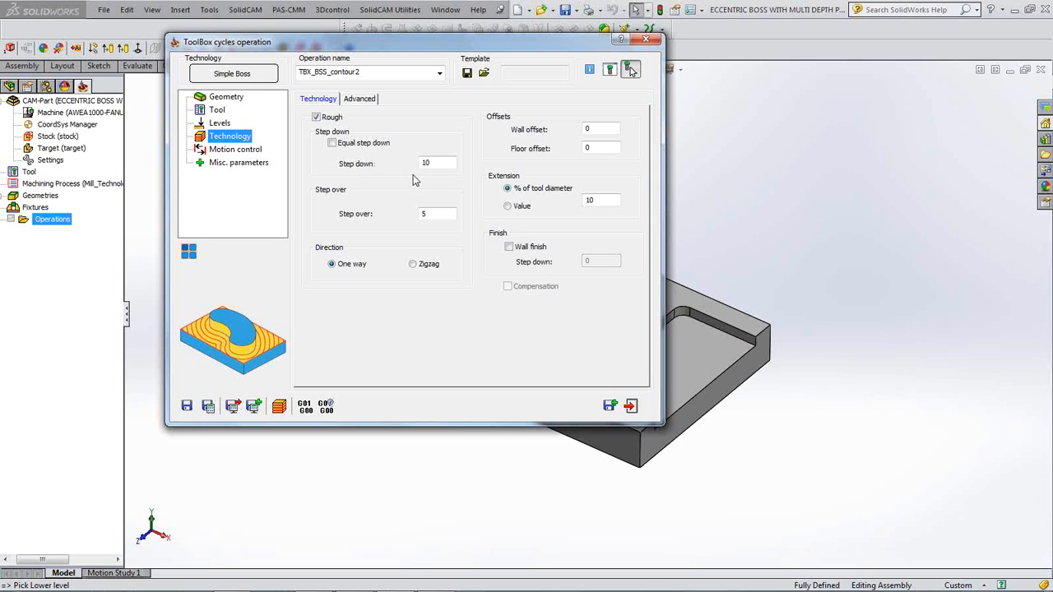
- Change the roughing step over from 5 to 10 and save TBX_BSS_contour2 to the Operations tree
click(436, 162)
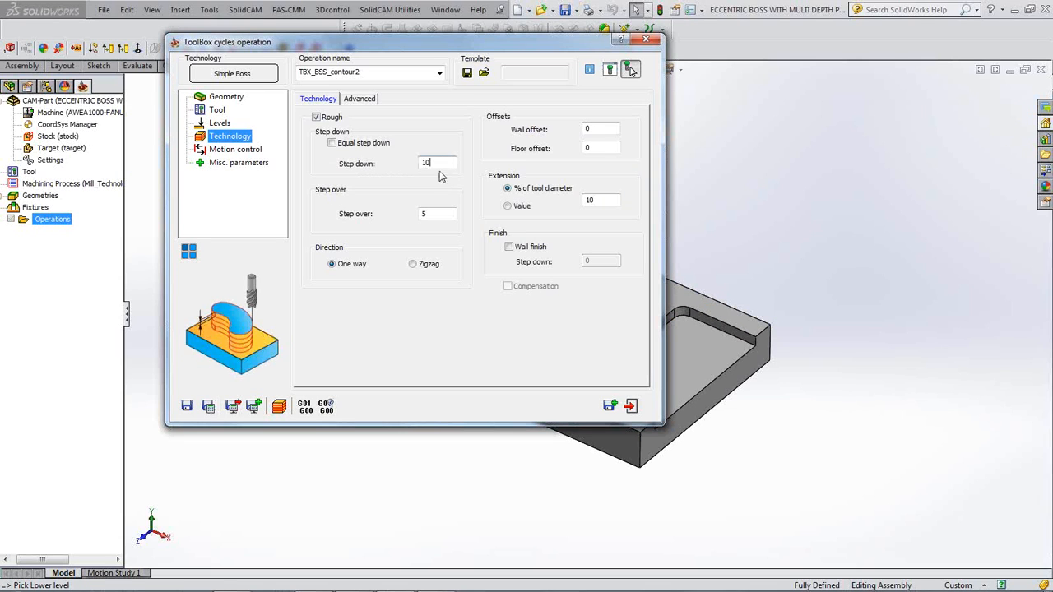
click(438, 214)
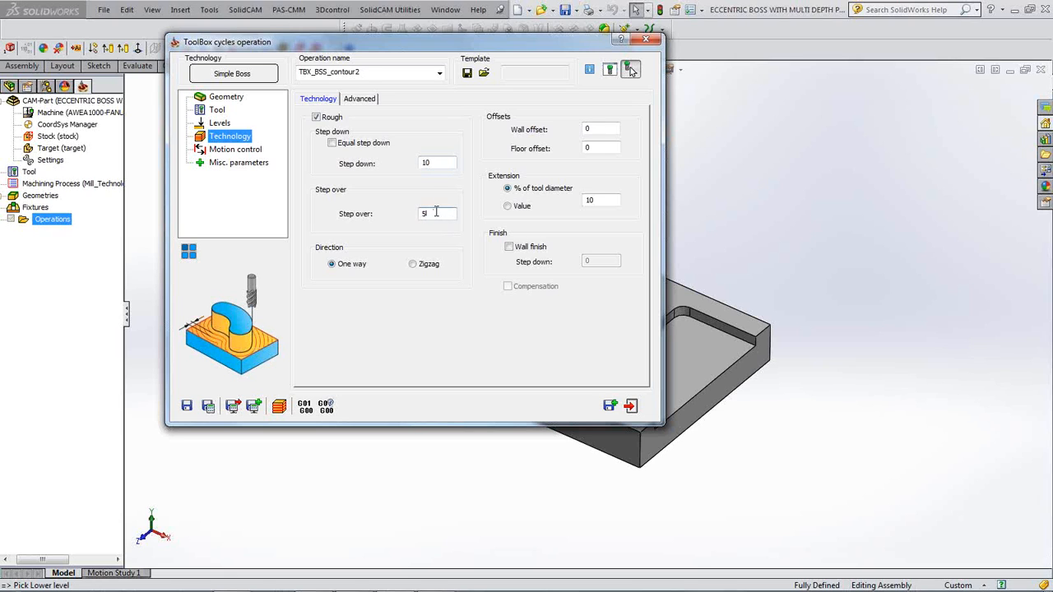
text(10)
click(608, 202)
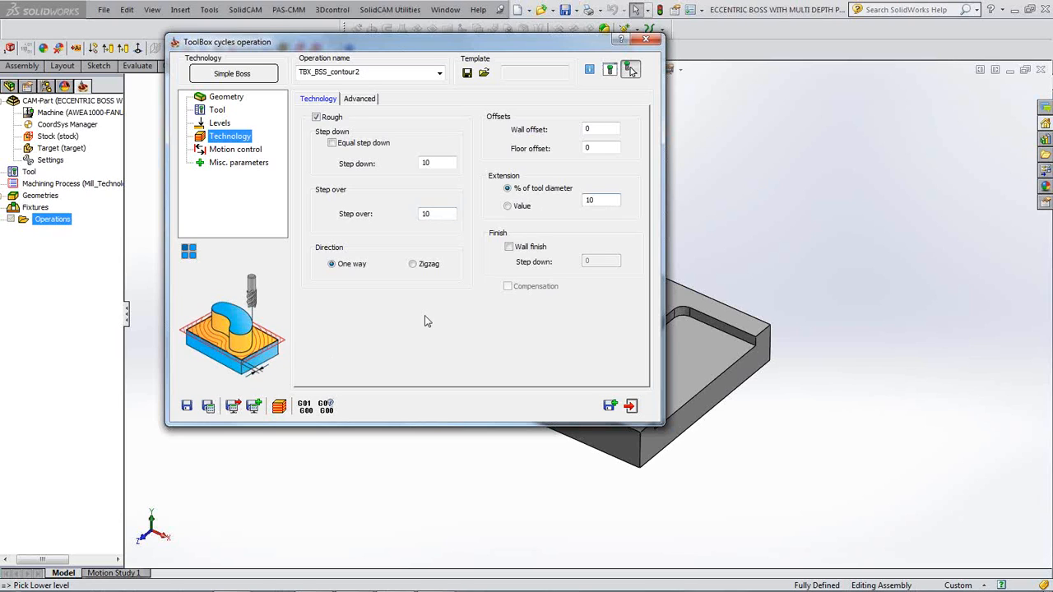
click(606, 201)
click(208, 406)
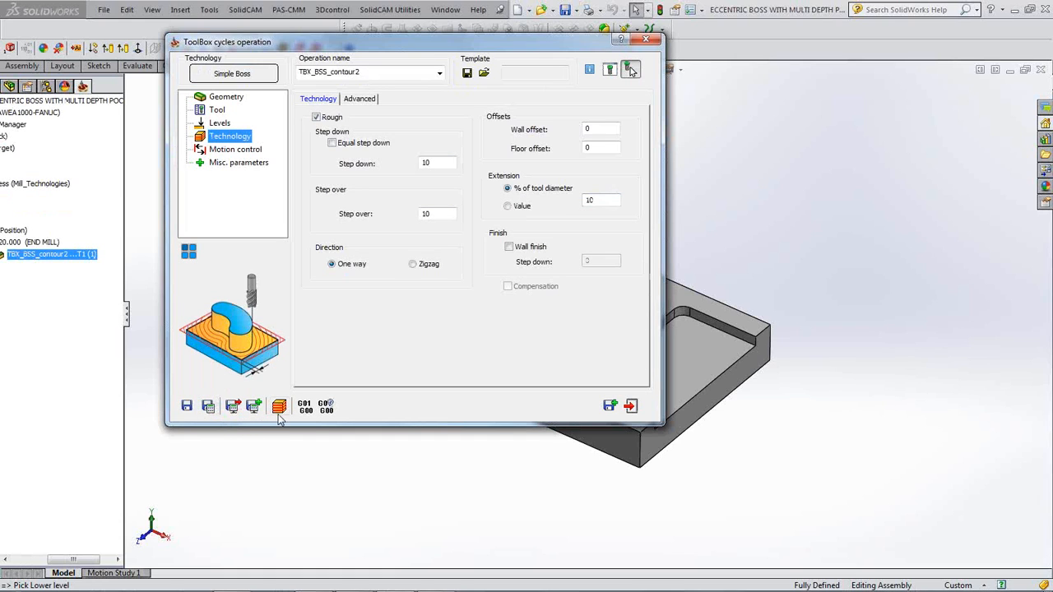
- Display TBX_BSS_contour2's toolpath on the plate, inspect it, then start the simulation
drag(76, 560, 54, 561)
click(33, 254)
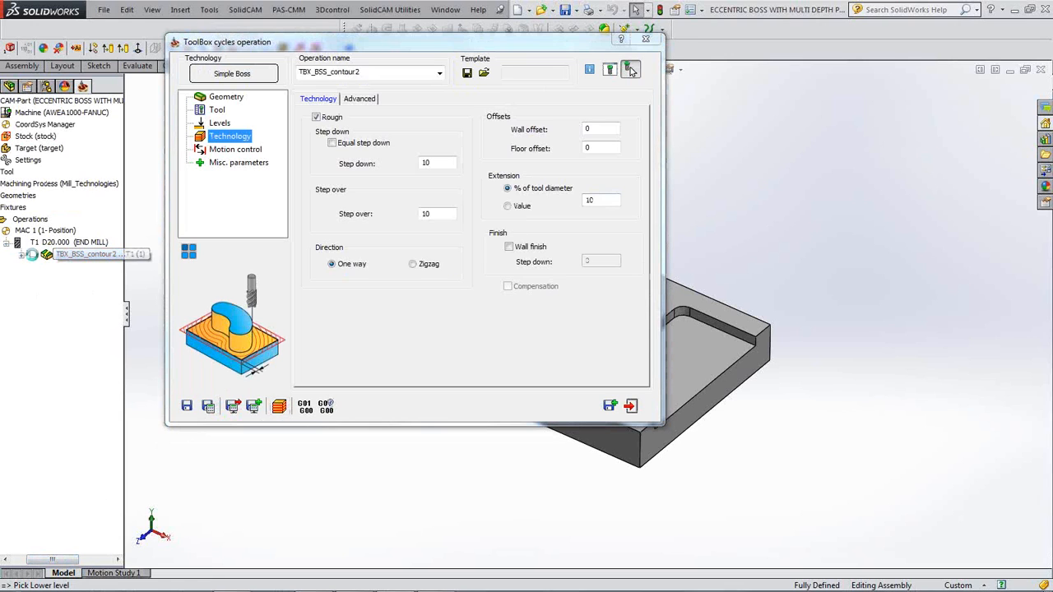
double_click(384, 43)
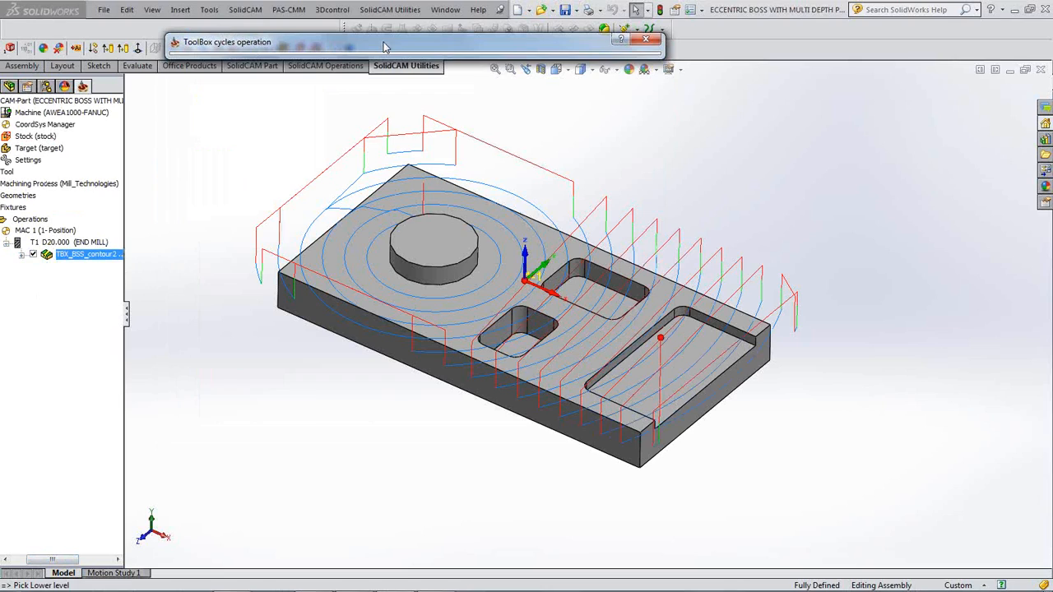
click(241, 237)
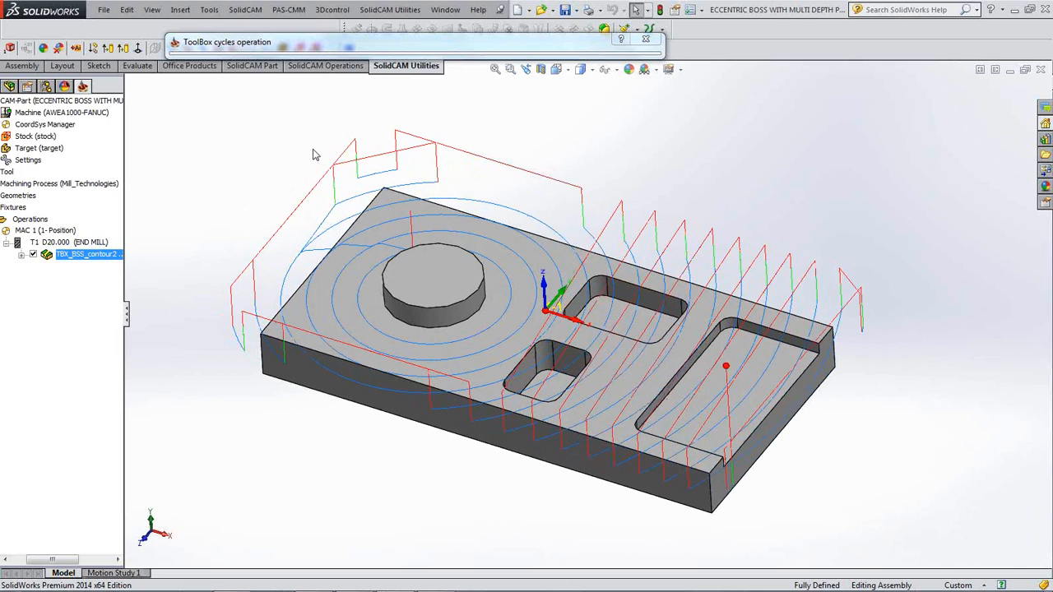
click(398, 44)
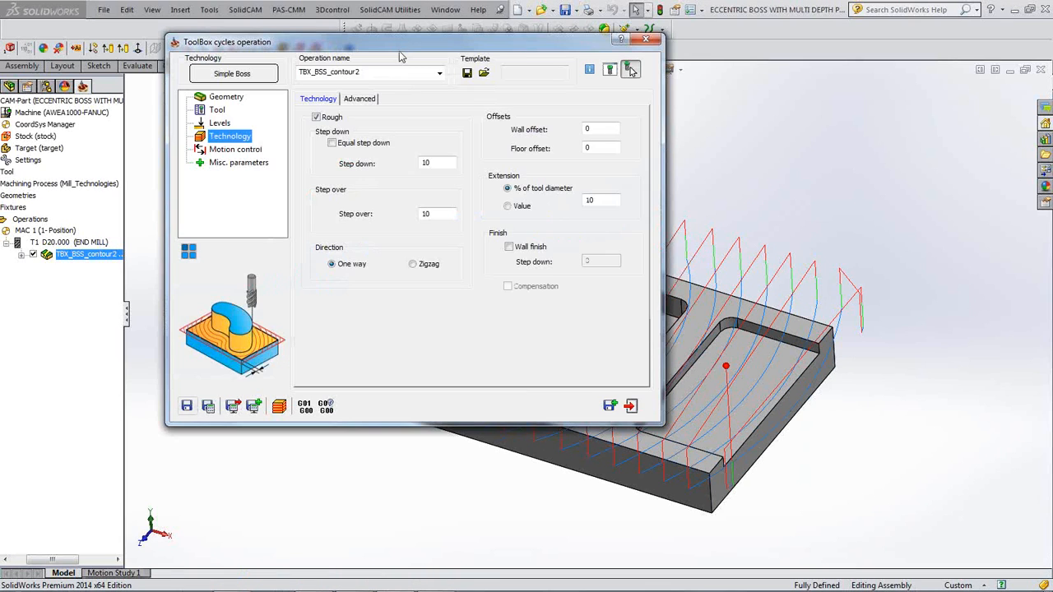
click(279, 406)
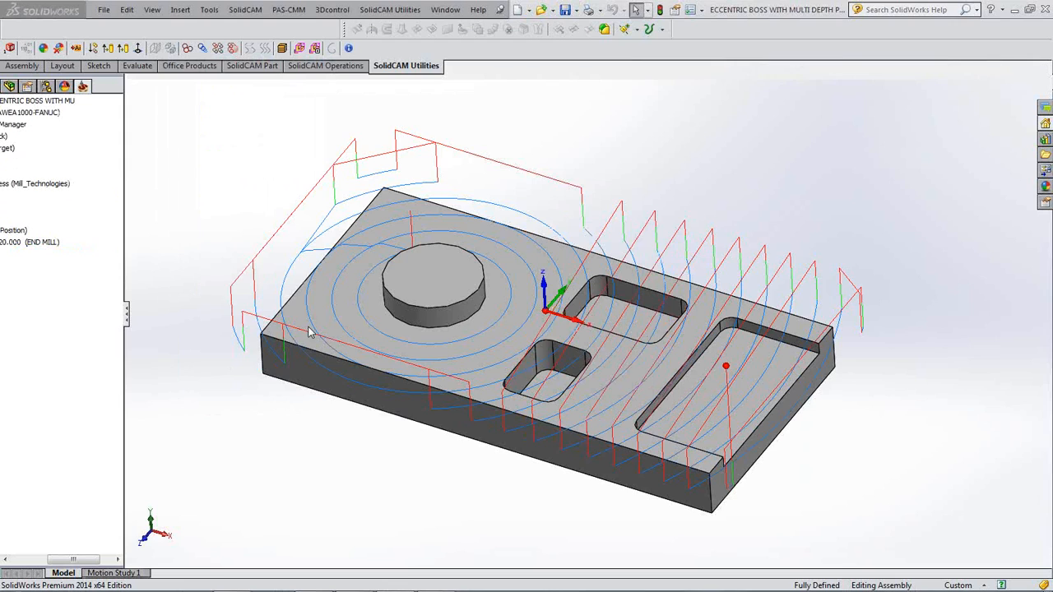
- Step and play the SolidVerify simulation until the plate is cut around the boss, then close it
click(142, 506)
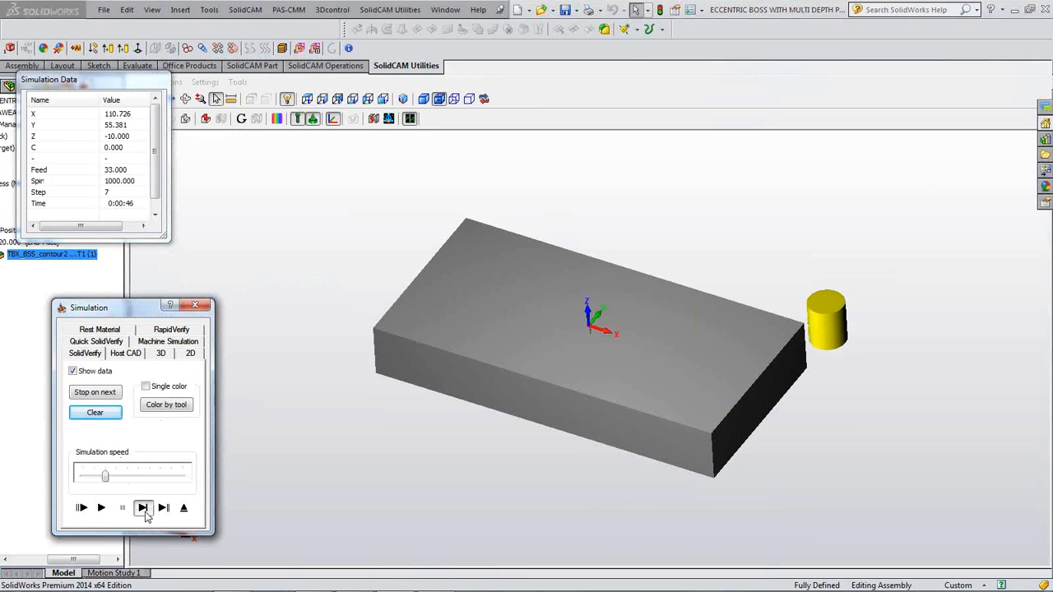
click(142, 507)
click(142, 508)
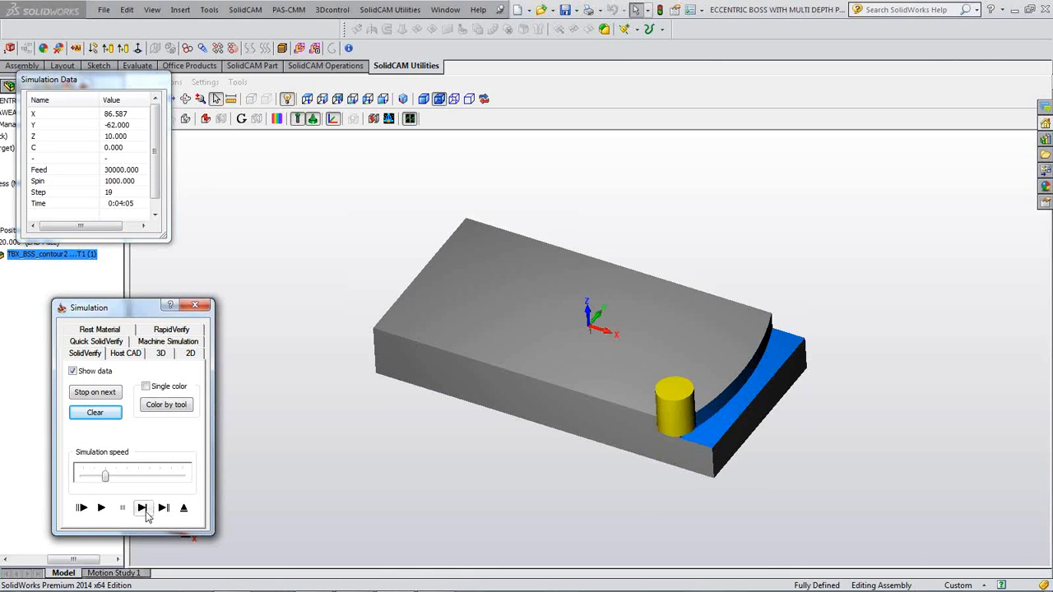
click(101, 507)
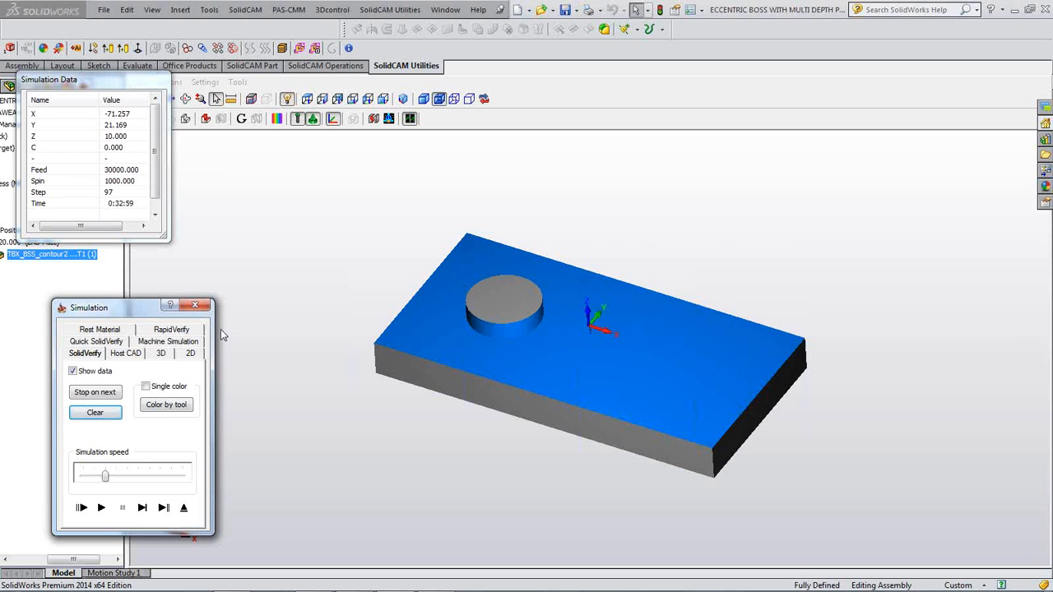
click(195, 306)
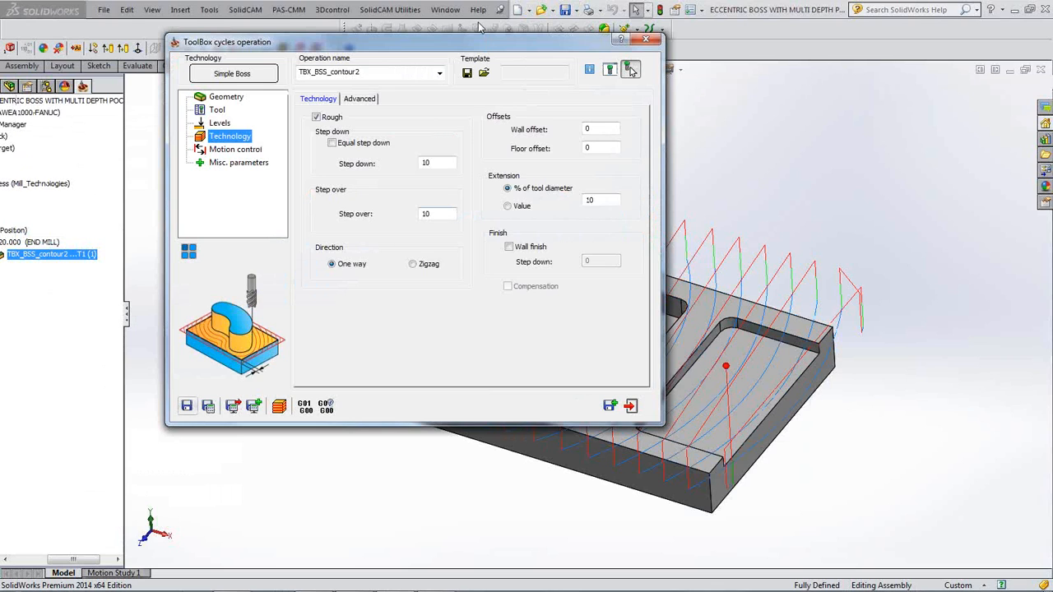
- Review the toolbox cycle grid without changes, then close the ToolBox cycles operation dialog
click(245, 75)
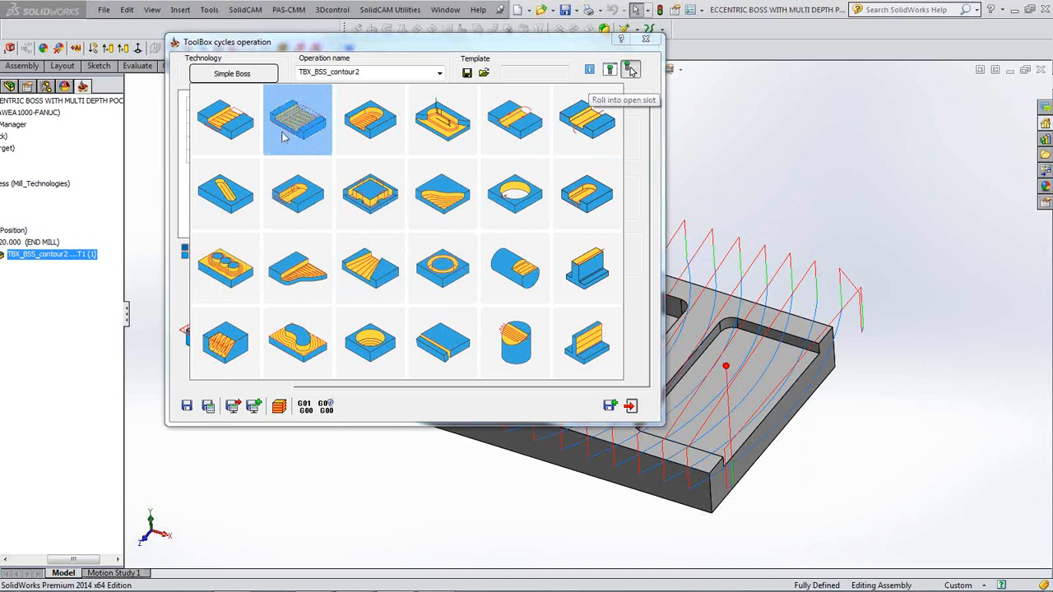
click(261, 78)
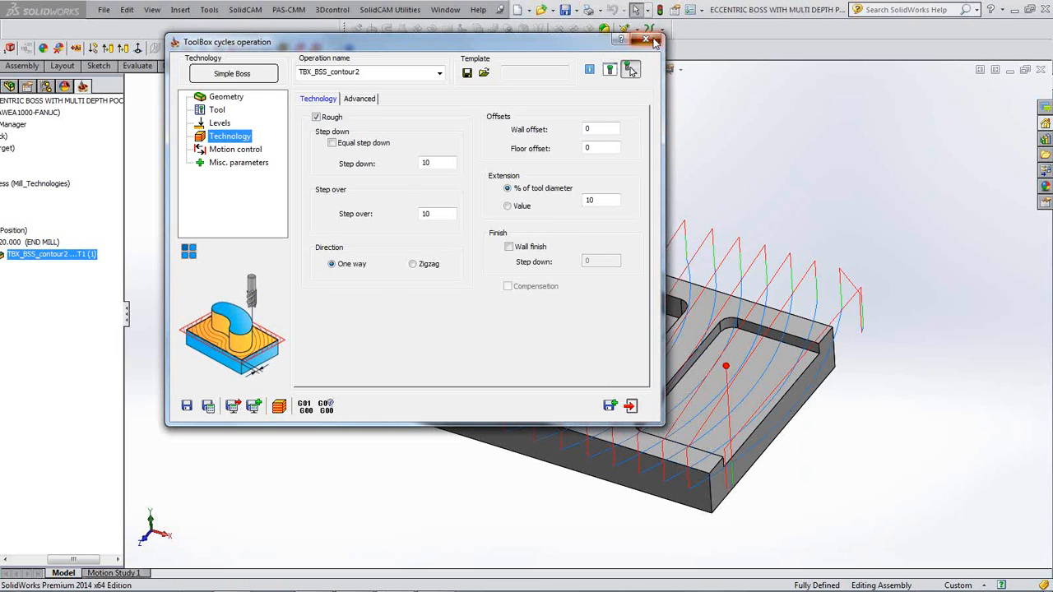
click(646, 39)
drag(75, 559, 47, 559)
click(48, 255)
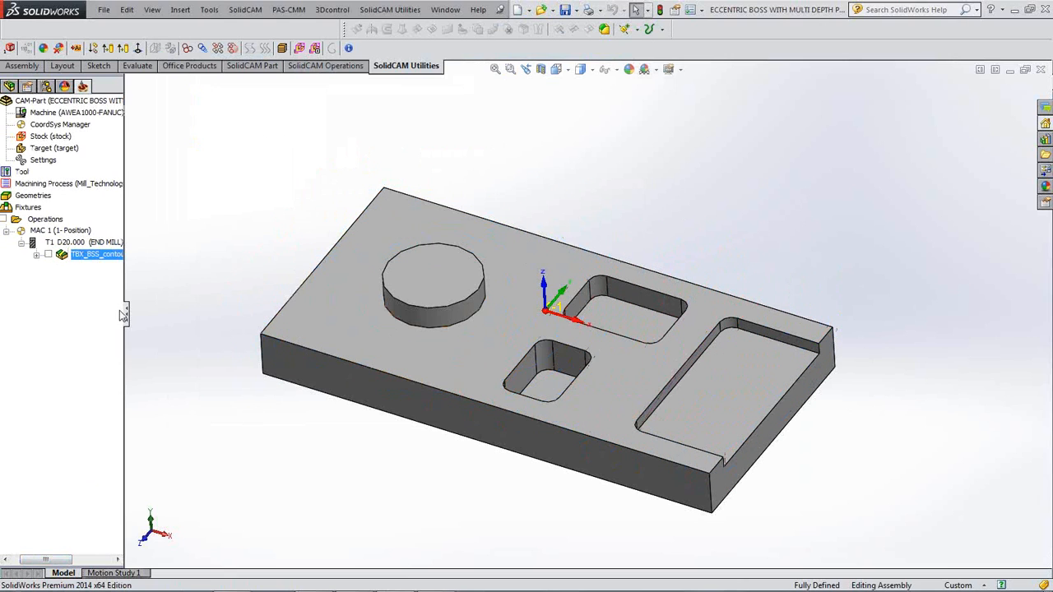
key(Up)
key(Down)
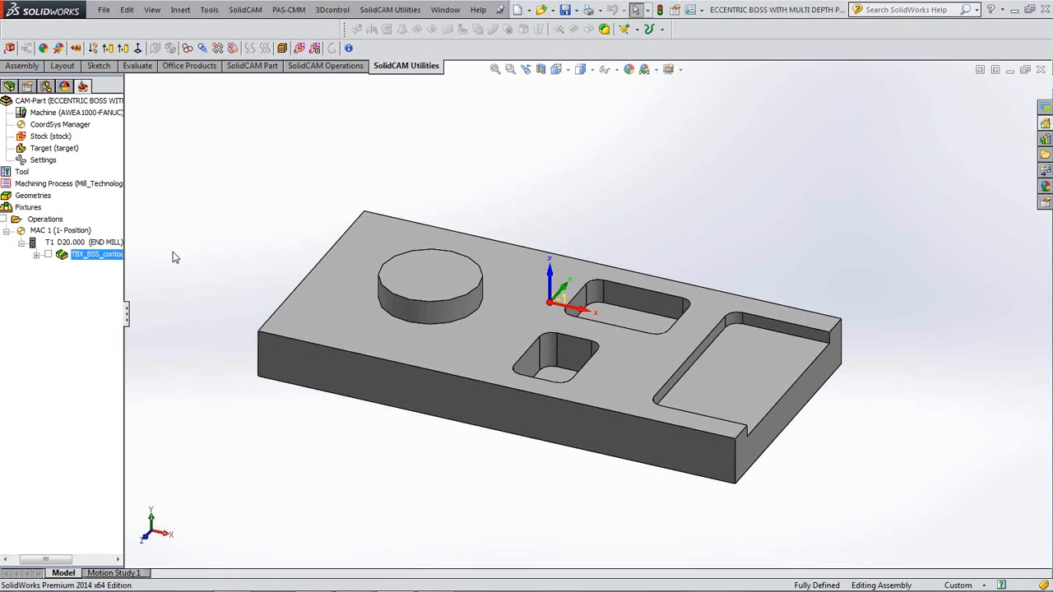
scroll(253, 291, down, 3)
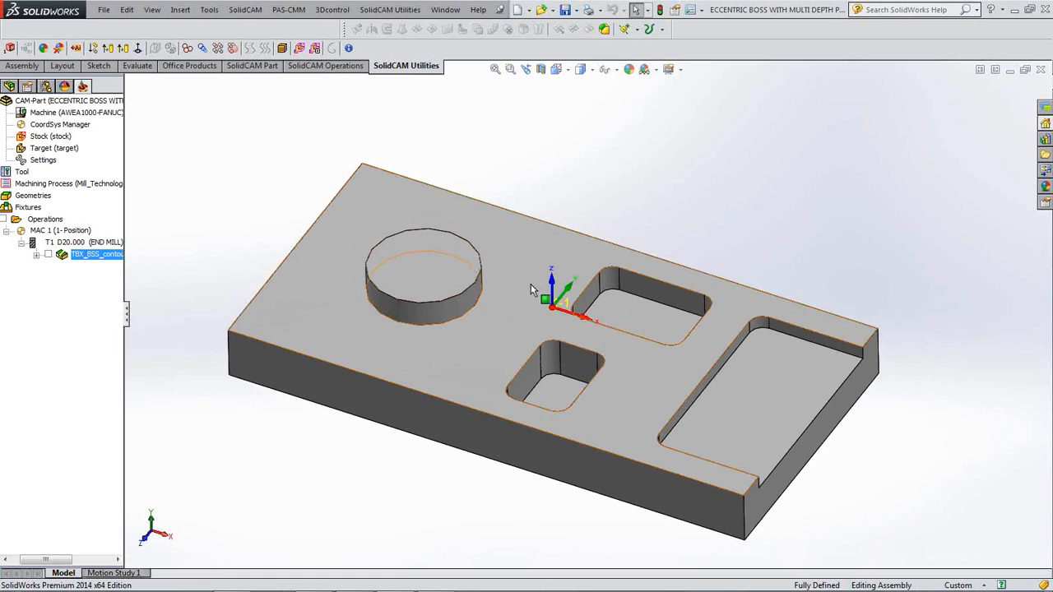
click(620, 298)
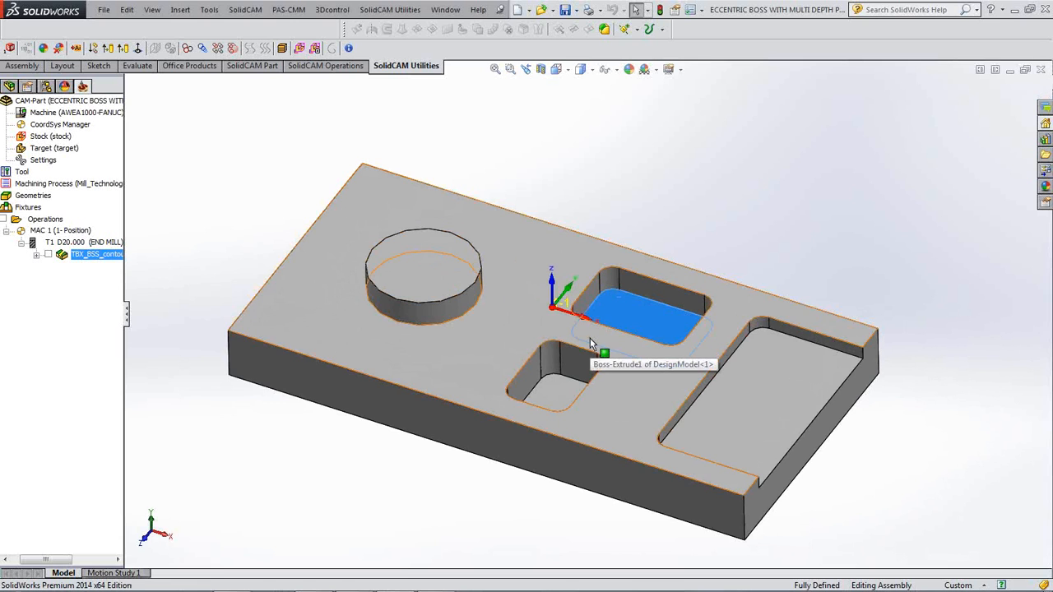
key(ctrl+8)
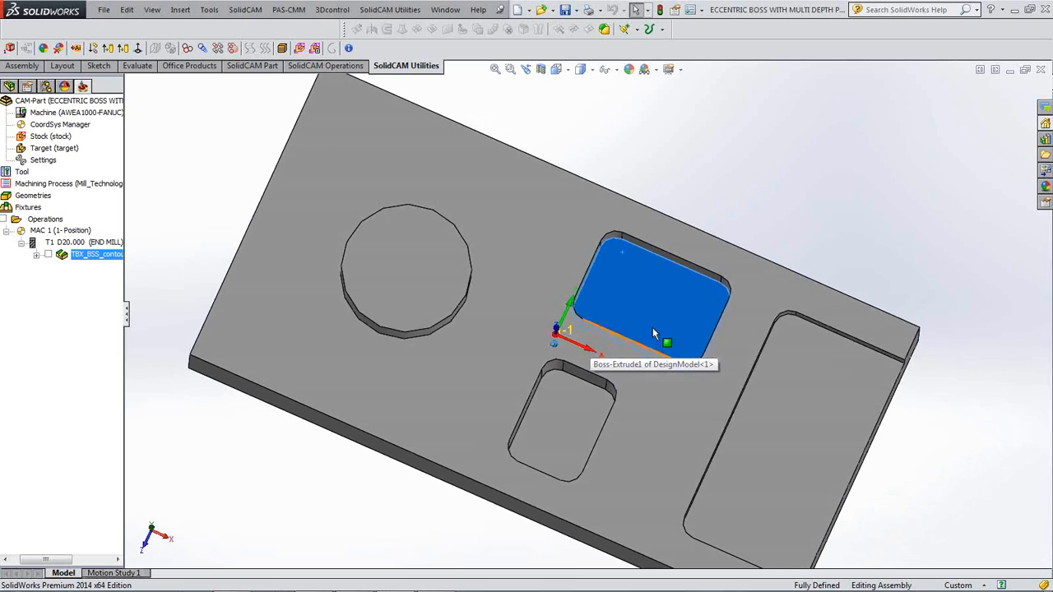
middle_drag(664, 356, 658, 308)
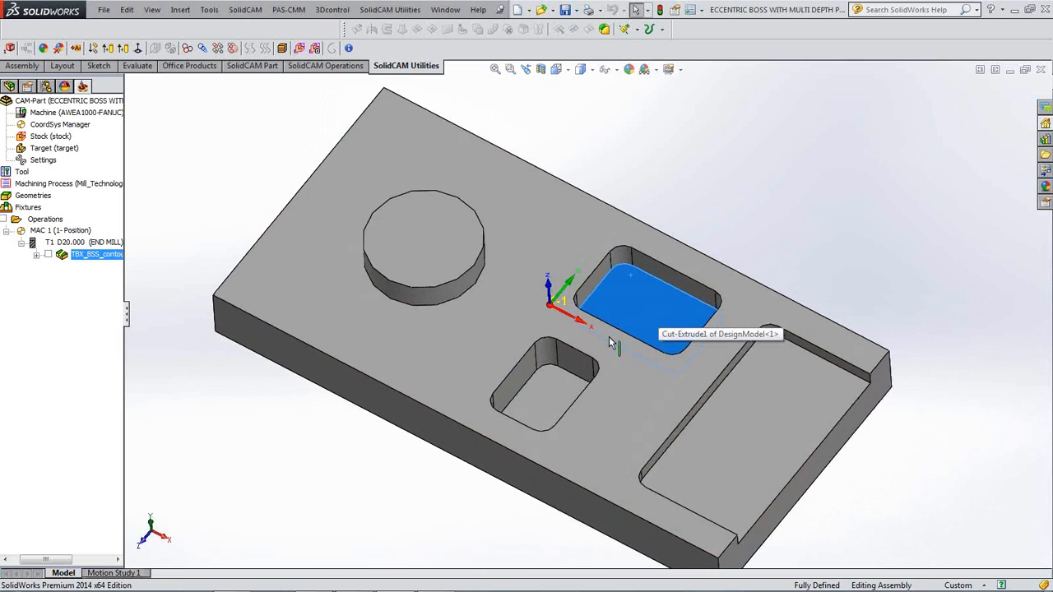
click(540, 382)
scroll(566, 448, up, 1)
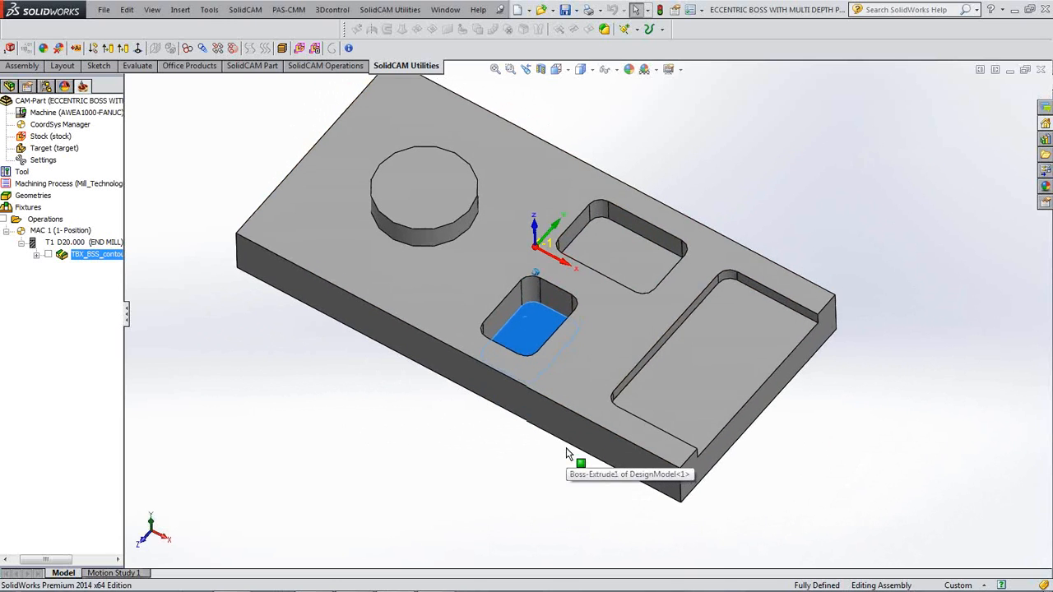
click(690, 356)
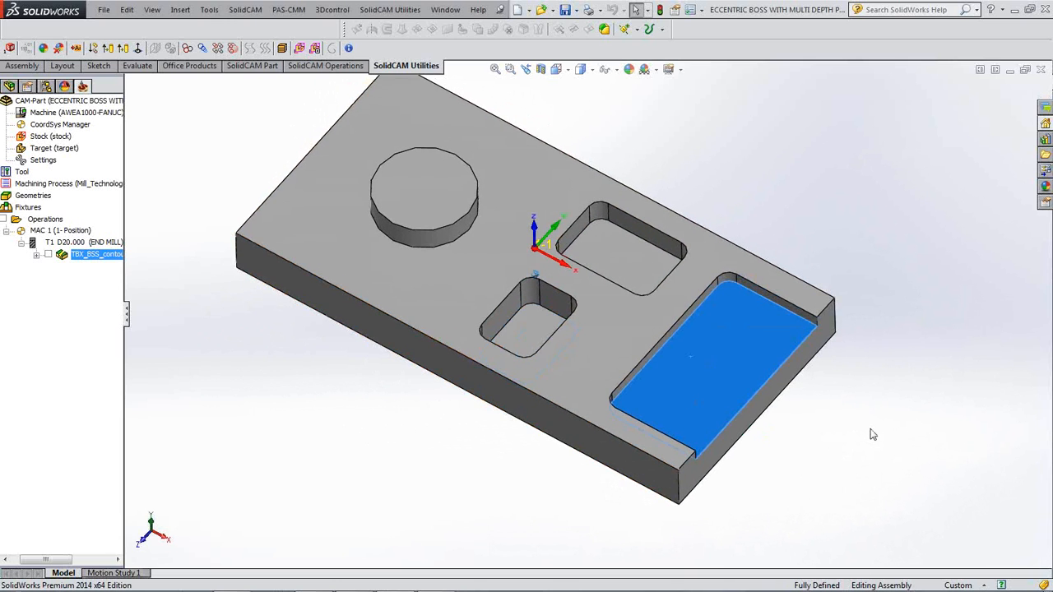
key(Up)
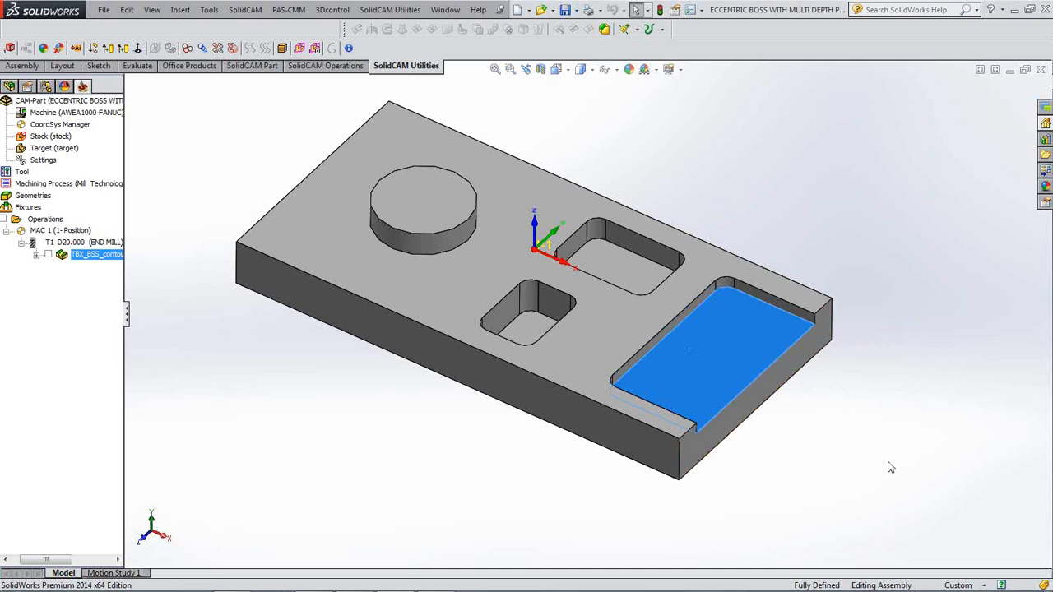
click(861, 458)
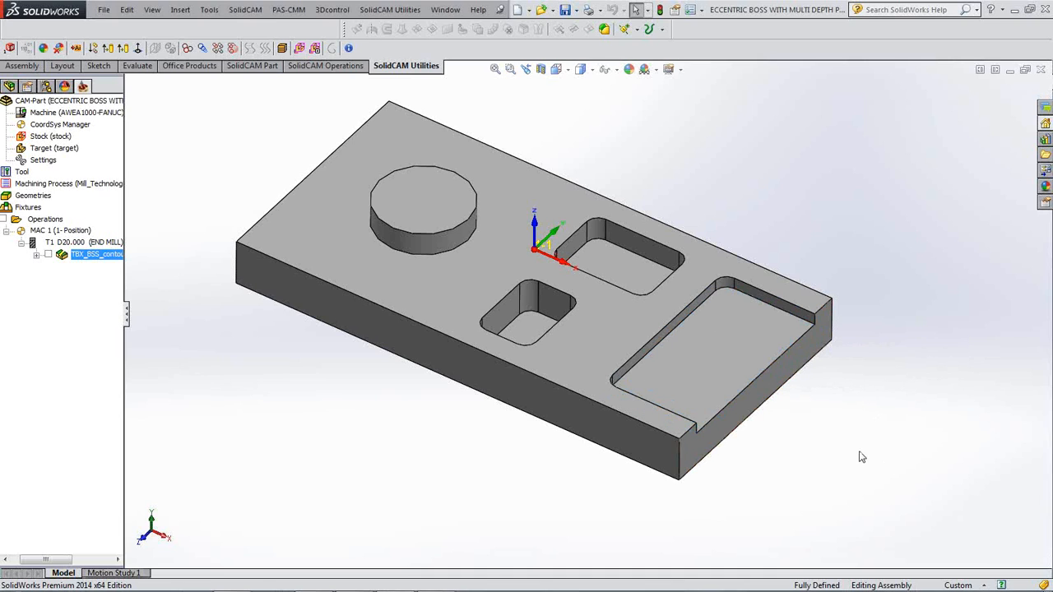
middle_drag(846, 274, 846, 277)
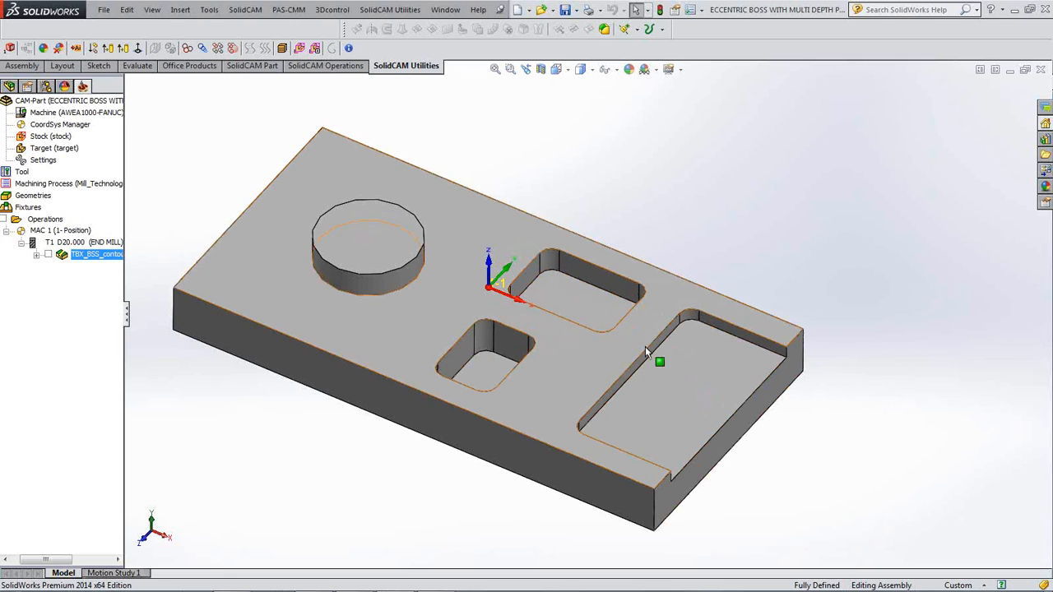
click(589, 305)
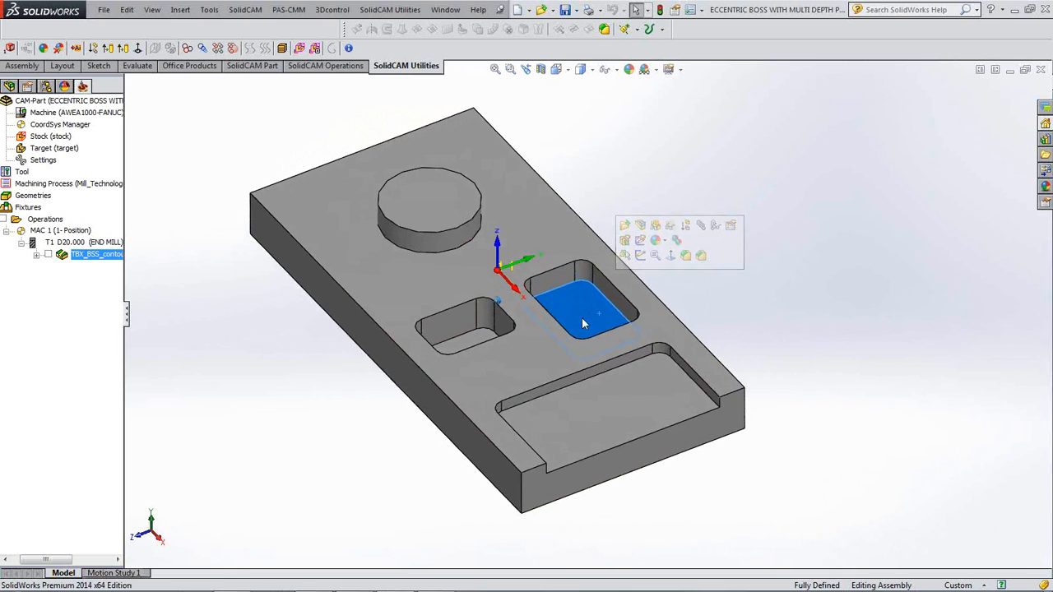
click(467, 341)
click(627, 411)
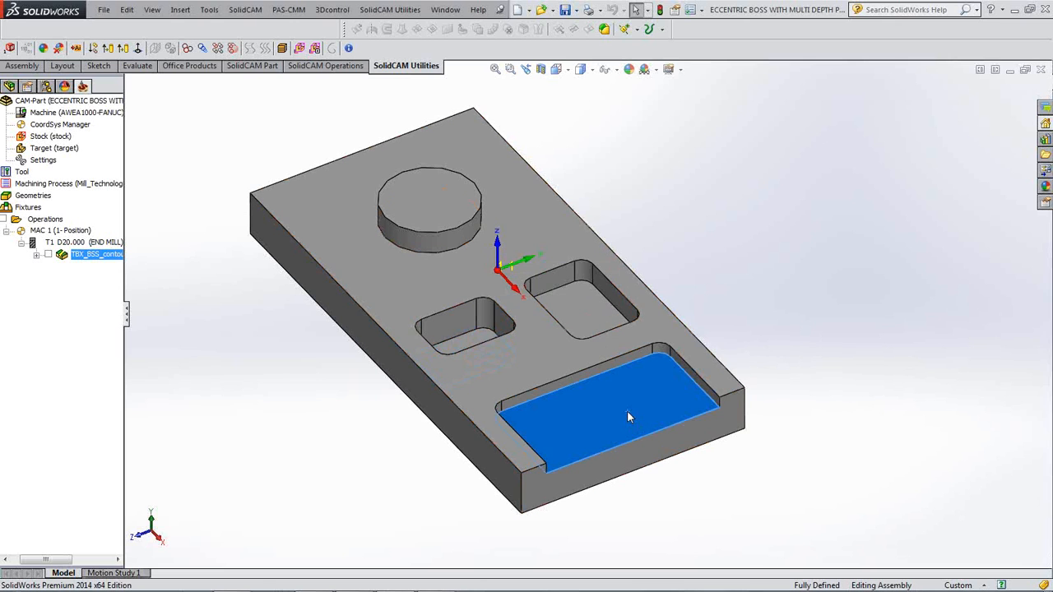
click(848, 426)
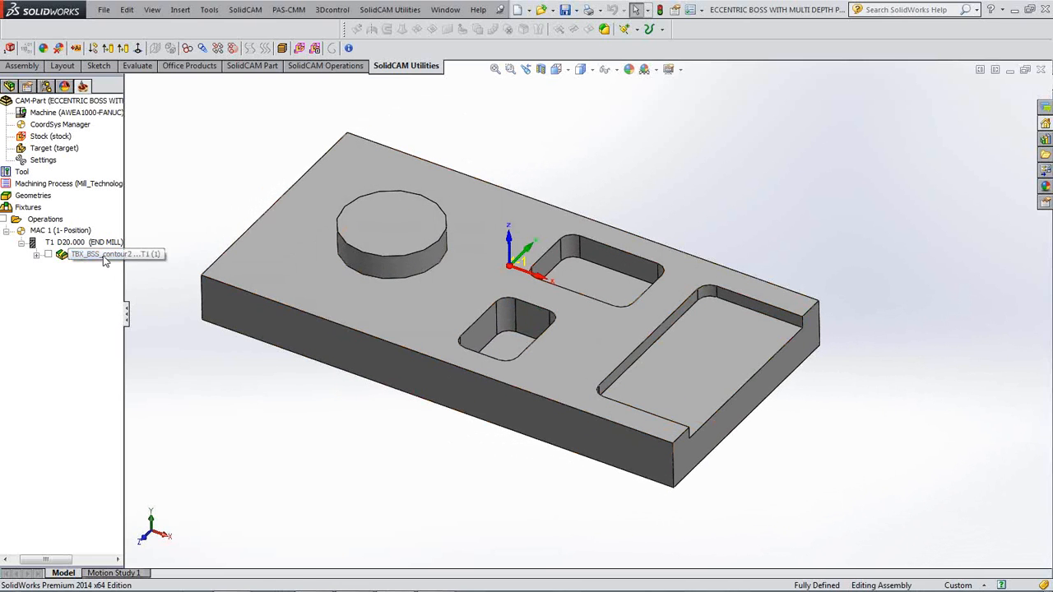
- Add a Pocket milling operation and begin a new geometry named contour3
right_click(104, 258)
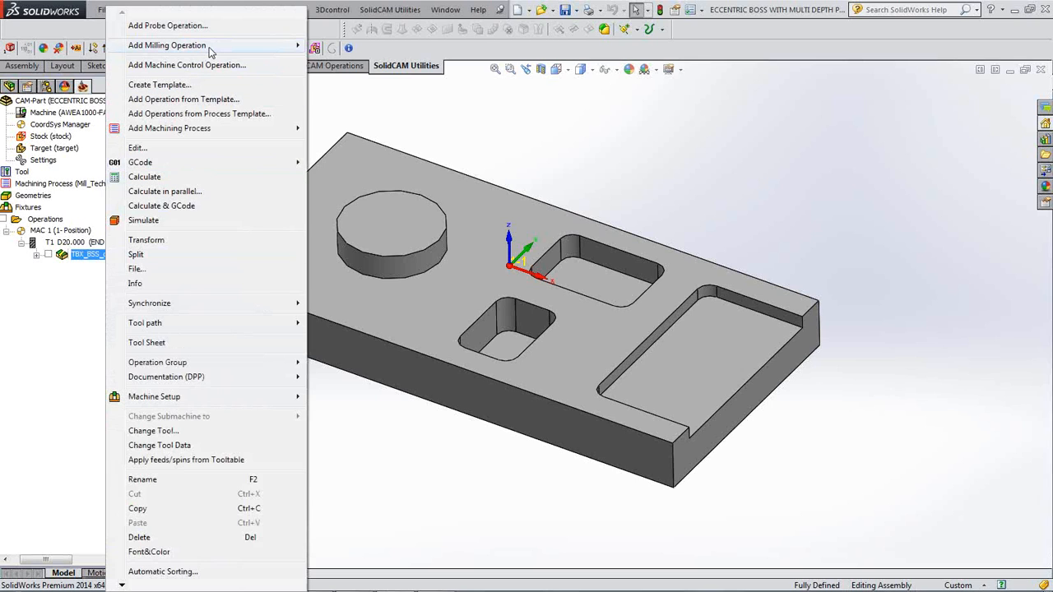
mouse_move(211, 51)
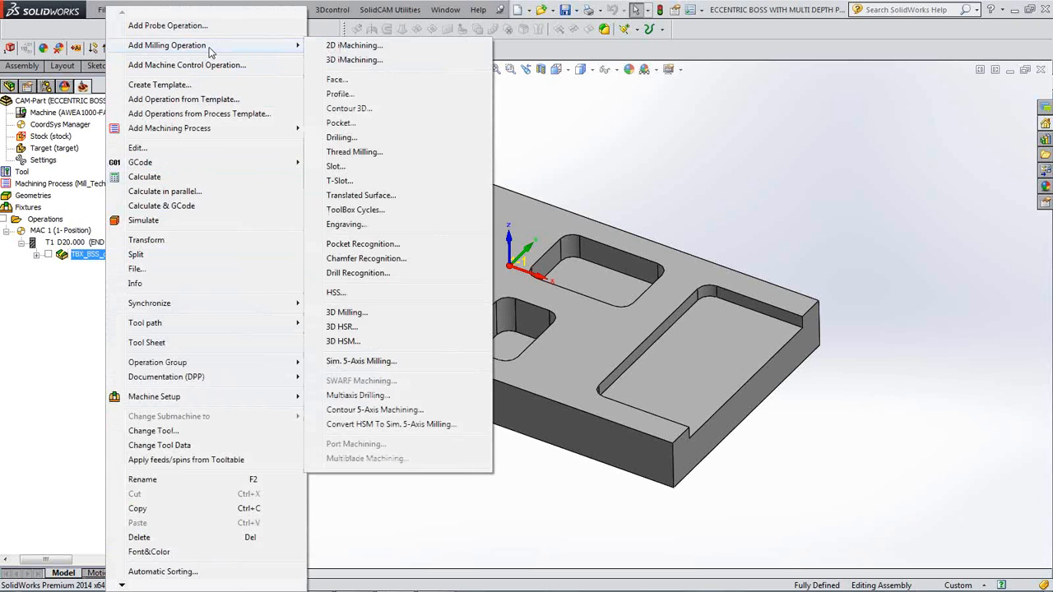
click(340, 122)
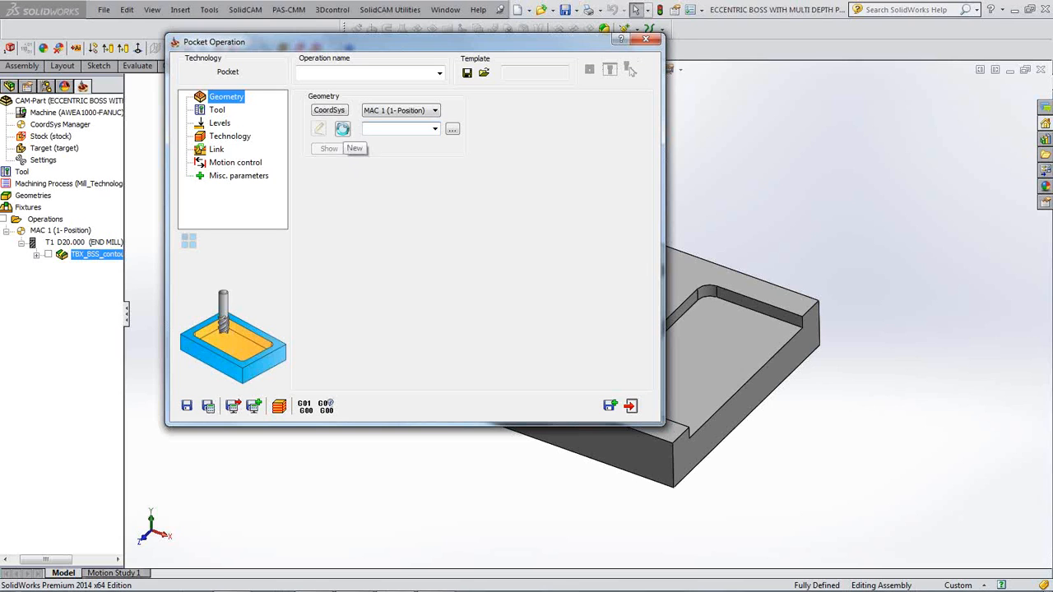
click(354, 148)
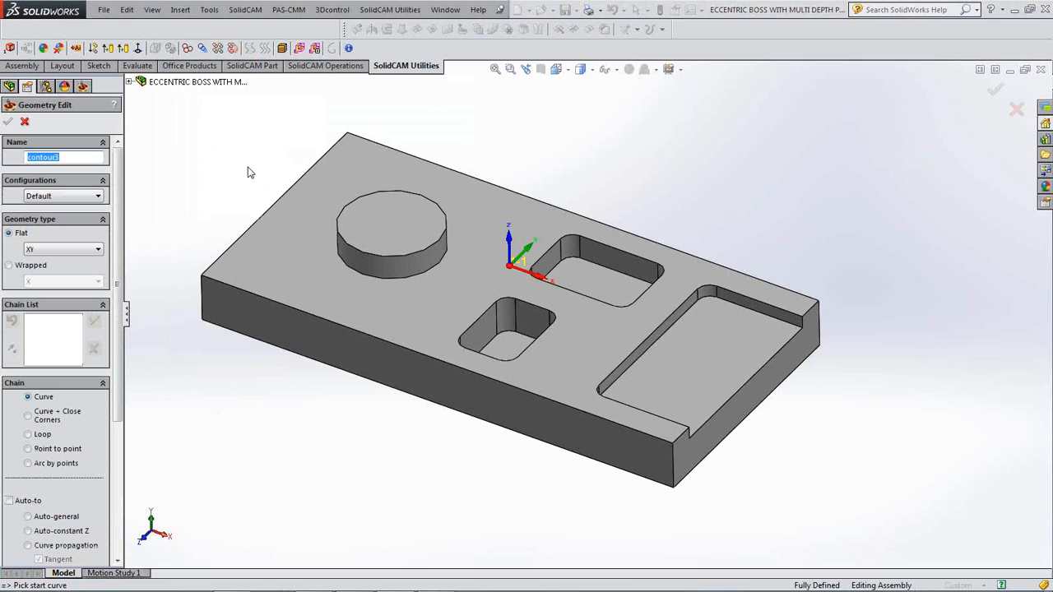
- Multi-chain the rear, small front and large open pocket outlines, closing chain 3
drag(116, 193, 112, 349)
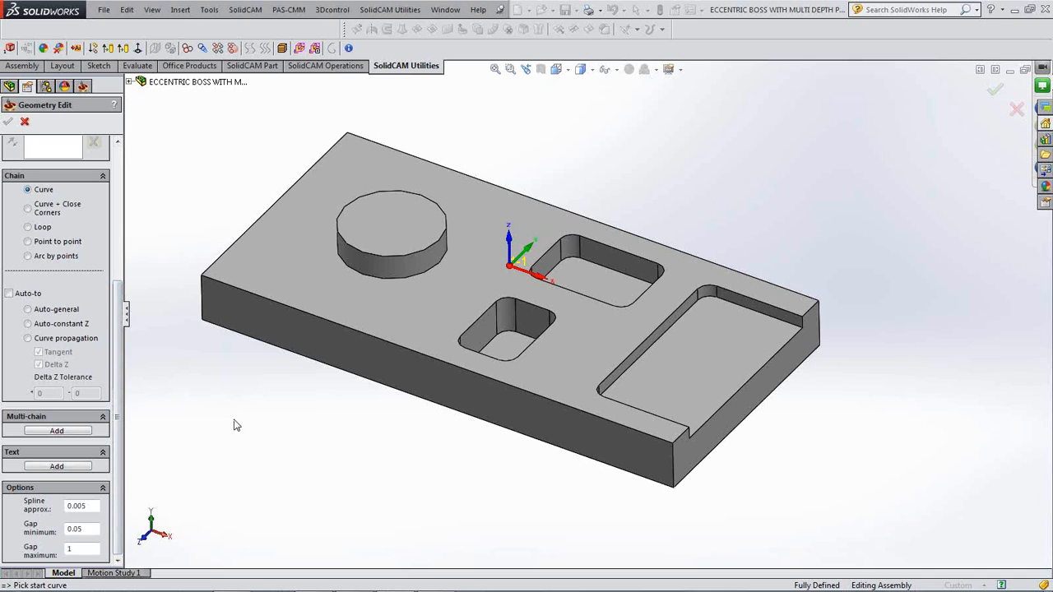
click(70, 434)
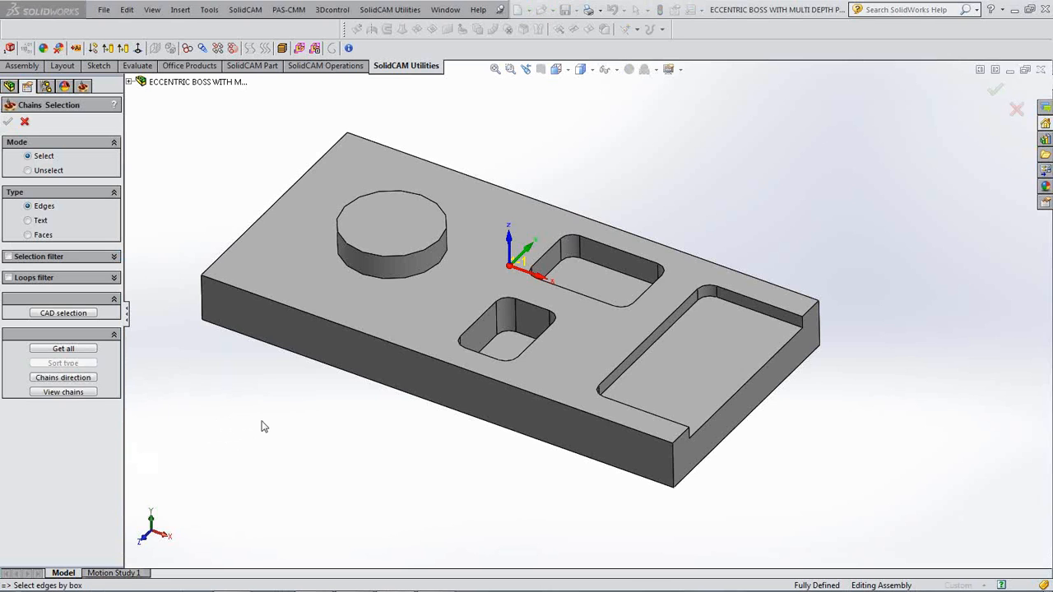
middle_drag(263, 426, 357, 400)
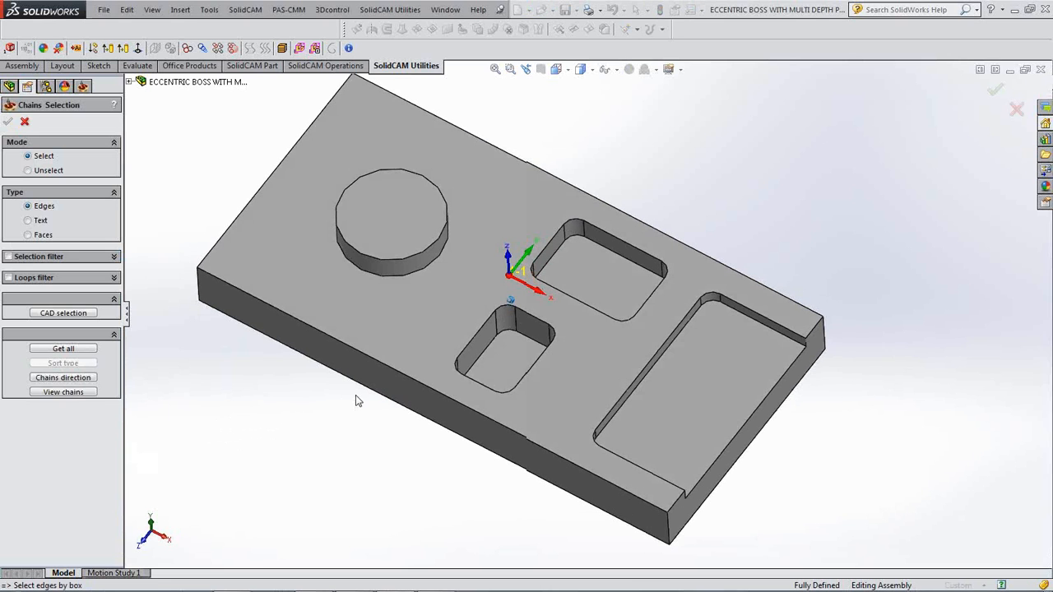
click(585, 269)
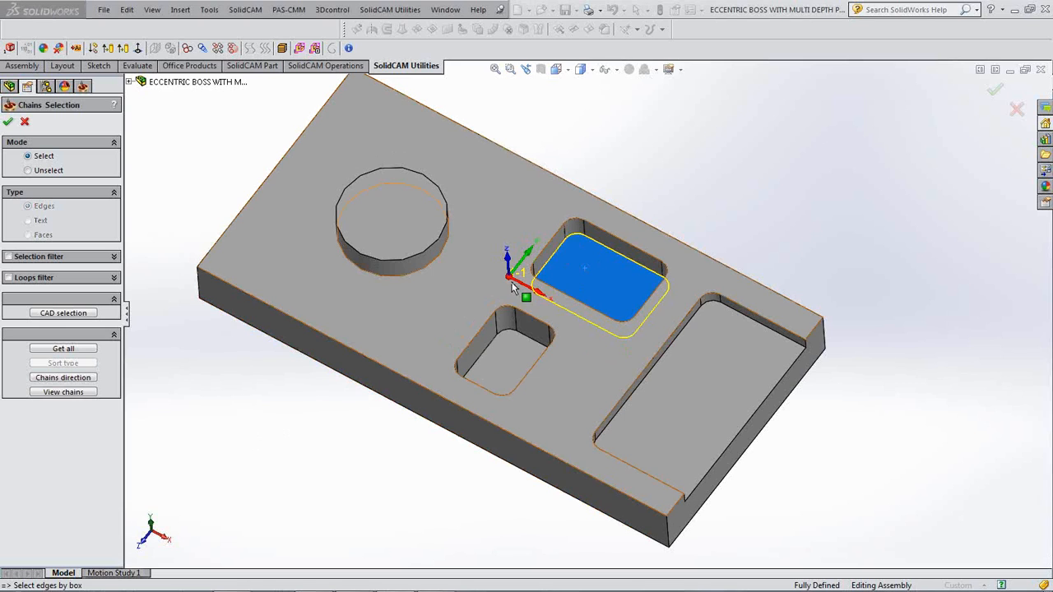
click(504, 354)
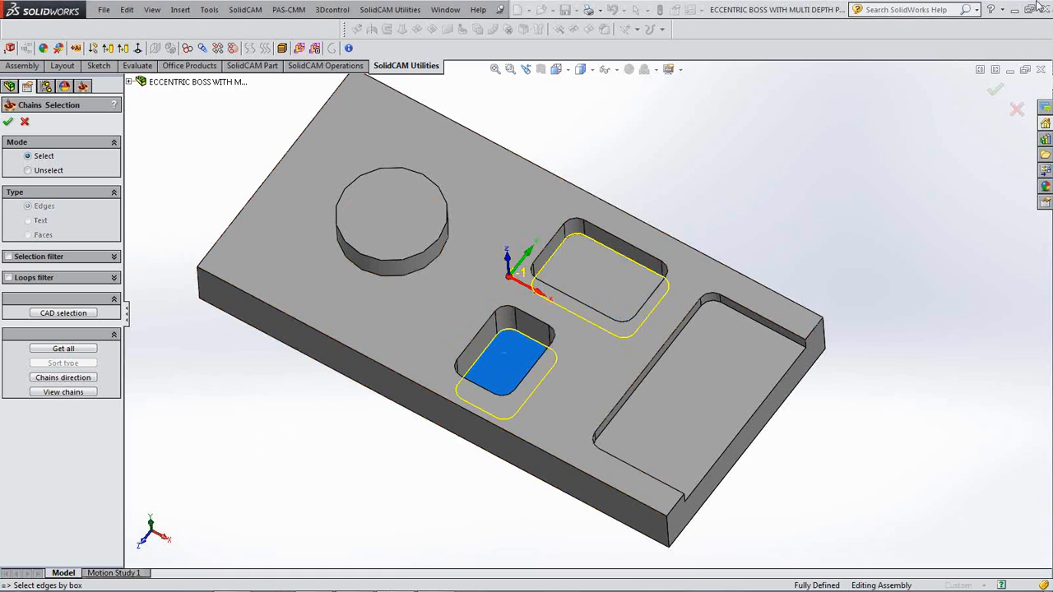
click(702, 382)
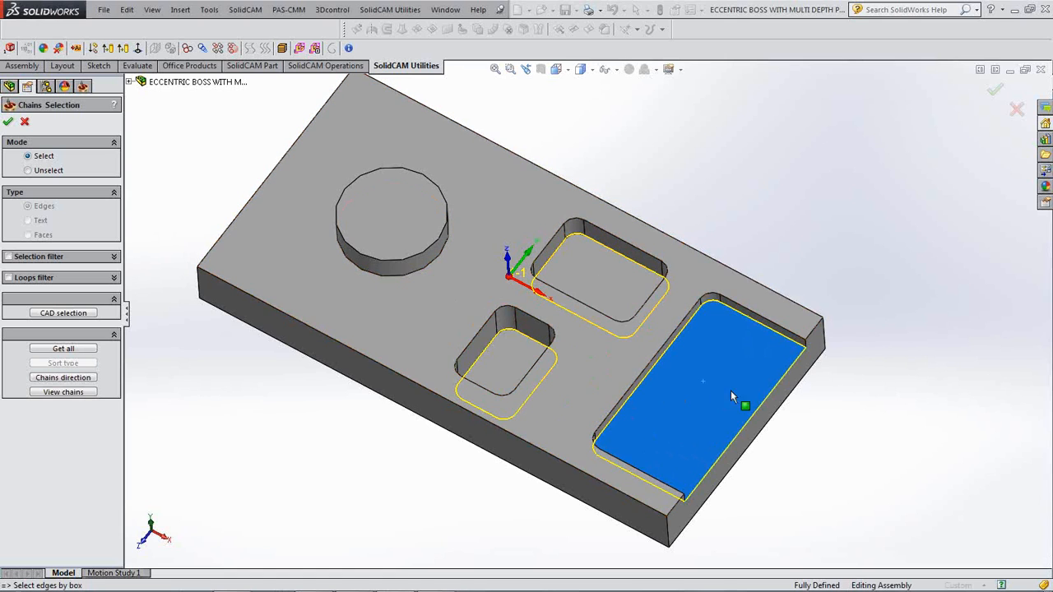
click(7, 121)
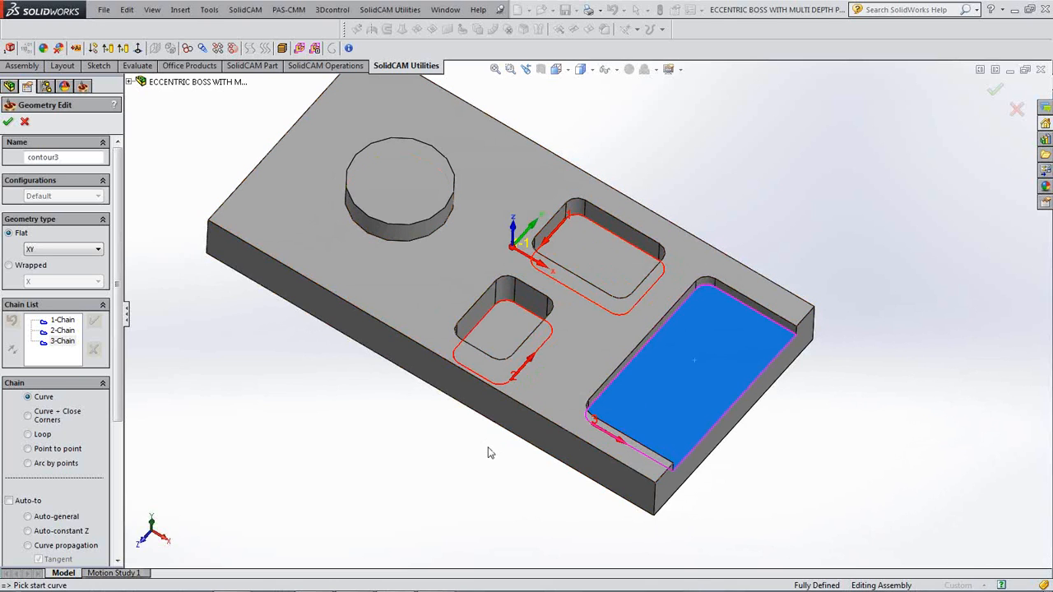
click(729, 411)
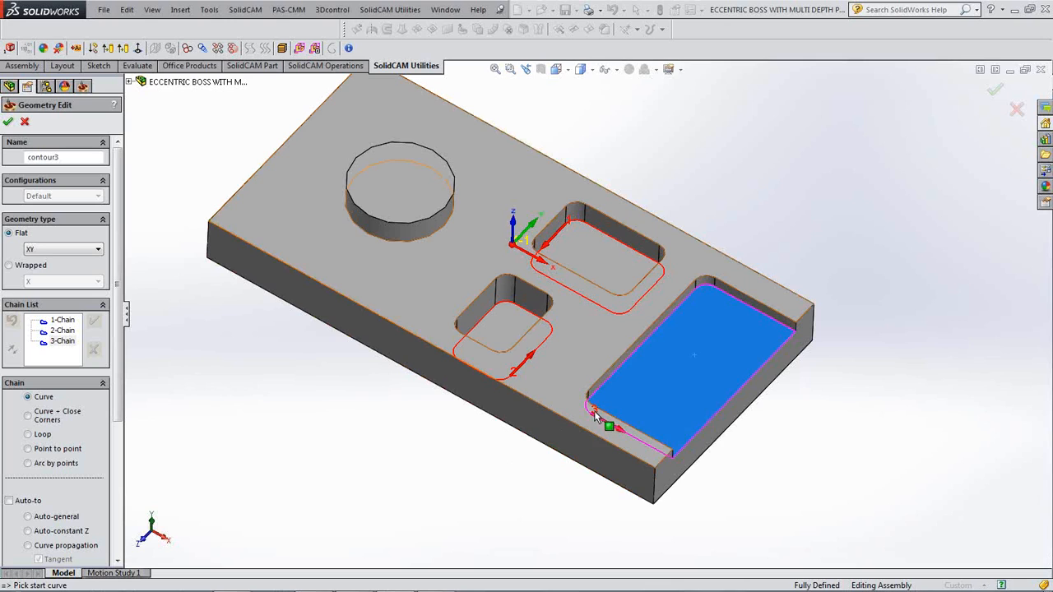
- Mark two edges of the large pocket's chain 3 as open and accept contour3
right_click(57, 342)
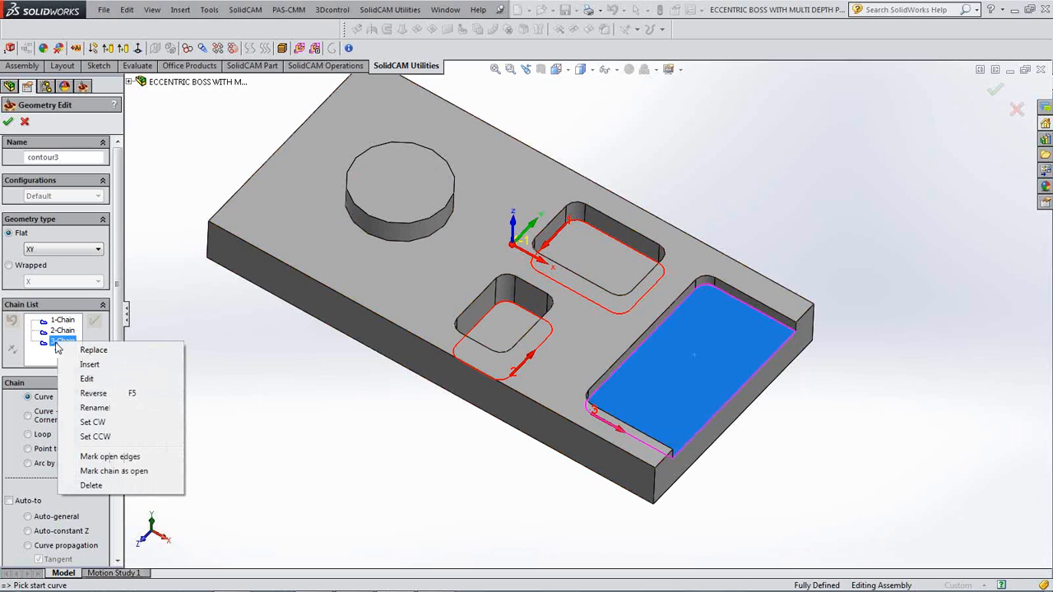
click(110, 457)
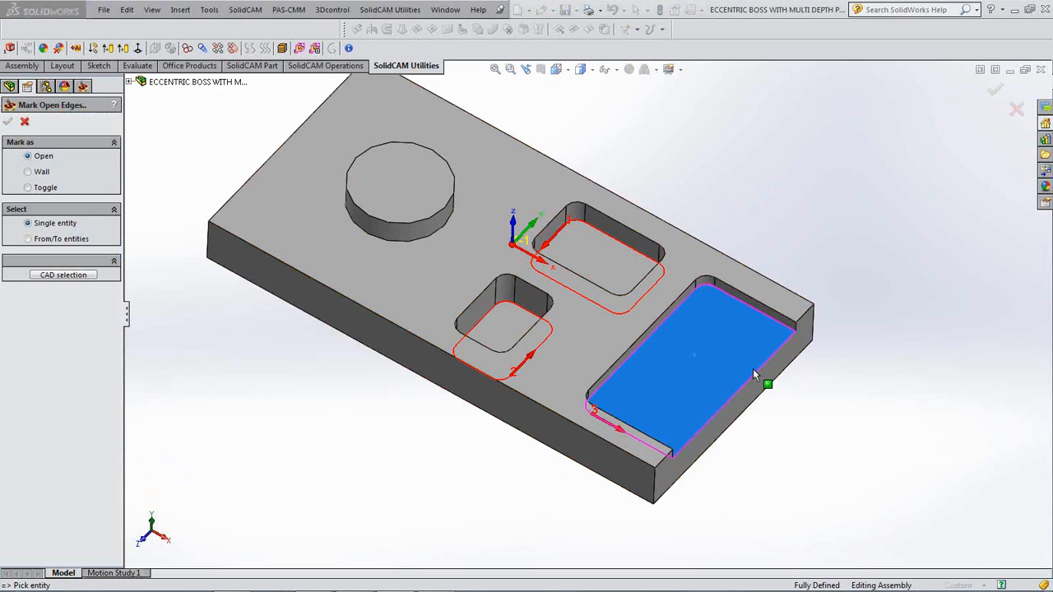
click(754, 371)
click(595, 401)
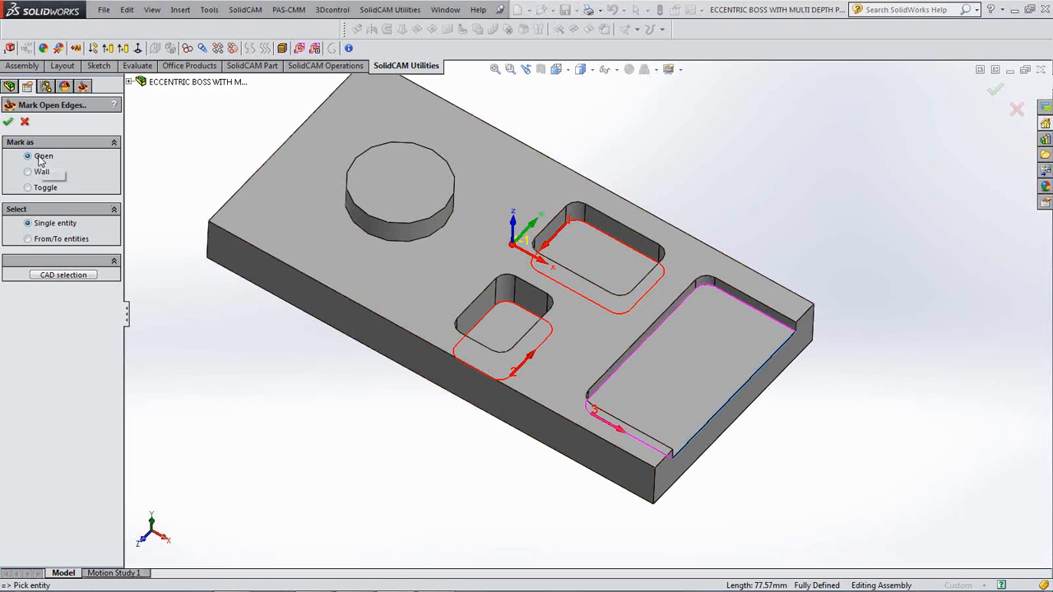
click(8, 122)
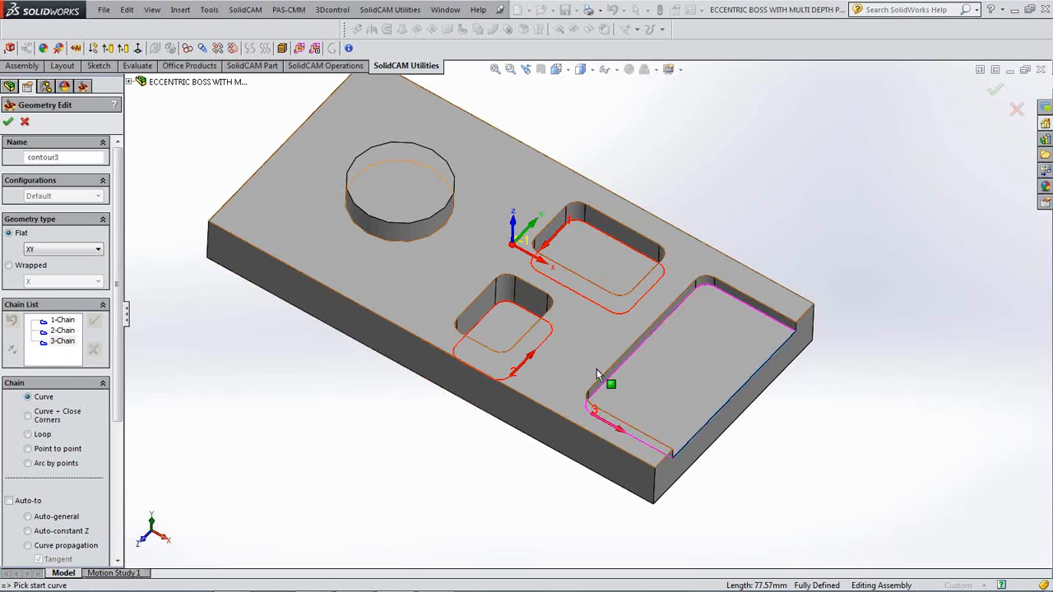
click(8, 121)
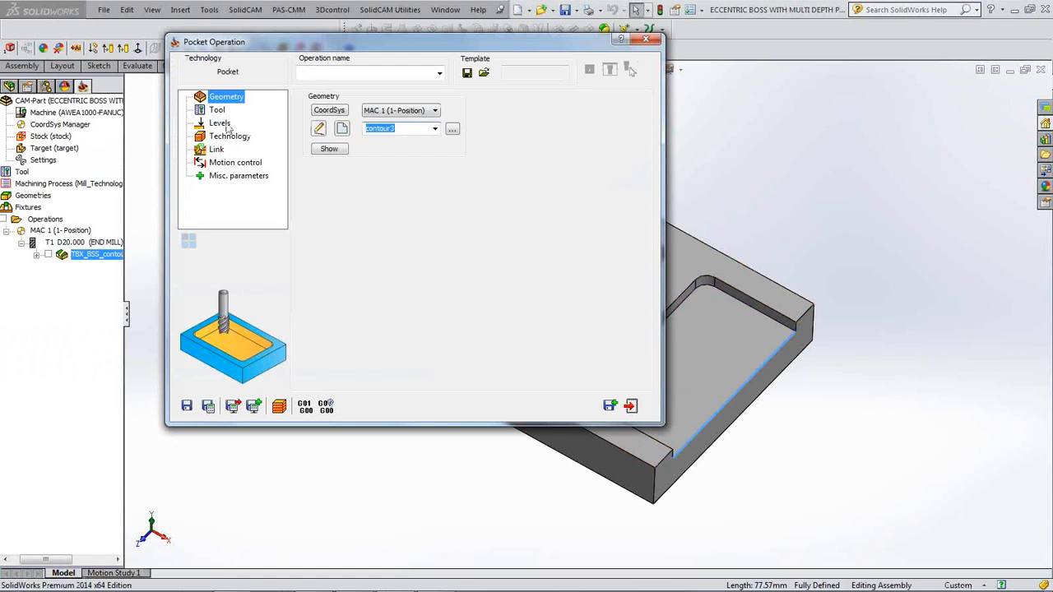
- Create a new 8 mm end mill as tool 2 and assign it to P_contour3
click(217, 110)
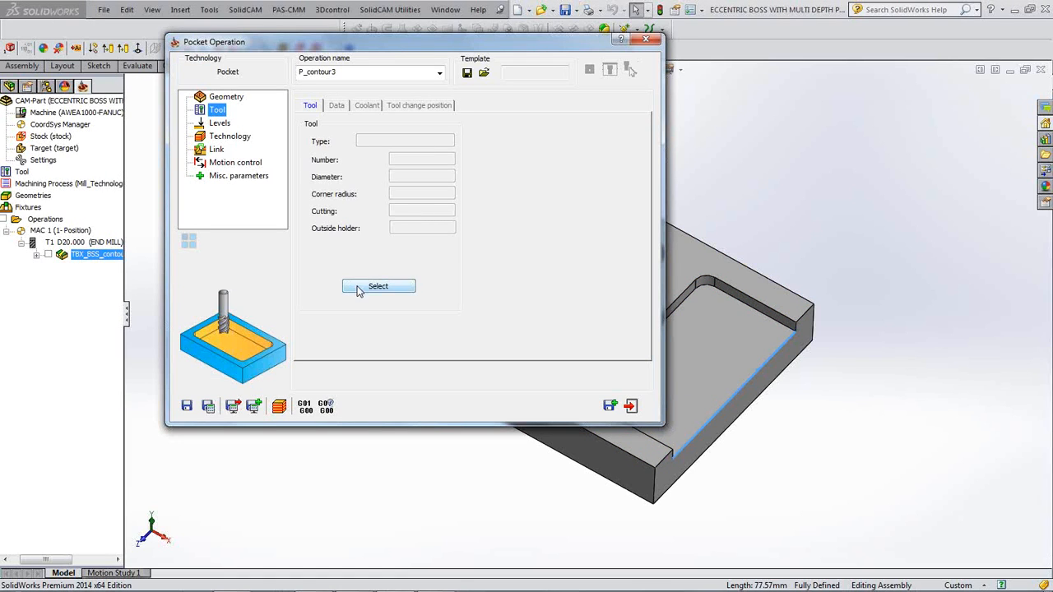
click(376, 286)
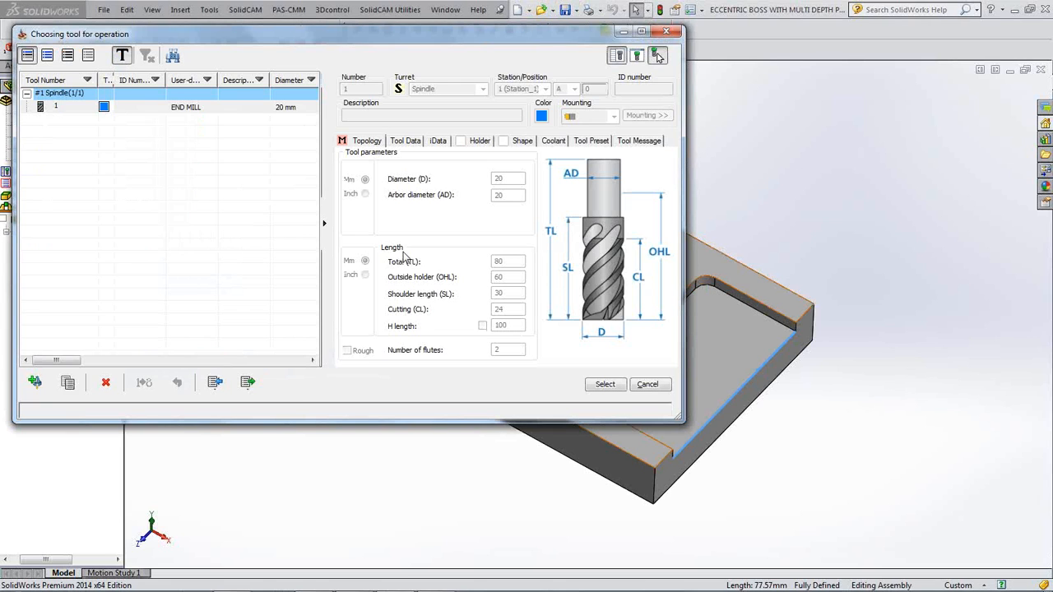
click(34, 382)
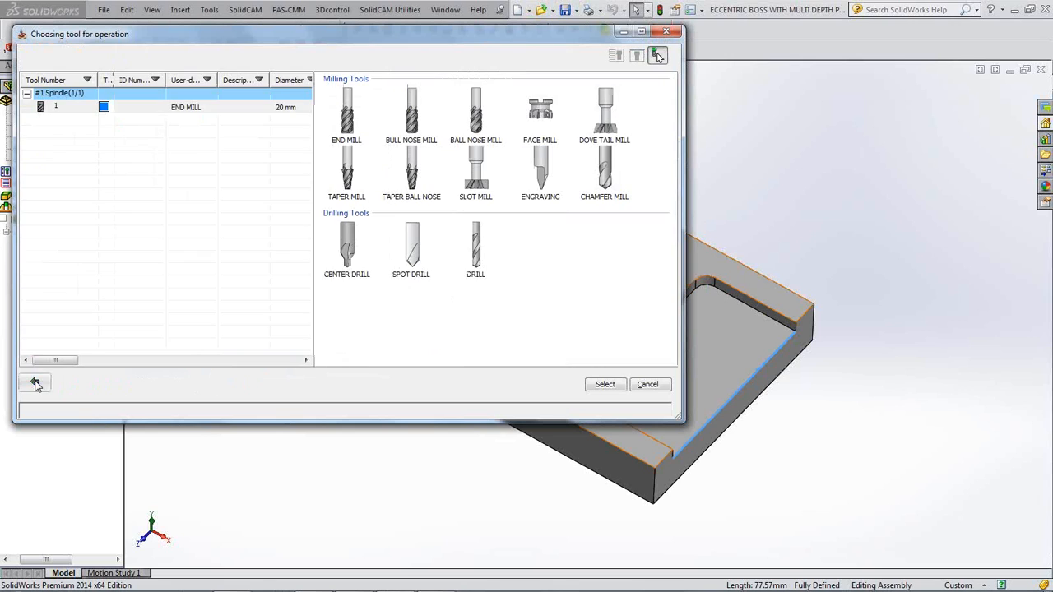
click(348, 122)
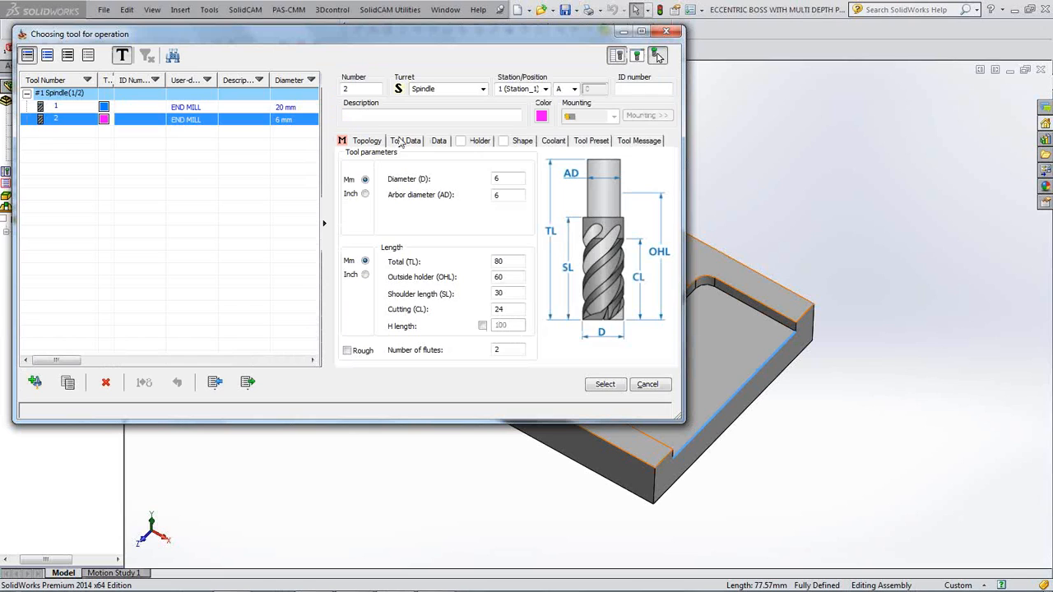
click(504, 178)
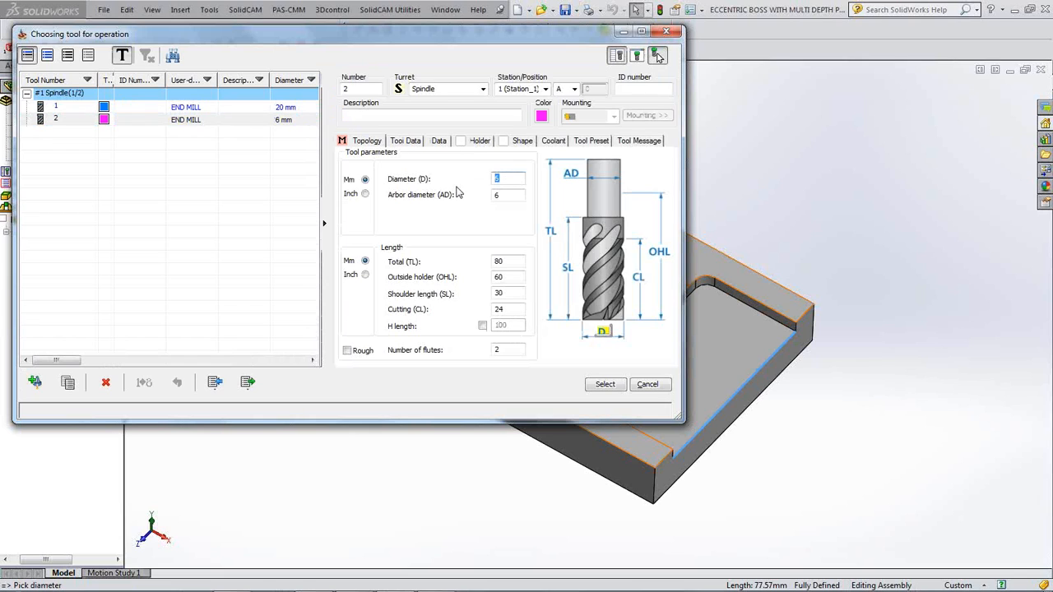
click(515, 195)
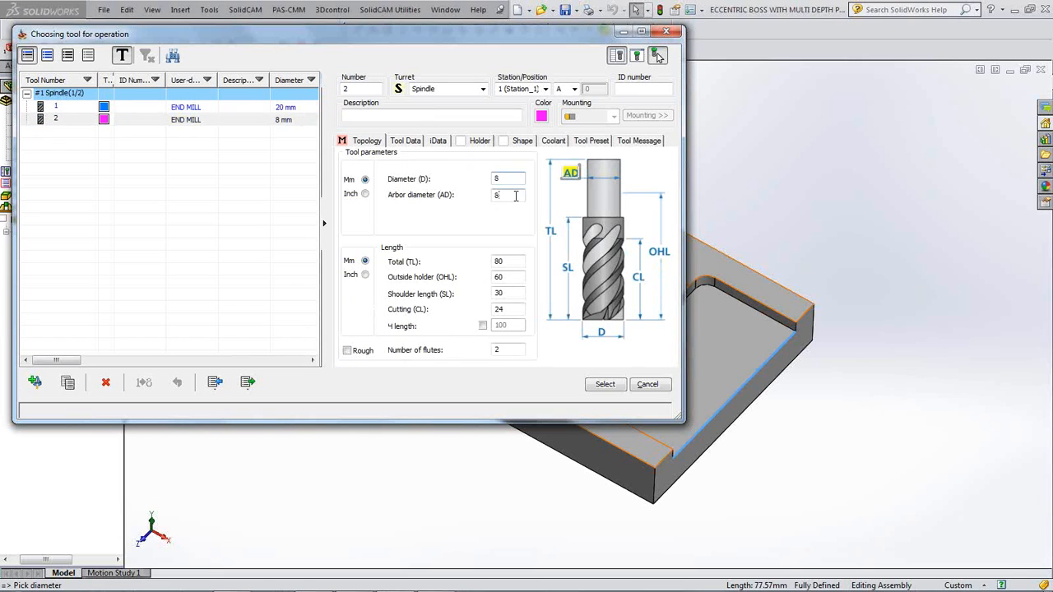
click(604, 384)
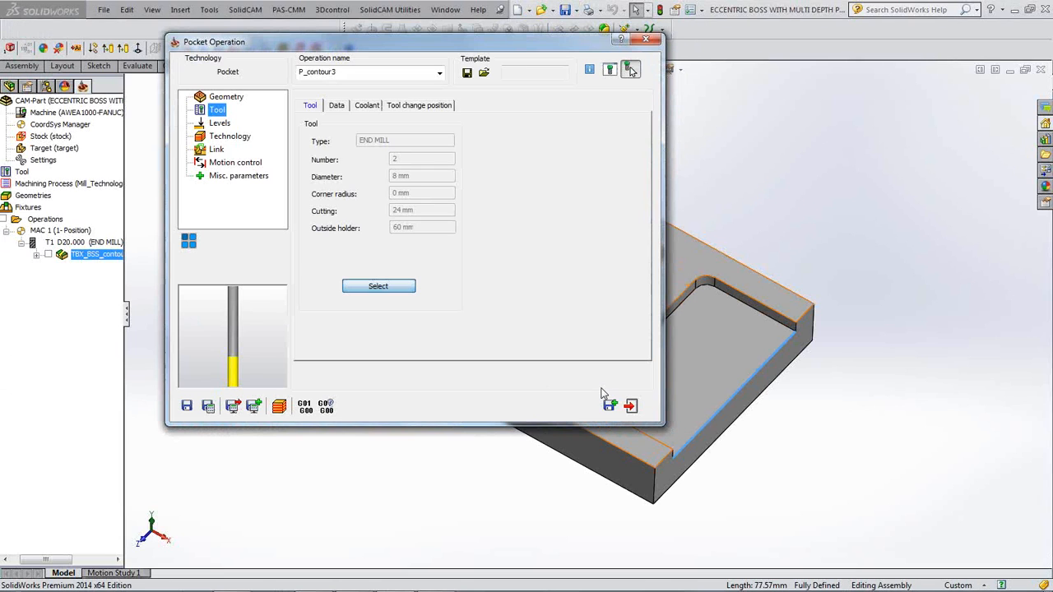
click(222, 124)
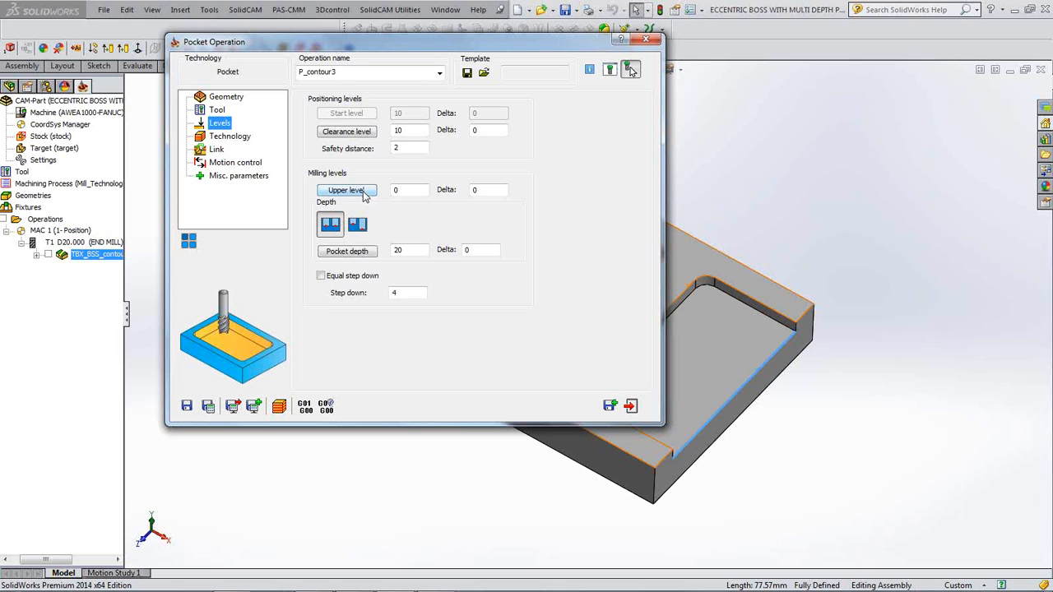
- Set the upper level to -10 from the plate's top face and choose variable depth
click(364, 192)
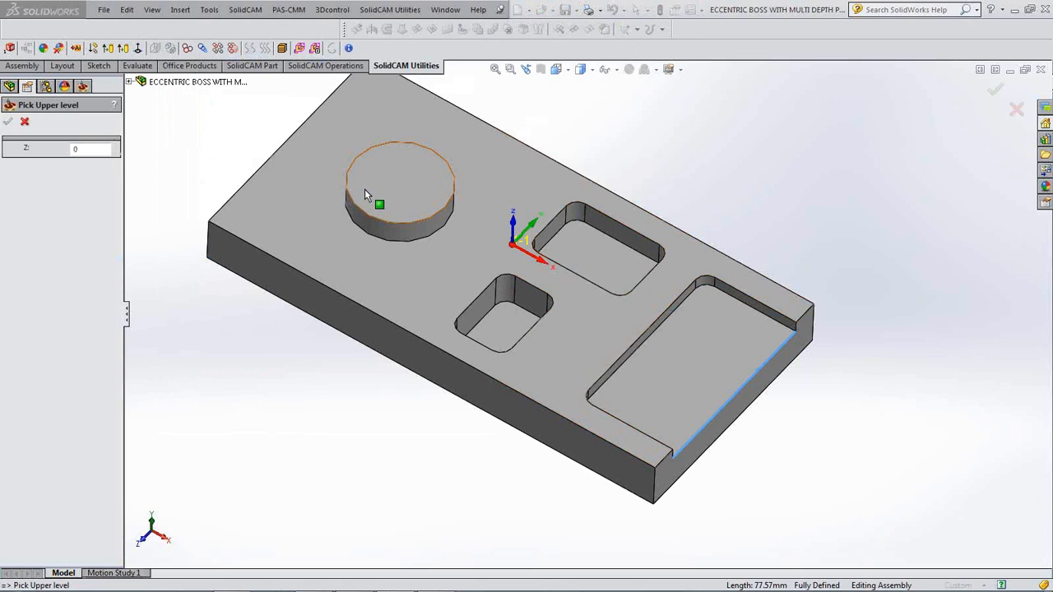
click(574, 321)
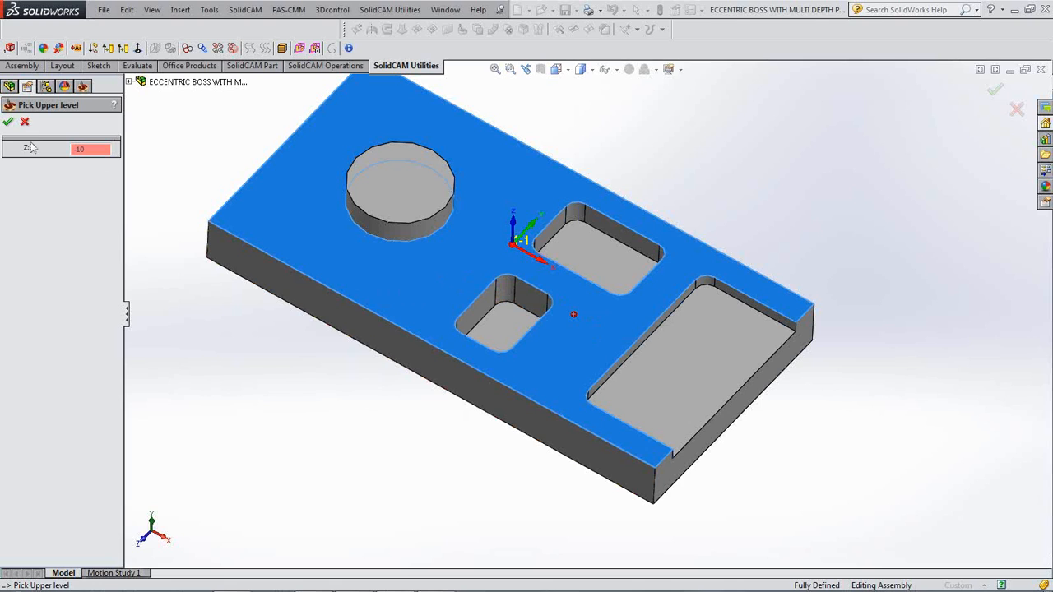
click(9, 122)
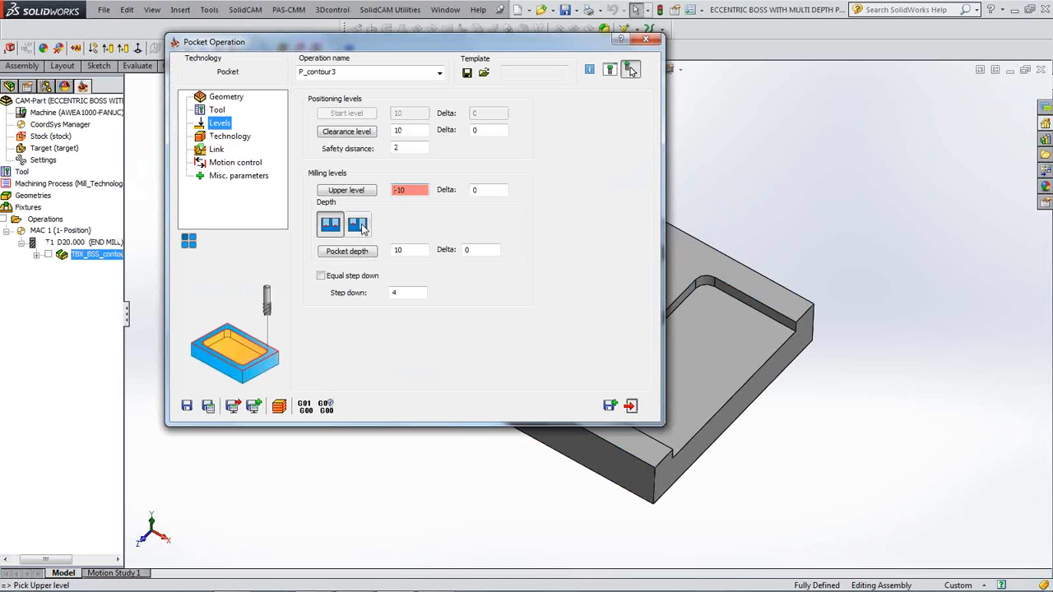
click(363, 228)
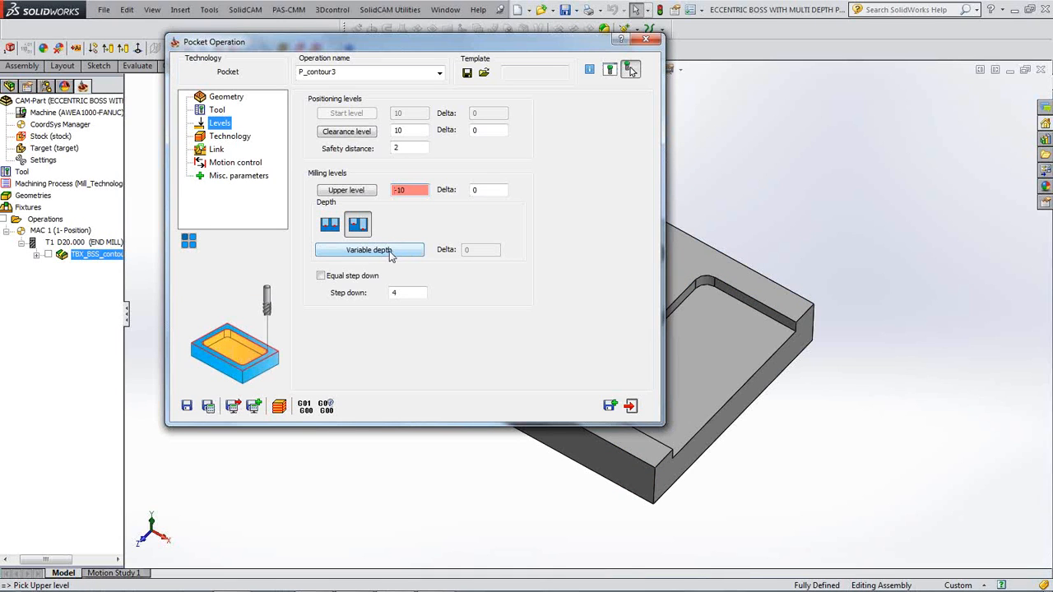
- Pick each pocket floor to give chains 1, 2 and 3 depths of 10, 15 and 5
click(391, 252)
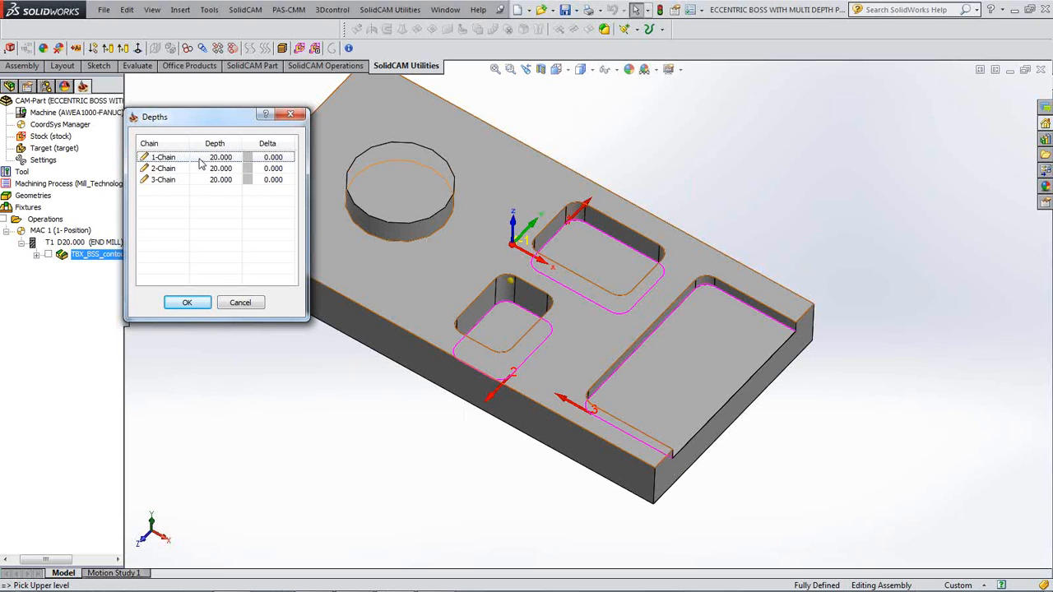
click(587, 251)
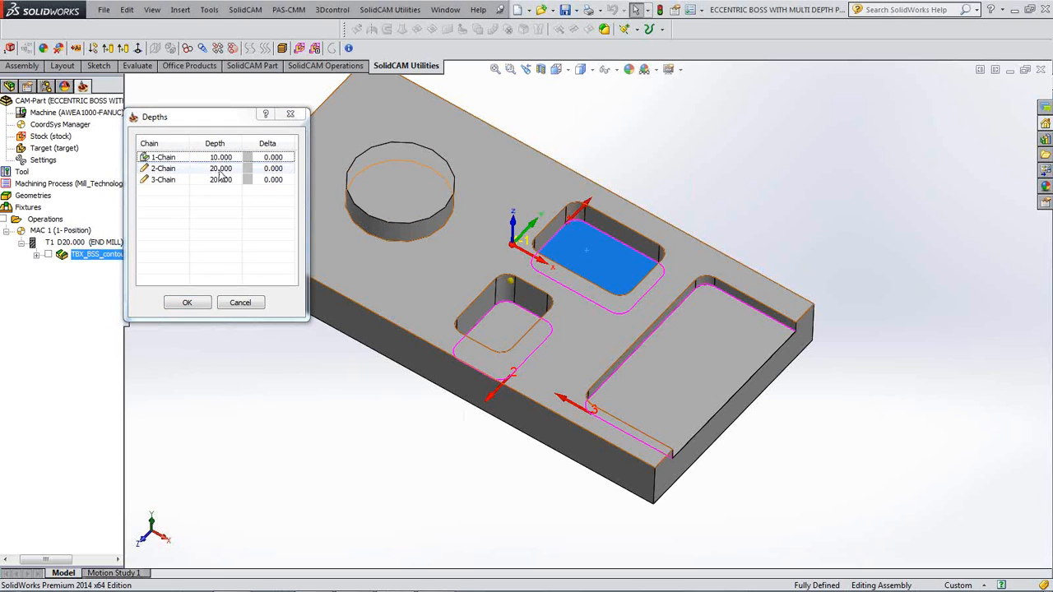
click(222, 169)
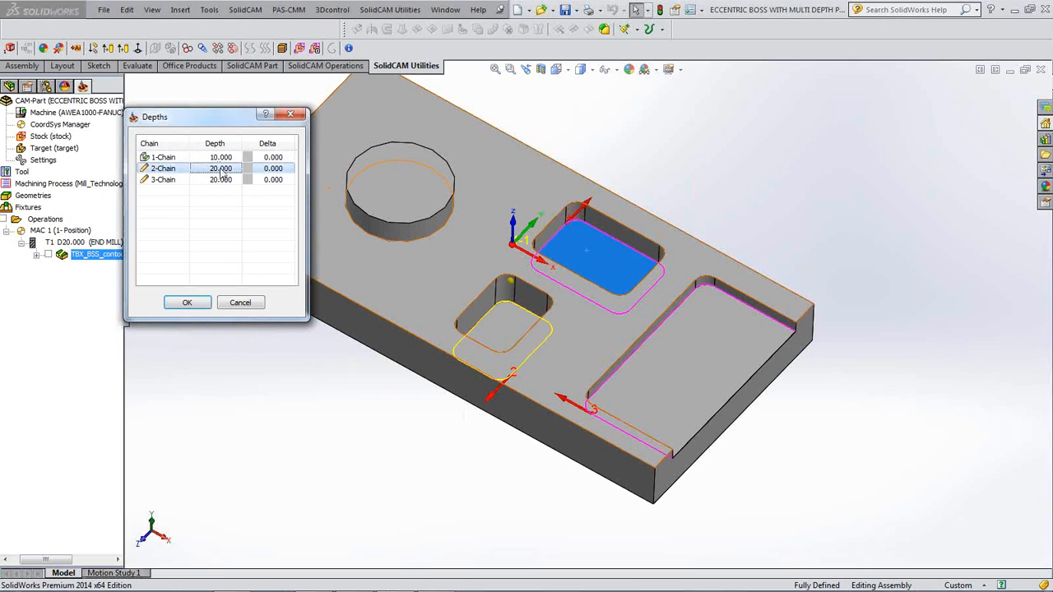
click(507, 333)
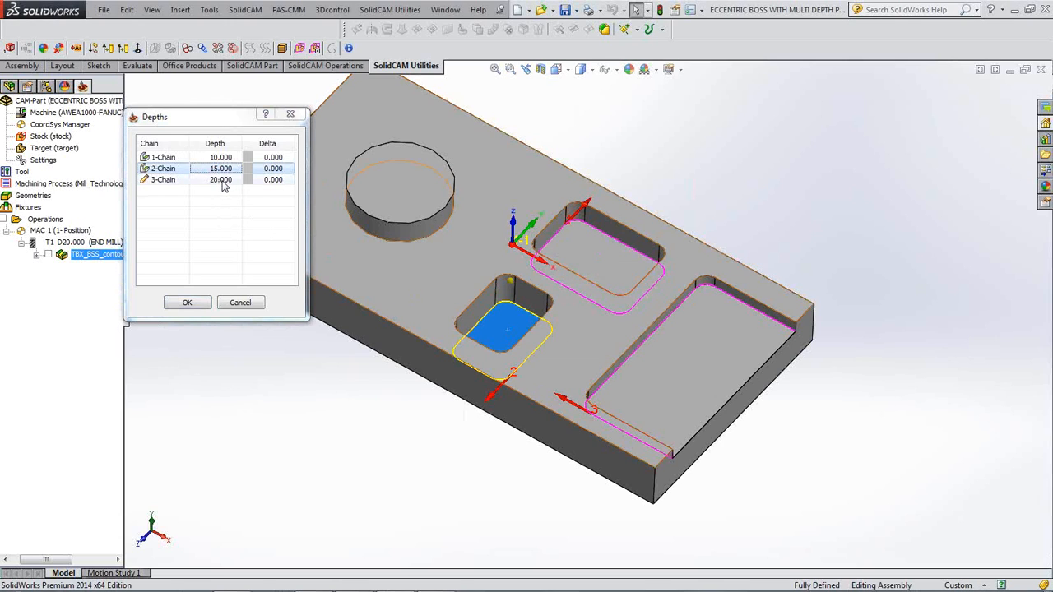
click(222, 181)
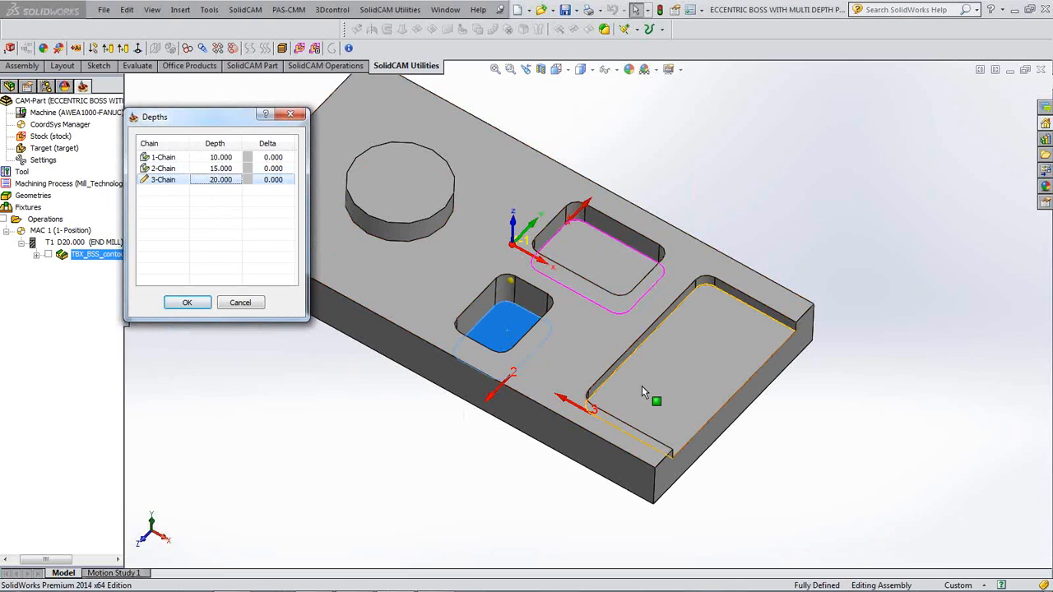
click(702, 376)
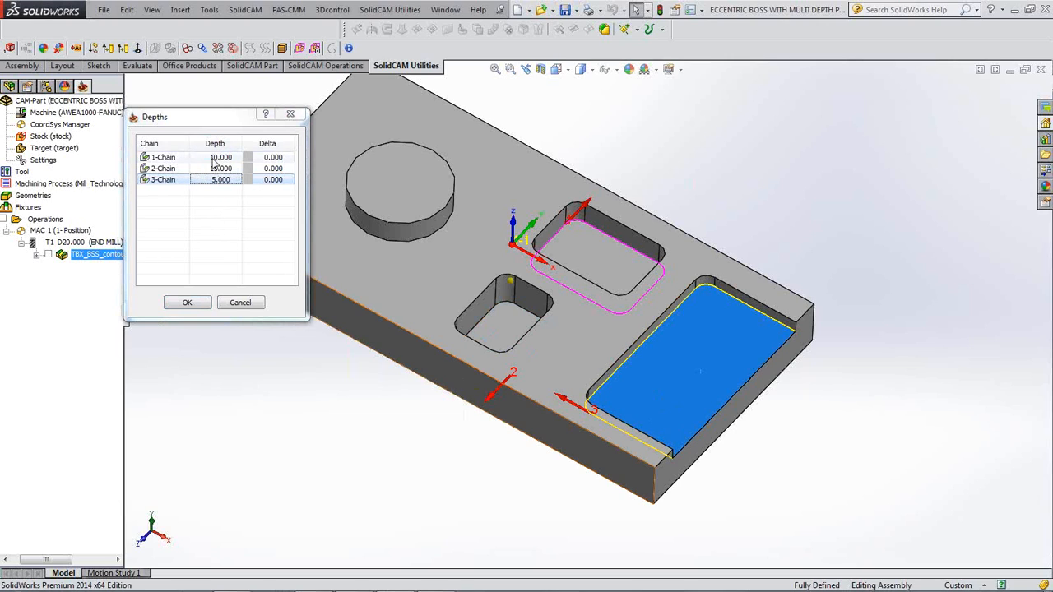
click(187, 302)
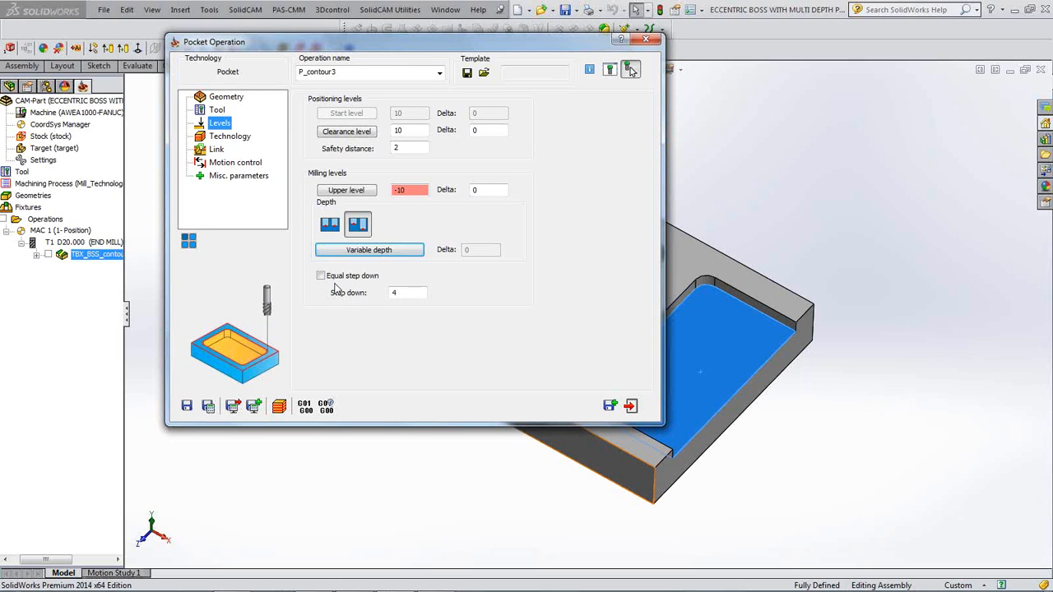
- Check the step down value of 4, then move through Technology to the Link page
click(403, 294)
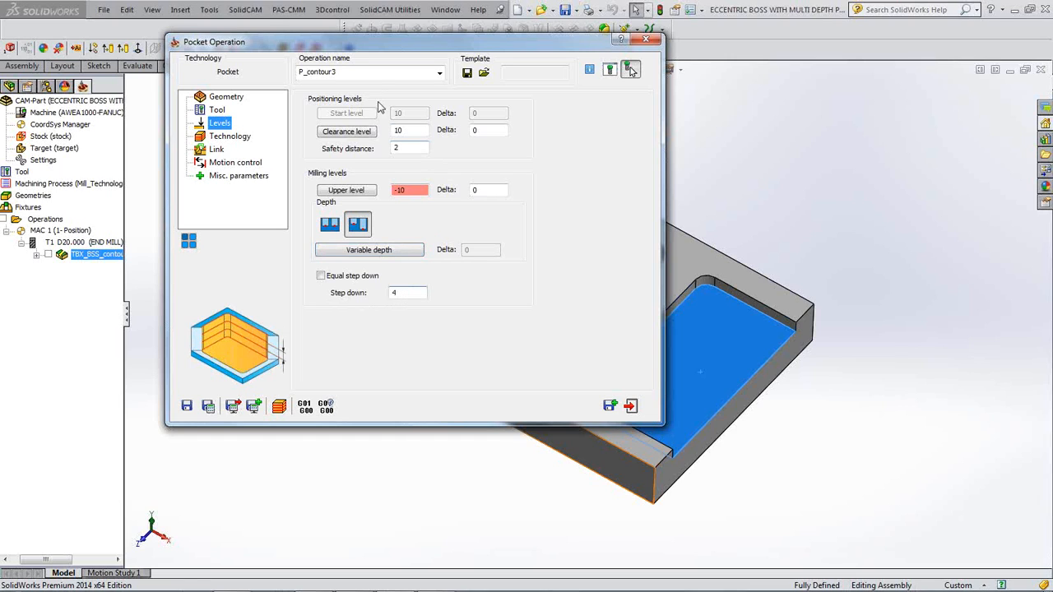
drag(401, 293, 360, 297)
click(242, 138)
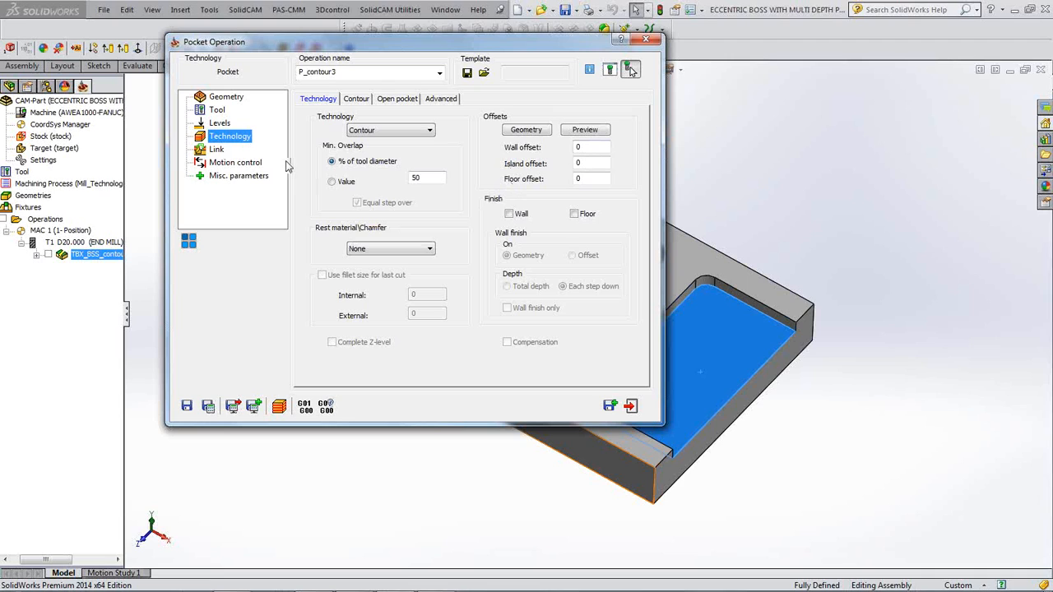
click(216, 149)
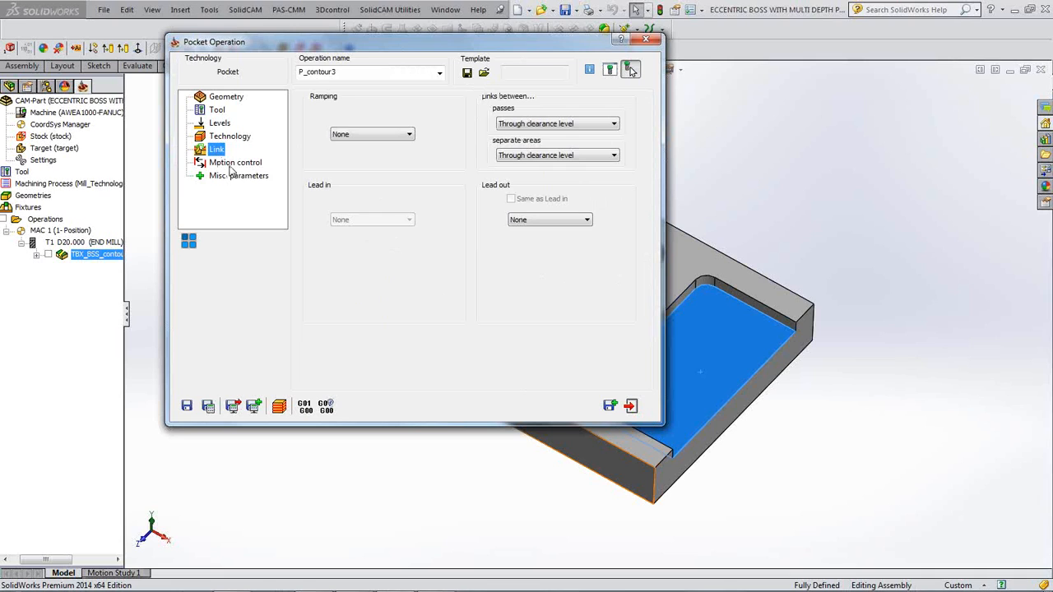
- Set ramping to Helical and the lead-out to Arc
click(409, 137)
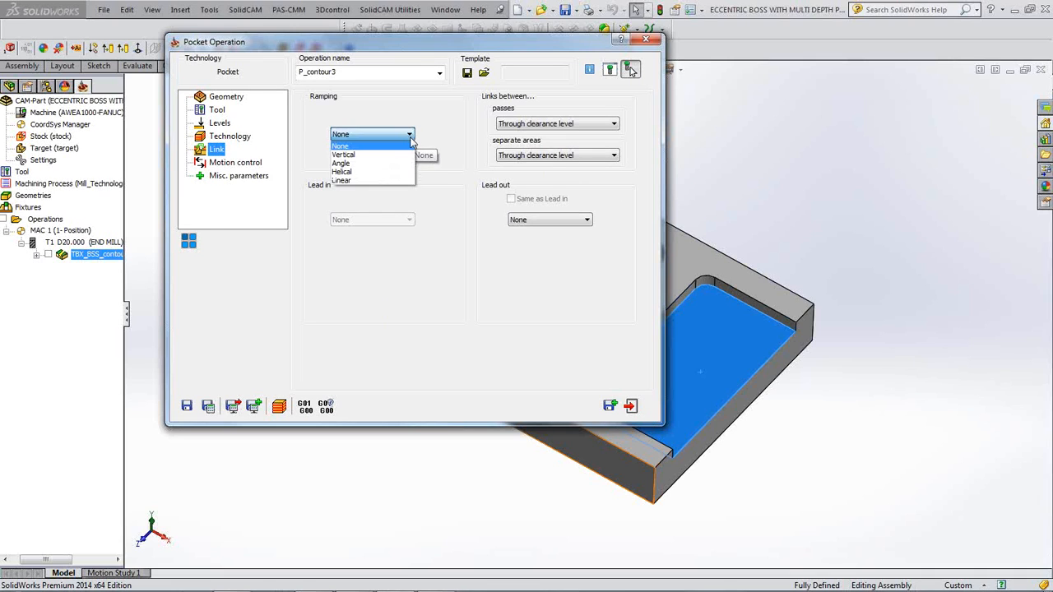
click(351, 172)
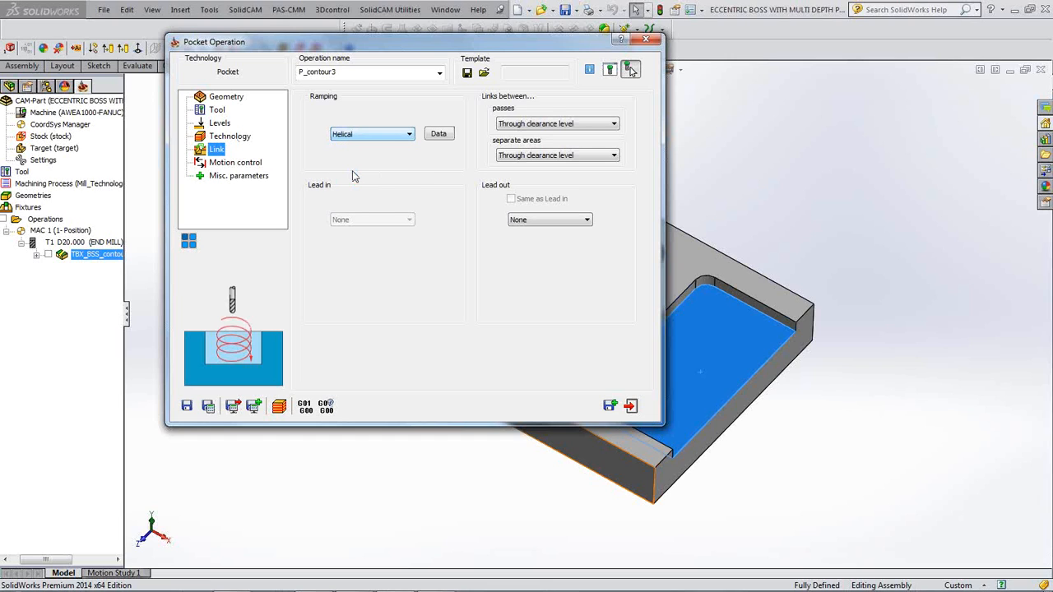
click(562, 219)
click(533, 245)
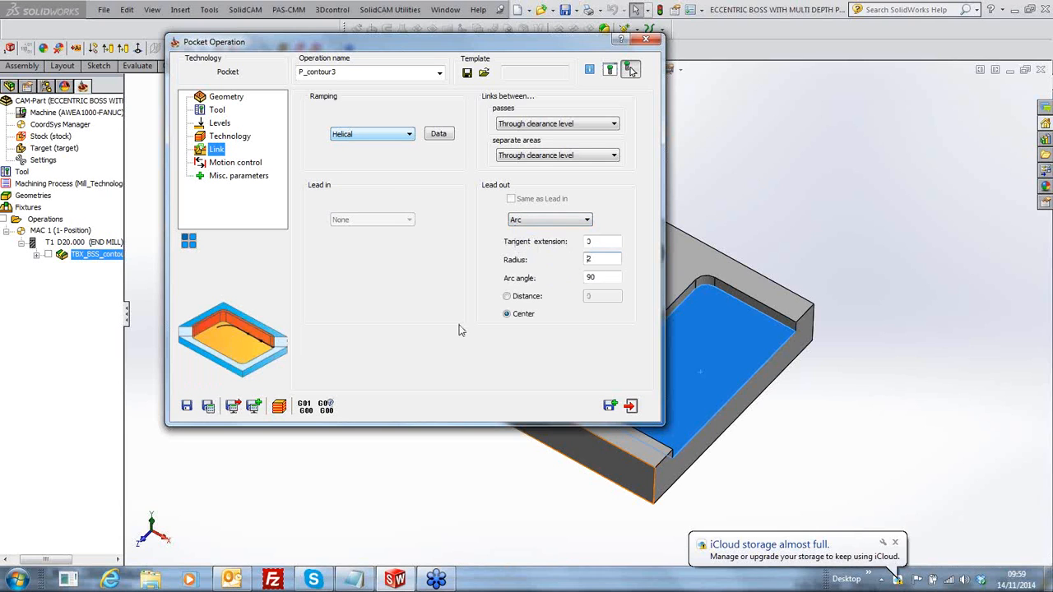
click(231, 138)
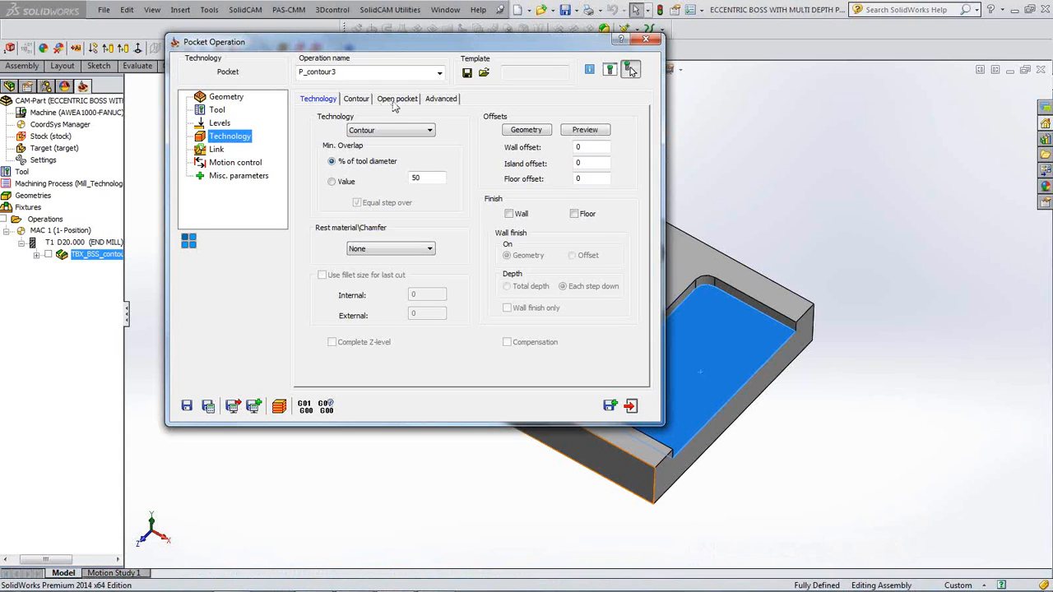
- On the Open pocket tab, enable Use profile strategy (One way) and Approach from outside
drag(485, 52, 439, 54)
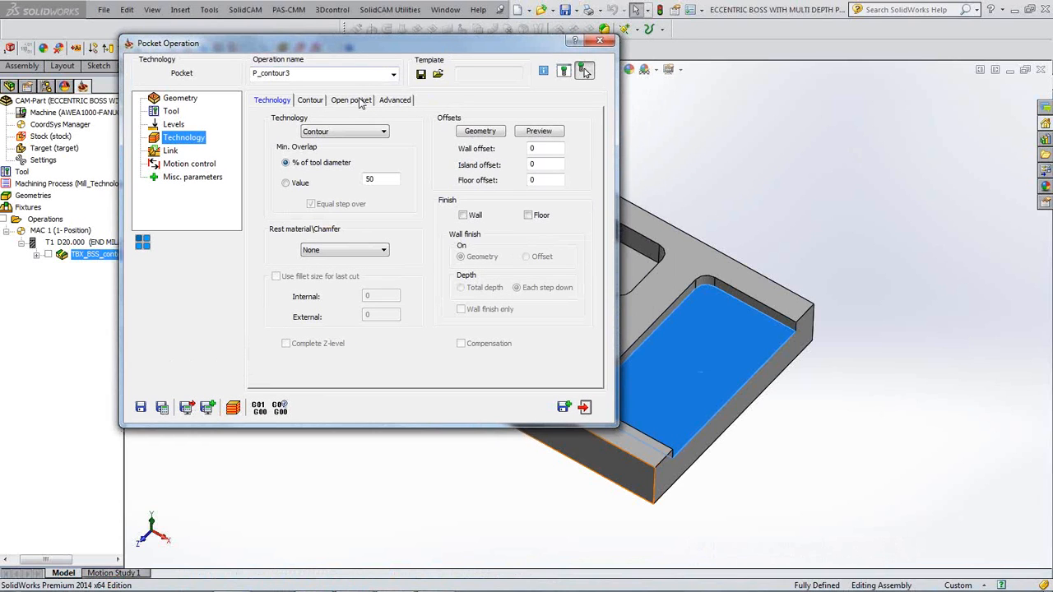
click(169, 154)
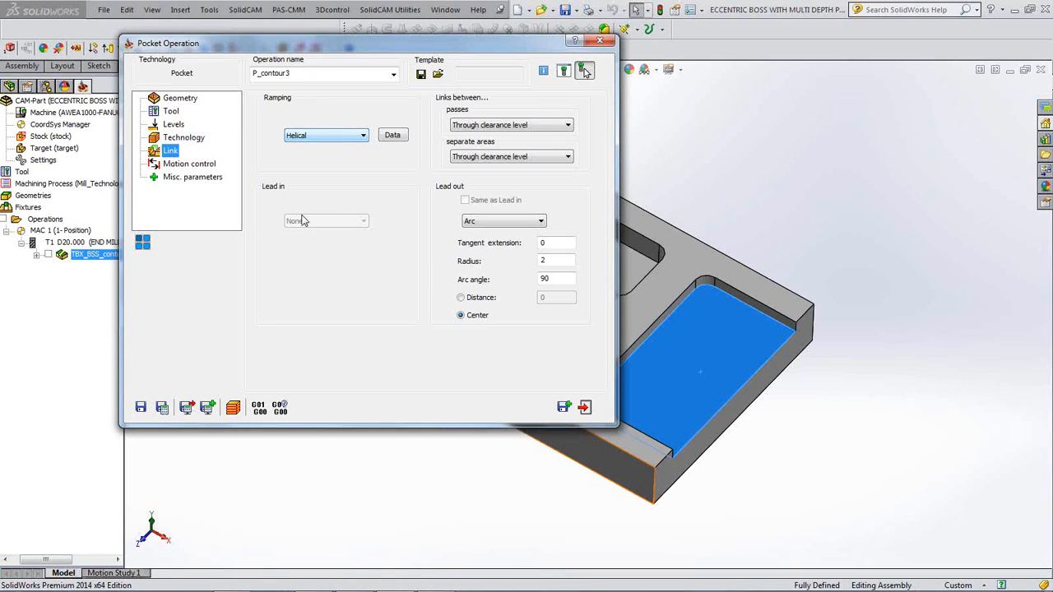
click(178, 137)
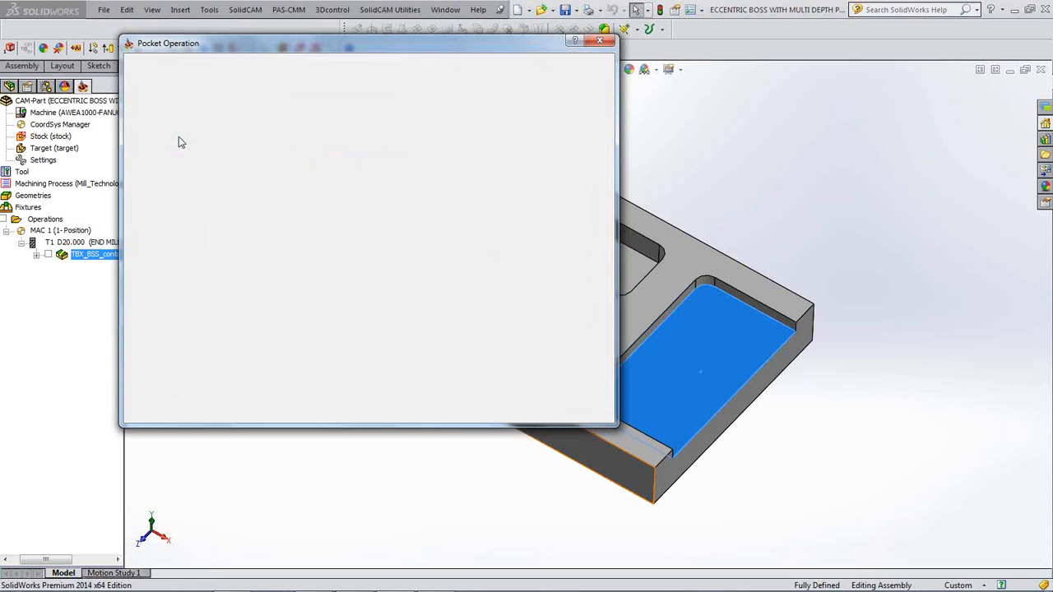
click(344, 100)
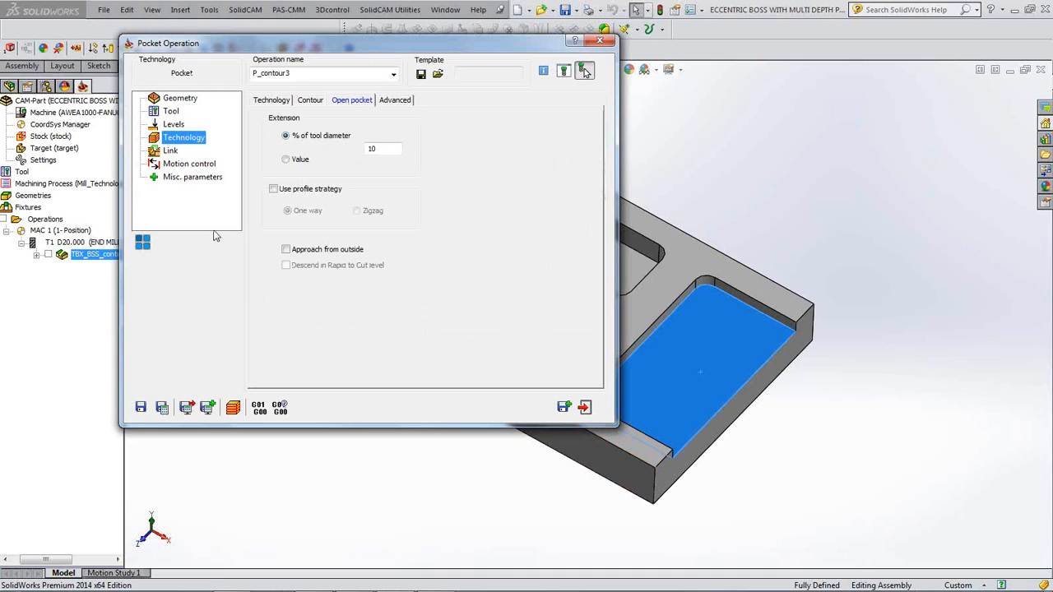
click(274, 190)
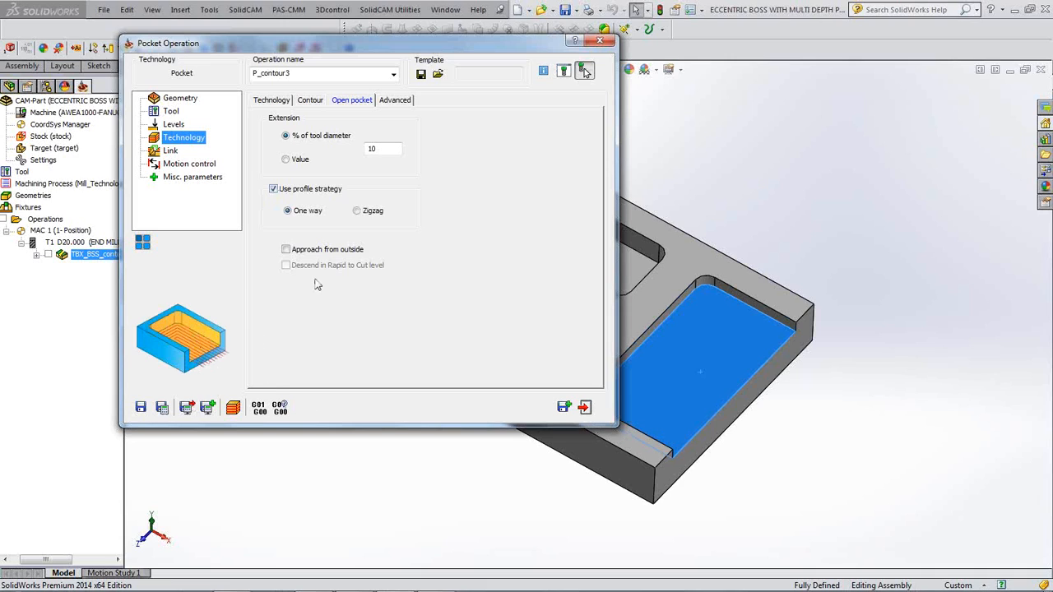
click(286, 252)
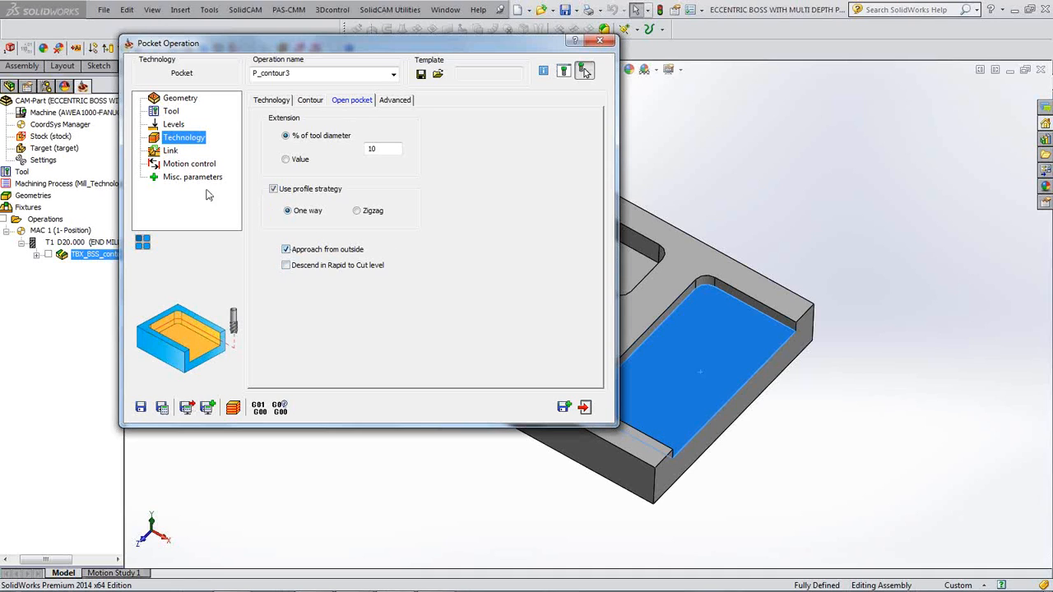
click(171, 152)
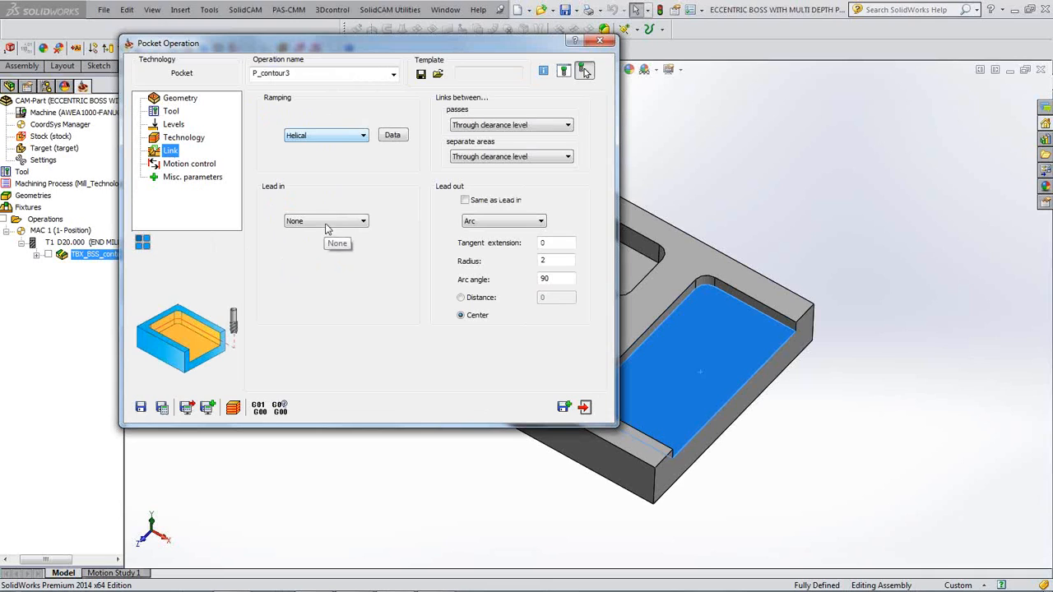
click(365, 228)
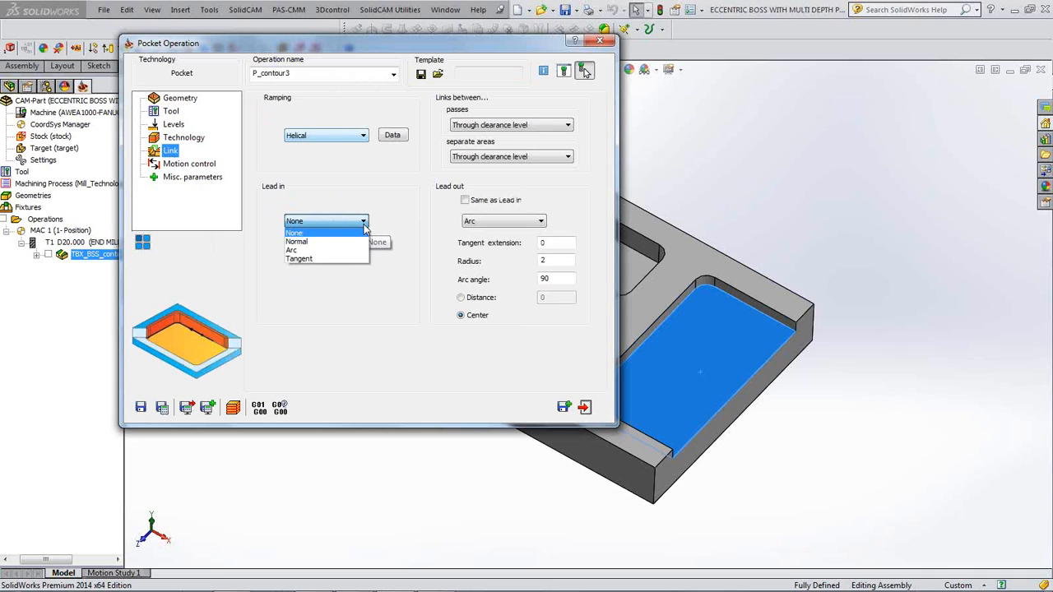
click(305, 250)
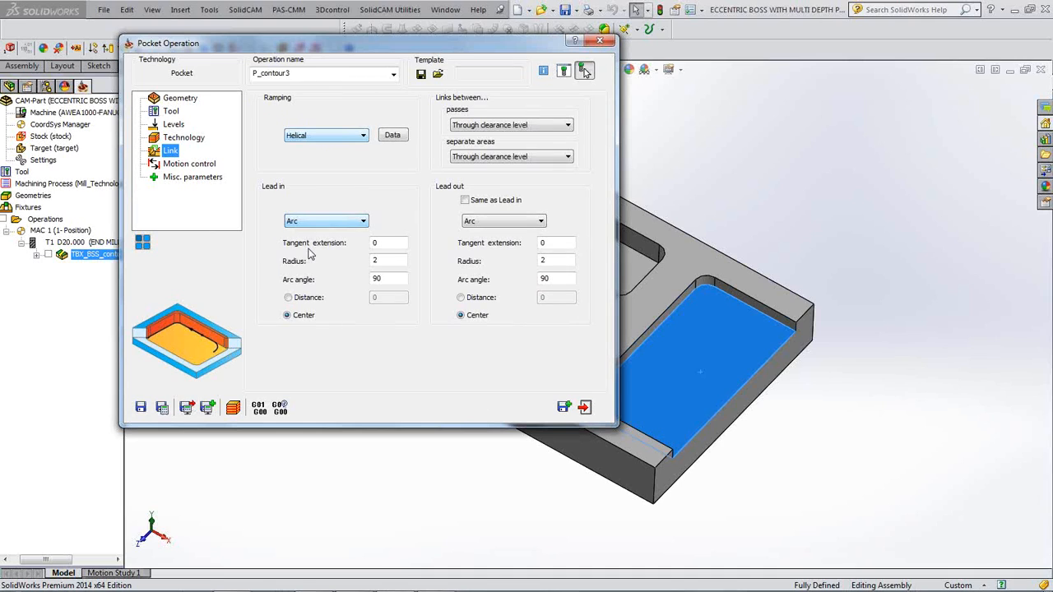
click(362, 221)
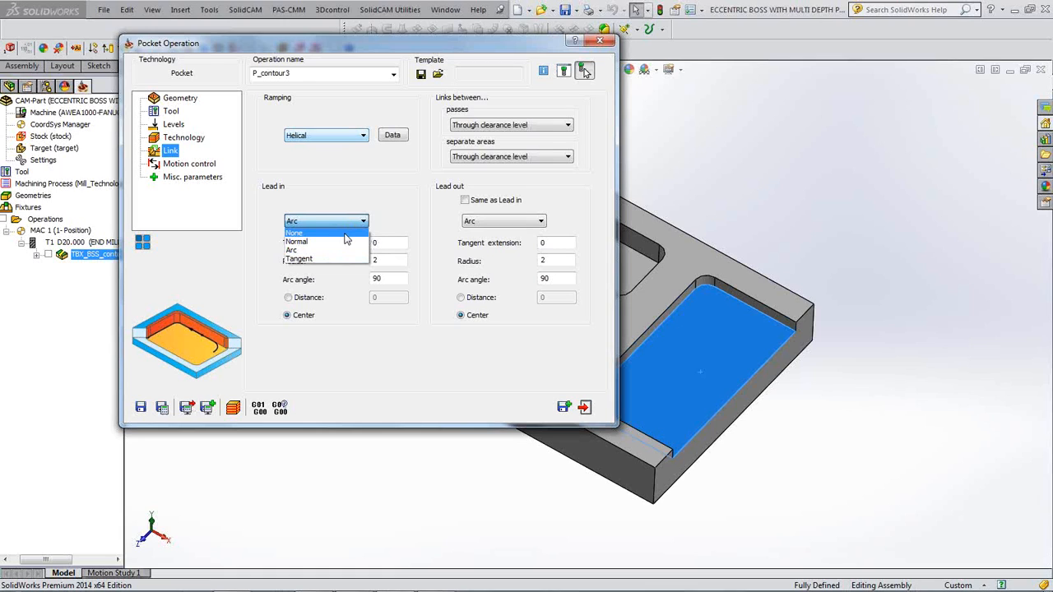
click(345, 234)
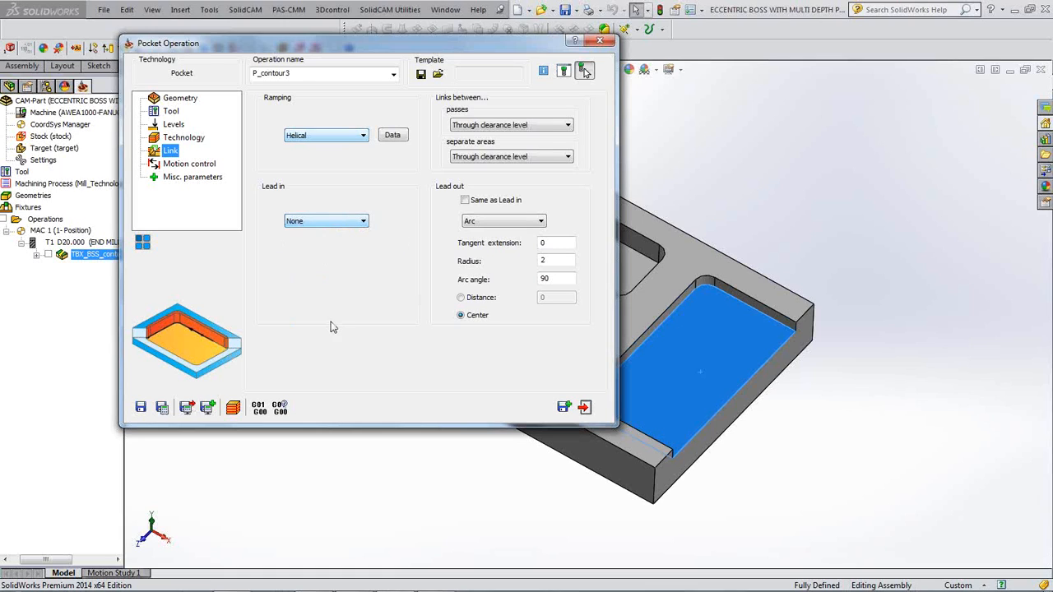
- Calculate P_contour3 and display its toolpath on the part
click(163, 408)
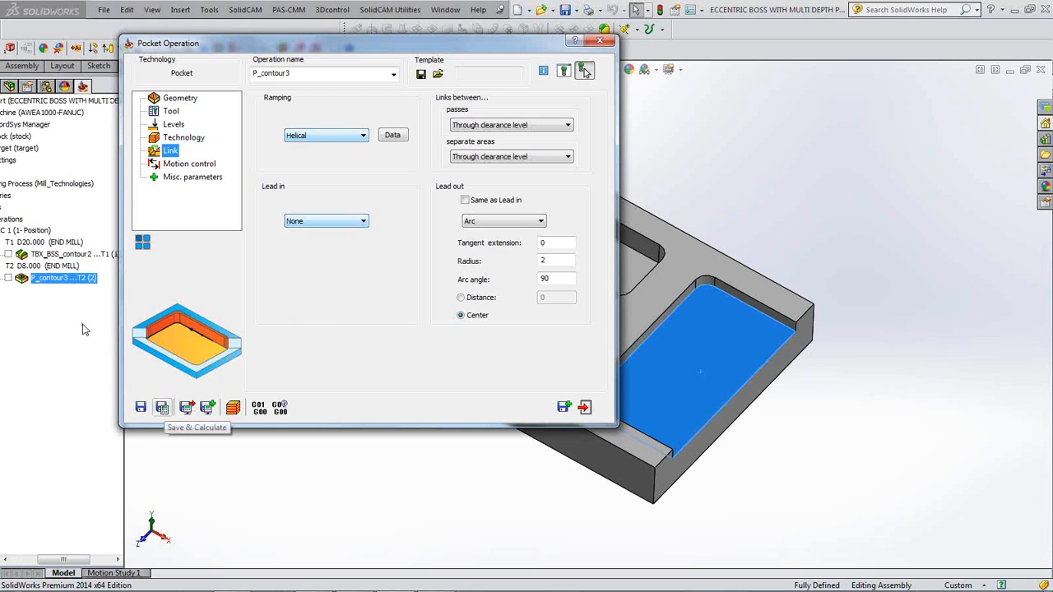
click(9, 280)
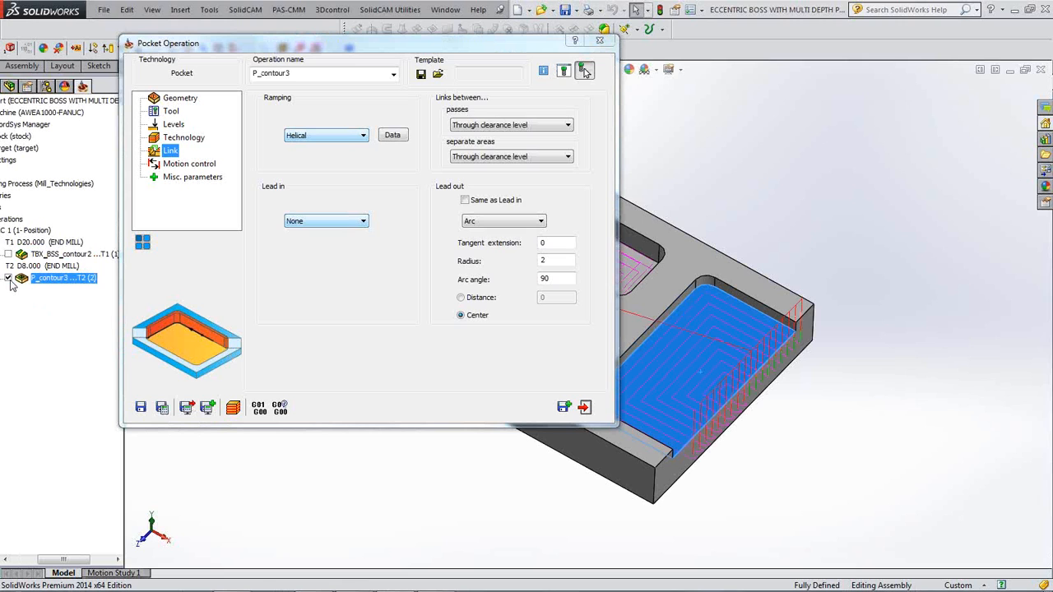
middle_drag(764, 369, 802, 407)
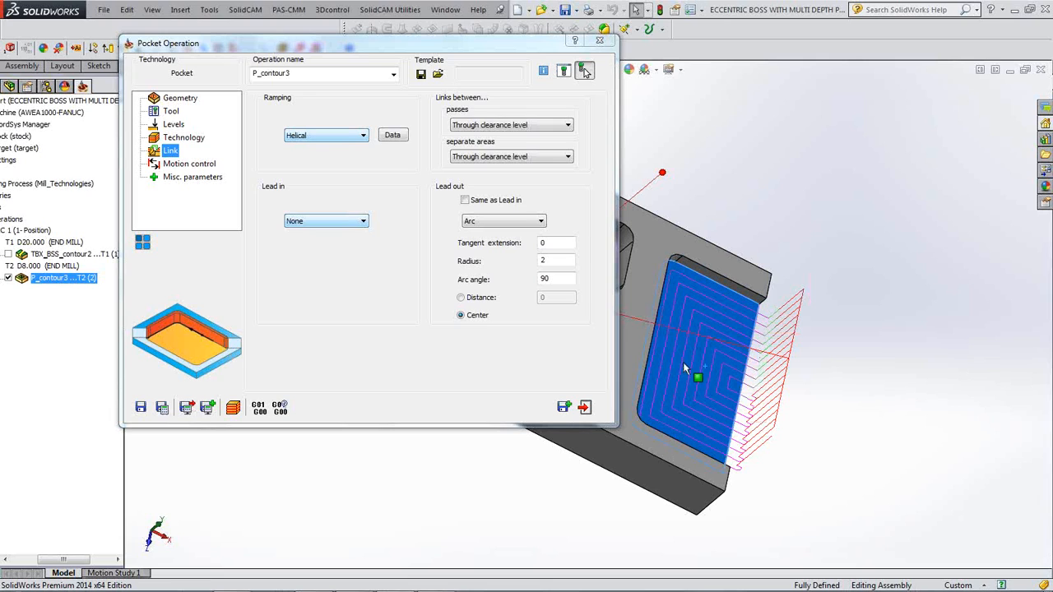
- Set links between passes to Keep tool down and recalculate the toolpath
click(568, 125)
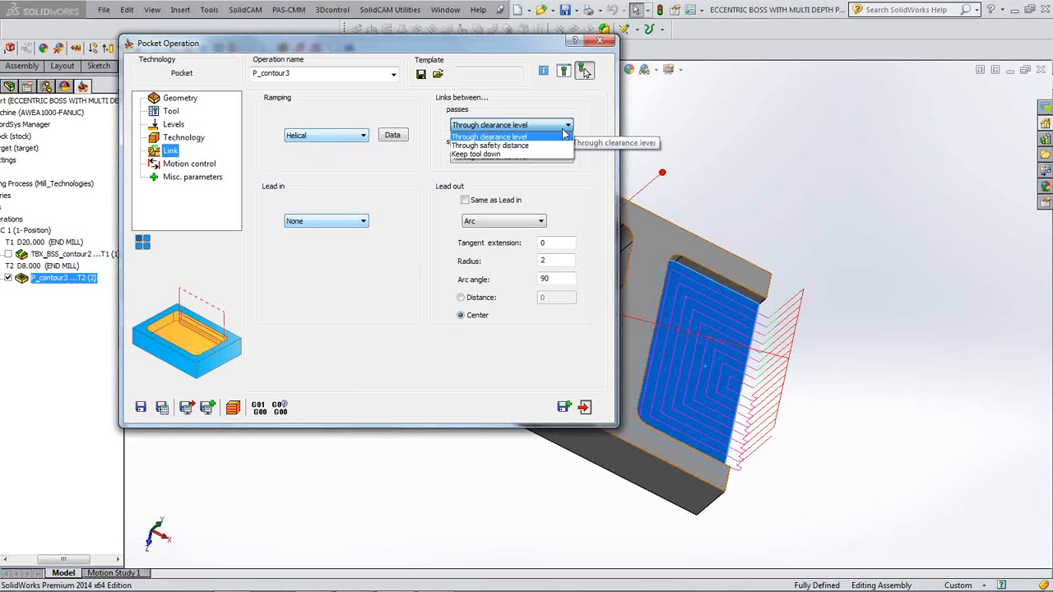
click(521, 155)
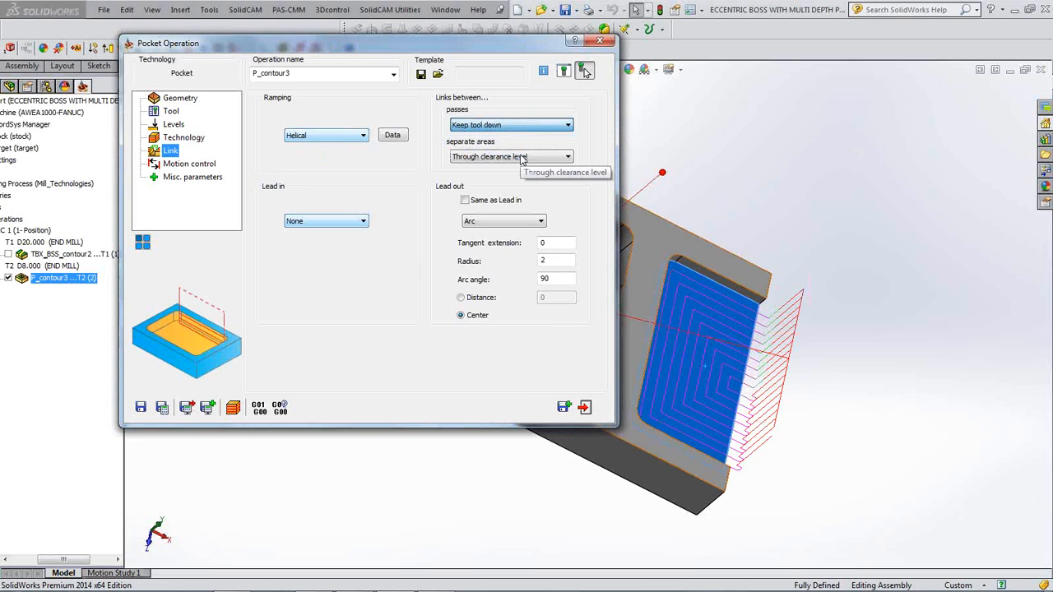
click(163, 409)
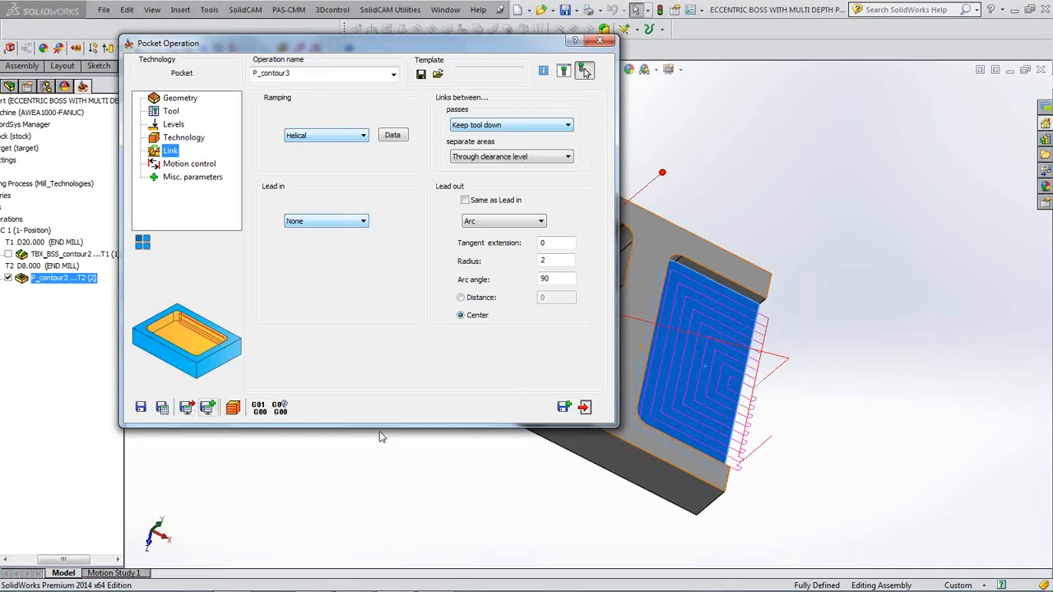
click(584, 73)
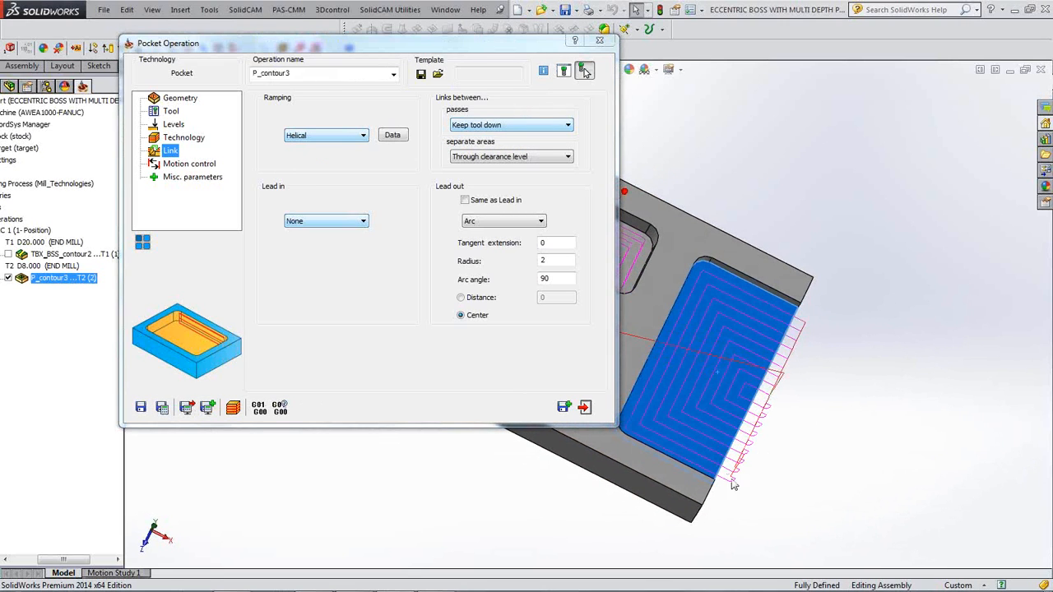
scroll(732, 477, down, 3)
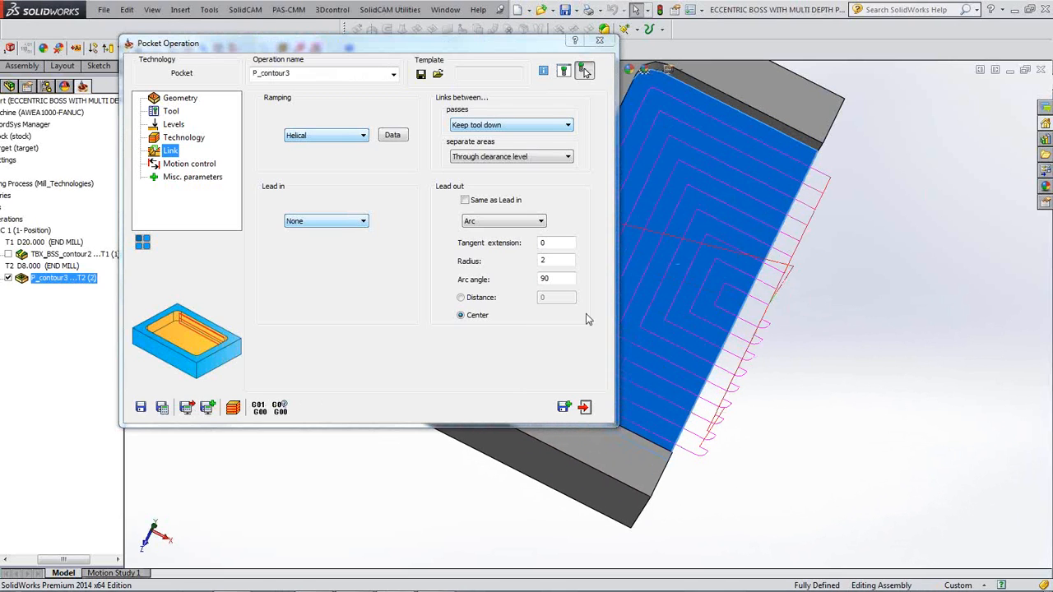
- Change the lead-out to None and recalculate the pocket toolpath
click(540, 221)
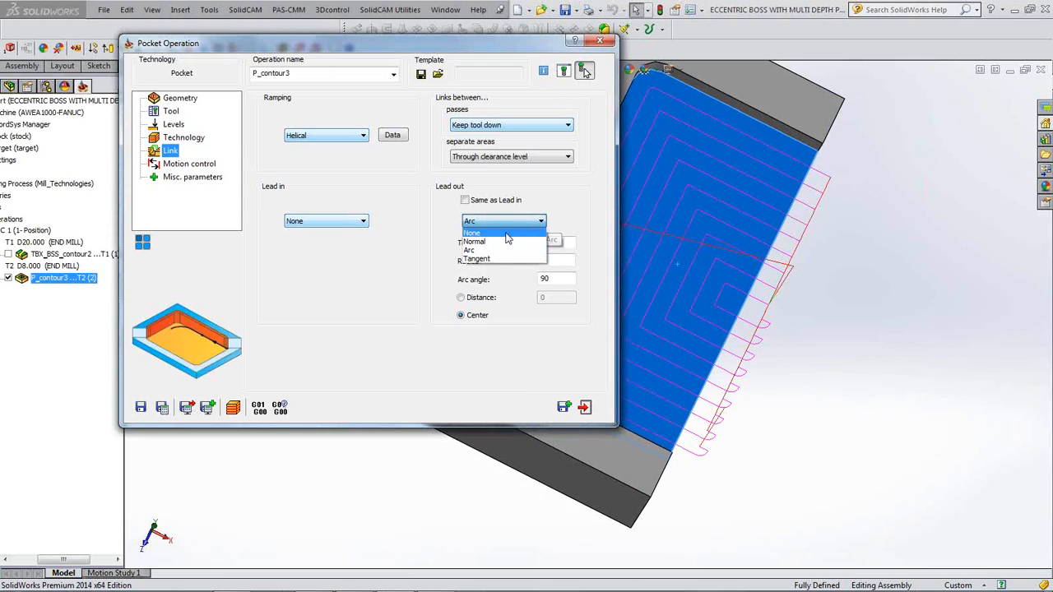
click(526, 234)
click(163, 408)
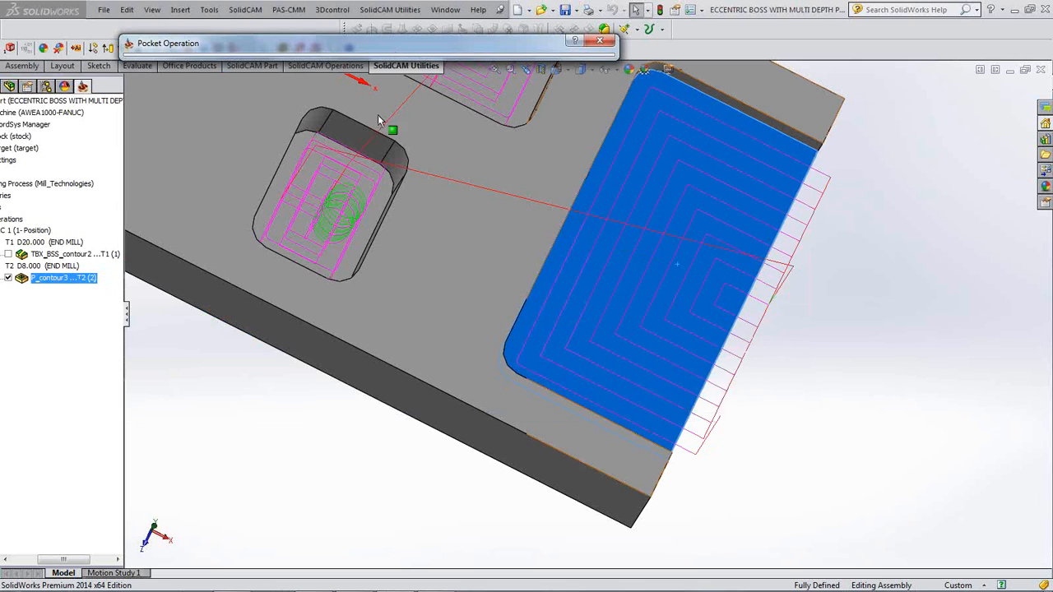
- Orbit to see the other pockets and launch the pocket operation's simulation
click(848, 302)
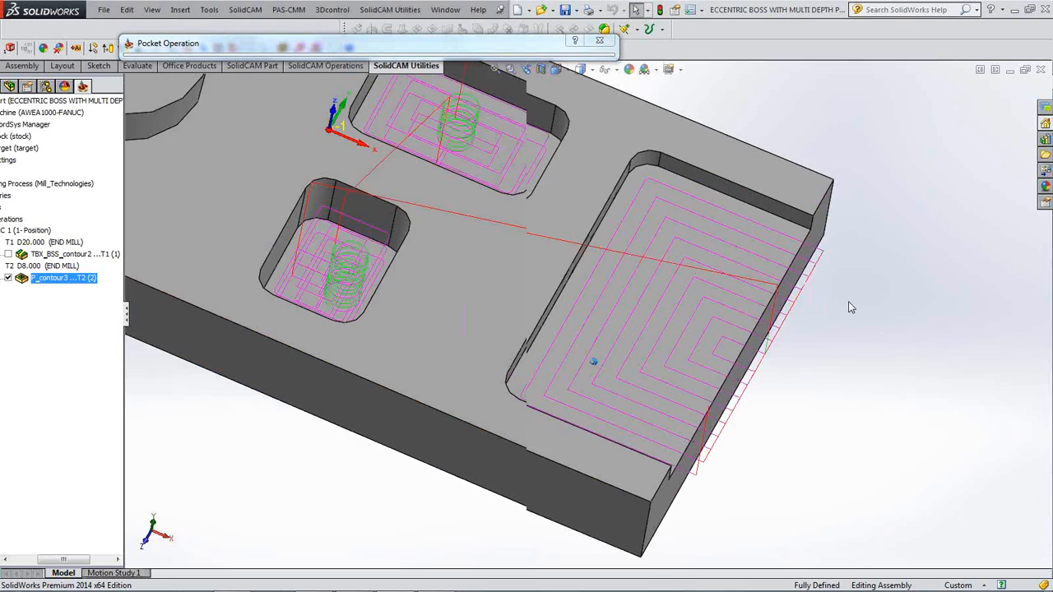
middle_drag(850, 307, 816, 286)
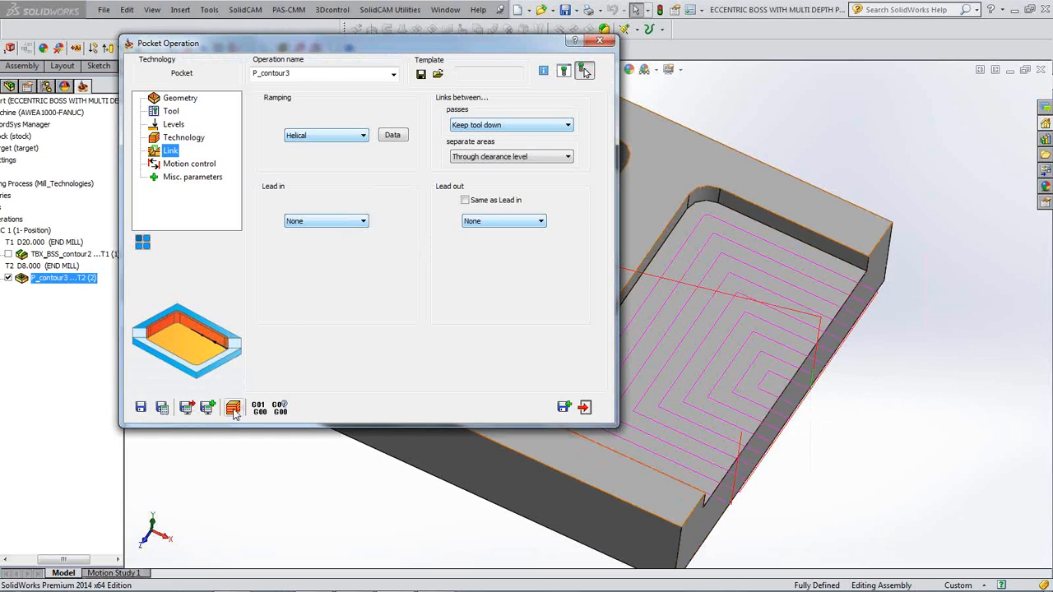
click(233, 407)
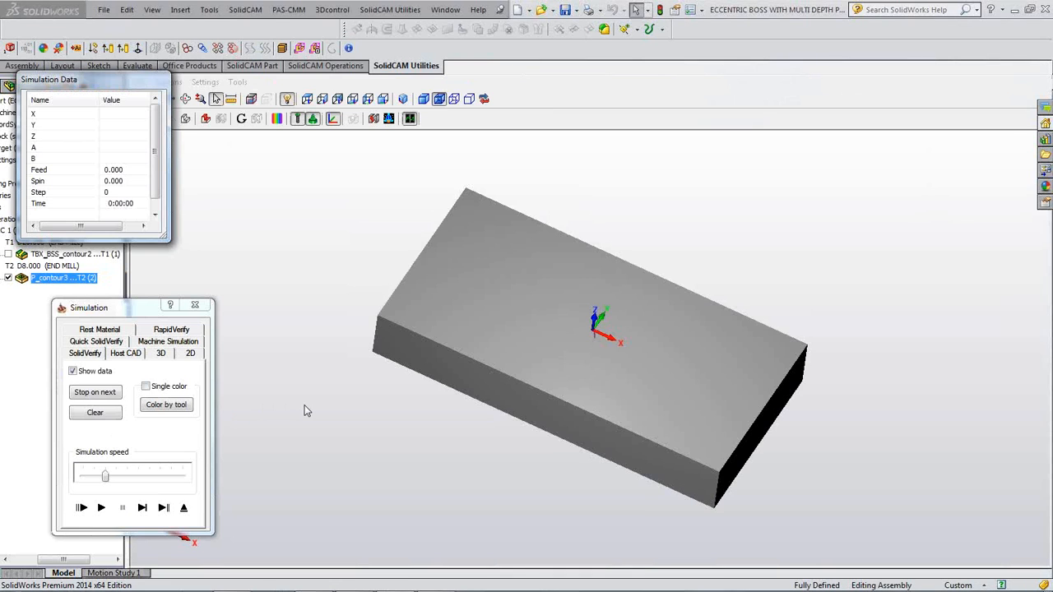
- Briefly play and step the pocket simulation past the crash warning, then exit it
click(103, 510)
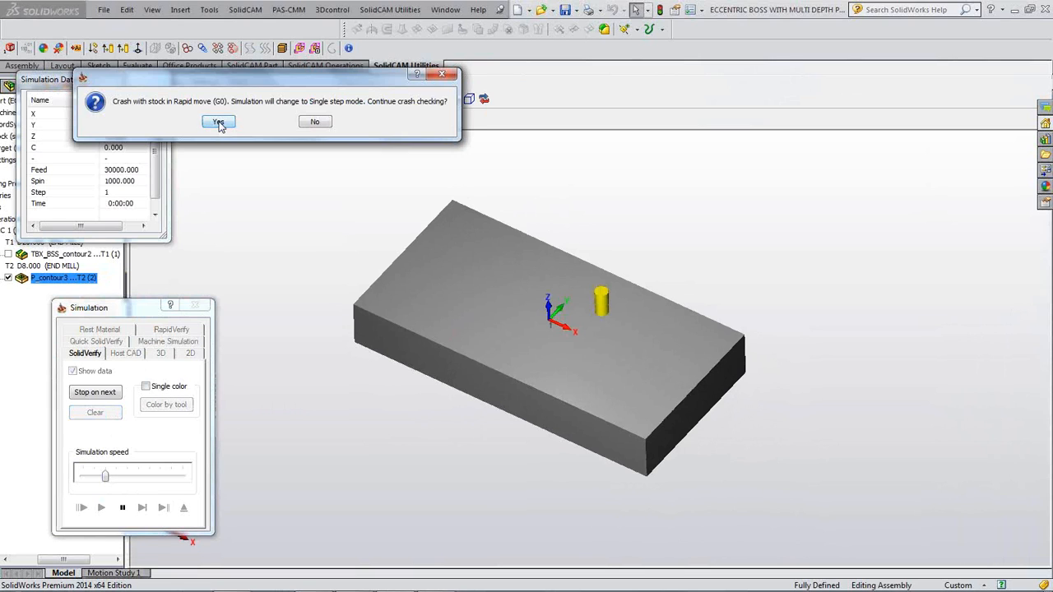
click(315, 121)
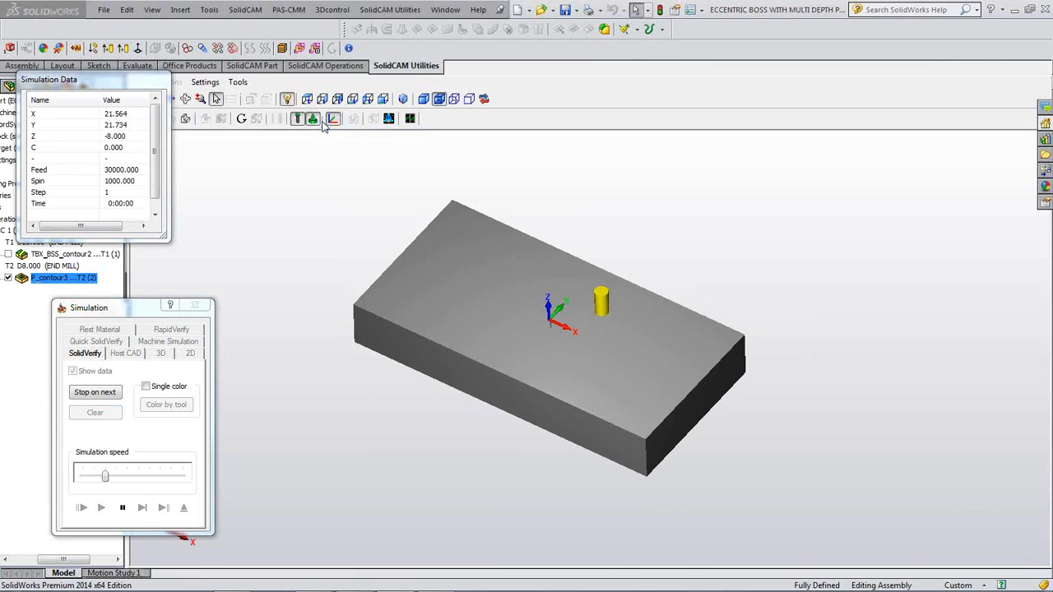
click(143, 507)
click(142, 507)
click(101, 507)
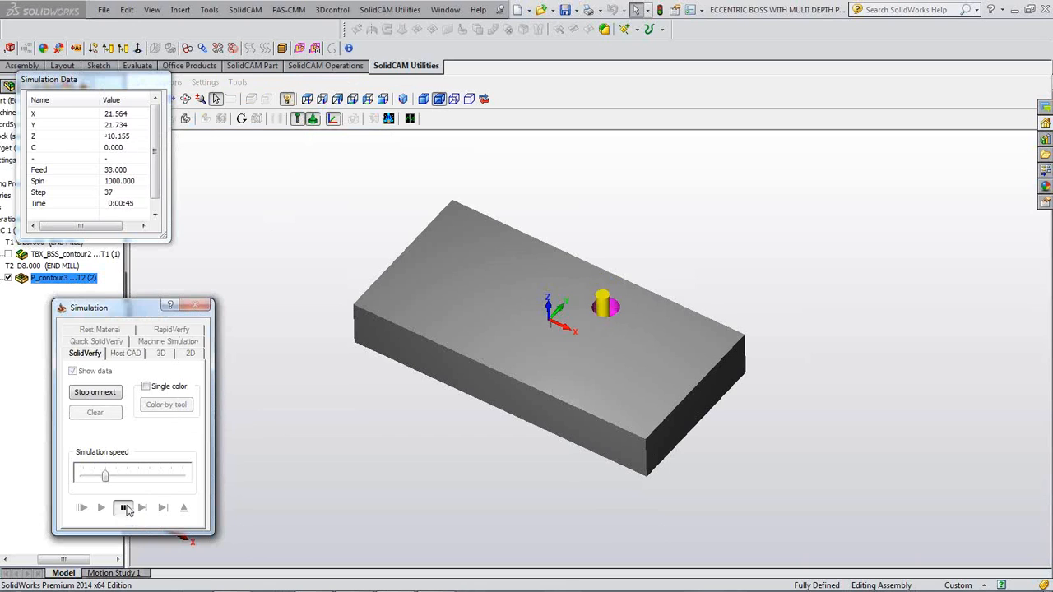
click(122, 507)
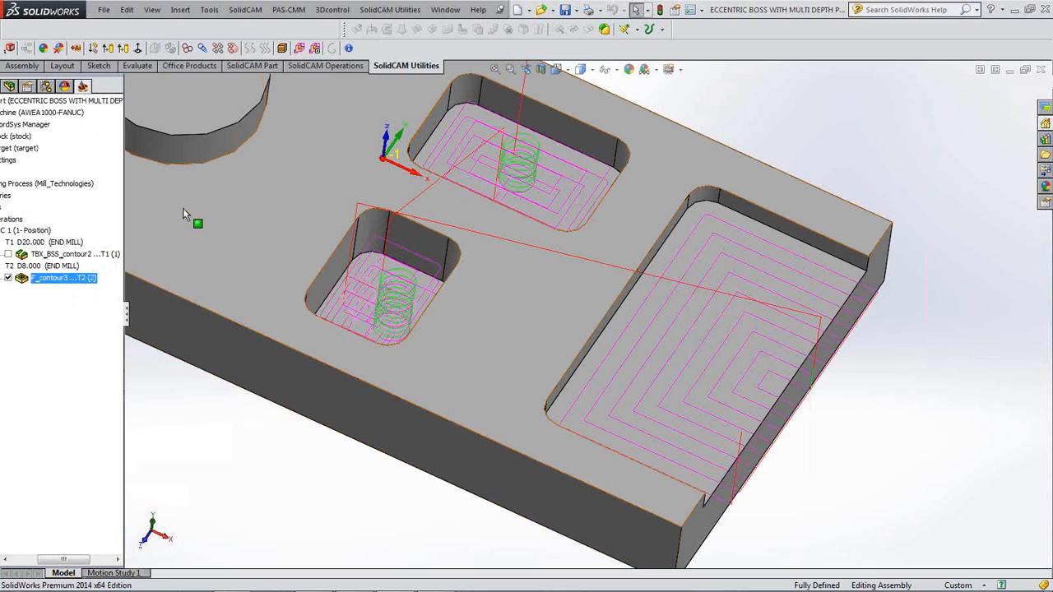
- Select both the boss and pocket operations and open their context menu
click(51, 254)
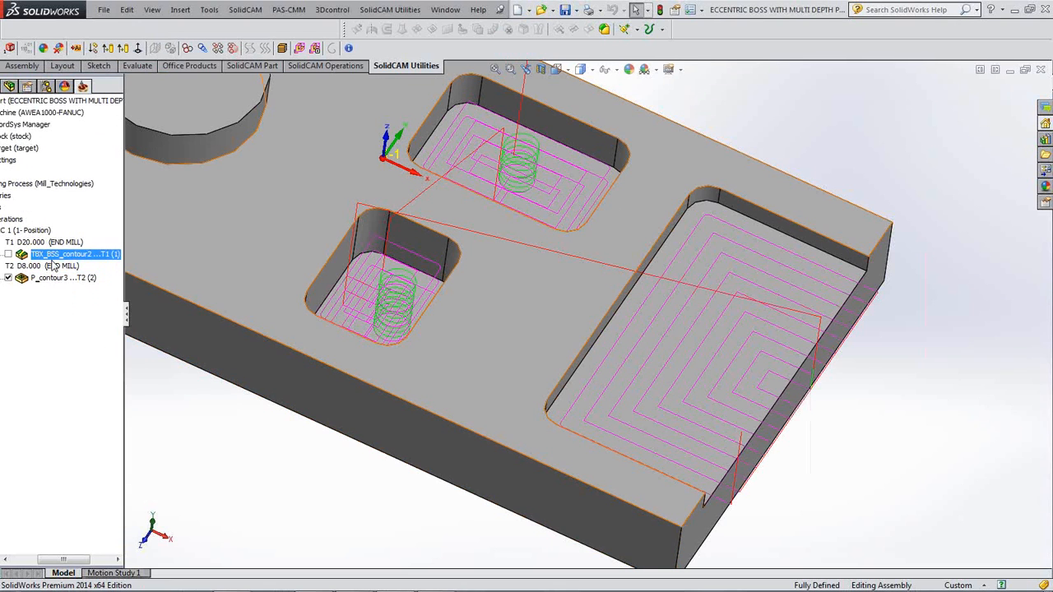
ctrl+click(67, 280)
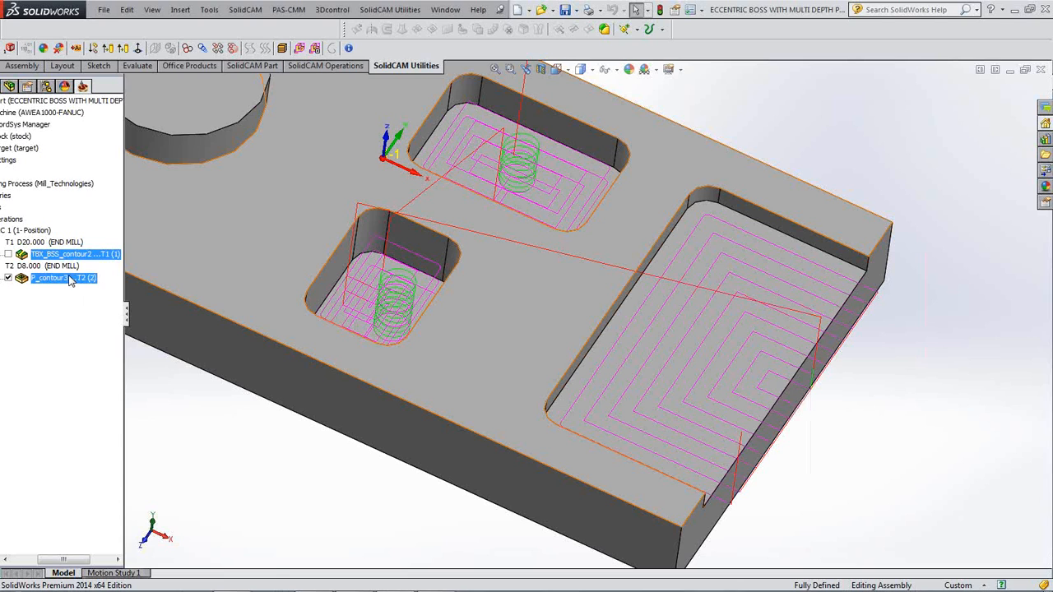
right_click(69, 279)
- Simulate the boss and pocket operations together at higher speed, then close and zoom out
click(131, 222)
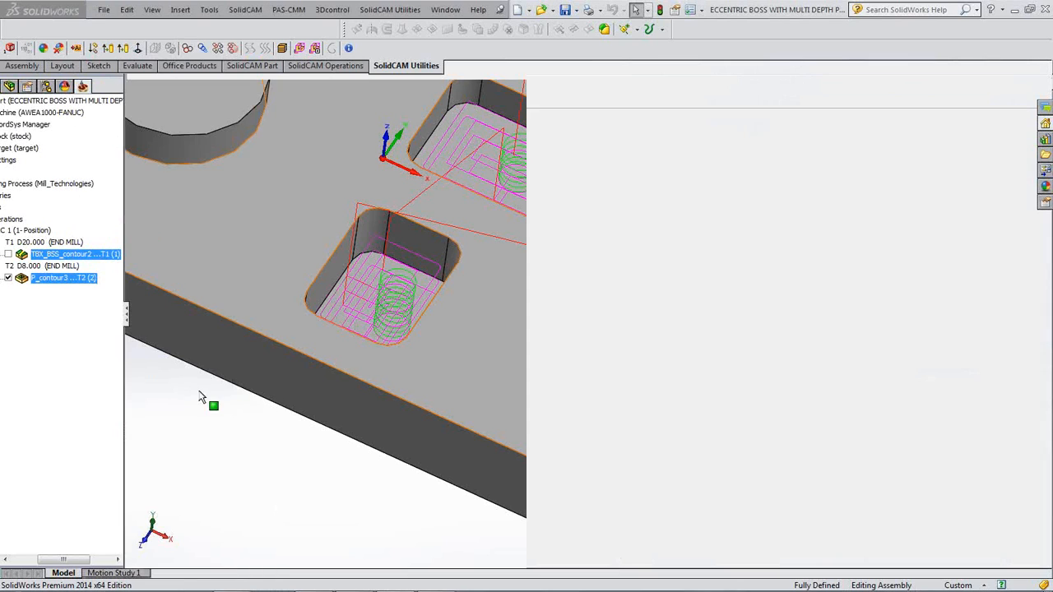
click(102, 509)
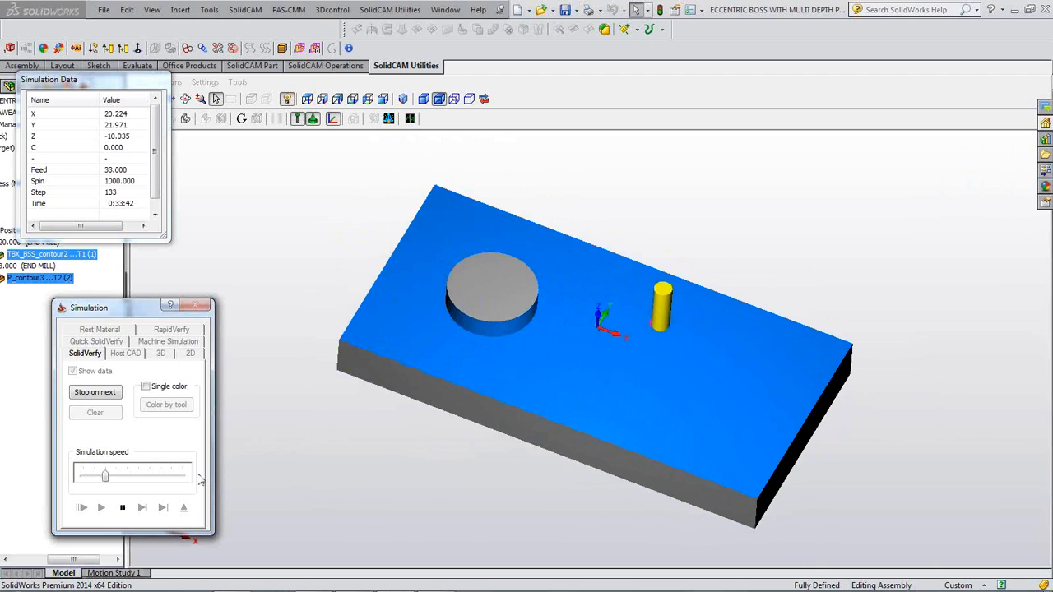
click(133, 477)
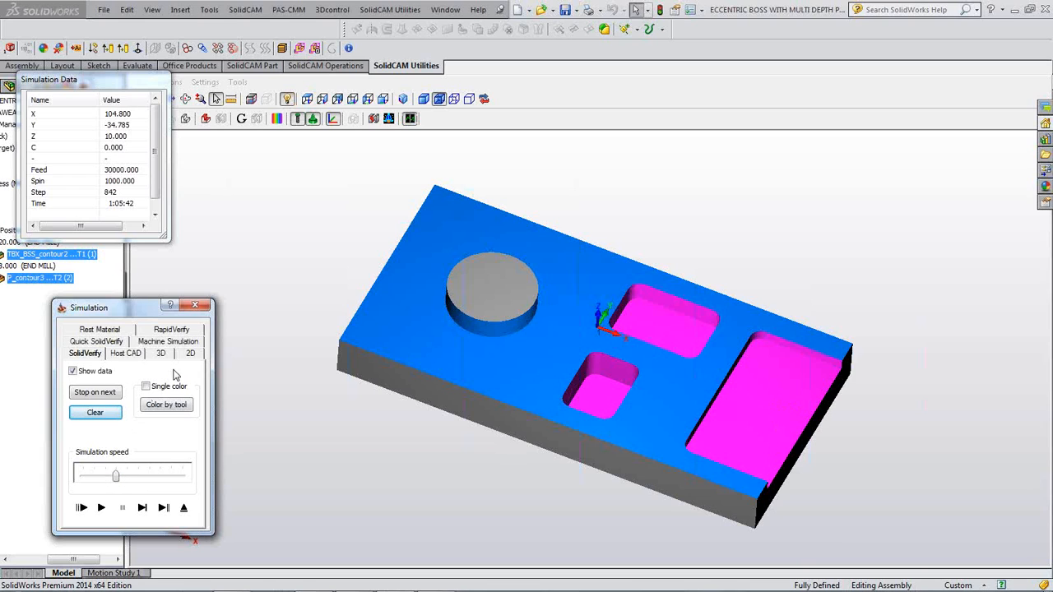
click(195, 306)
scroll(262, 484, up, 2)
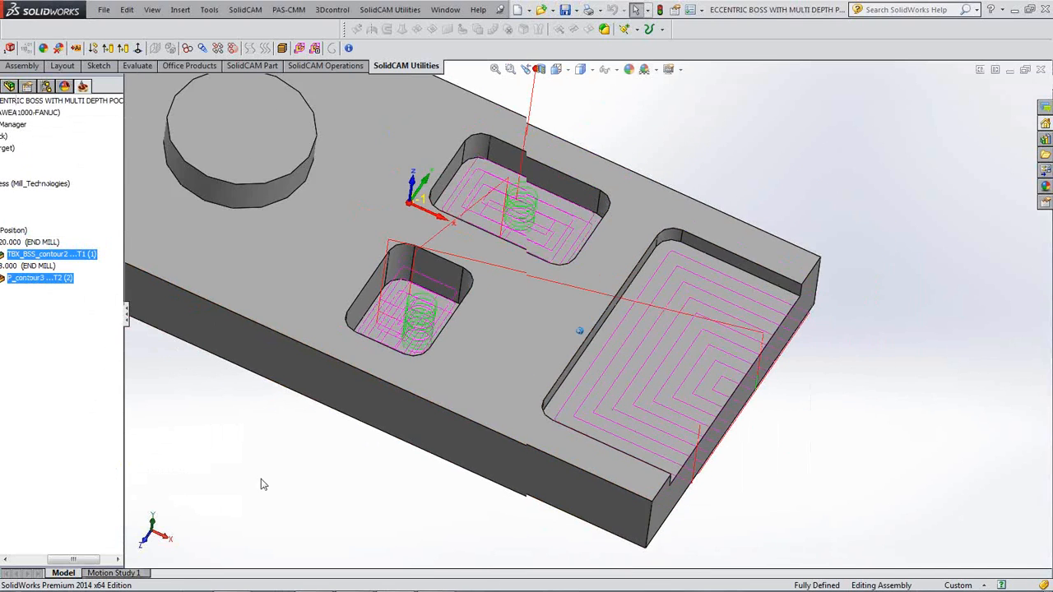
scroll(262, 484, up, 1)
- In P_contour3's geometry, drag chain 3 earlier in the Chain List and confirm
click(35, 280)
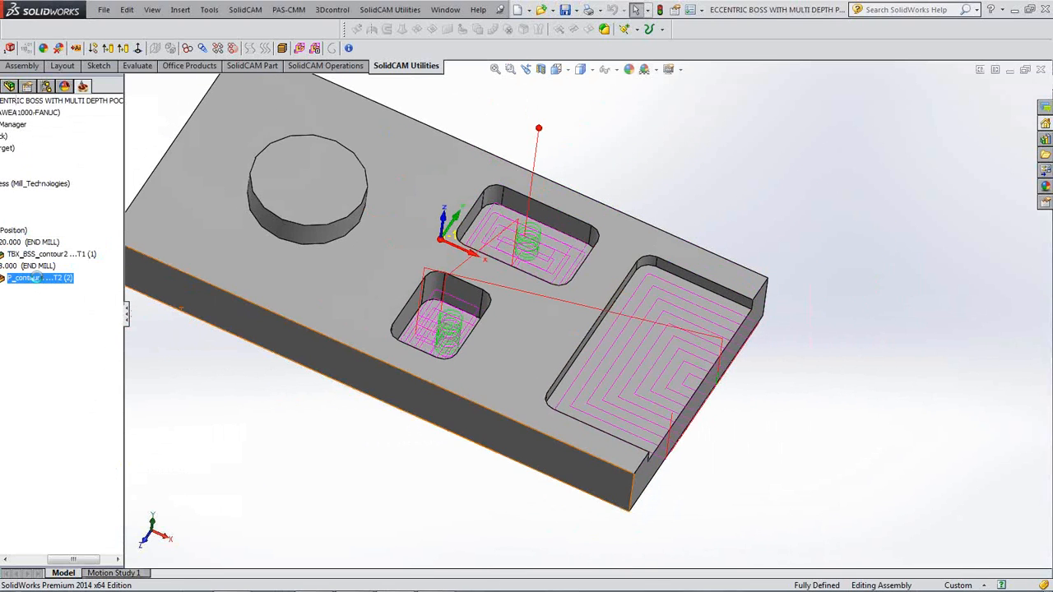
double_click(35, 278)
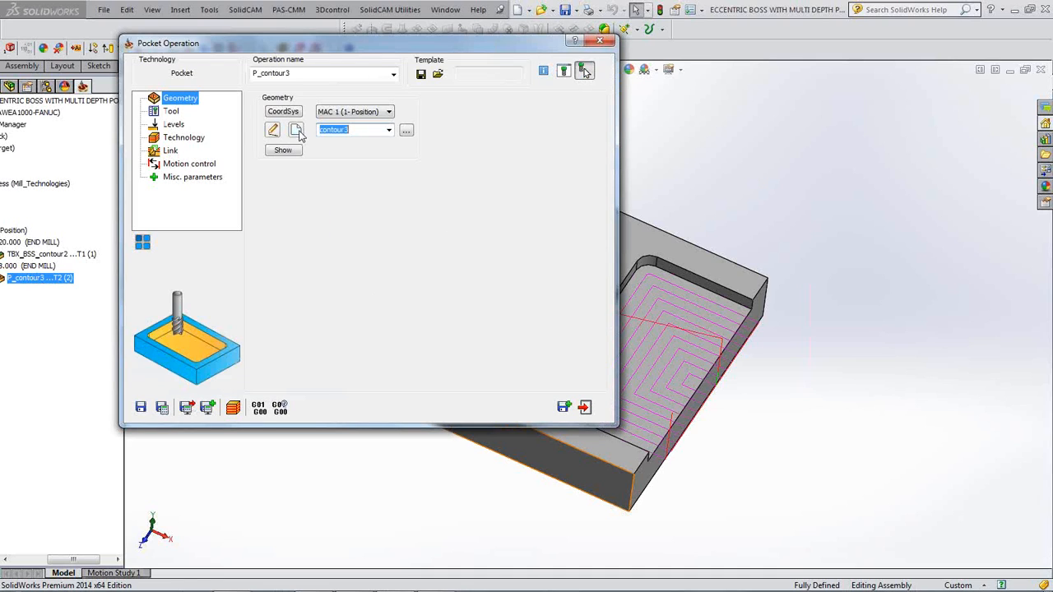
click(273, 132)
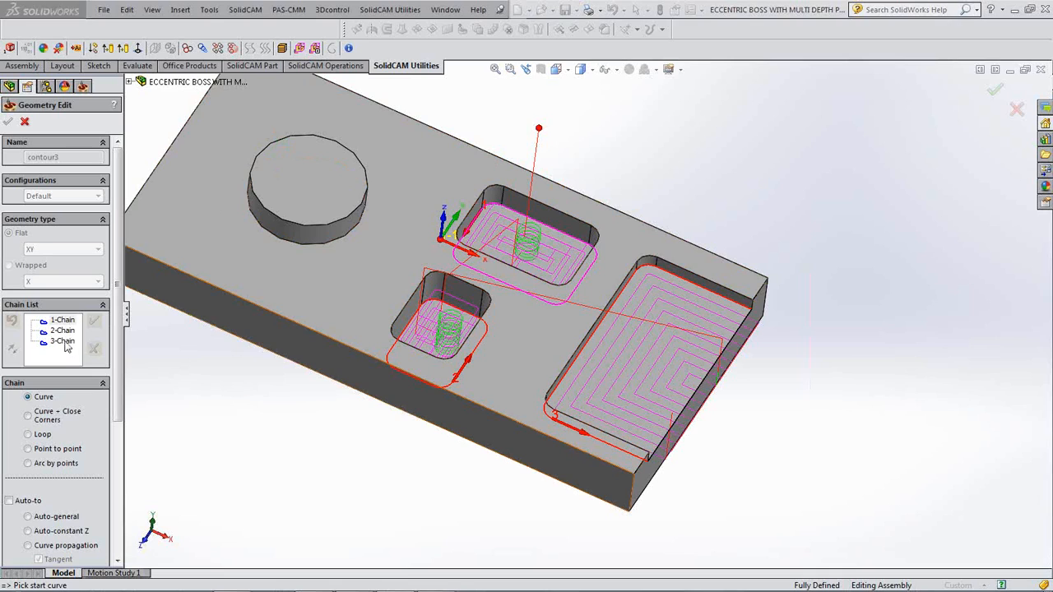
click(63, 341)
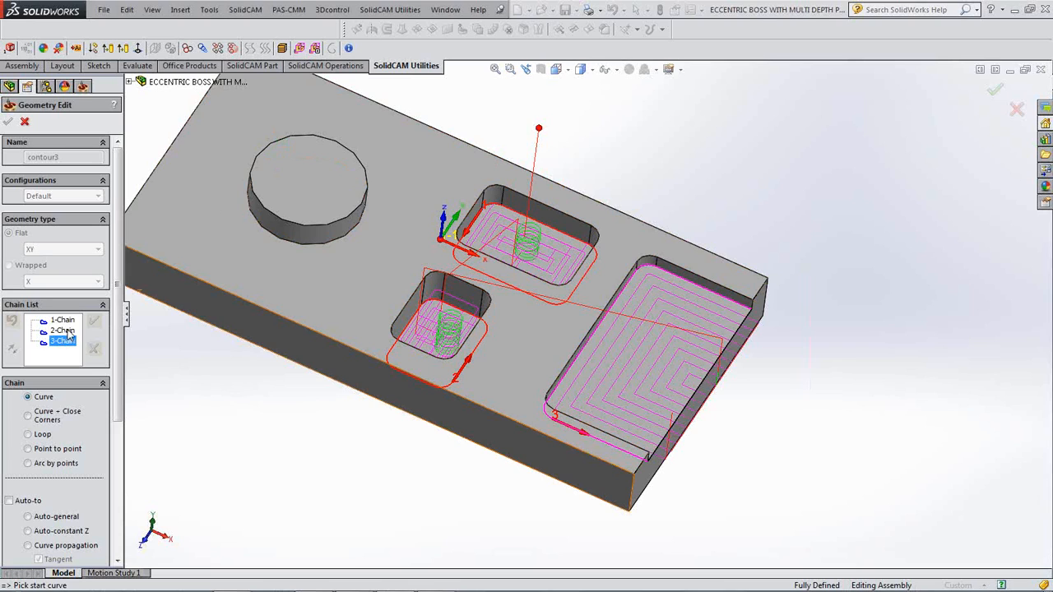
click(62, 331)
drag(65, 342, 64, 333)
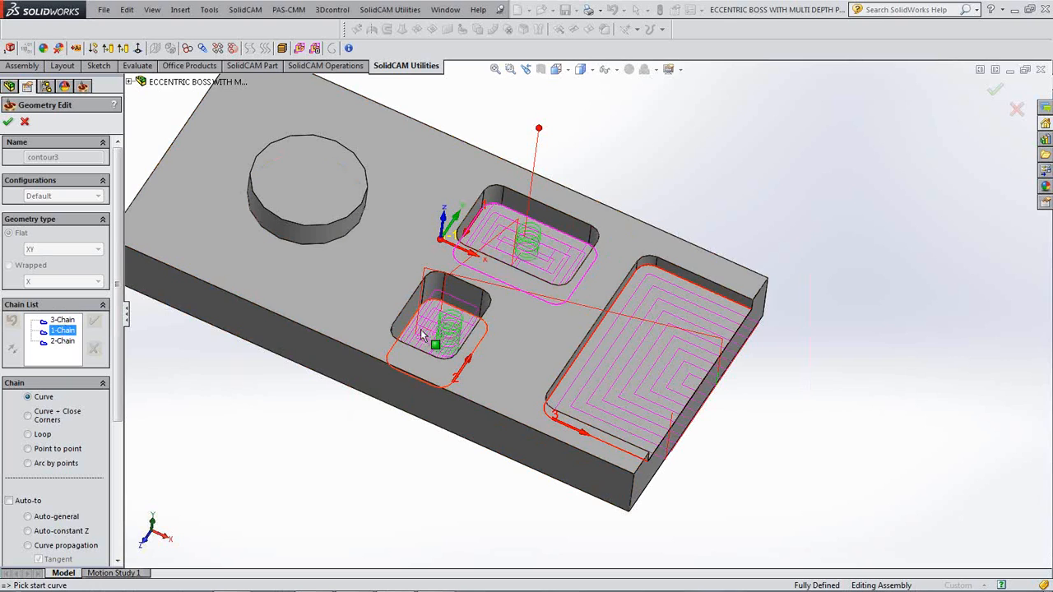
click(8, 122)
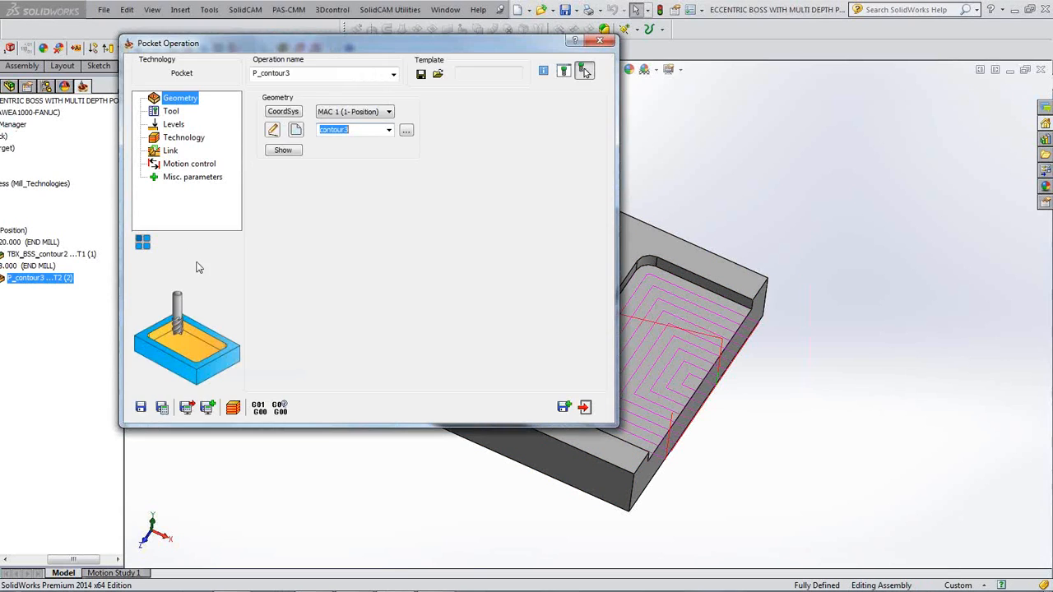
- Recalculate the pocket toolpath, close the operation, and select the boss operation
click(162, 407)
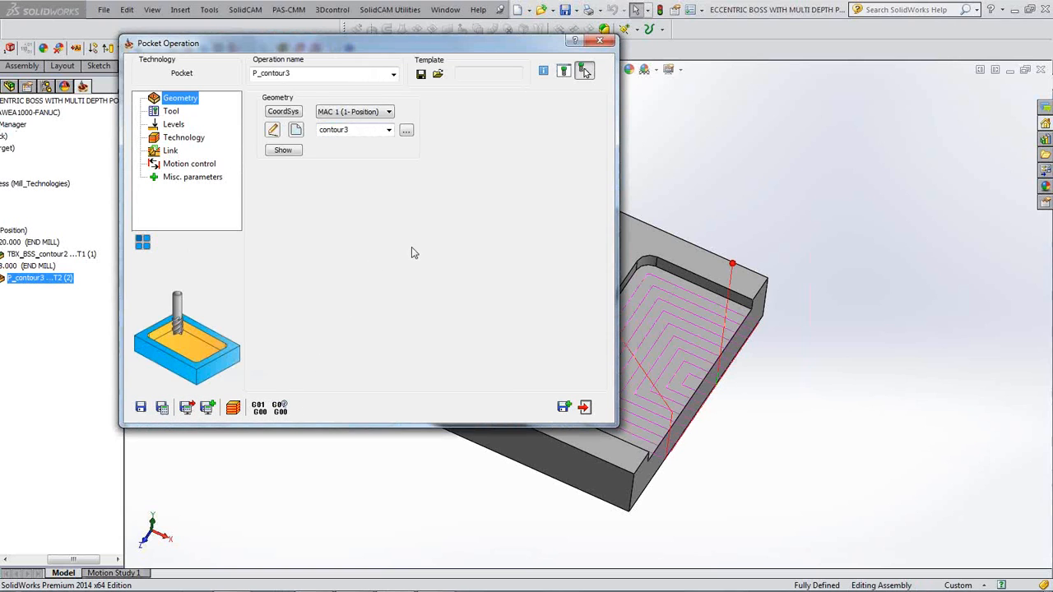
double_click(416, 49)
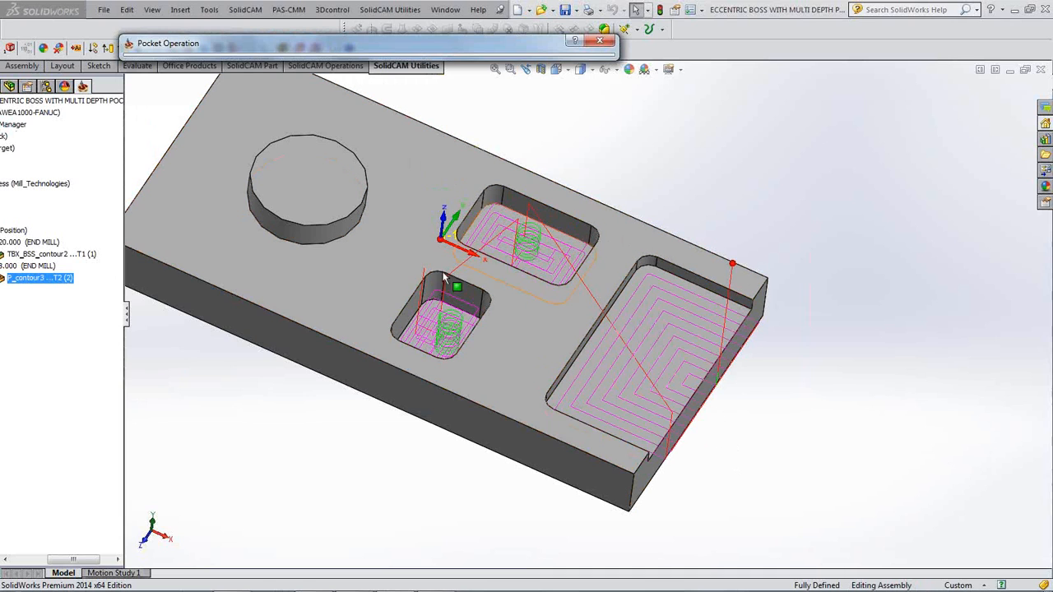
double_click(370, 54)
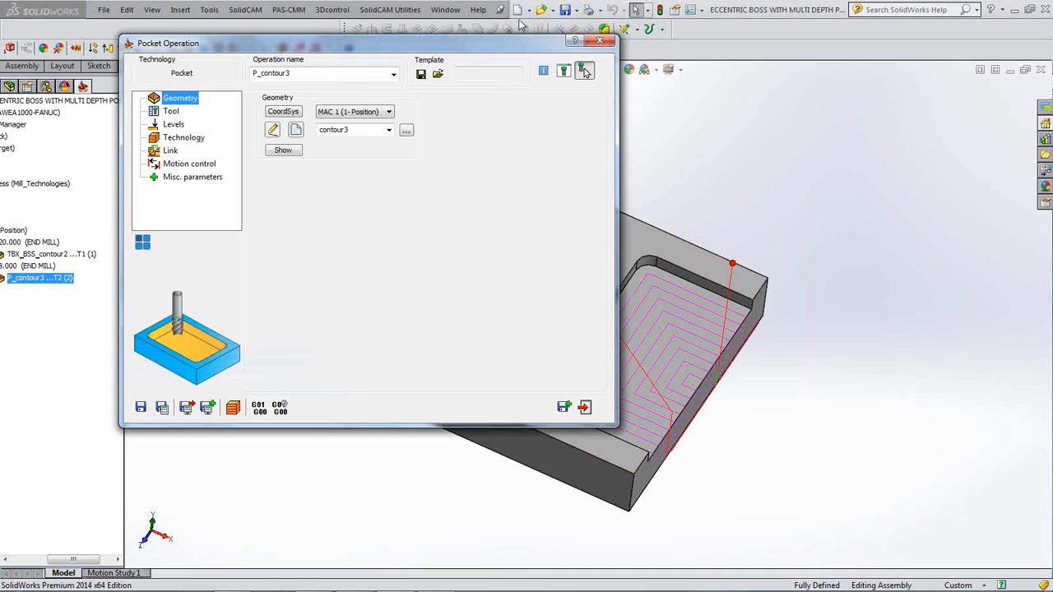
click(600, 40)
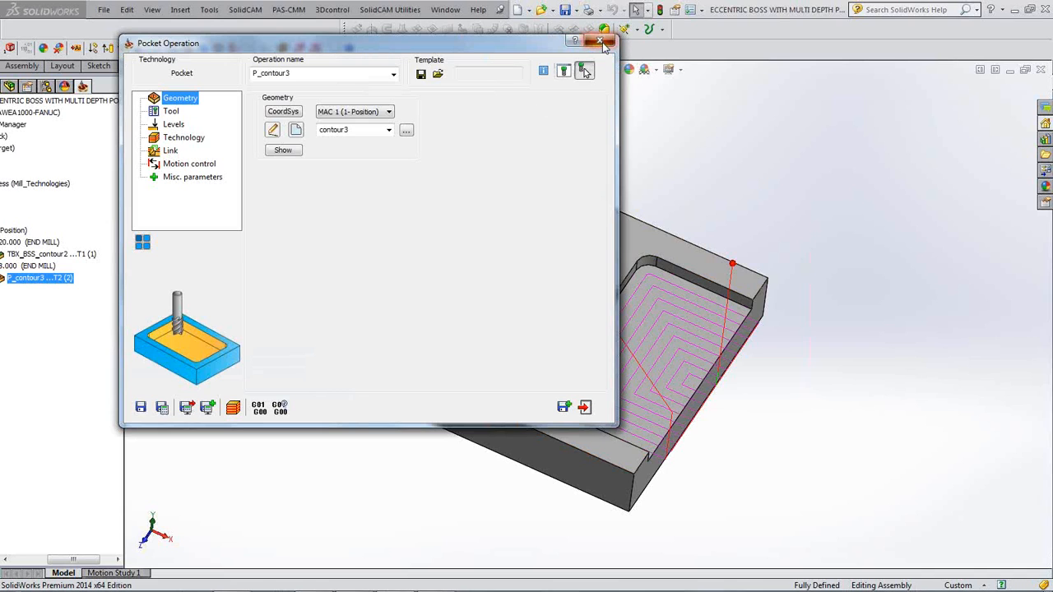
click(69, 242)
click(53, 255)
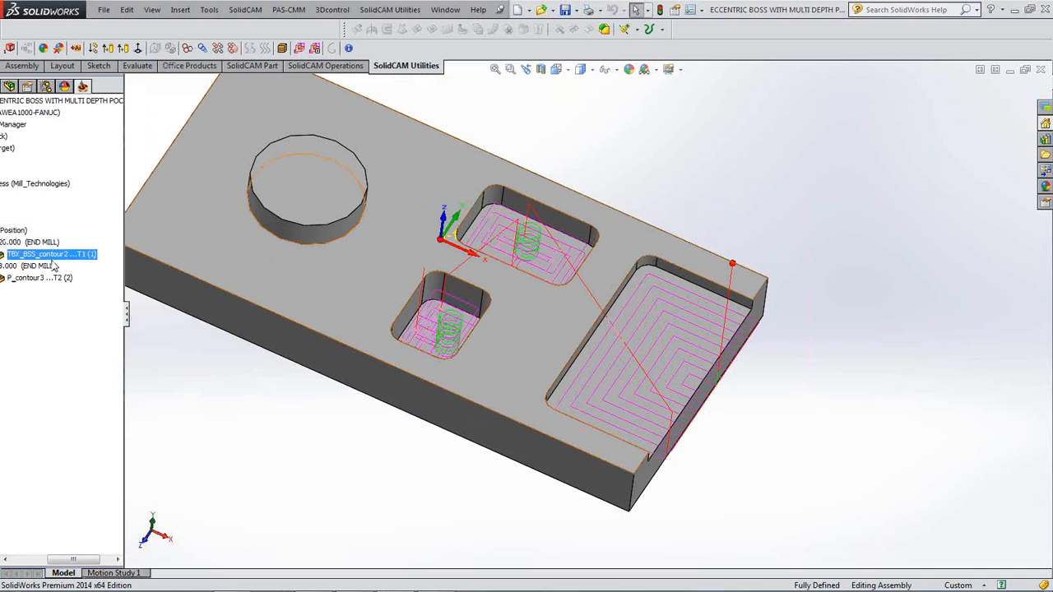
- Select both the boss and pocket operations and launch a combined simulation of them
ctrl+click(49, 279)
right_click(57, 279)
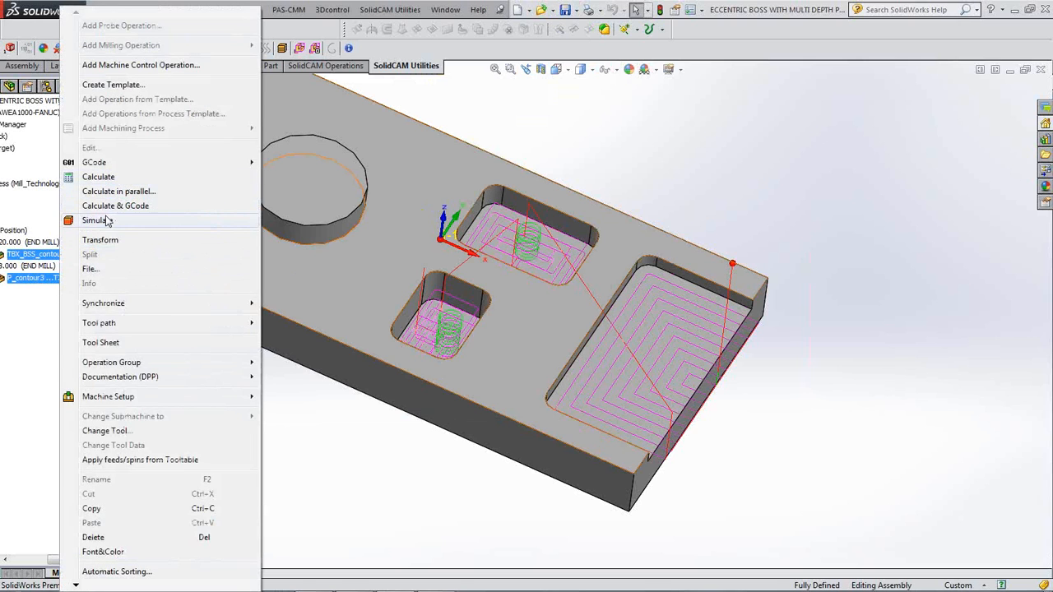
click(106, 220)
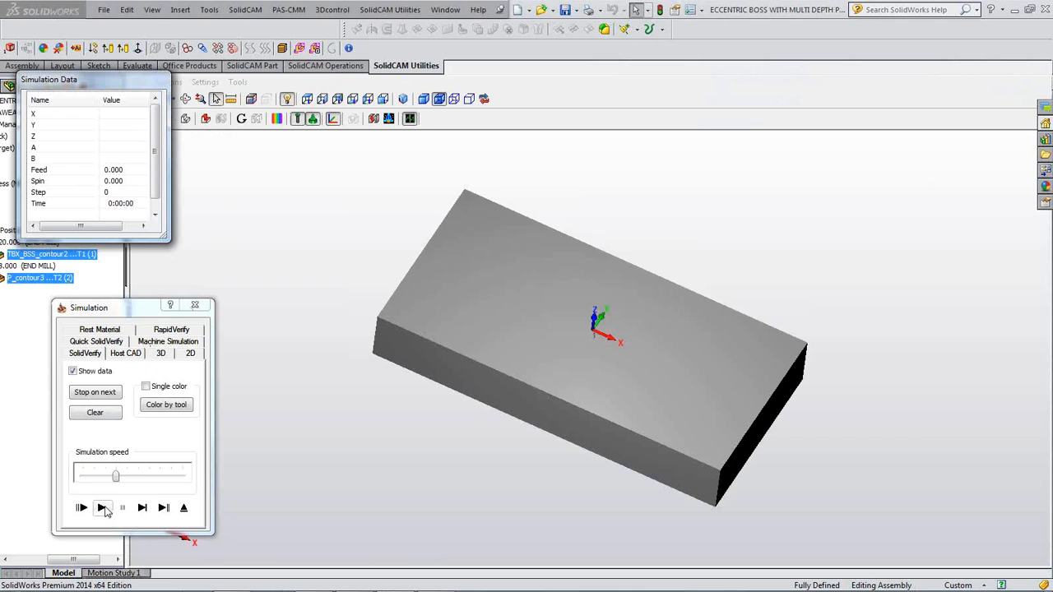
- Run the SolidVerify playback, adjusting speed while all three pockets are cut, then close it
drag(116, 475, 105, 477)
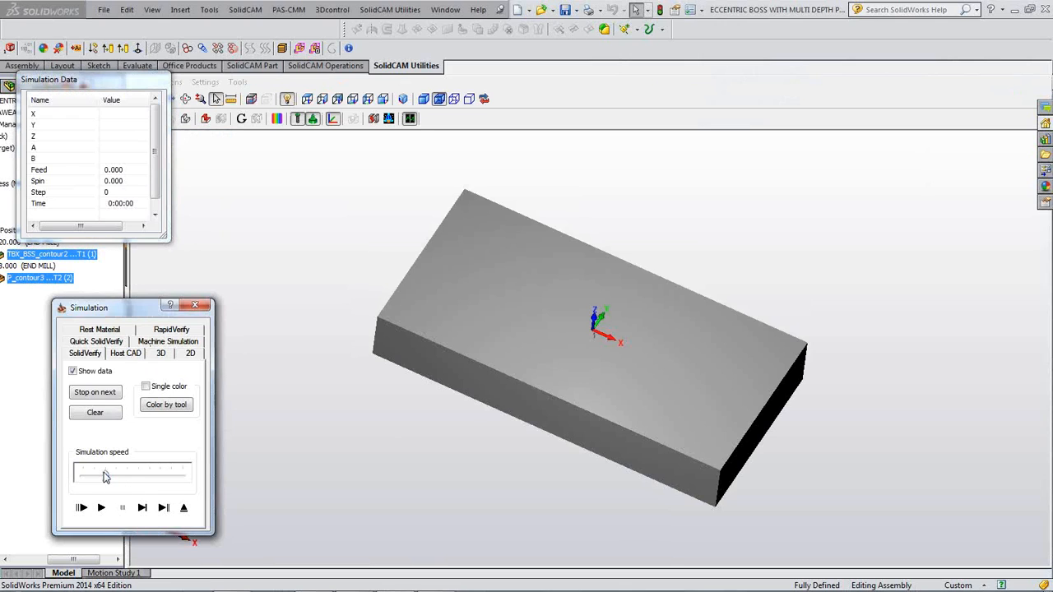
click(102, 508)
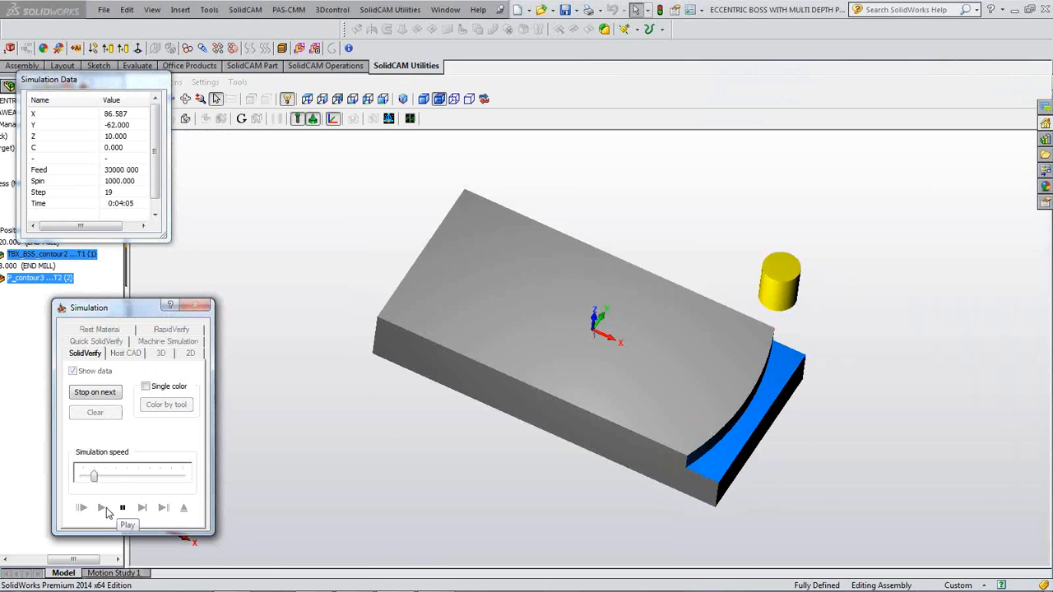
middle_drag(261, 500, 300, 482)
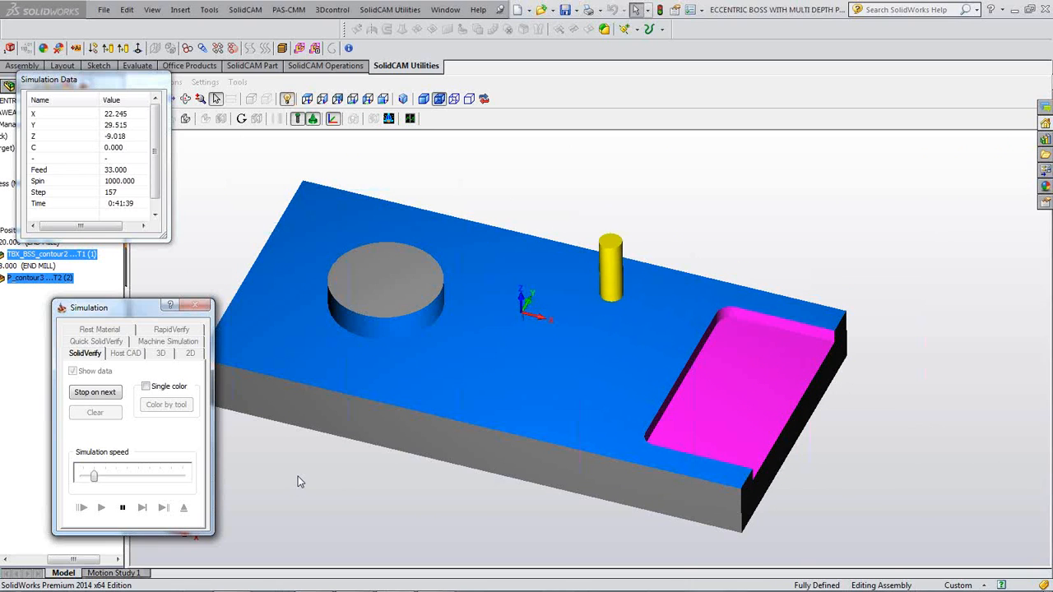
click(122, 478)
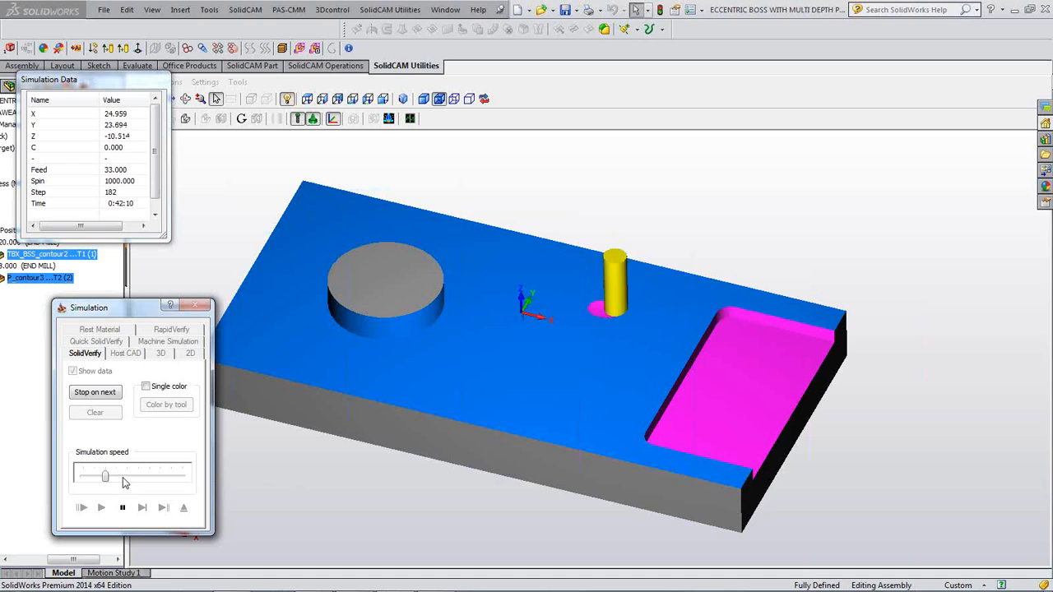
click(125, 481)
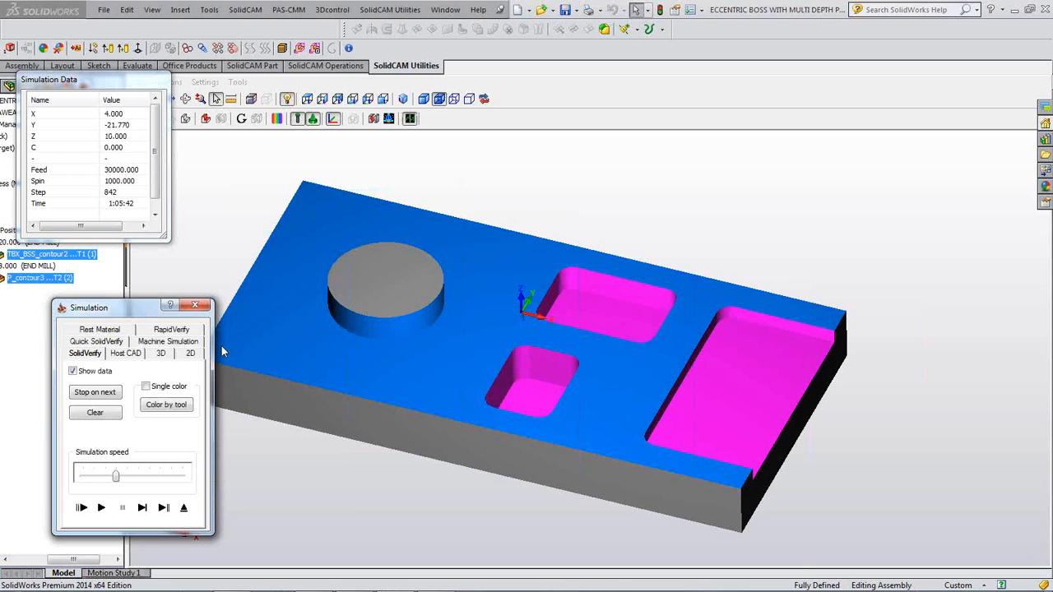
click(195, 305)
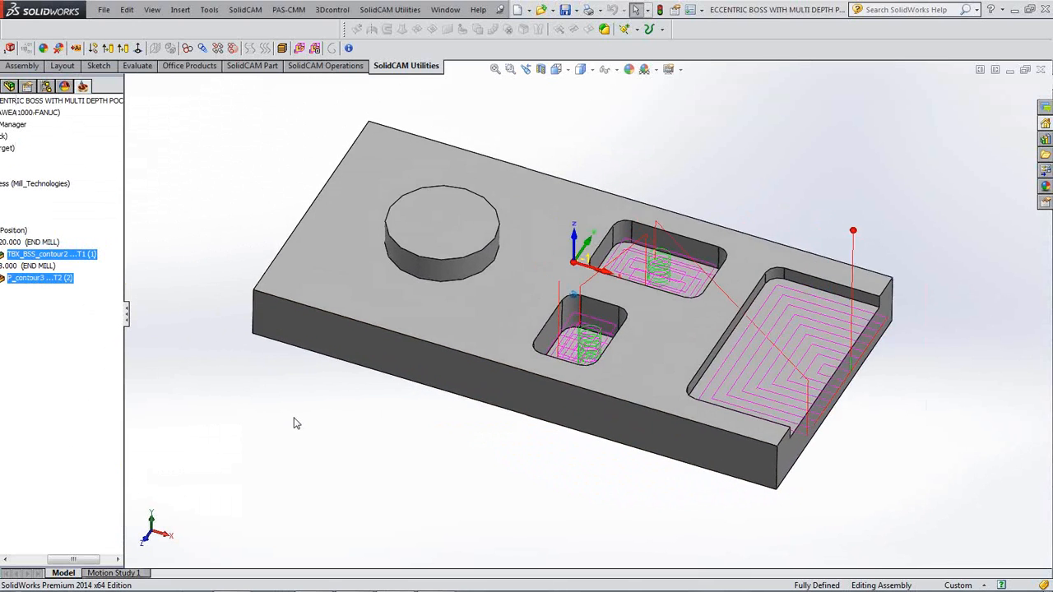
- Widen the tree and turn off P_contour3's toolpath display, leaving the plate with boss and pockets
drag(73, 559, 37, 559)
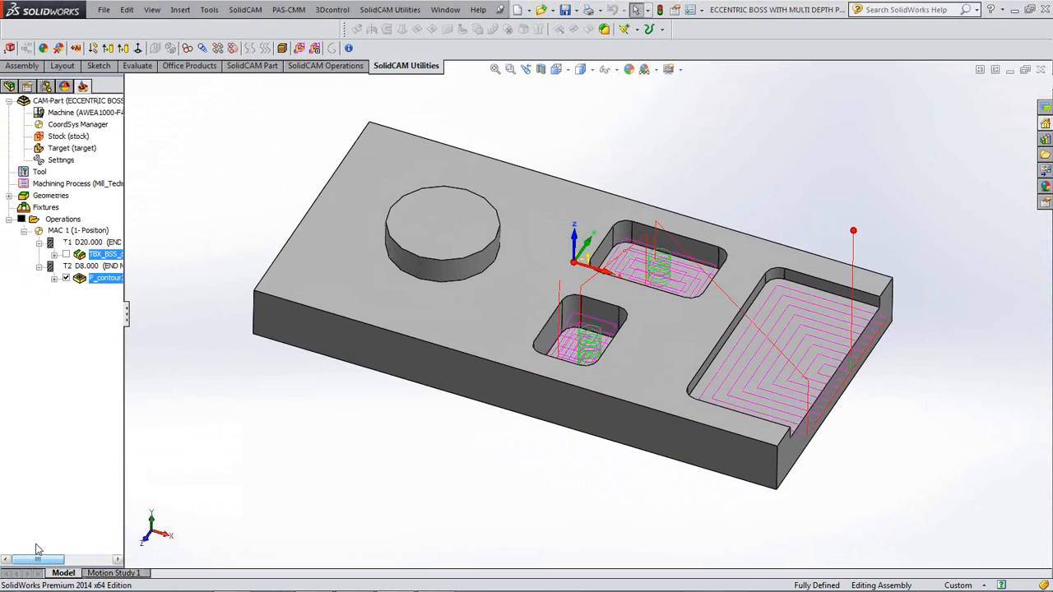
click(66, 278)
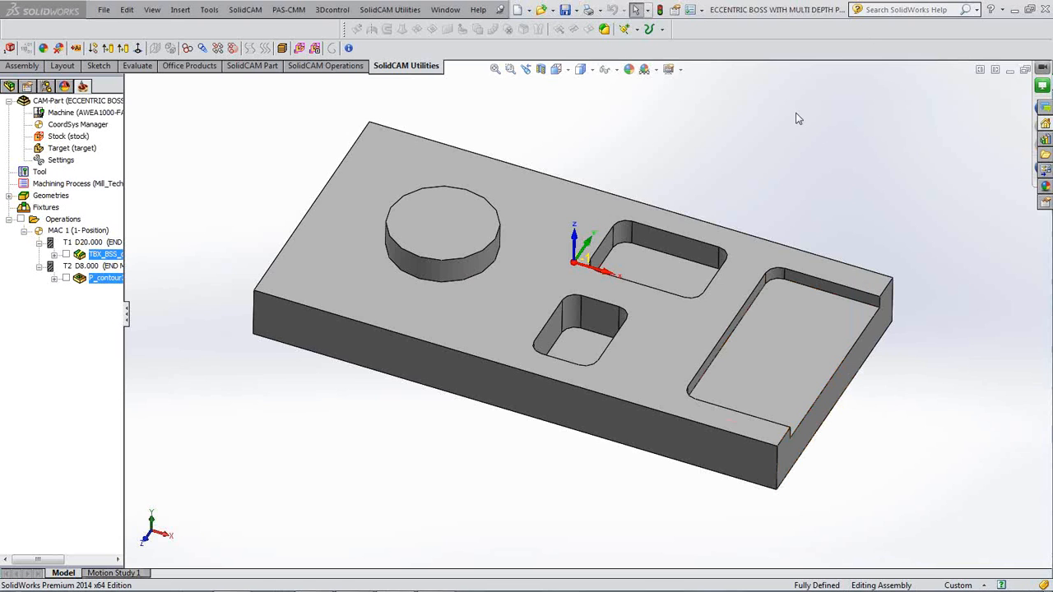
click(812, 166)
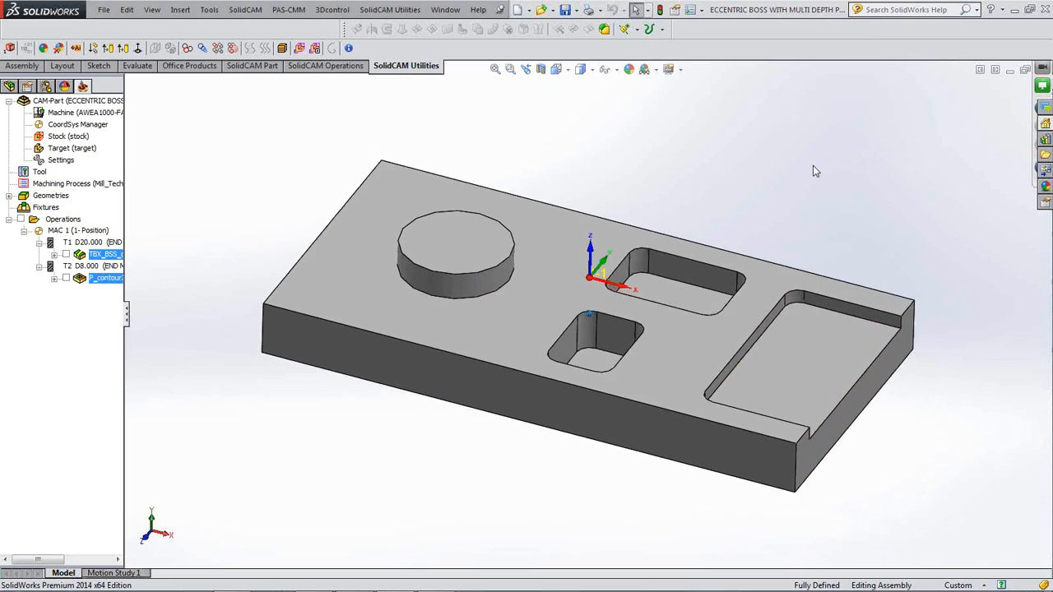